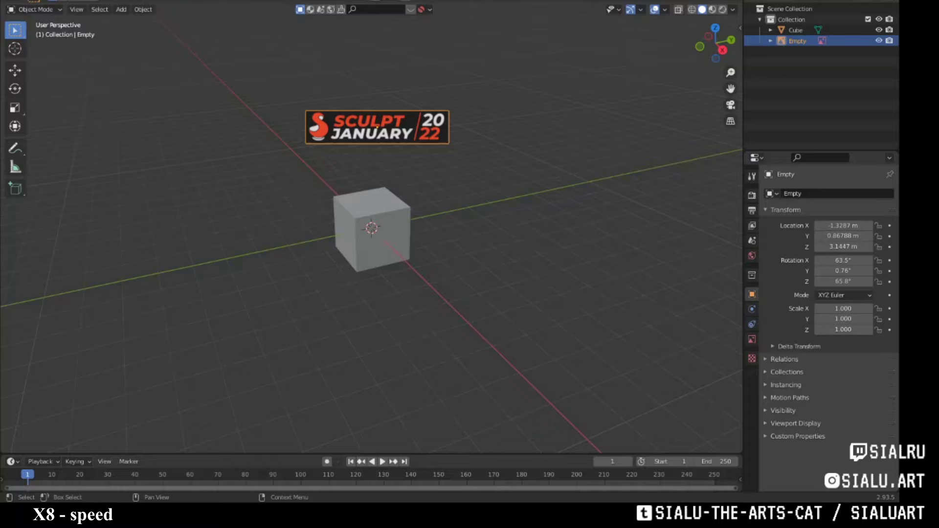
Replace the starter cube and empty with a circle mesh and enter Edit Mode.
{"action": "key", "text": "a"}
{"action": "key", "text": "Delete"}
{"action": "key", "text": "shift+a"}
{"action": "left_click", "coordinate": [467, 212]}
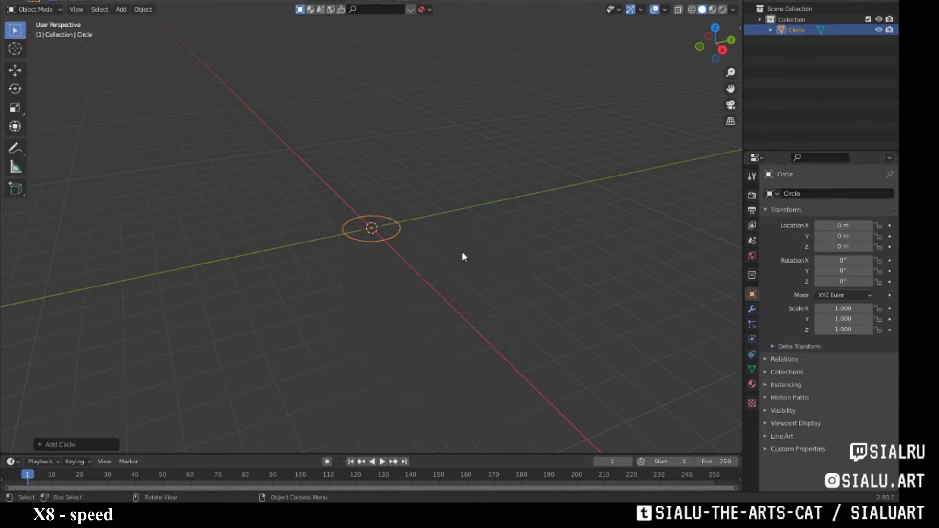
{"action": "key", "text": "Tab"}
{"action": "middle_click_drag", "start_coordinate": [455, 275], "coordinate": [462, 251]}
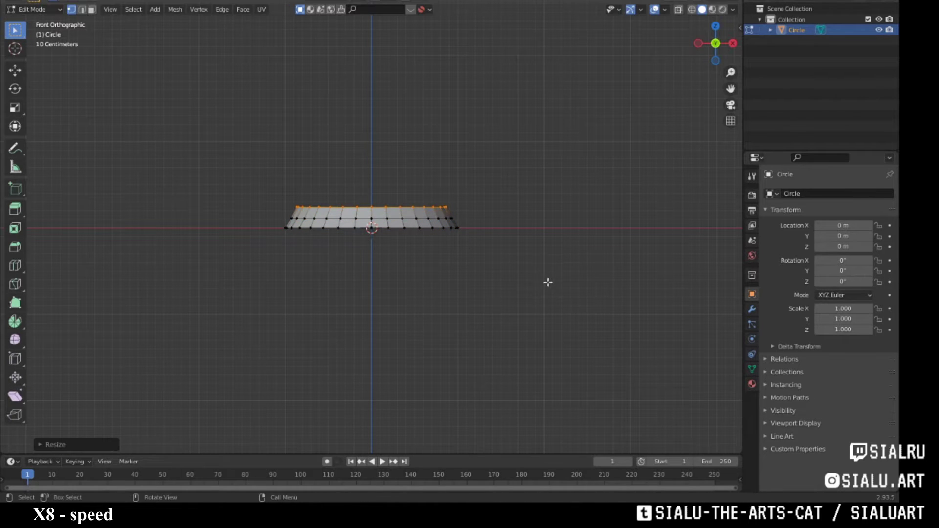
Extrude the circle upward into a narrowed flared foot, adding two more rings.
{"action": "right_click", "coordinate": [559, 262]}
{"action": "left_click", "coordinate": [586, 261]}
{"action": "left_click", "coordinate": [555, 272]}
{"action": "mouse_move", "coordinate": [555, 272]}
{"action": "middle_mouse_down"}
{"action": "mouse_move", "coordinate": [478, 289]}
{"action": "mouse_move", "coordinate": [604, 299]}
{"action": "middle_mouse_up"}
{"action": "key", "text": "e"}
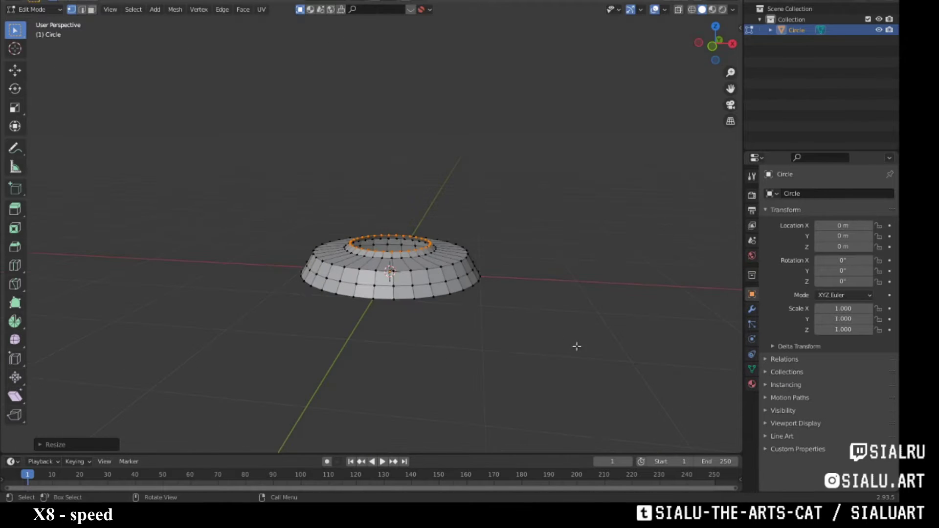
{"action": "left_click", "coordinate": [577, 325]}
{"action": "key", "text": "s"}
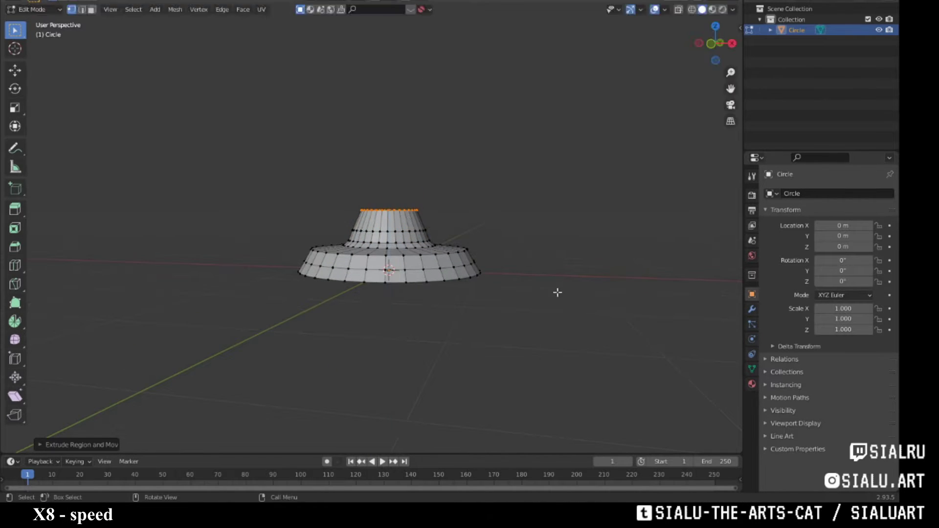
{"action": "key", "text": "e"}
{"action": "left_click", "coordinate": [558, 299]}
{"action": "middle_click_drag", "start_coordinate": [559, 298], "coordinate": [565, 316]}
Resize the whole mesh around its median point and recentre the foot in a front view.
{"action": "key", "text": "s"}
{"action": "left_click", "coordinate": [623, 329]}
{"action": "key", "text": "a"}
{"action": "left_click", "coordinate": [388, 44]}
{"action": "key", "text": "s"}
{"action": "left_click", "coordinate": [602, 314]}
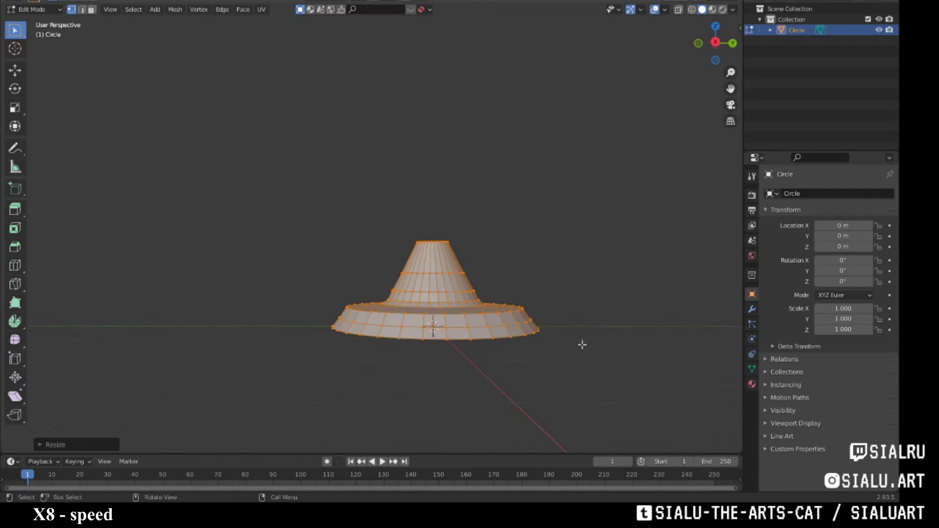
{"action": "mouse_move", "coordinate": [613, 352]}
{"action": "middle_mouse_down", "text": "shift"}
{"action": "mouse_move", "coordinate": [474, 273]}
{"action": "mouse_move", "coordinate": [476, 303]}
{"action": "middle_mouse_up", "text": "shift"}
{"action": "key", "text": "Escape"}
{"action": "key", "text": "alt+a"}
{"action": "key", "text": "KP_1"}
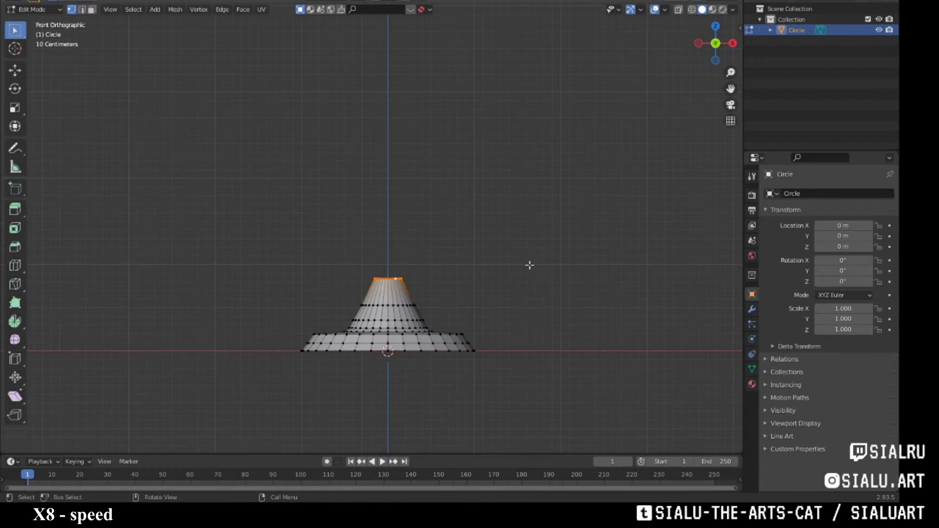
Widen and raise the top rings to form the wide bowl and first lid step.
{"action": "left_click", "coordinate": [388, 32]}
{"action": "key", "text": "s"}
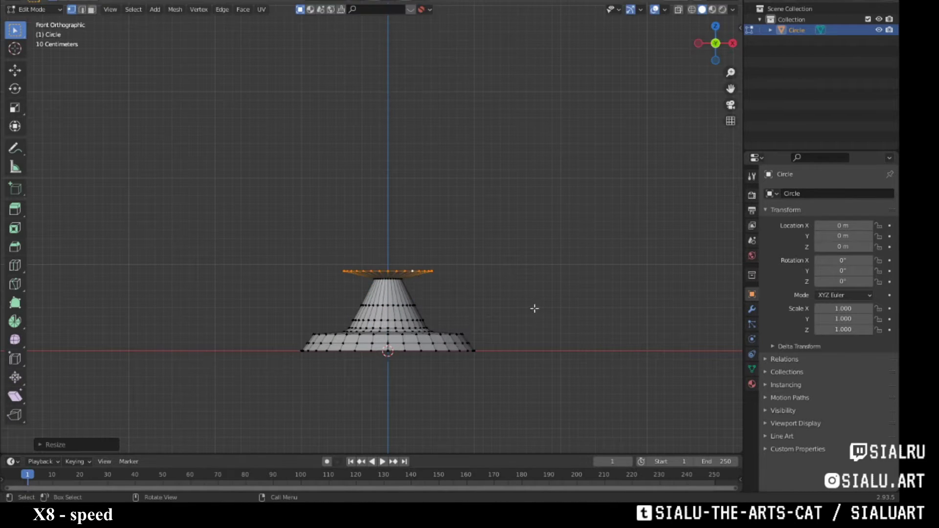
{"action": "key", "text": "g"}
{"action": "key", "text": "z"}
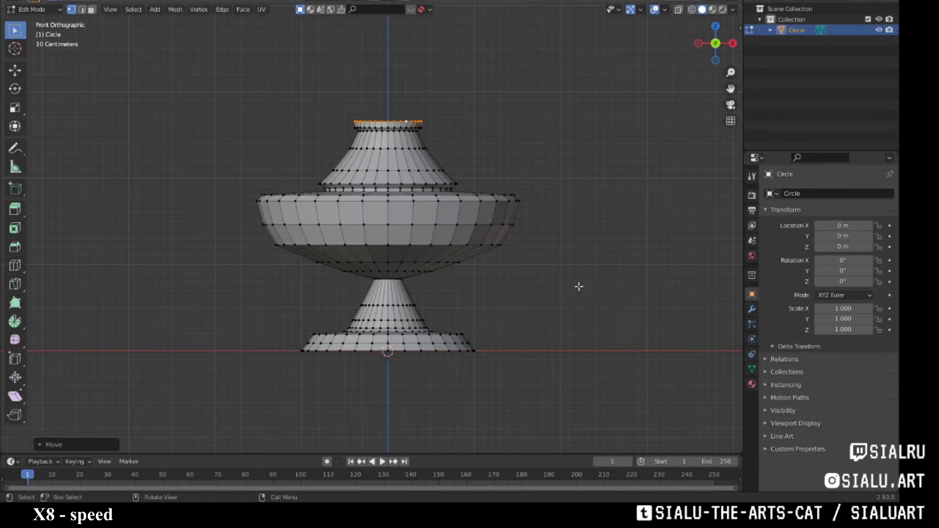
{"action": "middle_click_drag", "start_coordinate": [578, 286], "coordinate": [606, 292]}
{"action": "key", "text": "s"}
{"action": "left_click", "coordinate": [543, 278]}
{"action": "mouse_move", "coordinate": [543, 278]}
{"action": "middle_mouse_down"}
{"action": "mouse_move", "coordinate": [564, 286]}
{"action": "mouse_move", "coordinate": [552, 261]}
{"action": "mouse_move", "coordinate": [577, 259]}
{"action": "middle_mouse_up"}
{"action": "left_click", "coordinate": [546, 264]}
{"action": "key", "text": "s"}
{"action": "left_click", "coordinate": [577, 260]}
Extrude the lid tip and resize a middle lid ring to shape the stepped lid.
{"action": "key", "text": "e"}
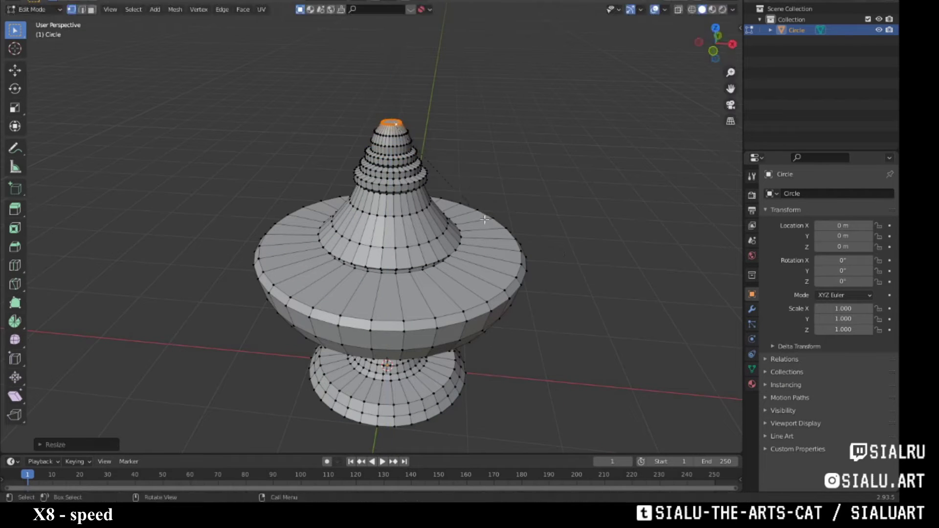
{"action": "left_click", "coordinate": [562, 271]}
{"action": "scroll", "coordinate": [592, 217], "scroll_direction": "up", "scroll_amount": 4}
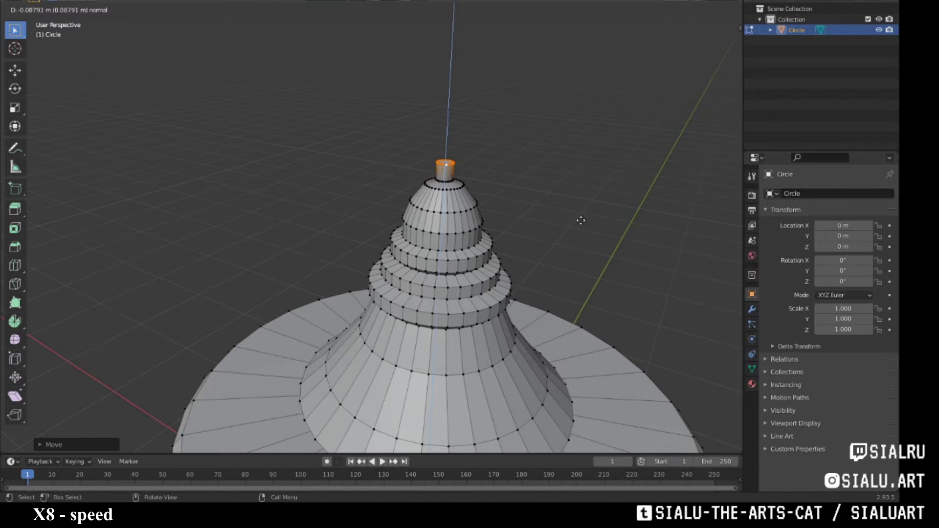
{"action": "scroll", "coordinate": [527, 227], "scroll_direction": "down", "scroll_amount": 4}
{"action": "middle_click_drag", "start_coordinate": [528, 227], "coordinate": [549, 247]}
{"action": "key", "text": "s"}
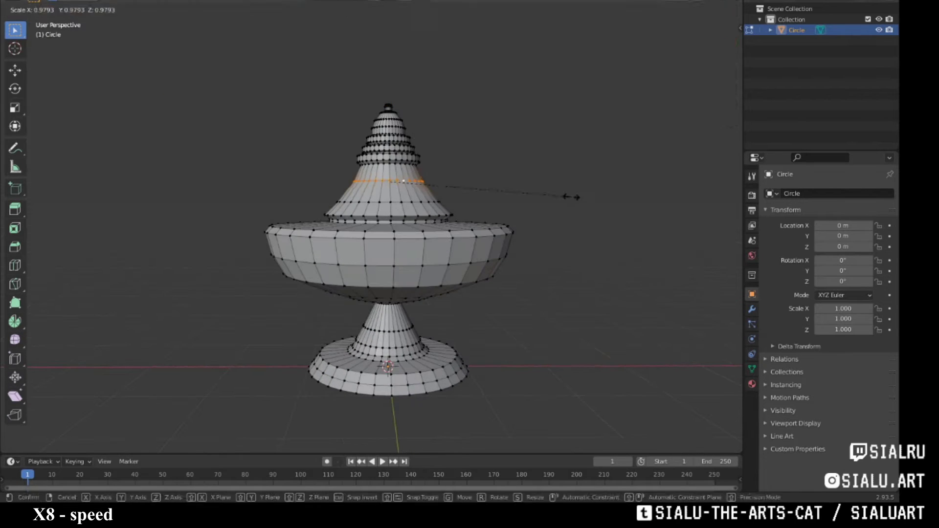
{"action": "left_click", "coordinate": [592, 232]}
{"action": "key", "text": "KP_1"}
With X-ray on, box-select the lid spire and move it into place.
{"action": "key", "text": "alt+z"}
{"action": "key", "text": "alt+a"}
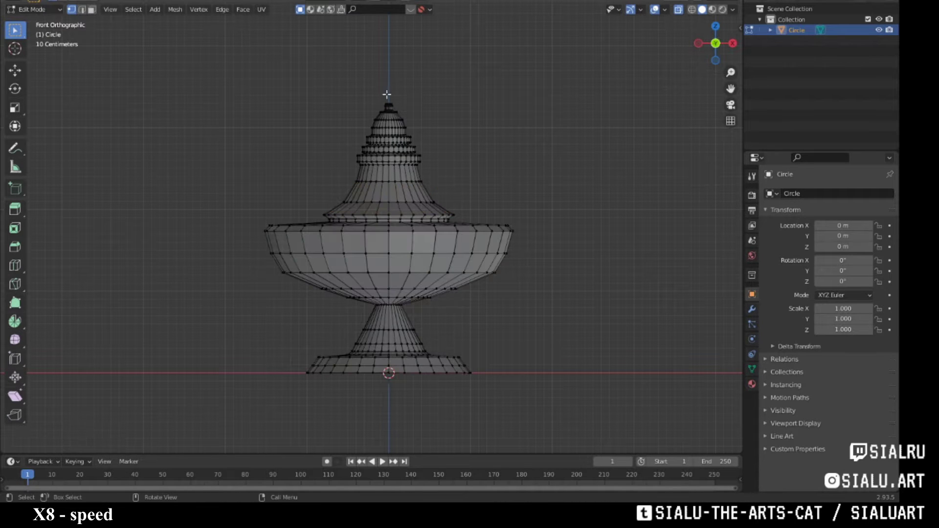
{"action": "left_click_drag", "start_coordinate": [333, 124], "coordinate": [391, 161]}
{"action": "key", "text": "g"}
{"action": "left_click", "coordinate": [474, 185]}
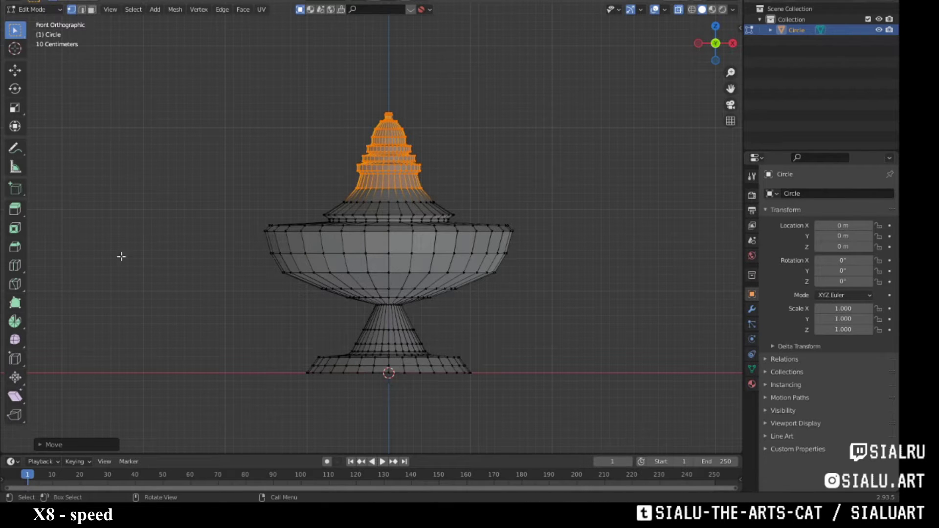
{"action": "key", "text": "alt+a"}
Move the neck edge loop vertically up to the top of the neck.
{"action": "middle_click_drag", "start_coordinate": [470, 307], "coordinate": [450, 284]}
{"action": "scroll", "coordinate": [418, 335], "scroll_direction": "up", "scroll_amount": 3}
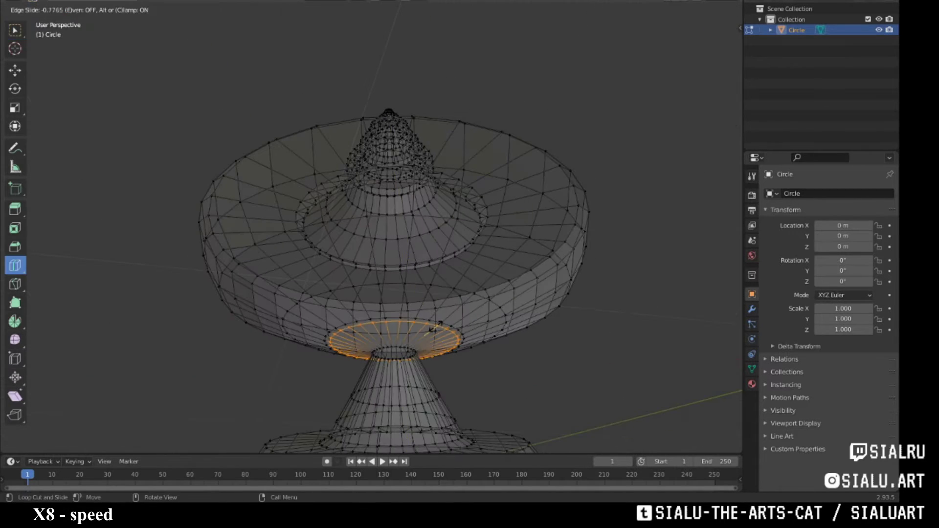
{"action": "mouse_move", "coordinate": [633, 329]}
{"action": "middle_mouse_down"}
{"action": "mouse_move", "coordinate": [504, 348]}
{"action": "mouse_move", "coordinate": [612, 350]}
{"action": "mouse_move", "coordinate": [553, 364]}
{"action": "mouse_move", "coordinate": [510, 325]}
{"action": "mouse_move", "coordinate": [443, 346]}
{"action": "middle_mouse_up"}
{"action": "key", "text": "g"}
{"action": "key", "text": "z"}
{"action": "left_click", "coordinate": [549, 367]}
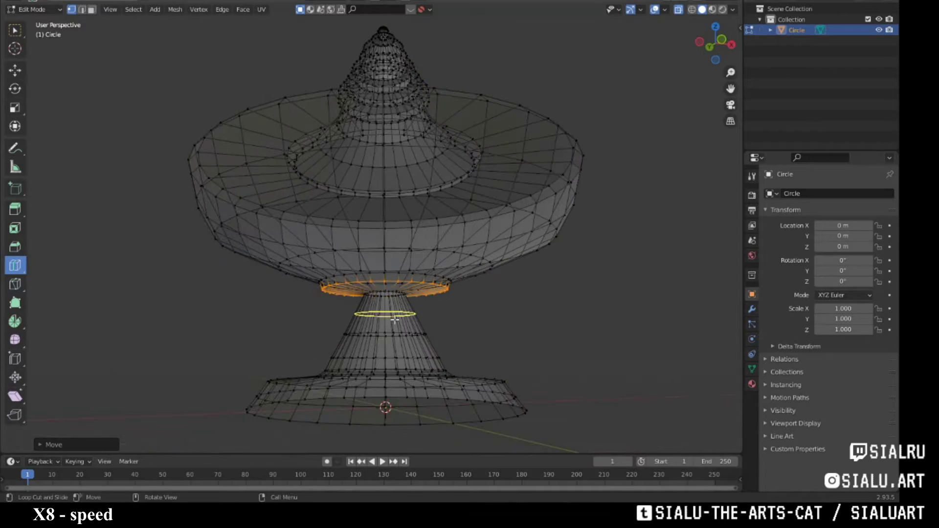
{"action": "mouse_move", "coordinate": [421, 306]}
{"action": "middle_mouse_down"}
{"action": "mouse_move", "coordinate": [479, 329]}
{"action": "mouse_move", "coordinate": [445, 335]}
{"action": "middle_mouse_up"}
Slide the neck loop and add a loop cut to pinch the waist under the bowl.
{"action": "key", "text": "KP_1"}
{"action": "key", "text": "g"}
{"action": "key", "text": "z"}
{"action": "left_click", "coordinate": [462, 325]}
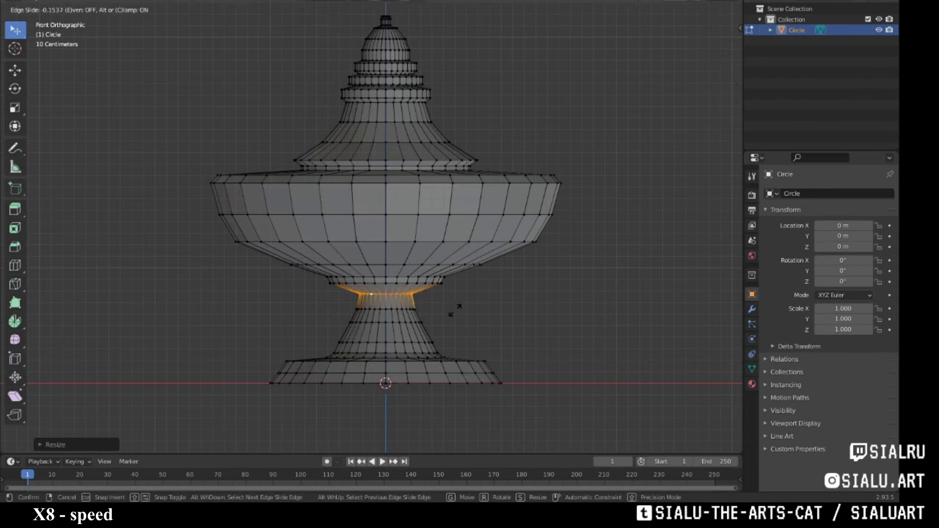
{"action": "left_click", "coordinate": [14, 267]}
{"action": "key", "text": "ctrl+z"}
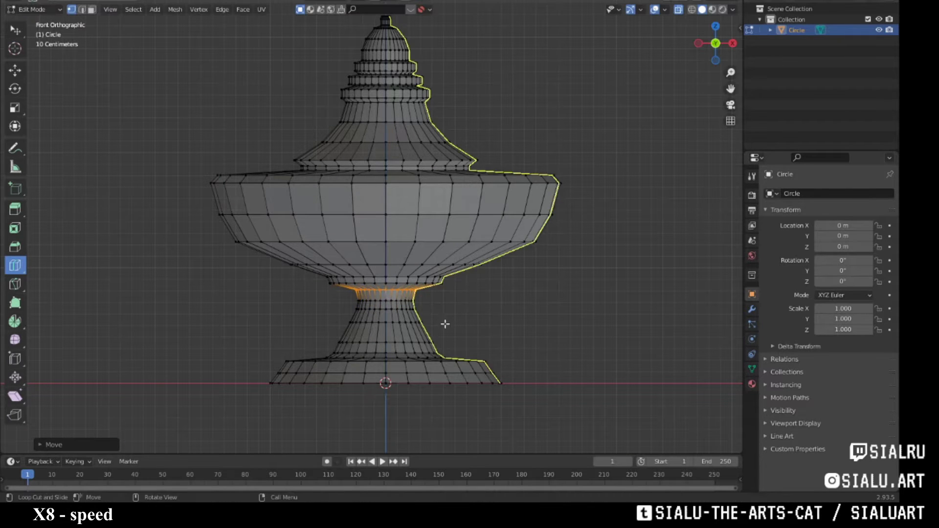
{"action": "mouse_move", "coordinate": [265, 324]}
{"action": "middle_mouse_down"}
{"action": "mouse_move", "coordinate": [451, 279]}
{"action": "mouse_move", "coordinate": [481, 310]}
{"action": "mouse_move", "coordinate": [463, 258]}
{"action": "mouse_move", "coordinate": [361, 367]}
{"action": "middle_mouse_up"}
{"action": "key", "text": "w"}
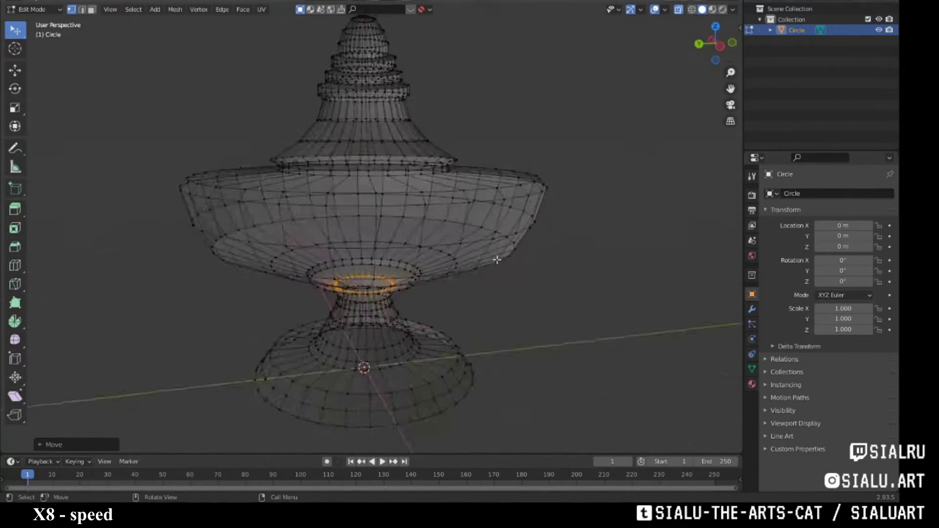
{"action": "key", "text": "KP_1"}
{"action": "middle_click_drag", "start_coordinate": [214, 186], "coordinate": [342, 274]}
Select faces on the bowl's side and extrude them outward into a spout.
{"action": "left_click_drag", "start_coordinate": [323, 333], "coordinate": [420, 367]}
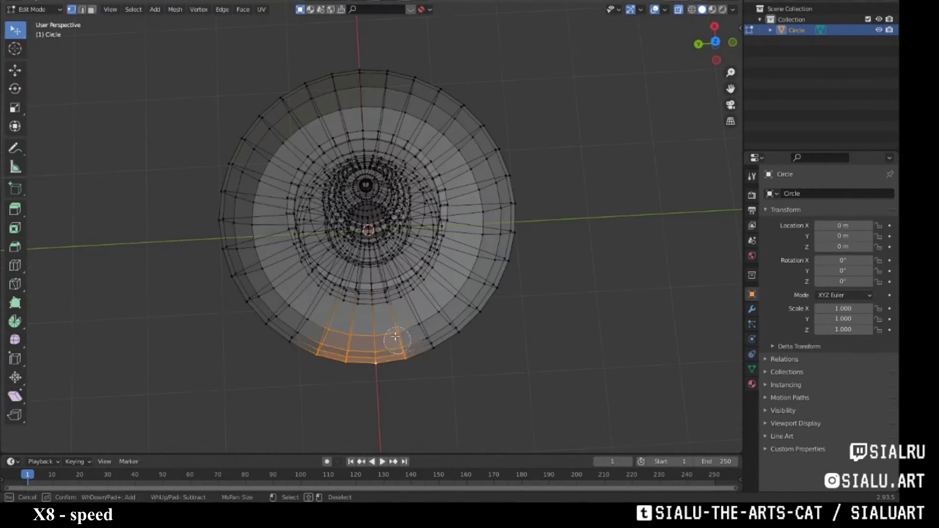
{"action": "middle_click_drag", "start_coordinate": [420, 367], "coordinate": [332, 282]}
{"action": "key", "text": "KP_1"}
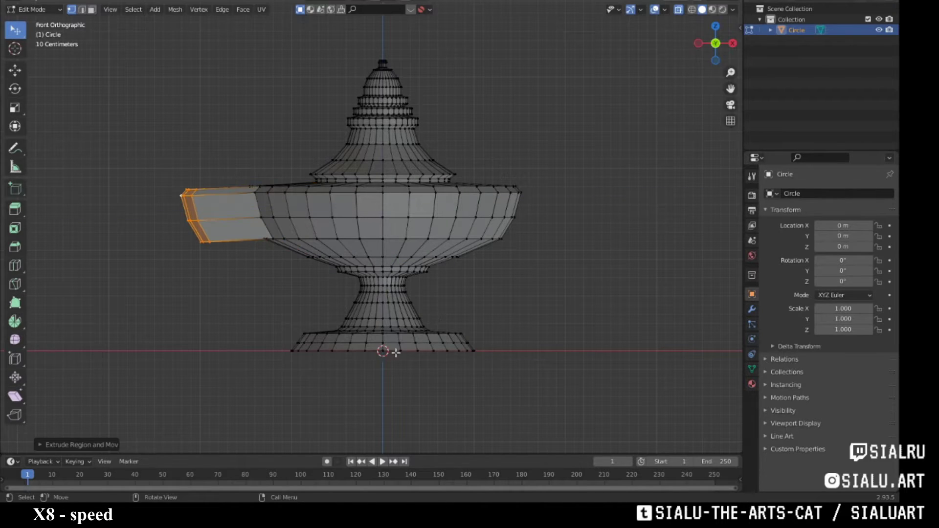
{"action": "key", "text": "e"}
{"action": "left_click", "coordinate": [429, 355]}
{"action": "left_click", "coordinate": [526, 383]}
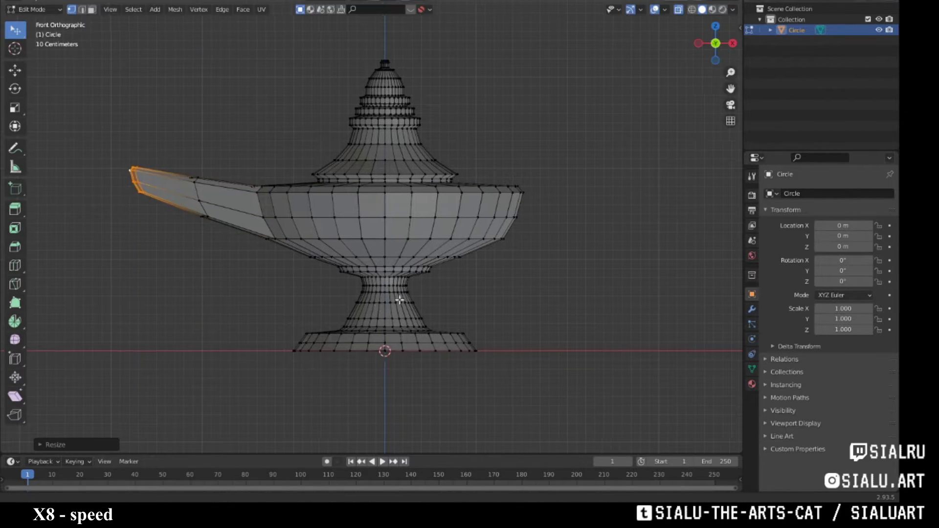
{"action": "mouse_move", "coordinate": [526, 383]}
{"action": "middle_mouse_down"}
{"action": "mouse_move", "coordinate": [415, 319]}
{"action": "mouse_move", "coordinate": [655, 347]}
{"action": "middle_mouse_up"}
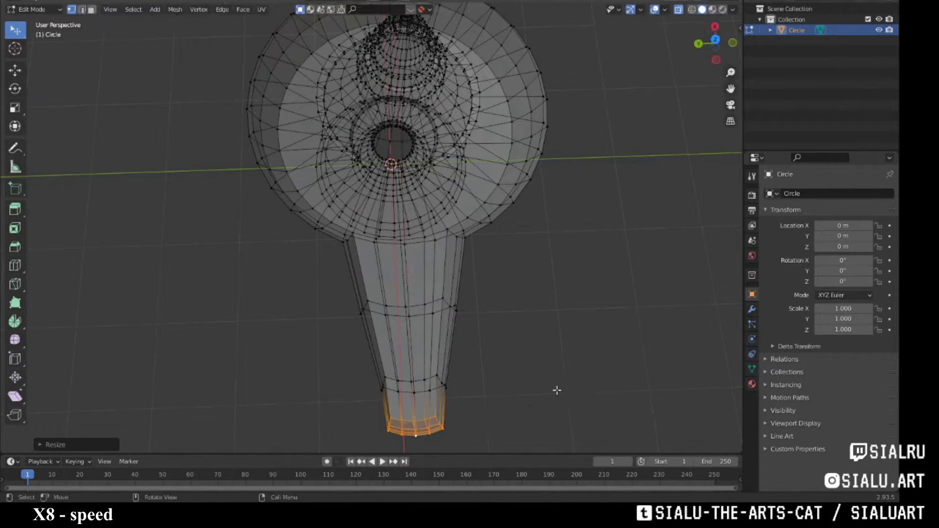
{"action": "middle_click_drag", "start_coordinate": [556, 389], "coordinate": [463, 268]}
Move the spout end and taper it narrower.
{"action": "key", "text": "g"}
{"action": "left_click", "coordinate": [392, 268]}
{"action": "mouse_move", "coordinate": [392, 268]}
{"action": "middle_mouse_down"}
{"action": "mouse_move", "coordinate": [505, 272]}
{"action": "mouse_move", "coordinate": [420, 307]}
{"action": "mouse_move", "coordinate": [472, 288]}
{"action": "mouse_move", "coordinate": [519, 342]}
{"action": "mouse_move", "coordinate": [388, 262]}
{"action": "mouse_move", "coordinate": [420, 225]}
{"action": "mouse_move", "coordinate": [495, 273]}
{"action": "mouse_move", "coordinate": [434, 310]}
{"action": "middle_mouse_up"}
{"action": "key", "text": "s"}
{"action": "left_click", "coordinate": [543, 331]}
{"action": "left_click", "coordinate": [419, 237]}
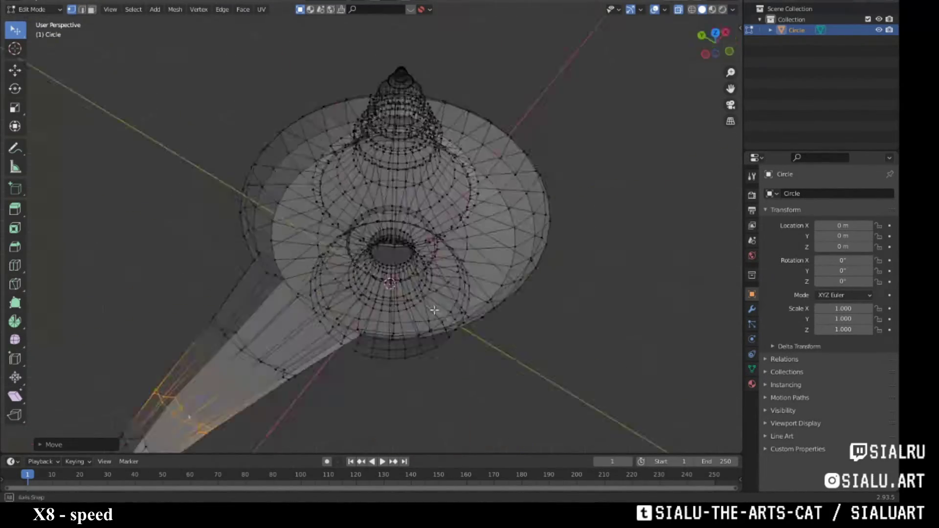
Flatten the spout end by scaling it along Z.
{"action": "key", "text": "KP_1"}
{"action": "mouse_move", "coordinate": [594, 308]}
{"action": "middle_mouse_down"}
{"action": "mouse_move", "coordinate": [534, 318]}
{"action": "mouse_move", "coordinate": [497, 289]}
{"action": "mouse_move", "coordinate": [519, 286]}
{"action": "mouse_move", "coordinate": [551, 321]}
{"action": "mouse_move", "coordinate": [519, 286]}
{"action": "middle_mouse_up"}
{"action": "key", "text": "s"}
{"action": "key", "text": "z"}
{"action": "key", "text": "Return"}
{"action": "key", "text": "KP_1"}
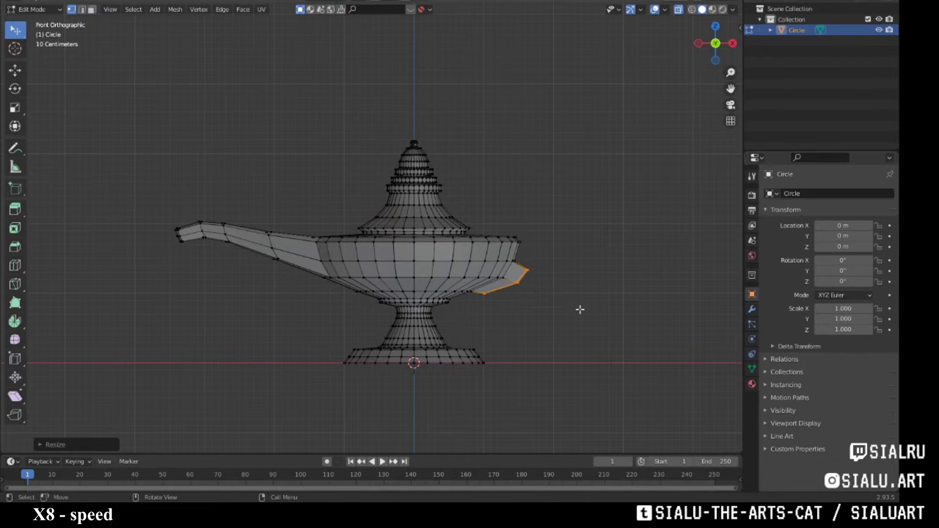
Scale the handle stub along Z and paint-select the handle end's vertices.
{"action": "key", "text": "s"}
{"action": "key", "text": "z"}
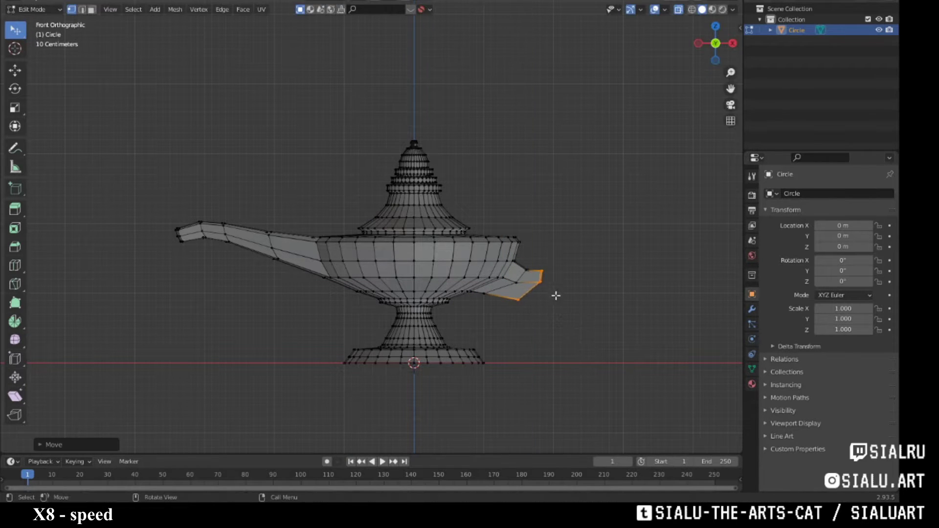
{"action": "mouse_move", "coordinate": [564, 278]}
{"action": "middle_mouse_down"}
{"action": "mouse_move", "coordinate": [488, 377]}
{"action": "mouse_move", "coordinate": [610, 274]}
{"action": "mouse_move", "coordinate": [495, 286]}
{"action": "mouse_move", "coordinate": [639, 77]}
{"action": "middle_mouse_up"}
{"action": "scroll", "coordinate": [610, 275], "scroll_direction": "up", "scroll_amount": 5}
{"action": "key", "text": "c"}
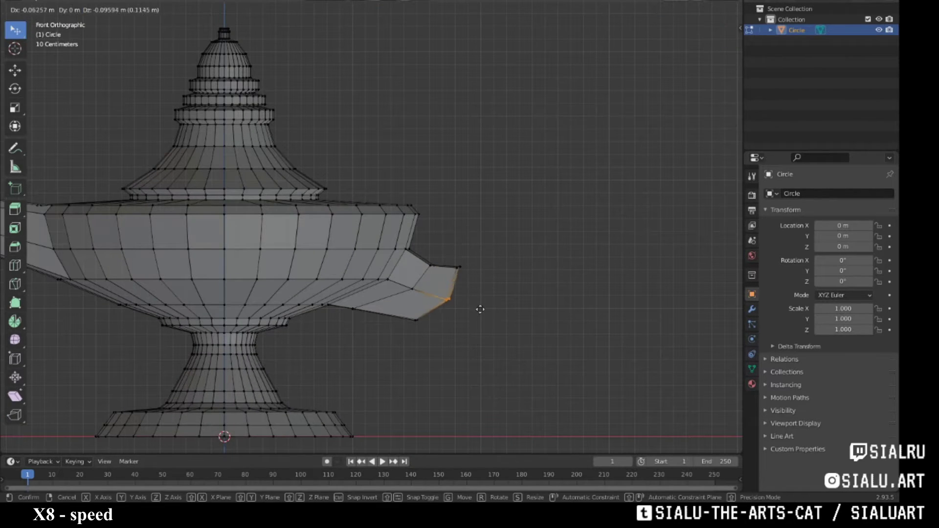
{"action": "key", "text": "c"}
{"action": "left_click", "coordinate": [433, 267]}
{"action": "right_click", "coordinate": [428, 361]}
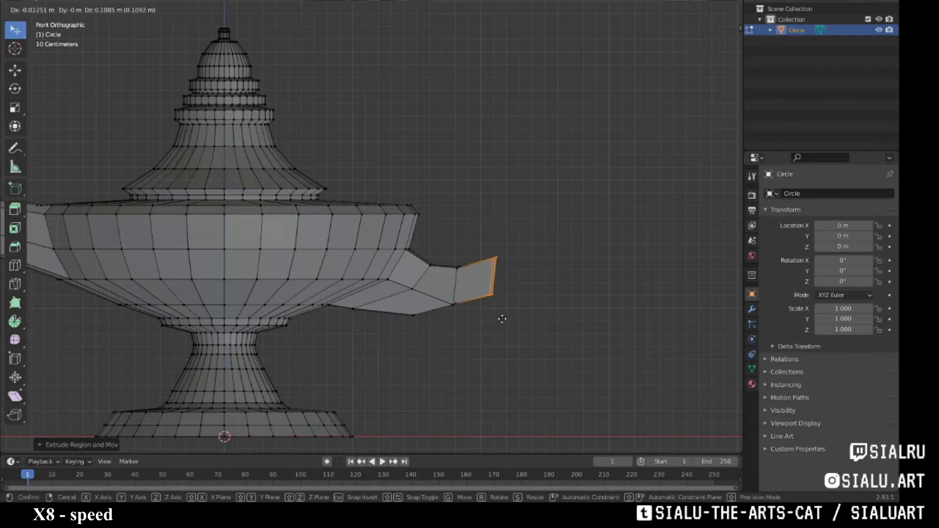
{"action": "left_click", "coordinate": [500, 321]}
{"action": "scroll", "coordinate": [490, 335], "scroll_direction": "down", "scroll_amount": 1}
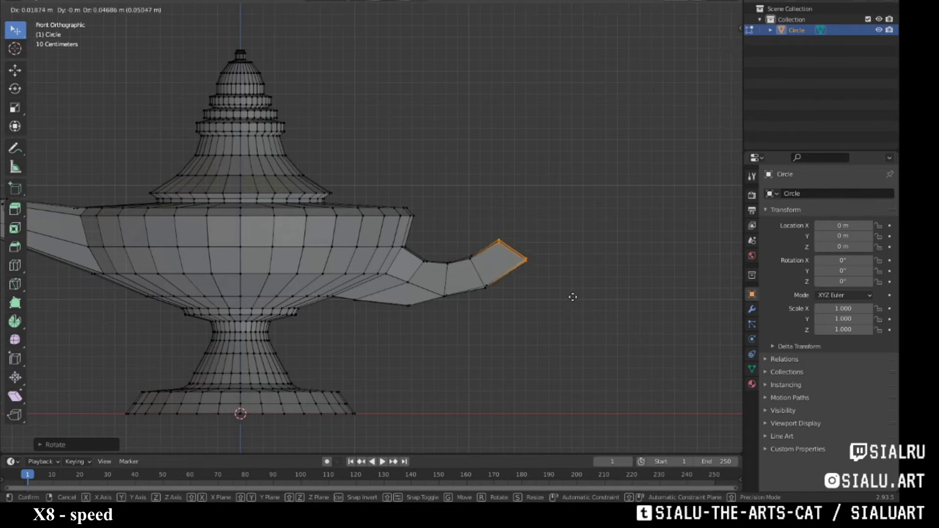
Extrude and rotate further handle segments so the handle curls up above the lid.
{"action": "key", "text": "e"}
{"action": "left_click", "coordinate": [607, 255]}
{"action": "key", "text": "r"}
{"action": "left_click", "coordinate": [564, 228]}
{"action": "middle_click_drag", "start_coordinate": [565, 228], "coordinate": [579, 269], "text": "shift"}
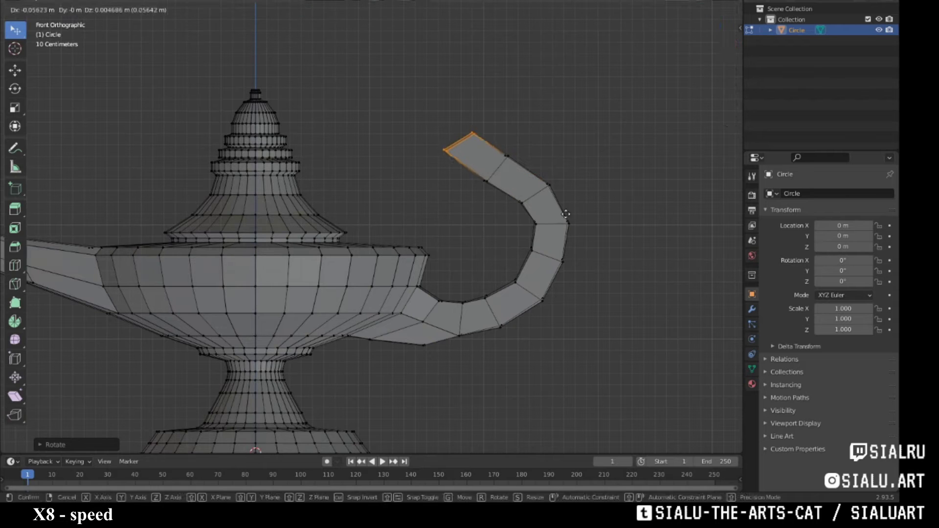
{"action": "left_click", "coordinate": [565, 214]}
{"action": "key", "text": "r"}
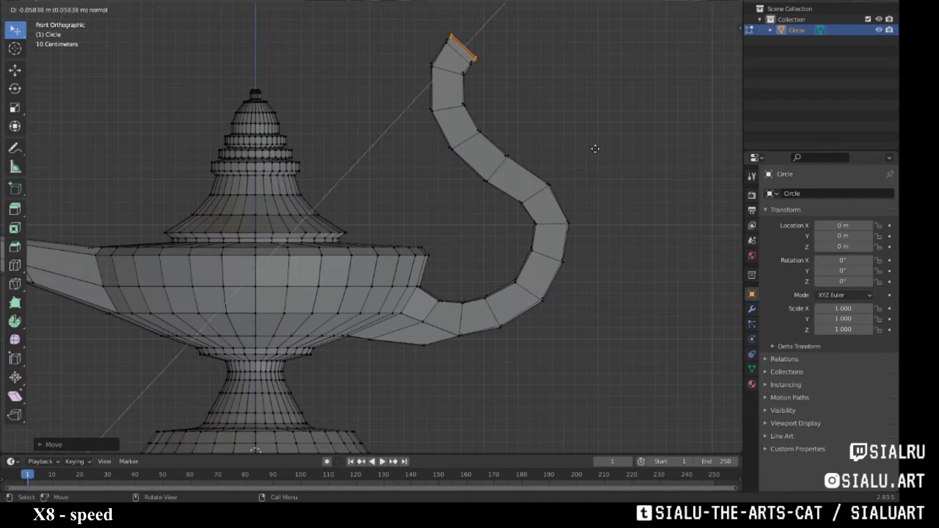
{"action": "scroll", "coordinate": [584, 122], "scroll_direction": "down", "scroll_amount": 2}
{"action": "middle_click_drag", "start_coordinate": [583, 122], "coordinate": [540, 310], "text": "shift"}
{"action": "scroll", "coordinate": [553, 209], "scroll_direction": "up", "scroll_amount": 5}
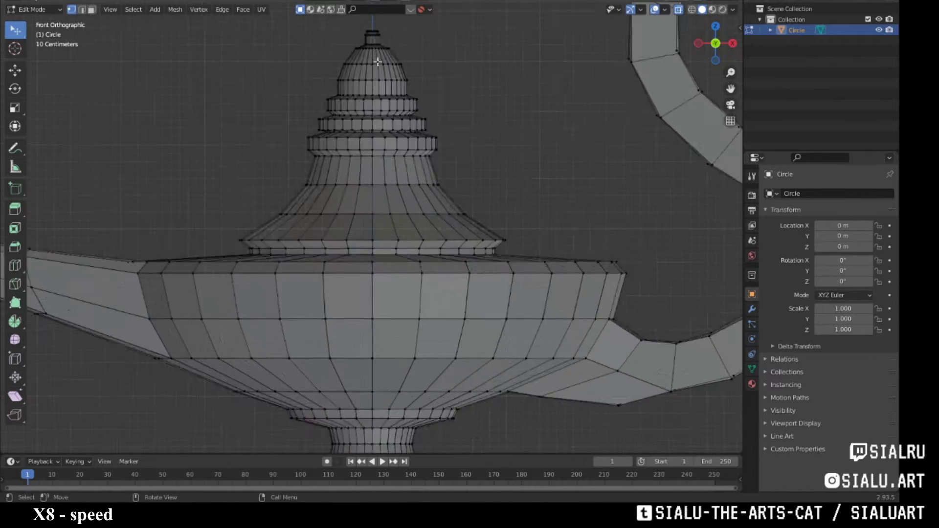
{"action": "middle_click_drag", "start_coordinate": [395, 62], "coordinate": [432, 144], "text": "shift"}
Select the small knob on top of the lid, move it, and leave Edit Mode.
{"action": "left_click", "coordinate": [431, 145]}
{"action": "key", "text": "g"}
{"action": "left_click", "coordinate": [472, 198]}
{"action": "scroll", "coordinate": [472, 198], "scroll_direction": "down", "scroll_amount": 5}
{"action": "middle_click_drag", "start_coordinate": [471, 198], "coordinate": [432, 276]}
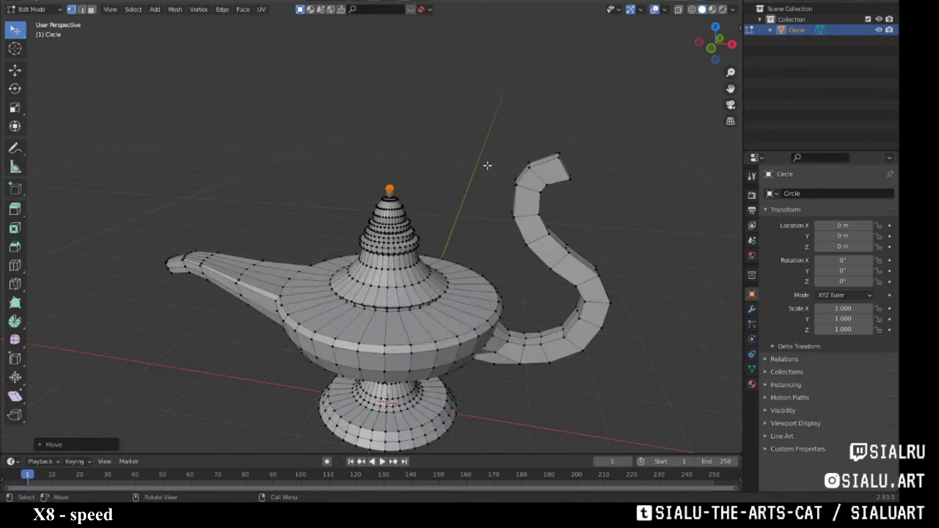
{"action": "key", "text": "Tab"}
In Sculpt Mode, remesh the lamp with a 0.05 voxel size into a dense mesh.
{"action": "key", "text": "ctrl+Tab"}
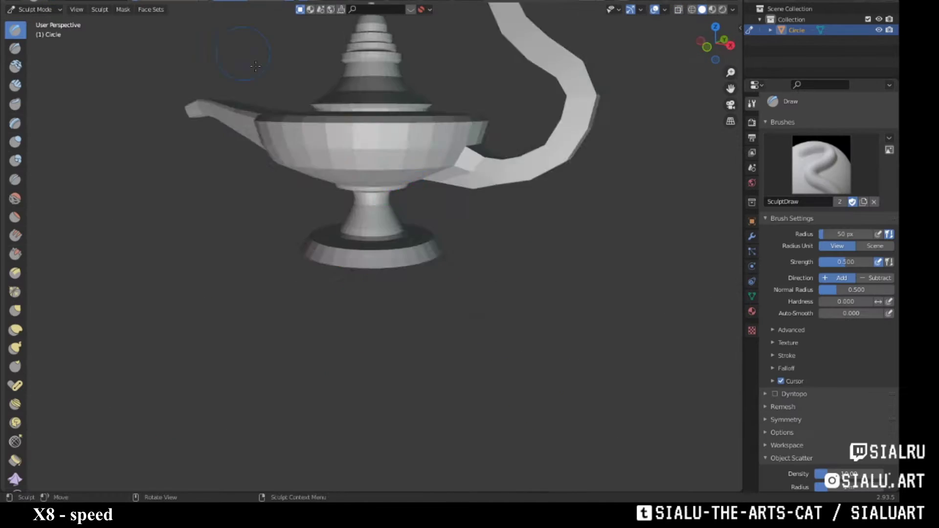
{"action": "middle_click_drag", "start_coordinate": [432, 276], "coordinate": [538, 195]}
{"action": "left_click", "coordinate": [610, 9]}
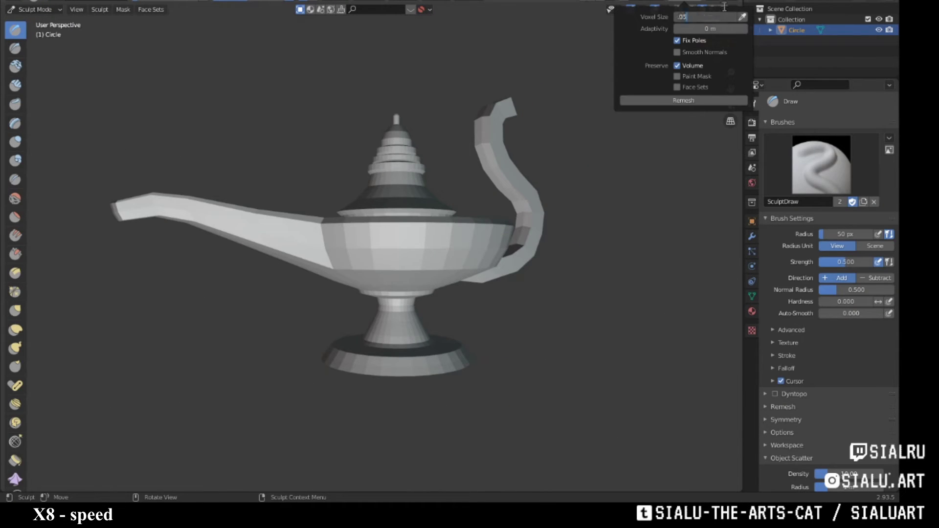
{"action": "middle_click_drag", "start_coordinate": [441, 244], "coordinate": [465, 274]}
{"action": "scroll", "coordinate": [432, 147], "scroll_direction": "up", "scroll_amount": 5}
{"action": "left_click", "coordinate": [610, 9]}
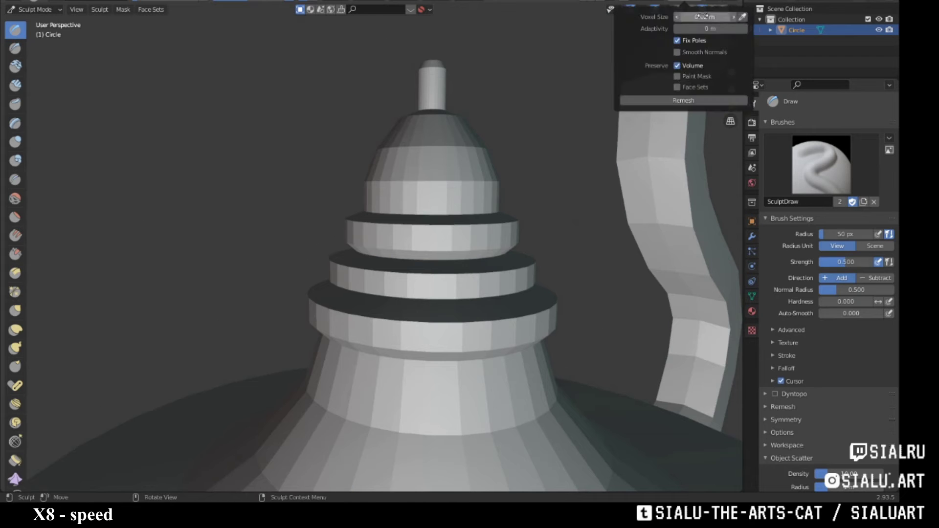
{"action": "mouse_move", "coordinate": [629, 153]}
{"action": "middle_mouse_down"}
{"action": "mouse_move", "coordinate": [440, 298]}
{"action": "mouse_move", "coordinate": [515, 367]}
{"action": "mouse_move", "coordinate": [506, 340]}
{"action": "mouse_move", "coordinate": [326, 369]}
{"action": "middle_mouse_up"}
{"action": "key", "text": "ctrl+r"}
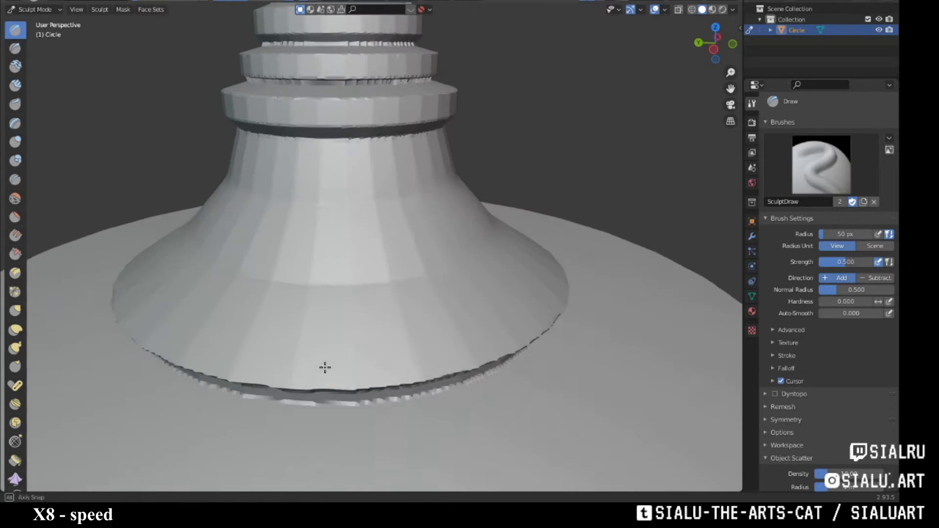
Draw a ring of bead bumps around the base of the lid cone and inspect it.
{"action": "left_click_drag", "start_coordinate": [221, 323], "coordinate": [308, 331]}
{"action": "mouse_move", "coordinate": [308, 332]}
{"action": "middle_mouse_down"}
{"action": "mouse_move", "coordinate": [268, 345]}
{"action": "mouse_move", "coordinate": [342, 373]}
{"action": "middle_mouse_up"}
{"action": "left_click_drag", "start_coordinate": [341, 374], "coordinate": [356, 392]}
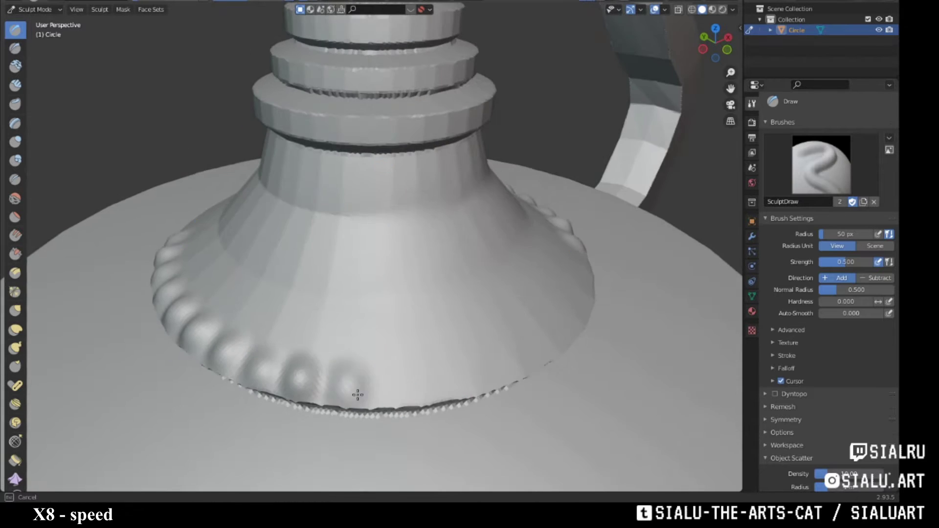
{"action": "middle_click_drag", "start_coordinate": [356, 392], "coordinate": [391, 398]}
{"action": "left_click_drag", "start_coordinate": [392, 398], "coordinate": [396, 394]}
{"action": "mouse_move", "coordinate": [396, 394]}
{"action": "middle_mouse_down"}
{"action": "mouse_move", "coordinate": [342, 274]}
{"action": "mouse_move", "coordinate": [325, 252]}
{"action": "mouse_move", "coordinate": [310, 262]}
{"action": "mouse_move", "coordinate": [342, 295]}
{"action": "mouse_move", "coordinate": [361, 274]}
{"action": "mouse_move", "coordinate": [341, 274]}
{"action": "mouse_move", "coordinate": [415, 333]}
{"action": "mouse_move", "coordinate": [384, 320]}
{"action": "middle_mouse_up"}
{"action": "scroll", "coordinate": [384, 320], "scroll_direction": "up", "scroll_amount": 2}
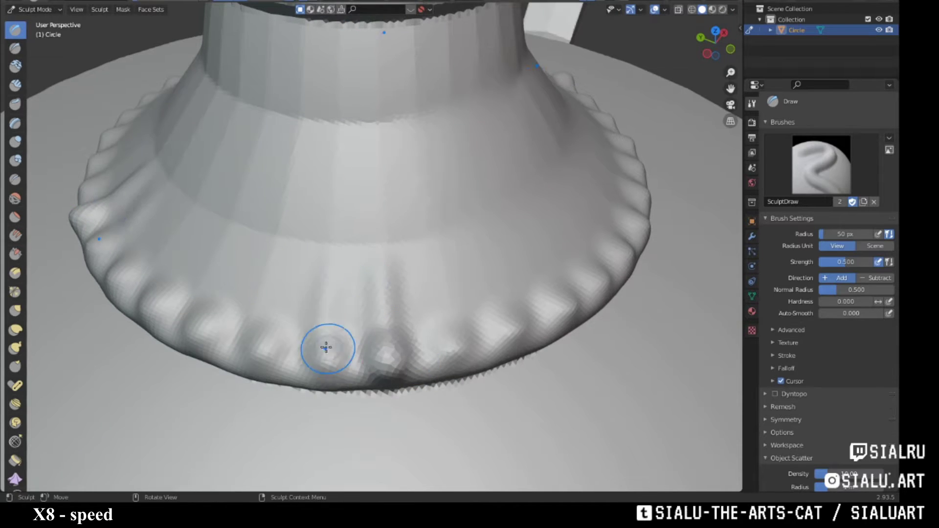
{"action": "mouse_move", "coordinate": [326, 347]}
{"action": "middle_mouse_down"}
{"action": "mouse_move", "coordinate": [318, 230]}
{"action": "mouse_move", "coordinate": [325, 373]}
{"action": "mouse_move", "coordinate": [274, 390]}
{"action": "mouse_move", "coordinate": [362, 359]}
{"action": "mouse_move", "coordinate": [384, 369]}
{"action": "mouse_move", "coordinate": [389, 318]}
{"action": "mouse_move", "coordinate": [411, 291]}
{"action": "mouse_move", "coordinate": [351, 303]}
{"action": "middle_mouse_up"}
{"action": "scroll", "coordinate": [423, 272], "scroll_direction": "up", "scroll_amount": 2}
{"action": "scroll", "coordinate": [422, 272], "scroll_direction": "down", "scroll_amount": 3}
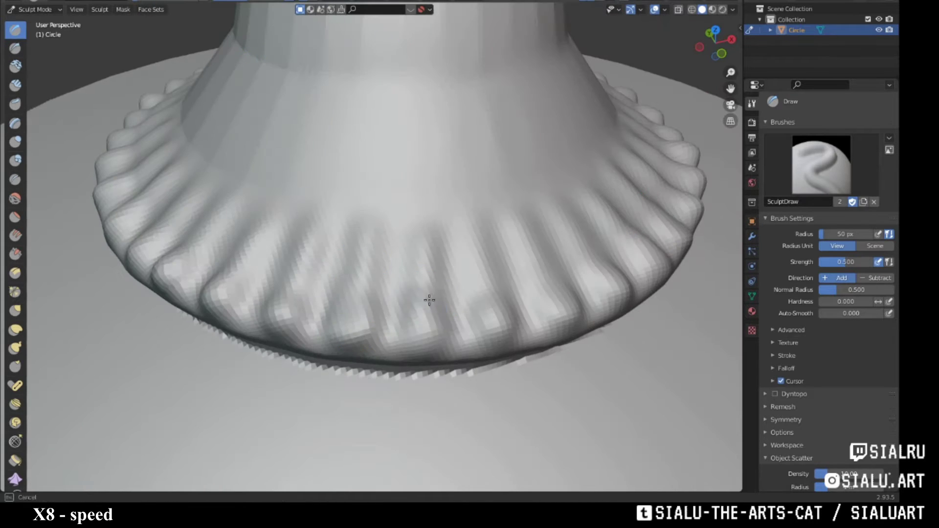
{"action": "mouse_move", "coordinate": [429, 300]}
{"action": "middle_mouse_down"}
{"action": "mouse_move", "coordinate": [425, 339]}
{"action": "mouse_move", "coordinate": [421, 268]}
{"action": "mouse_move", "coordinate": [243, 325]}
{"action": "mouse_move", "coordinate": [385, 273]}
{"action": "mouse_move", "coordinate": [418, 293]}
{"action": "mouse_move", "coordinate": [466, 279]}
{"action": "mouse_move", "coordinate": [346, 216]}
{"action": "mouse_move", "coordinate": [453, 241]}
{"action": "mouse_move", "coordinate": [541, 367]}
{"action": "mouse_move", "coordinate": [377, 279]}
{"action": "mouse_move", "coordinate": [489, 285]}
{"action": "mouse_move", "coordinate": [582, 309]}
{"action": "mouse_move", "coordinate": [423, 289]}
{"action": "mouse_move", "coordinate": [430, 352]}
{"action": "mouse_move", "coordinate": [321, 309]}
{"action": "mouse_move", "coordinate": [266, 259]}
{"action": "mouse_move", "coordinate": [457, 329]}
{"action": "mouse_move", "coordinate": [408, 287]}
{"action": "mouse_move", "coordinate": [419, 272]}
{"action": "middle_mouse_up"}
Select Clay Strips and bulk up the lower lid rings from a higher angle.
{"action": "left_click", "coordinate": [36, 47]}
{"action": "scroll", "coordinate": [425, 277], "scroll_direction": "down", "scroll_amount": 3}
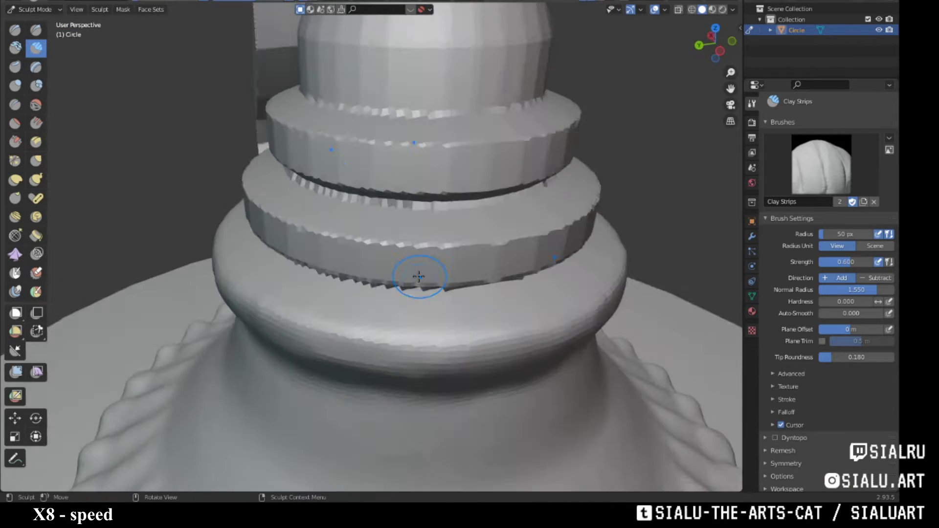
{"action": "scroll", "coordinate": [428, 247], "scroll_direction": "up", "scroll_amount": 2}
{"action": "scroll", "coordinate": [426, 244], "scroll_direction": "up", "scroll_amount": 2}
{"action": "scroll", "coordinate": [339, 241], "scroll_direction": "up", "scroll_amount": 2}
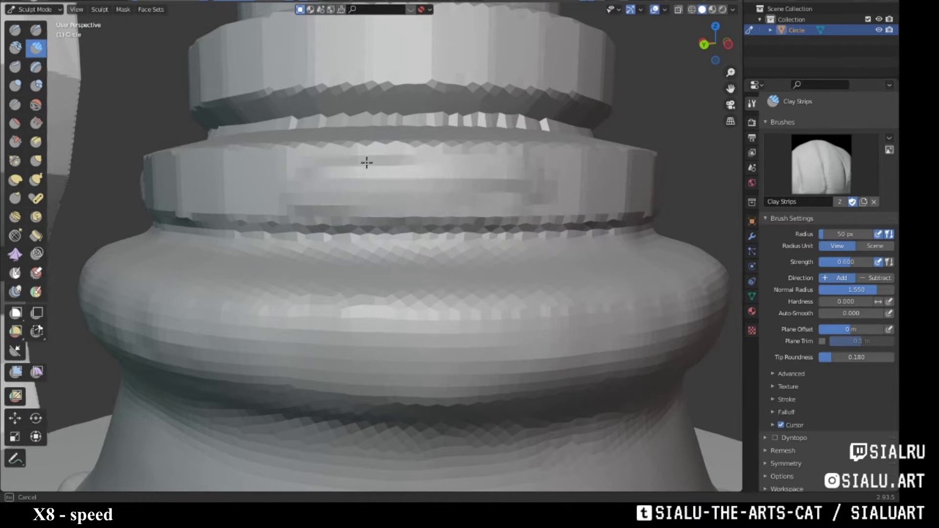
{"action": "middle_click_drag", "start_coordinate": [367, 162], "coordinate": [390, 276]}
{"action": "mouse_move", "coordinate": [451, 211]}
{"action": "middle_mouse_down"}
{"action": "mouse_move", "coordinate": [480, 279]}
{"action": "mouse_move", "coordinate": [398, 279]}
{"action": "middle_mouse_up"}
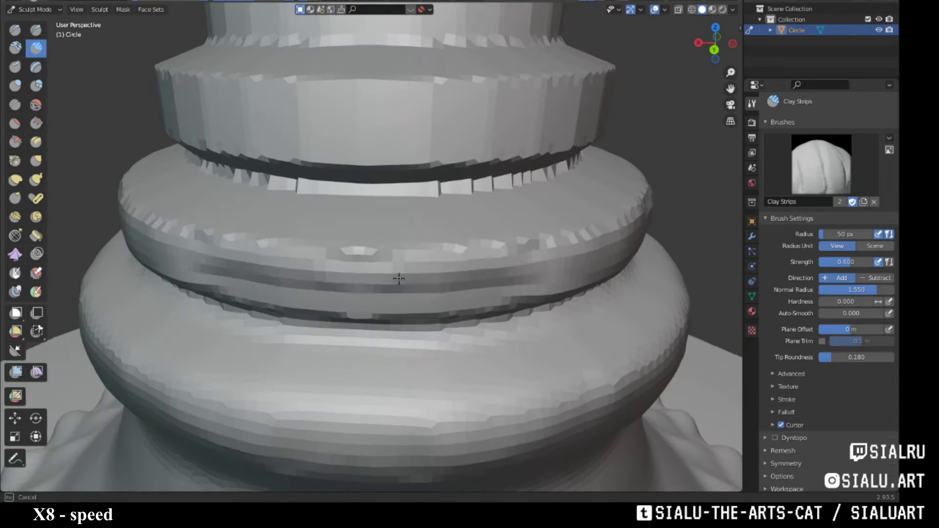
Round the next lid tier into a second bulging collar, leaving Draw Sharp selected.
{"action": "scroll", "coordinate": [476, 307], "scroll_direction": "down", "scroll_amount": 2}
{"action": "mouse_move", "coordinate": [493, 250]}
{"action": "middle_mouse_down"}
{"action": "mouse_move", "coordinate": [476, 307]}
{"action": "mouse_move", "coordinate": [273, 241]}
{"action": "middle_mouse_up"}
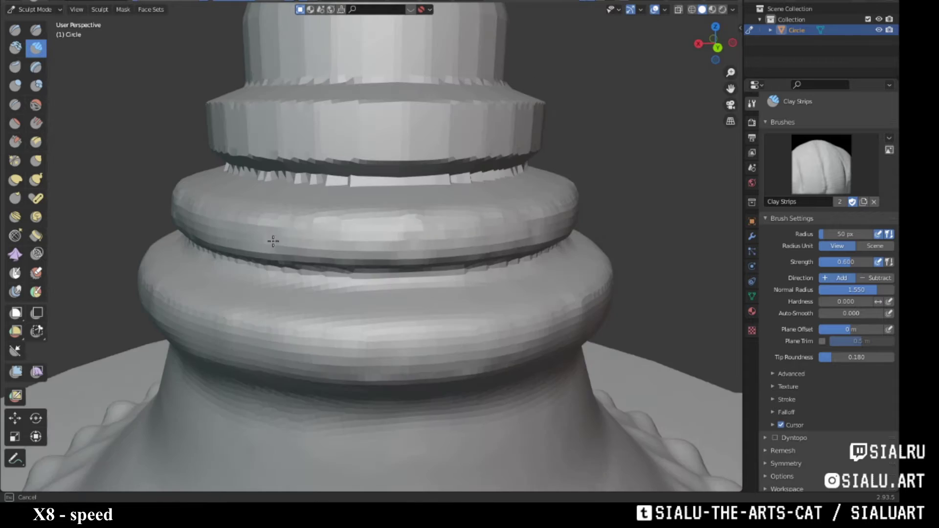
{"action": "scroll", "coordinate": [443, 238], "scroll_direction": "up", "scroll_amount": 1}
{"action": "scroll", "coordinate": [444, 238], "scroll_direction": "down", "scroll_amount": 5}
{"action": "left_click", "coordinate": [36, 30]}
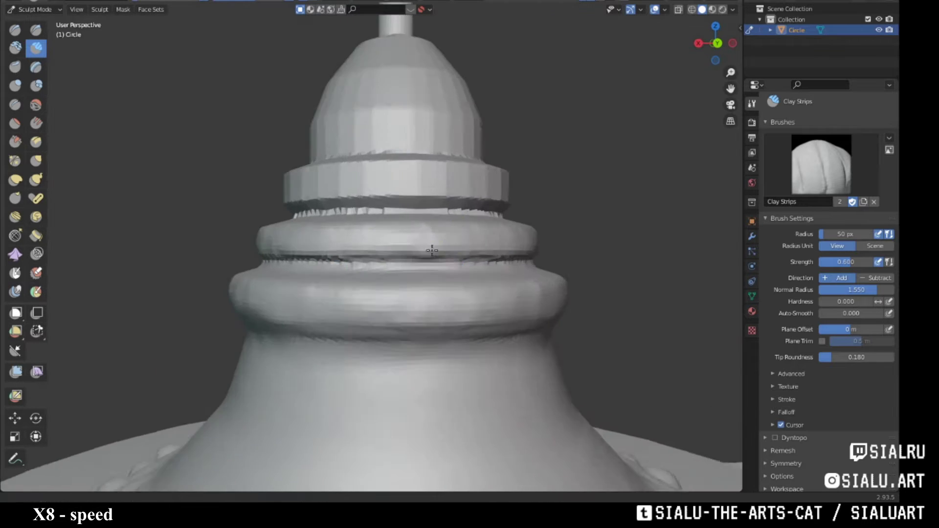
{"action": "scroll", "coordinate": [469, 301], "scroll_direction": "up", "scroll_amount": 5}
{"action": "mouse_move", "coordinate": [469, 300]}
{"action": "middle_mouse_down"}
{"action": "mouse_move", "coordinate": [465, 315]}
{"action": "mouse_move", "coordinate": [136, 312]}
{"action": "middle_mouse_up"}
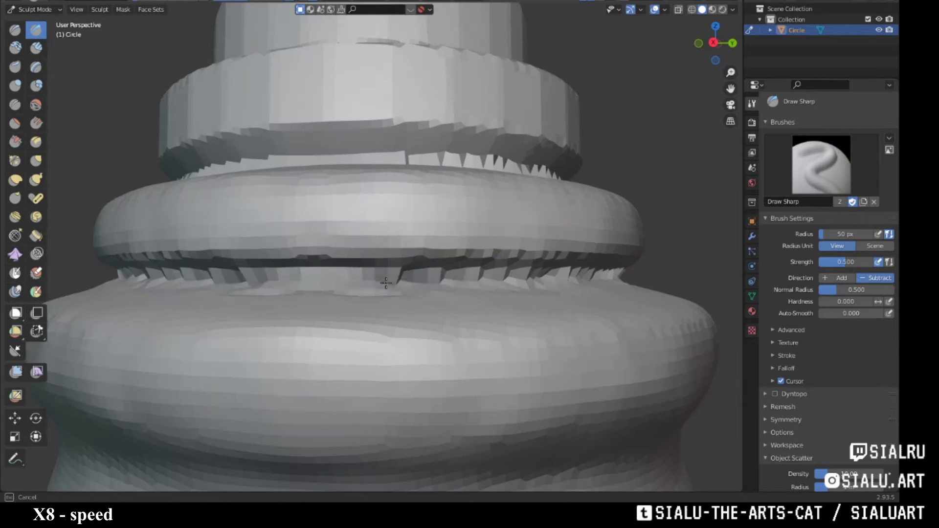
Dab tooth-like Clay Strips notches around the upper lid ring.
{"action": "scroll", "coordinate": [517, 325], "scroll_direction": "down", "scroll_amount": 3}
{"action": "scroll", "coordinate": [480, 329], "scroll_direction": "up", "scroll_amount": 2}
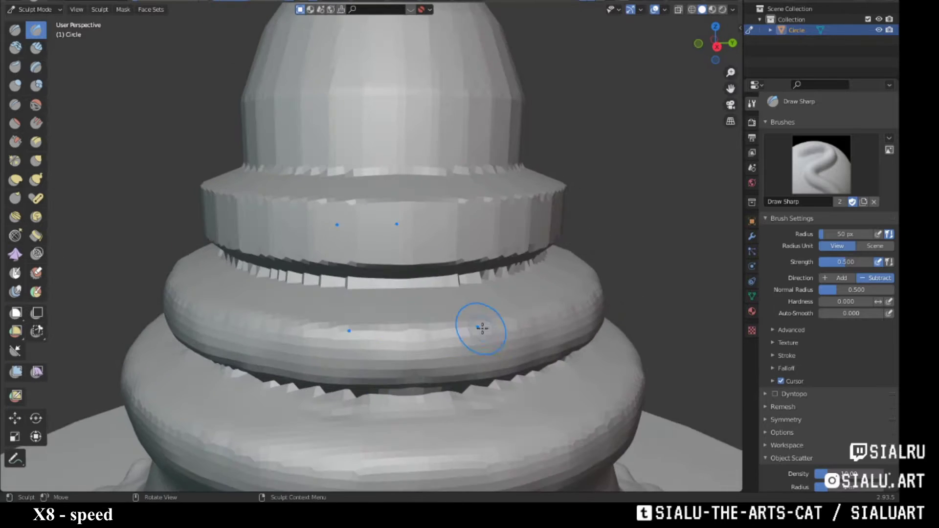
{"action": "scroll", "coordinate": [491, 248], "scroll_direction": "up", "scroll_amount": 2}
{"action": "mouse_move", "coordinate": [491, 248]}
{"action": "middle_mouse_down"}
{"action": "mouse_move", "coordinate": [549, 268]}
{"action": "mouse_move", "coordinate": [429, 273]}
{"action": "mouse_move", "coordinate": [382, 304]}
{"action": "mouse_move", "coordinate": [435, 302]}
{"action": "mouse_move", "coordinate": [407, 287]}
{"action": "middle_mouse_up"}
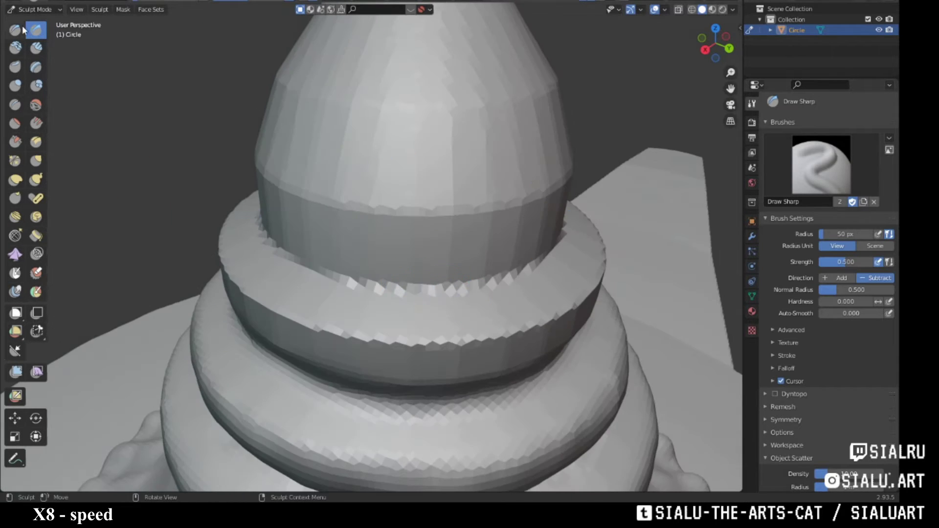
{"action": "left_click", "coordinate": [36, 47]}
{"action": "left_click_drag", "start_coordinate": [398, 284], "coordinate": [405, 273]}
{"action": "middle_click_drag", "start_coordinate": [405, 272], "coordinate": [446, 293]}
{"action": "left_click_drag", "start_coordinate": [447, 293], "coordinate": [402, 277]}
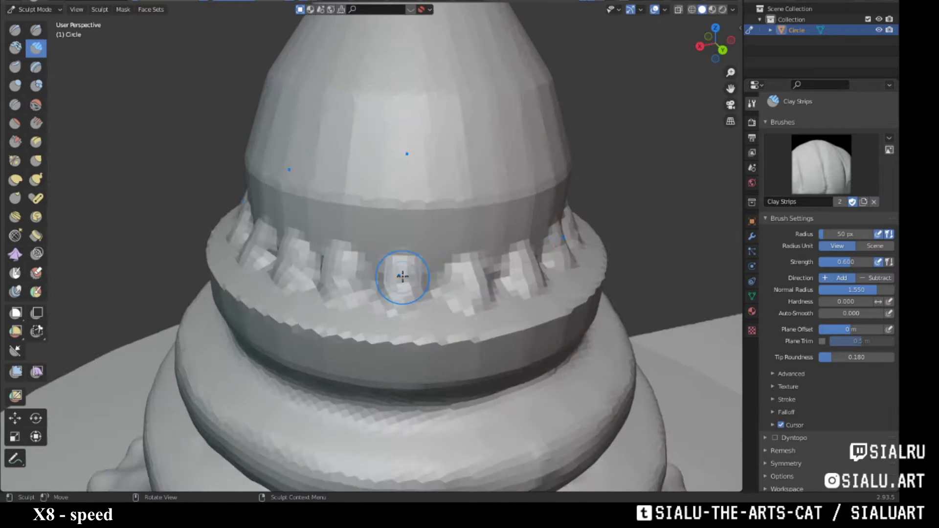
{"action": "mouse_move", "coordinate": [402, 277]}
{"action": "middle_mouse_down"}
{"action": "mouse_move", "coordinate": [383, 279]}
{"action": "mouse_move", "coordinate": [387, 224]}
{"action": "mouse_move", "coordinate": [360, 269]}
{"action": "mouse_move", "coordinate": [409, 279]}
{"action": "middle_mouse_up"}
Stroke vertical clay ridges up the lid's dome.
{"action": "left_click_drag", "start_coordinate": [409, 279], "coordinate": [419, 212]}
{"action": "middle_click_drag", "start_coordinate": [419, 212], "coordinate": [379, 212]}
{"action": "left_click_drag", "start_coordinate": [380, 212], "coordinate": [360, 216]}
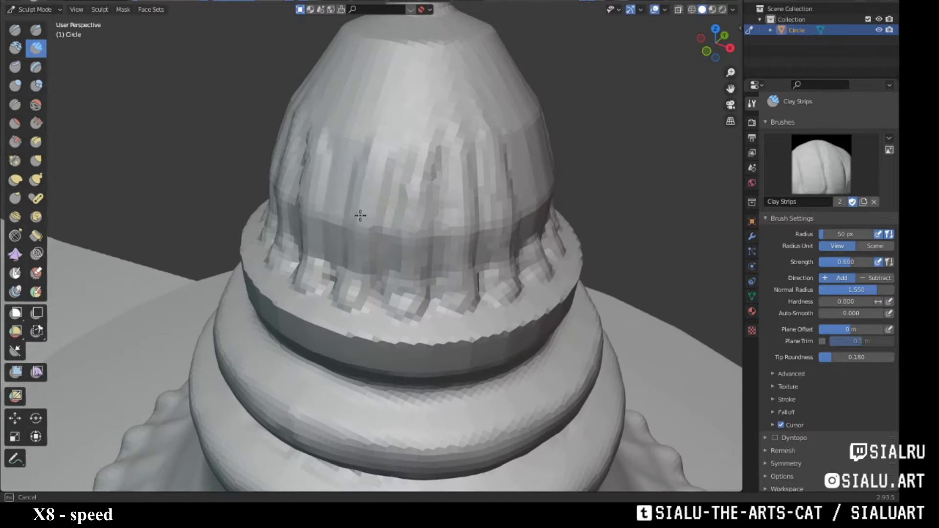
{"action": "left_click_drag", "start_coordinate": [368, 120], "coordinate": [411, 183]}
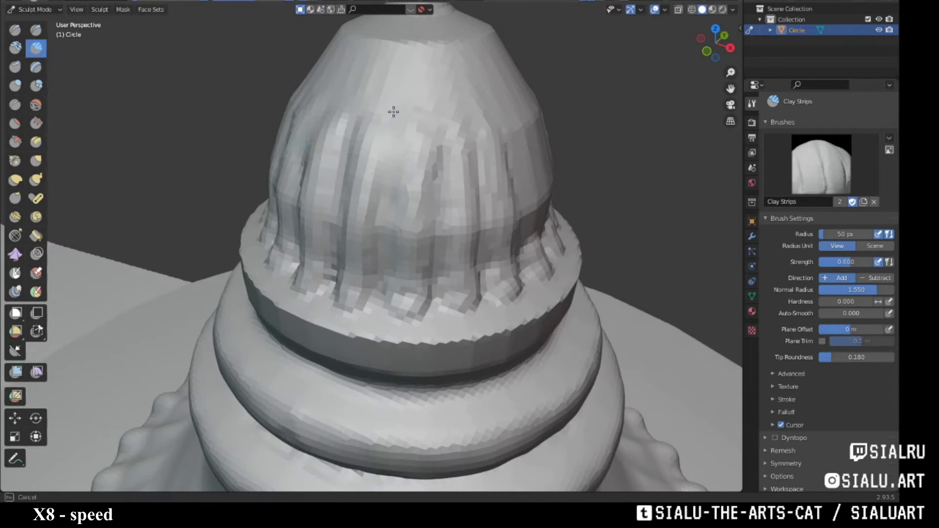
{"action": "mouse_move", "coordinate": [393, 112]}
{"action": "middle_mouse_down"}
{"action": "mouse_move", "coordinate": [404, 88]}
{"action": "mouse_move", "coordinate": [427, 188]}
{"action": "middle_mouse_up"}
{"action": "mouse_move", "coordinate": [428, 268]}
{"action": "middle_mouse_down"}
{"action": "mouse_move", "coordinate": [408, 158]}
{"action": "mouse_move", "coordinate": [360, 256]}
{"action": "mouse_move", "coordinate": [405, 157]}
{"action": "mouse_move", "coordinate": [385, 214]}
{"action": "mouse_move", "coordinate": [400, 120]}
{"action": "middle_mouse_up"}
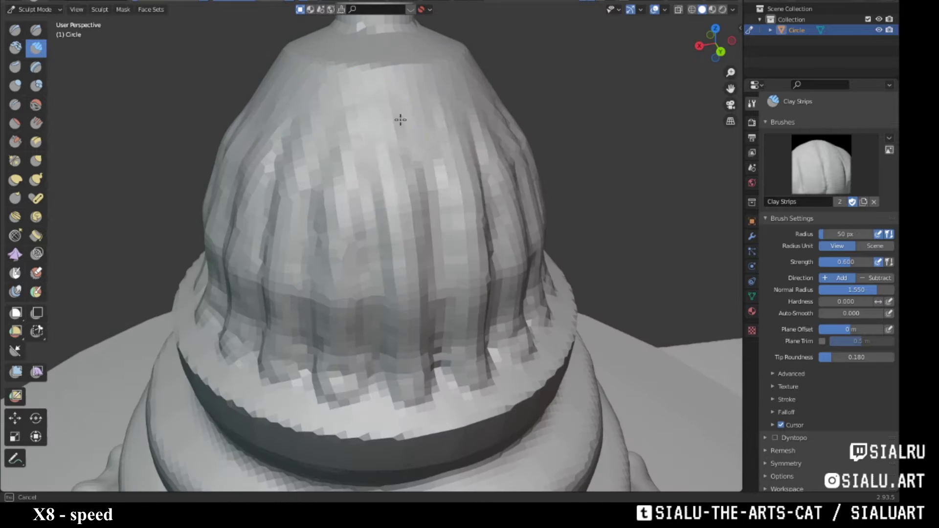
Pull back and orbit to review the ridged dome and knob.
{"action": "scroll", "coordinate": [400, 120], "scroll_direction": "down", "scroll_amount": 5}
{"action": "mouse_move", "coordinate": [445, 209]}
{"action": "middle_mouse_down"}
{"action": "mouse_move", "coordinate": [325, 200]}
{"action": "mouse_move", "coordinate": [421, 236]}
{"action": "mouse_move", "coordinate": [444, 142]}
{"action": "mouse_move", "coordinate": [383, 167]}
{"action": "mouse_move", "coordinate": [341, 167]}
{"action": "mouse_move", "coordinate": [345, 404]}
{"action": "middle_mouse_up"}
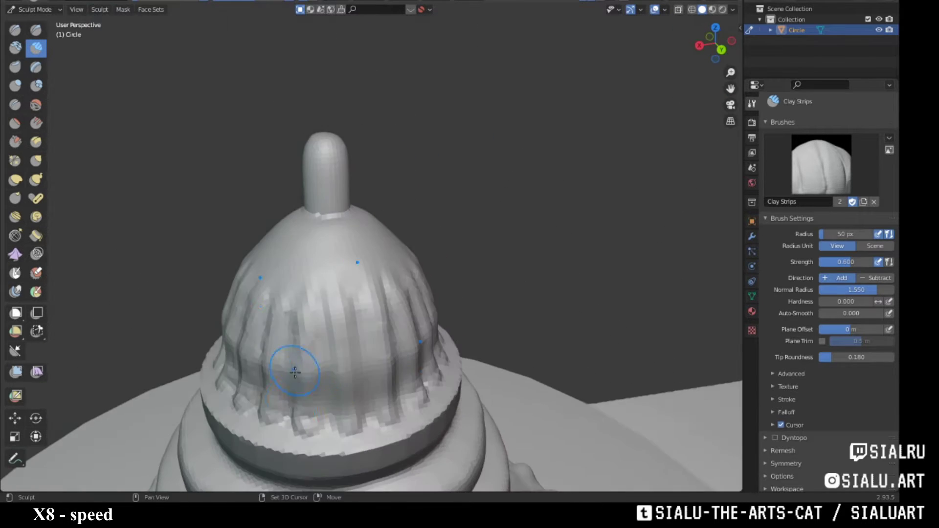
{"action": "mouse_move", "coordinate": [295, 372]}
{"action": "middle_mouse_down"}
{"action": "mouse_move", "coordinate": [315, 346]}
{"action": "mouse_move", "coordinate": [352, 356]}
{"action": "mouse_move", "coordinate": [356, 332]}
{"action": "middle_mouse_up"}
{"action": "scroll", "coordinate": [416, 276], "scroll_direction": "down", "scroll_amount": 2}
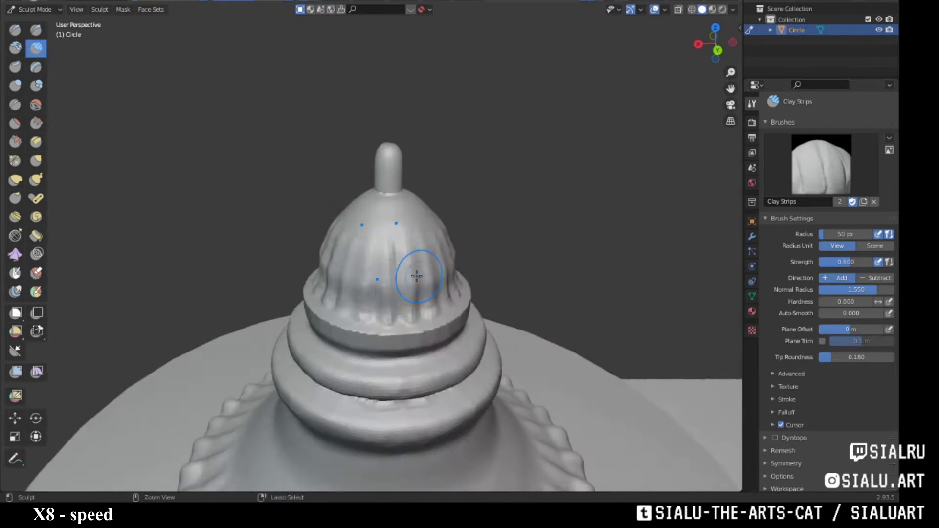
{"action": "scroll", "coordinate": [416, 276], "scroll_direction": "up", "scroll_amount": 3}
Switch to the Draw brush and orbit around the ridged dome.
{"action": "key", "text": "x"}
{"action": "scroll", "coordinate": [400, 189], "scroll_direction": "up", "scroll_amount": 3}
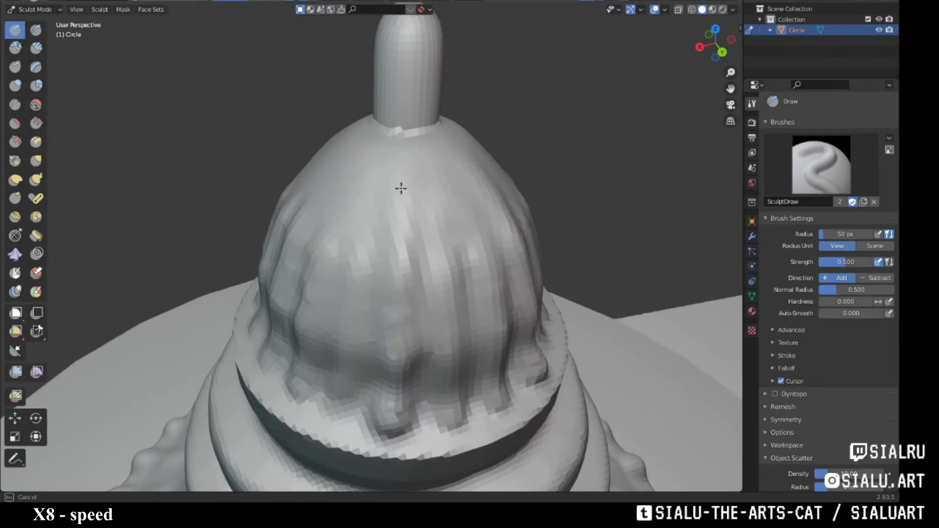
{"action": "mouse_move", "coordinate": [401, 189]}
{"action": "middle_mouse_down"}
{"action": "mouse_move", "coordinate": [405, 147]}
{"action": "mouse_move", "coordinate": [377, 279]}
{"action": "middle_mouse_up"}
{"action": "scroll", "coordinate": [391, 339], "scroll_direction": "down", "scroll_amount": 2}
{"action": "scroll", "coordinate": [384, 184], "scroll_direction": "up", "scroll_amount": 3}
{"action": "scroll", "coordinate": [383, 184], "scroll_direction": "down", "scroll_amount": 3}
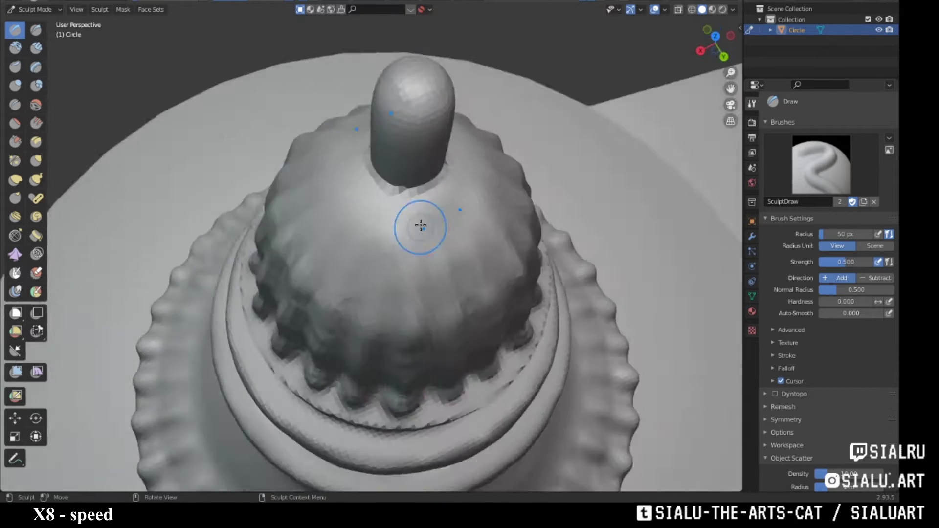
{"action": "scroll", "coordinate": [409, 206], "scroll_direction": "up", "scroll_amount": 3}
{"action": "middle_click_drag", "start_coordinate": [409, 205], "coordinate": [430, 272]}
{"action": "scroll", "coordinate": [430, 273], "scroll_direction": "down", "scroll_amount": 2}
Carve grooves between the dome ridges with Draw Sharp in Subtract mode.
{"action": "key", "text": "shift+x"}
{"action": "scroll", "coordinate": [389, 215], "scroll_direction": "up", "scroll_amount": 3}
{"action": "mouse_move", "coordinate": [389, 214]}
{"action": "middle_mouse_down"}
{"action": "mouse_move", "coordinate": [356, 283]}
{"action": "mouse_move", "coordinate": [377, 381]}
{"action": "mouse_move", "coordinate": [341, 196]}
{"action": "middle_mouse_up"}
{"action": "scroll", "coordinate": [349, 339], "scroll_direction": "down", "scroll_amount": 2}
{"action": "scroll", "coordinate": [348, 299], "scroll_direction": "up", "scroll_amount": 2}
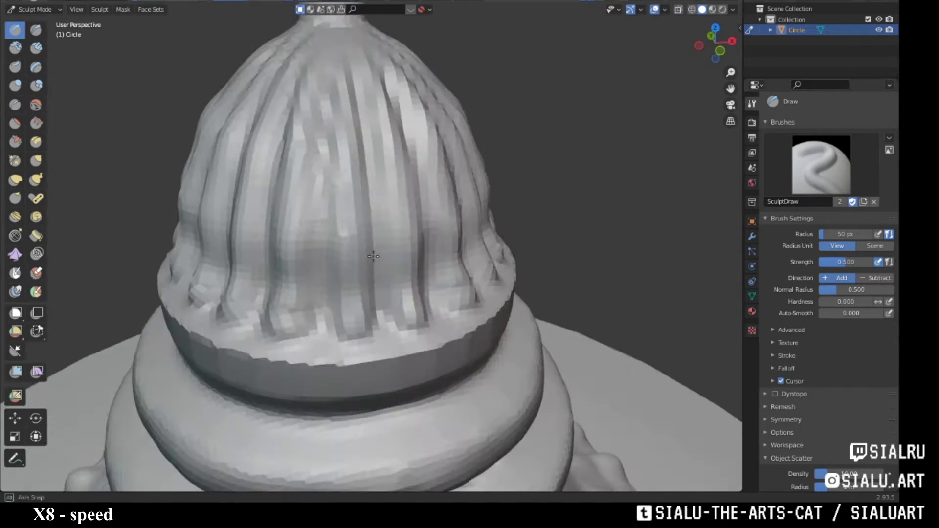
{"action": "mouse_move", "coordinate": [317, 274]}
{"action": "middle_mouse_down"}
{"action": "mouse_move", "coordinate": [318, 371]}
{"action": "mouse_move", "coordinate": [260, 361]}
{"action": "mouse_move", "coordinate": [323, 264]}
{"action": "middle_mouse_up"}
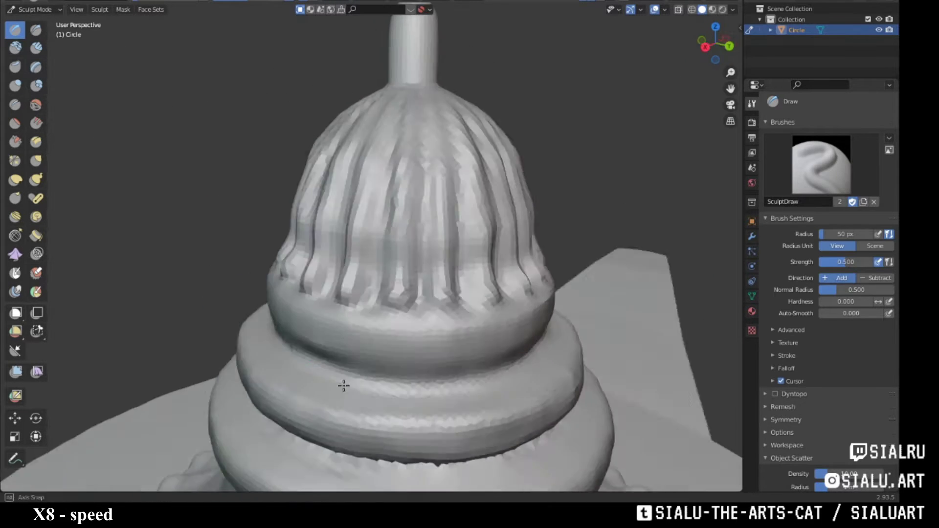
Stroke vertical flutes around the lid's flared base with the Draw brush.
{"action": "scroll", "coordinate": [411, 446], "scroll_direction": "up", "scroll_amount": 5}
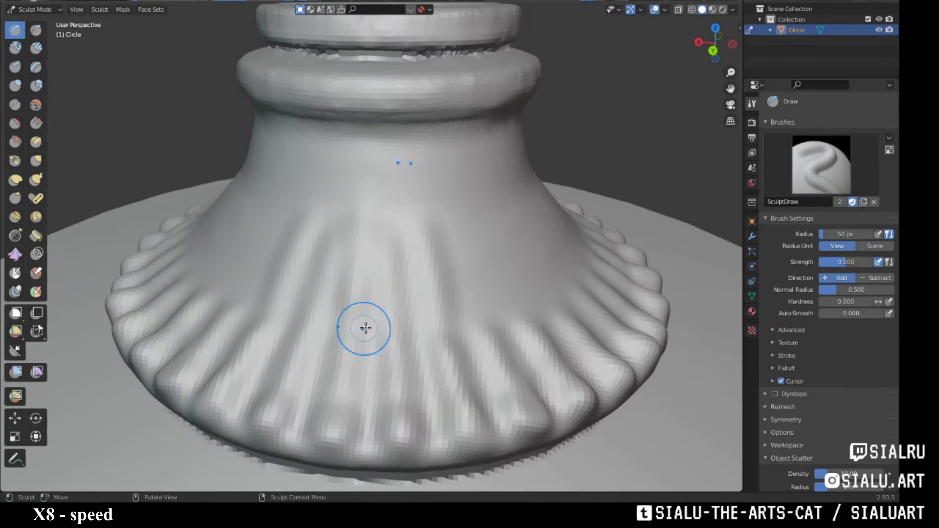
{"action": "middle_click_drag", "start_coordinate": [365, 328], "coordinate": [401, 247]}
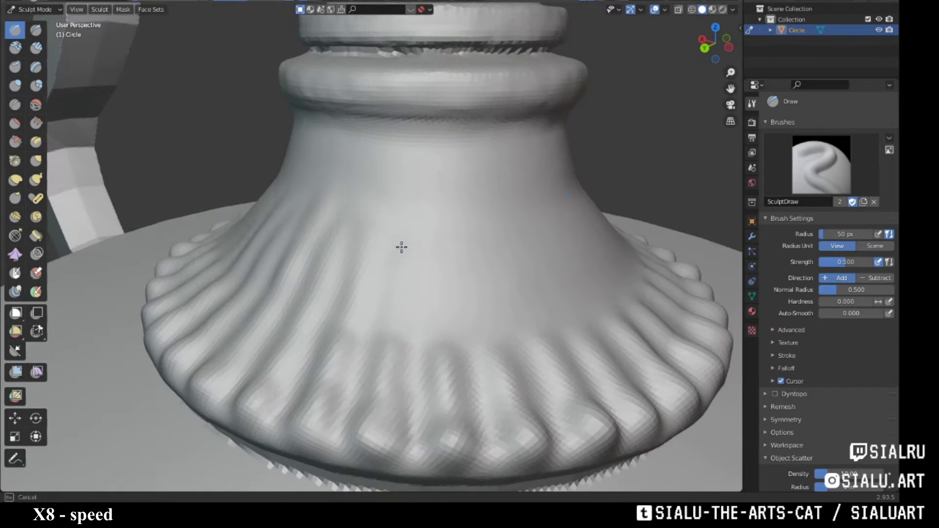
{"action": "mouse_move", "coordinate": [460, 342]}
{"action": "middle_mouse_down"}
{"action": "mouse_move", "coordinate": [410, 245]}
{"action": "mouse_move", "coordinate": [415, 258]}
{"action": "mouse_move", "coordinate": [377, 409]}
{"action": "mouse_move", "coordinate": [369, 182]}
{"action": "mouse_move", "coordinate": [421, 237]}
{"action": "mouse_move", "coordinate": [499, 238]}
{"action": "middle_mouse_up"}
{"action": "scroll", "coordinate": [498, 238], "scroll_direction": "down", "scroll_amount": 5}
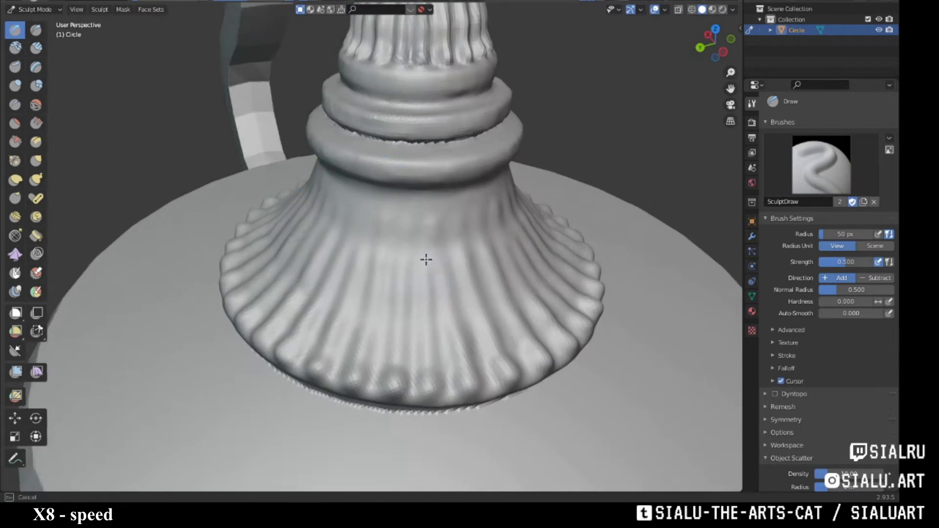
{"action": "mouse_move", "coordinate": [426, 259]}
{"action": "middle_mouse_down"}
{"action": "mouse_move", "coordinate": [426, 164]}
{"action": "mouse_move", "coordinate": [367, 184]}
{"action": "mouse_move", "coordinate": [325, 216]}
{"action": "mouse_move", "coordinate": [190, 263]}
{"action": "middle_mouse_up"}
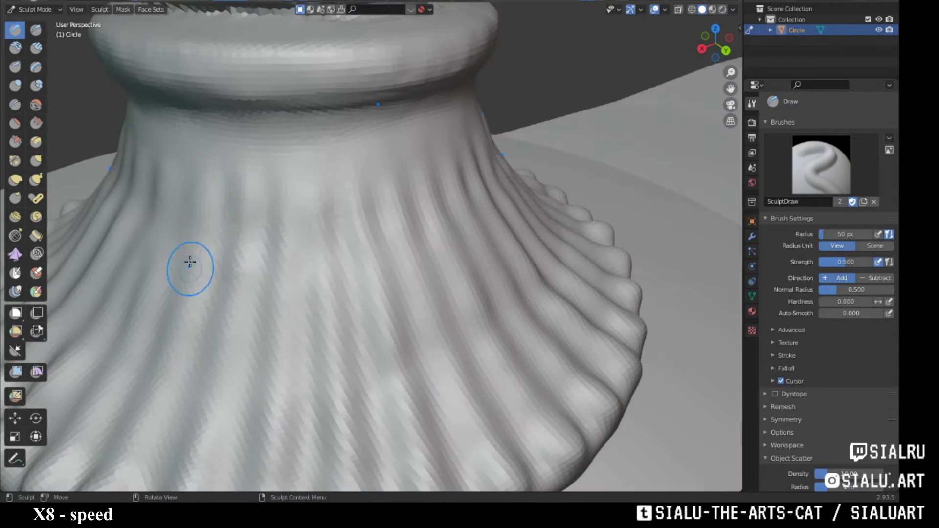
{"action": "scroll", "coordinate": [190, 263], "scroll_direction": "down", "scroll_amount": 4}
{"action": "scroll", "coordinate": [268, 356], "scroll_direction": "up", "scroll_amount": 3}
Continue the flutes down the flare to a scalloped lower edge.
{"action": "middle_click_drag", "start_coordinate": [268, 356], "coordinate": [280, 196]}
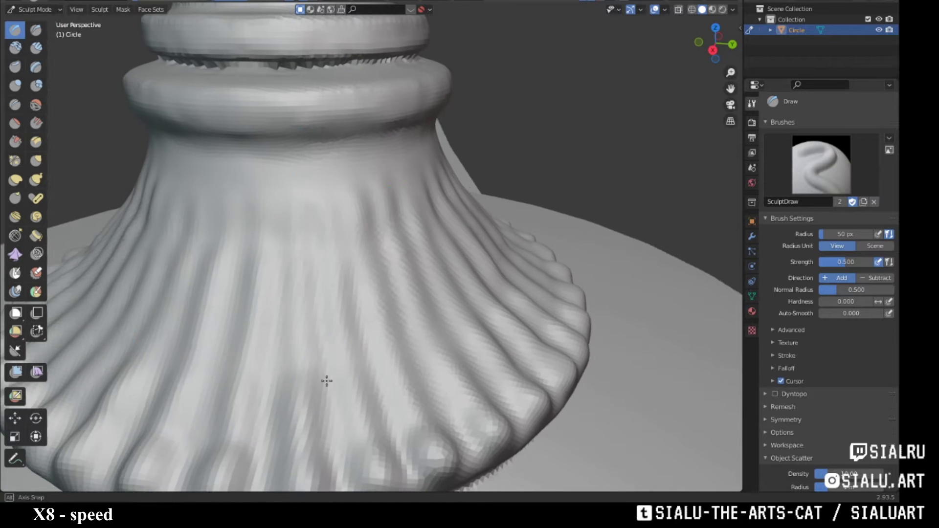
{"action": "scroll", "coordinate": [327, 381], "scroll_direction": "down", "scroll_amount": 4}
{"action": "scroll", "coordinate": [279, 363], "scroll_direction": "up", "scroll_amount": 4}
{"action": "middle_click_drag", "start_coordinate": [278, 362], "coordinate": [261, 396]}
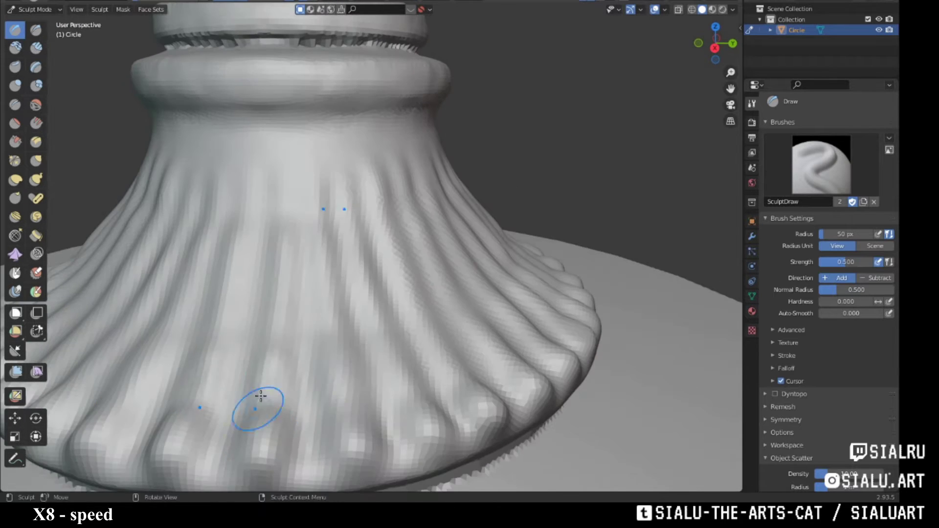
{"action": "scroll", "coordinate": [261, 397], "scroll_direction": "down", "scroll_amount": 3}
{"action": "mouse_move", "coordinate": [310, 279]}
{"action": "middle_mouse_down"}
{"action": "mouse_move", "coordinate": [294, 352]}
{"action": "mouse_move", "coordinate": [309, 302]}
{"action": "middle_mouse_up"}
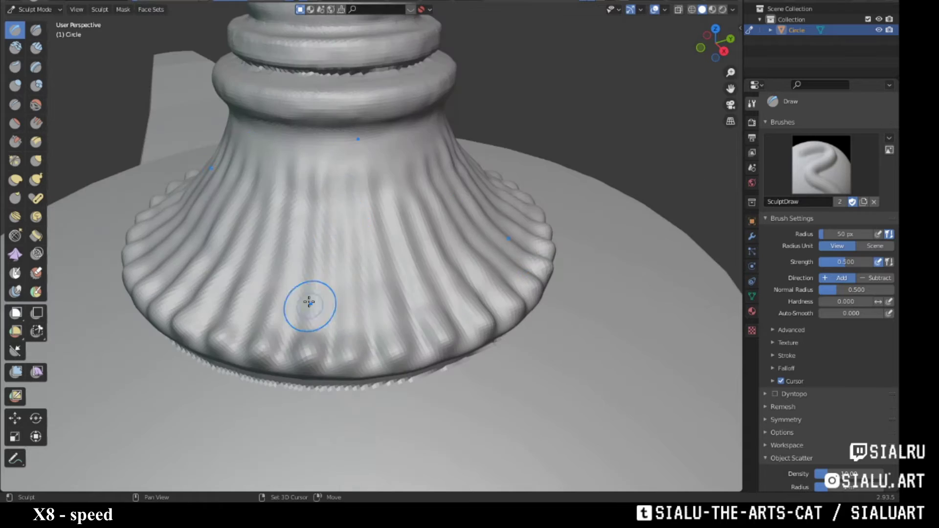
Orbit around the lamp to check the fluted flare beside the handle.
{"action": "mouse_move", "coordinate": [268, 368]}
{"action": "middle_mouse_down"}
{"action": "mouse_move", "coordinate": [331, 260]}
{"action": "mouse_move", "coordinate": [280, 310]}
{"action": "middle_mouse_up"}
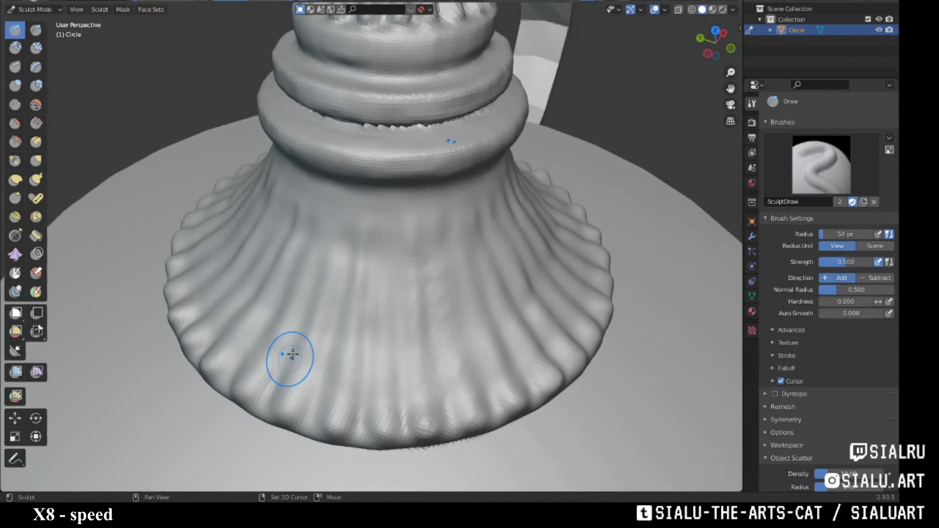
{"action": "scroll", "coordinate": [287, 360], "scroll_direction": "down", "scroll_amount": 3}
{"action": "middle_click_drag", "start_coordinate": [287, 360], "coordinate": [310, 279]}
{"action": "scroll", "coordinate": [310, 279], "scroll_direction": "down", "scroll_amount": 2}
{"action": "mouse_move", "coordinate": [367, 310]}
{"action": "middle_mouse_down"}
{"action": "mouse_move", "coordinate": [335, 259]}
{"action": "mouse_move", "coordinate": [299, 367]}
{"action": "mouse_move", "coordinate": [420, 322]}
{"action": "mouse_move", "coordinate": [388, 318]}
{"action": "middle_mouse_up"}
{"action": "scroll", "coordinate": [388, 319], "scroll_direction": "up", "scroll_amount": 2}
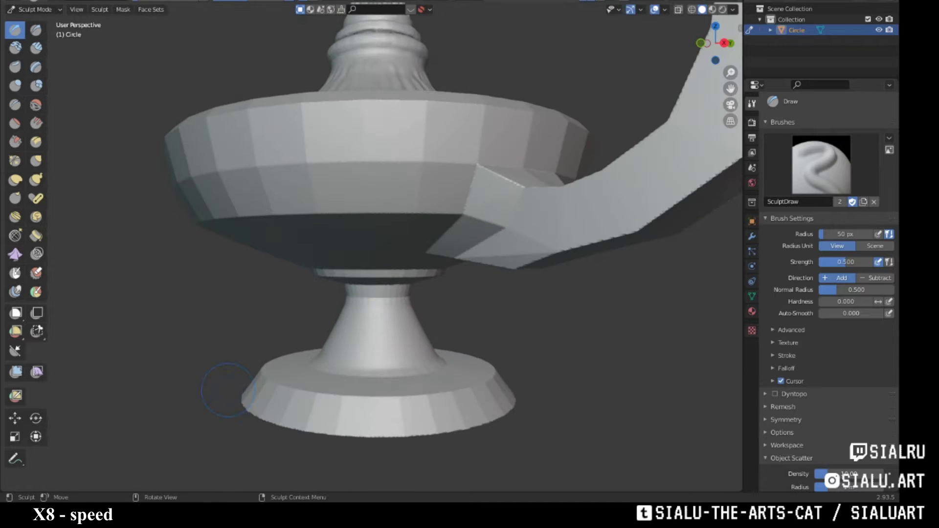
Orbit in close and low to view the stem and foot.
{"action": "scroll", "coordinate": [387, 318], "scroll_direction": "down", "scroll_amount": 2}
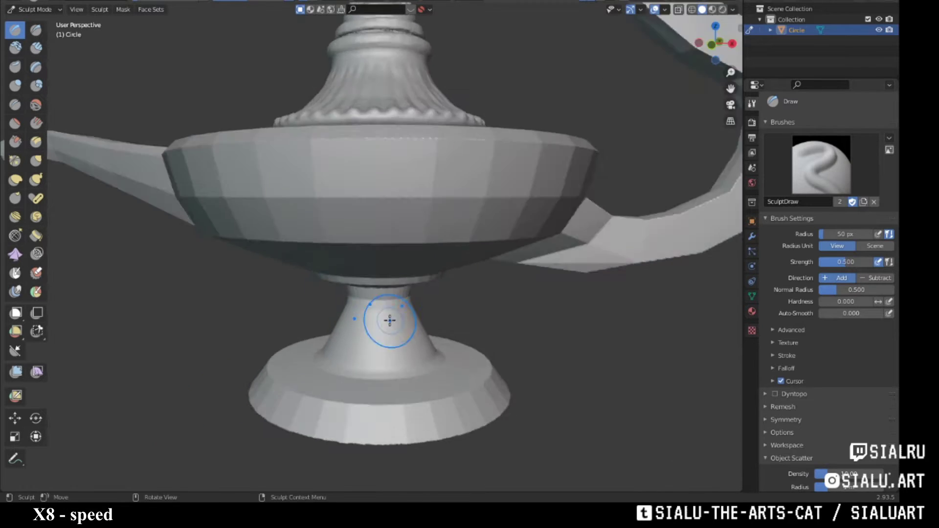
{"action": "scroll", "coordinate": [287, 404], "scroll_direction": "up", "scroll_amount": 4}
{"action": "middle_click_drag", "start_coordinate": [288, 404], "coordinate": [487, 304]}
{"action": "scroll", "coordinate": [438, 406], "scroll_direction": "down", "scroll_amount": 1}
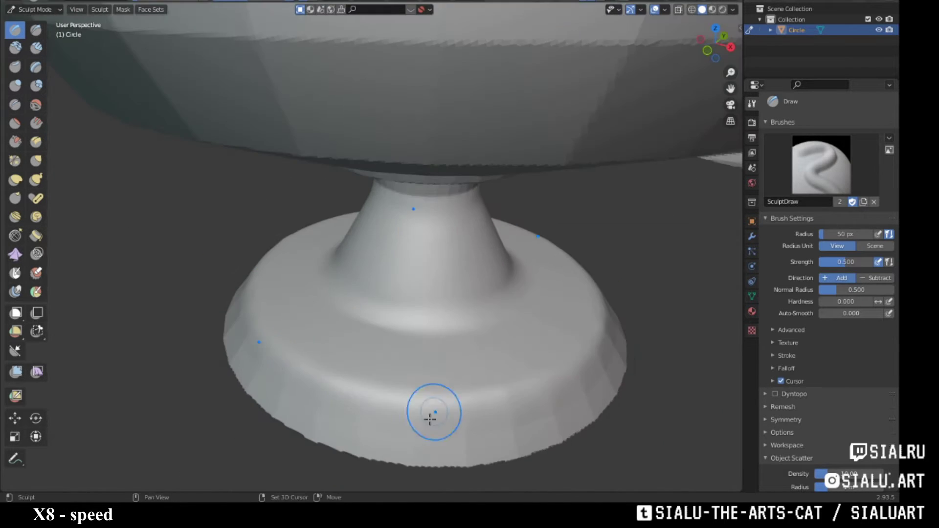
{"action": "mouse_move", "coordinate": [427, 415]}
{"action": "middle_mouse_down"}
{"action": "mouse_move", "coordinate": [365, 357]}
{"action": "mouse_move", "coordinate": [367, 314]}
{"action": "mouse_move", "coordinate": [354, 328]}
{"action": "mouse_move", "coordinate": [474, 337]}
{"action": "mouse_move", "coordinate": [398, 392]}
{"action": "mouse_move", "coordinate": [398, 345]}
{"action": "mouse_move", "coordinate": [293, 381]}
{"action": "middle_mouse_up"}
Dab round Clay Strips beads one after another along the foot's rim.
{"action": "key", "text": "c"}
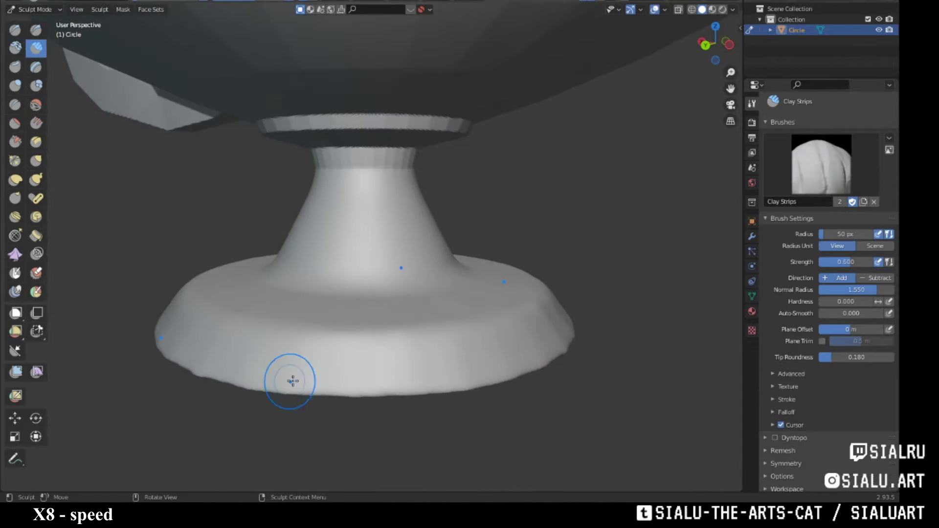
{"action": "scroll", "coordinate": [293, 382], "scroll_direction": "up", "scroll_amount": 2}
{"action": "left_click", "coordinate": [399, 416]}
{"action": "left_click", "coordinate": [348, 409]}
{"action": "middle_click_drag", "start_coordinate": [378, 427], "coordinate": [282, 408]}
{"action": "left_click", "coordinate": [282, 409]}
{"action": "left_click", "coordinate": [334, 417]}
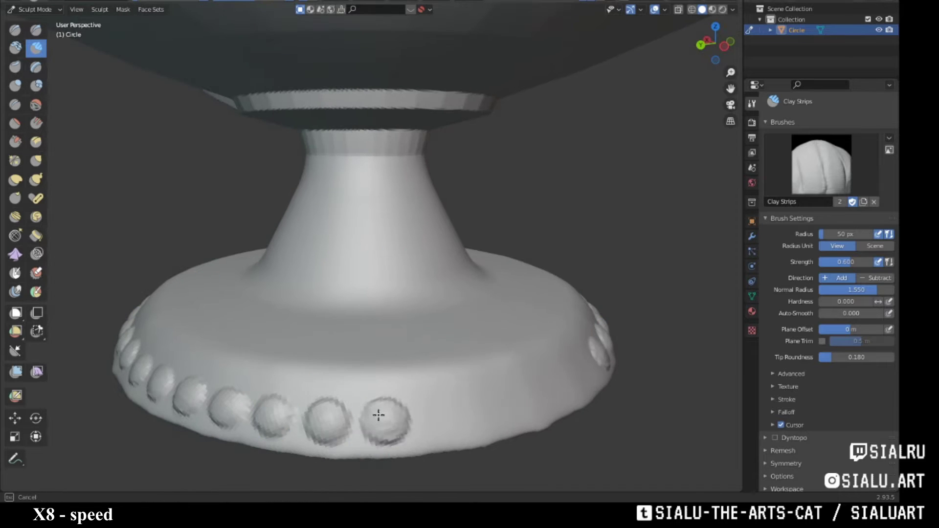
Orbit beneath and around the foot to extend the bead ring.
{"action": "mouse_move", "coordinate": [405, 403]}
{"action": "middle_mouse_down"}
{"action": "mouse_move", "coordinate": [382, 391]}
{"action": "mouse_move", "coordinate": [352, 396]}
{"action": "mouse_move", "coordinate": [452, 169]}
{"action": "mouse_move", "coordinate": [391, 193]}
{"action": "mouse_move", "coordinate": [279, 186]}
{"action": "middle_mouse_up"}
{"action": "scroll", "coordinate": [452, 169], "scroll_direction": "up", "scroll_amount": 4}
{"action": "scroll", "coordinate": [439, 200], "scroll_direction": "down", "scroll_amount": 5}
{"action": "scroll", "coordinate": [439, 200], "scroll_direction": "up", "scroll_amount": 5}
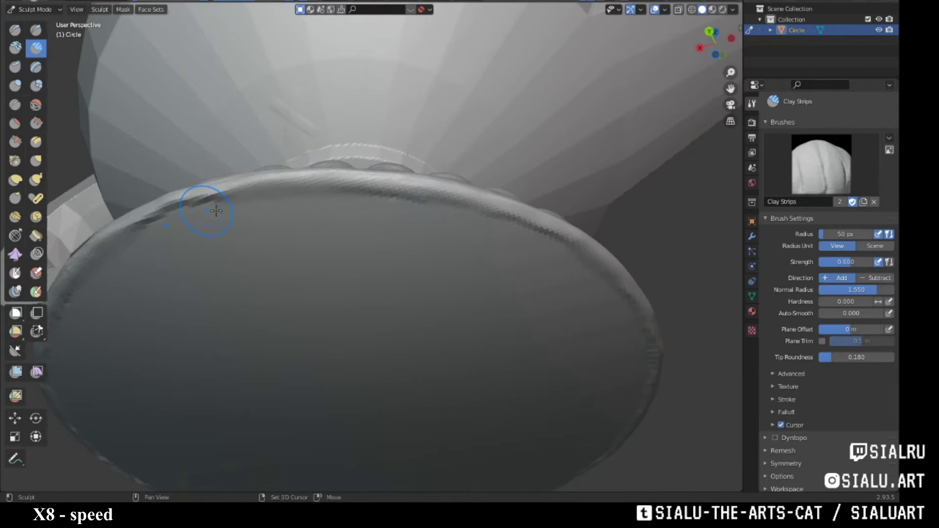
{"action": "middle_click_drag", "start_coordinate": [216, 210], "coordinate": [391, 328]}
{"action": "middle_click_drag", "start_coordinate": [326, 360], "coordinate": [566, 73]}
{"action": "scroll", "coordinate": [566, 73], "scroll_direction": "down", "scroll_amount": 2}
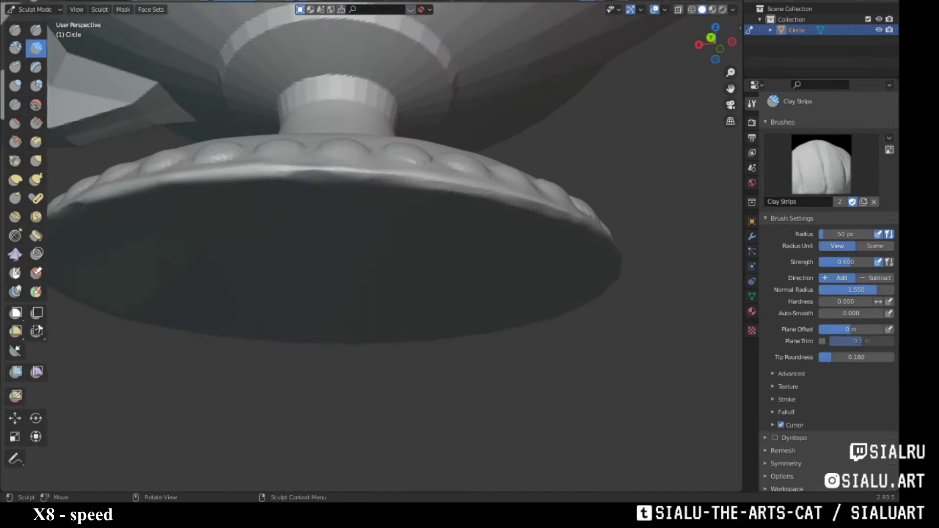
Orbit around the foot to check the completed ring of beads.
{"action": "mouse_move", "coordinate": [374, 175]}
{"action": "middle_mouse_down"}
{"action": "mouse_move", "coordinate": [388, 221]}
{"action": "mouse_move", "coordinate": [442, 235]}
{"action": "mouse_move", "coordinate": [394, 283]}
{"action": "middle_mouse_up"}
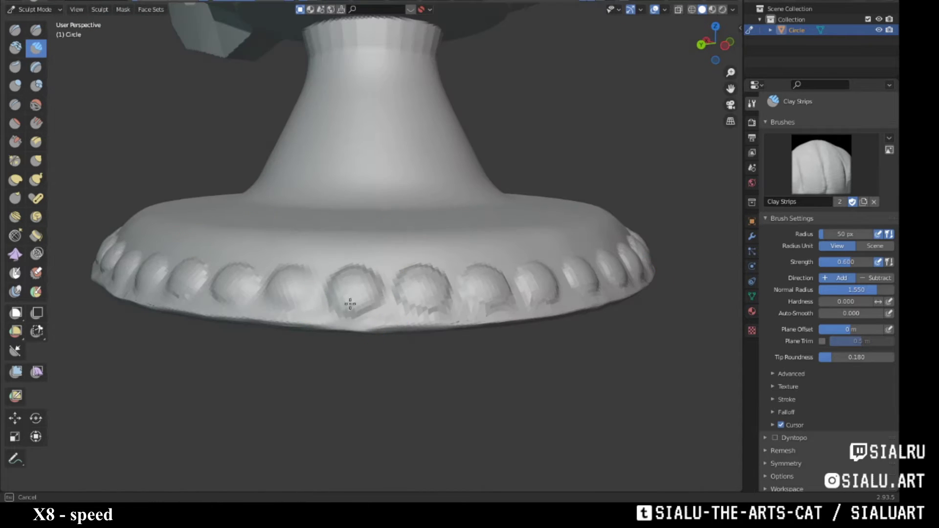
{"action": "mouse_move", "coordinate": [350, 305]}
{"action": "middle_mouse_down"}
{"action": "mouse_move", "coordinate": [392, 272]}
{"action": "mouse_move", "coordinate": [339, 310]}
{"action": "mouse_move", "coordinate": [342, 336]}
{"action": "middle_mouse_up"}
{"action": "scroll", "coordinate": [304, 361], "scroll_direction": "up", "scroll_amount": 2}
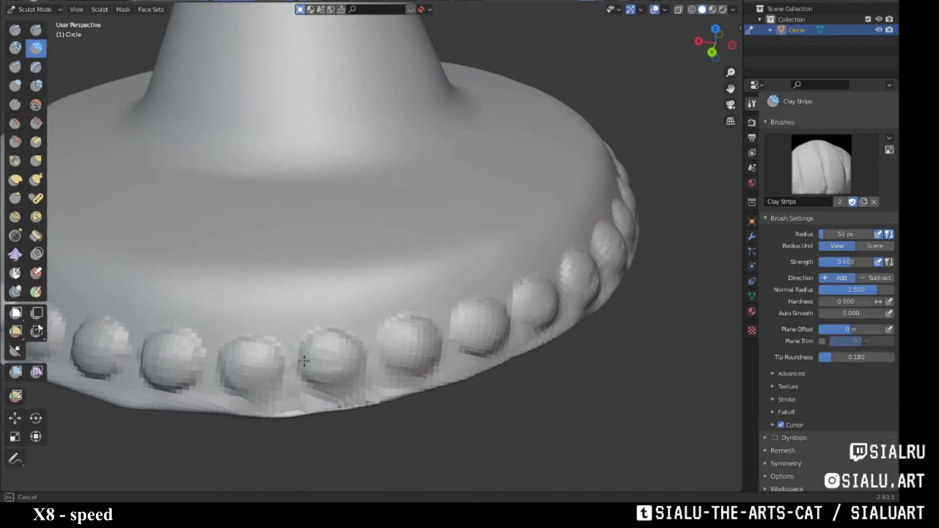
{"action": "scroll", "coordinate": [303, 361], "scroll_direction": "down", "scroll_amount": 3}
{"action": "scroll", "coordinate": [315, 322], "scroll_direction": "up", "scroll_amount": 2}
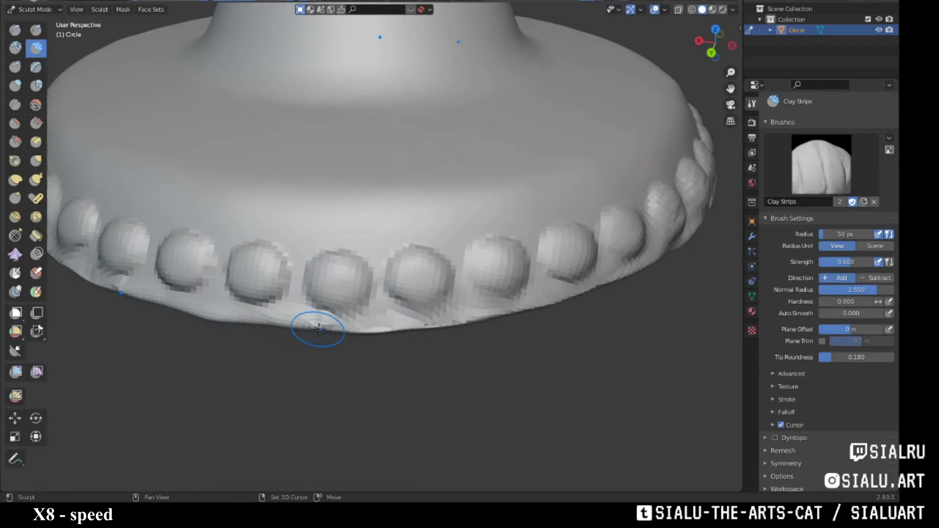
{"action": "mouse_move", "coordinate": [318, 329]}
{"action": "middle_mouse_down"}
{"action": "mouse_move", "coordinate": [324, 308]}
{"action": "mouse_move", "coordinate": [356, 304]}
{"action": "mouse_move", "coordinate": [318, 295]}
{"action": "mouse_move", "coordinate": [421, 295]}
{"action": "mouse_move", "coordinate": [357, 277]}
{"action": "mouse_move", "coordinate": [357, 298]}
{"action": "mouse_move", "coordinate": [336, 241]}
{"action": "mouse_move", "coordinate": [416, 244]}
{"action": "mouse_move", "coordinate": [415, 269]}
{"action": "mouse_move", "coordinate": [287, 219]}
{"action": "middle_mouse_up"}
Build up clay strokes around the stem's neck band.
{"action": "mouse_move", "coordinate": [374, 277]}
{"action": "middle_mouse_down"}
{"action": "mouse_move", "coordinate": [376, 289]}
{"action": "mouse_move", "coordinate": [297, 283]}
{"action": "middle_mouse_up"}
{"action": "scroll", "coordinate": [420, 294], "scroll_direction": "down", "scroll_amount": 5}
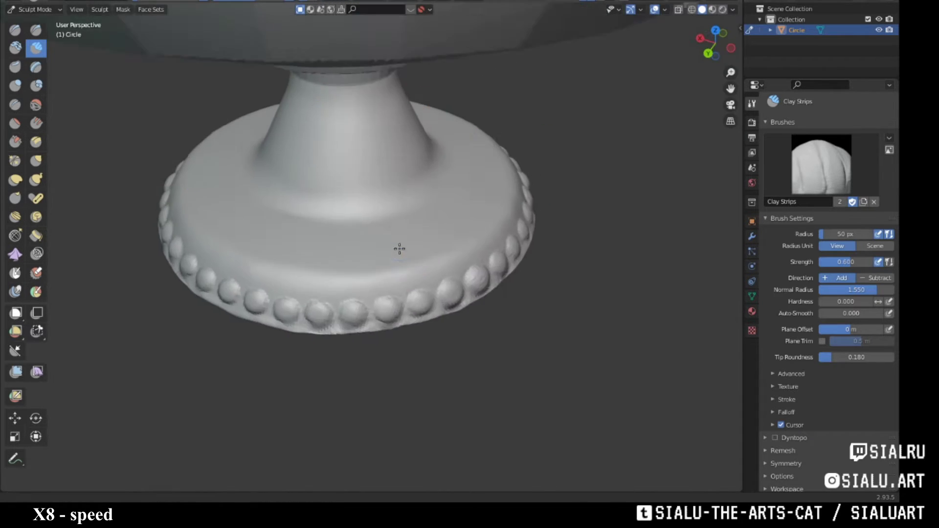
{"action": "middle_click_drag", "start_coordinate": [399, 249], "coordinate": [390, 244]}
{"action": "scroll", "coordinate": [390, 243], "scroll_direction": "up", "scroll_amount": 3}
{"action": "middle_click_drag", "start_coordinate": [418, 185], "coordinate": [421, 225]}
{"action": "left_click_drag", "start_coordinate": [342, 220], "coordinate": [422, 226]}
{"action": "mouse_move", "coordinate": [421, 226]}
{"action": "middle_mouse_down"}
{"action": "mouse_move", "coordinate": [361, 230]}
{"action": "mouse_move", "coordinate": [377, 241]}
{"action": "mouse_move", "coordinate": [446, 230]}
{"action": "mouse_move", "coordinate": [289, 238]}
{"action": "mouse_move", "coordinate": [353, 295]}
{"action": "mouse_move", "coordinate": [402, 300]}
{"action": "middle_mouse_up"}
Sculpt petal-like clay strips on the bowl's underside above the stem.
{"action": "scroll", "coordinate": [377, 241], "scroll_direction": "down", "scroll_amount": 3}
{"action": "scroll", "coordinate": [444, 231], "scroll_direction": "up", "scroll_amount": 4}
{"action": "scroll", "coordinate": [402, 300], "scroll_direction": "up", "scroll_amount": 2}
{"action": "mouse_move", "coordinate": [328, 274]}
{"action": "middle_mouse_down"}
{"action": "mouse_move", "coordinate": [286, 253]}
{"action": "mouse_move", "coordinate": [251, 335]}
{"action": "mouse_move", "coordinate": [424, 291]}
{"action": "middle_mouse_up"}
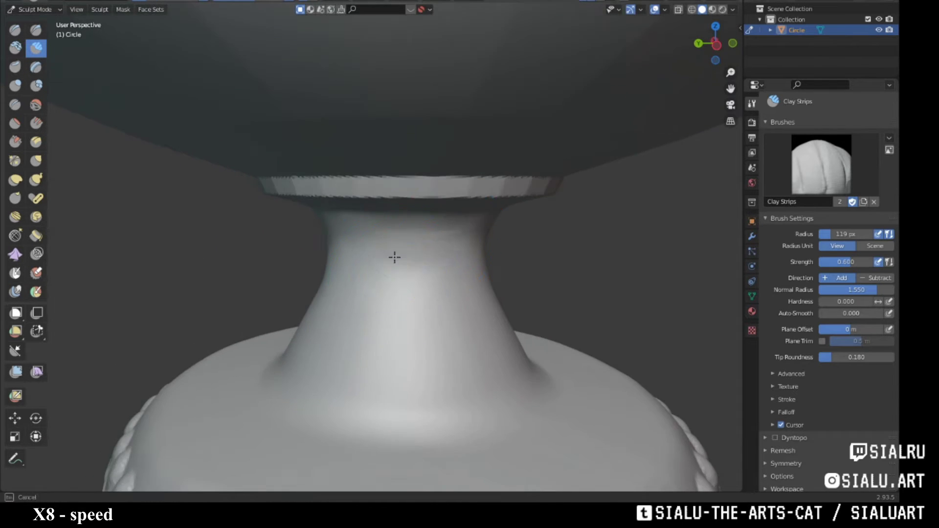
{"action": "scroll", "coordinate": [394, 257], "scroll_direction": "down", "scroll_amount": 3}
{"action": "mouse_move", "coordinate": [395, 257]}
{"action": "middle_mouse_down"}
{"action": "mouse_move", "coordinate": [457, 283]}
{"action": "mouse_move", "coordinate": [415, 267]}
{"action": "mouse_move", "coordinate": [440, 227]}
{"action": "mouse_move", "coordinate": [438, 201]}
{"action": "mouse_move", "coordinate": [375, 145]}
{"action": "mouse_move", "coordinate": [384, 126]}
{"action": "mouse_move", "coordinate": [428, 111]}
{"action": "mouse_move", "coordinate": [430, 209]}
{"action": "middle_mouse_up"}
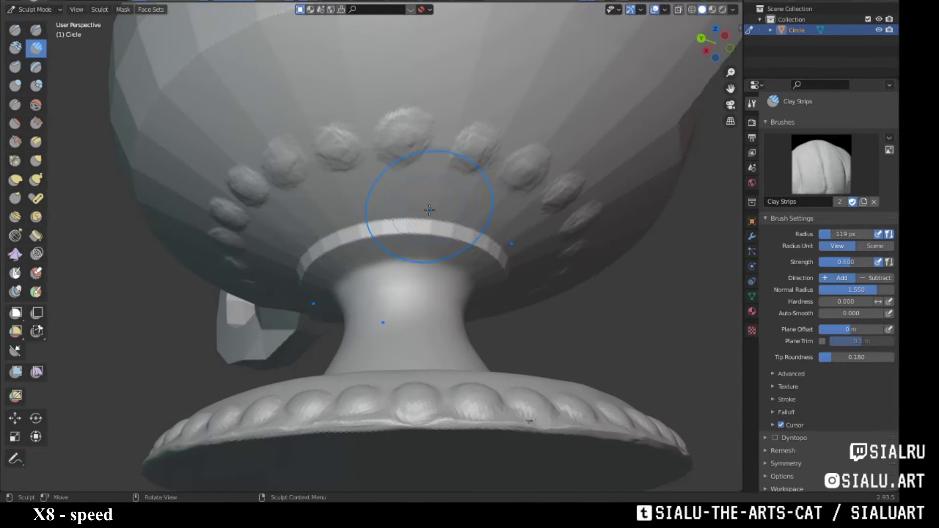
{"action": "mouse_move", "coordinate": [430, 210]}
{"action": "left_mouse_down"}
{"action": "mouse_move", "coordinate": [415, 146]}
{"action": "mouse_move", "coordinate": [434, 101]}
{"action": "left_mouse_up"}
{"action": "mouse_move", "coordinate": [435, 100]}
{"action": "middle_mouse_down"}
{"action": "mouse_move", "coordinate": [388, 189]}
{"action": "mouse_move", "coordinate": [357, 186]}
{"action": "mouse_move", "coordinate": [419, 115]}
{"action": "mouse_move", "coordinate": [402, 95]}
{"action": "mouse_move", "coordinate": [420, 221]}
{"action": "mouse_move", "coordinate": [413, 189]}
{"action": "mouse_move", "coordinate": [314, 210]}
{"action": "mouse_move", "coordinate": [381, 220]}
{"action": "mouse_move", "coordinate": [371, 142]}
{"action": "mouse_move", "coordinate": [372, 188]}
{"action": "middle_mouse_up"}
Briefly select the Grab brush and orbit out to view the handle and lamp.
{"action": "scroll", "coordinate": [412, 188], "scroll_direction": "down", "scroll_amount": 5}
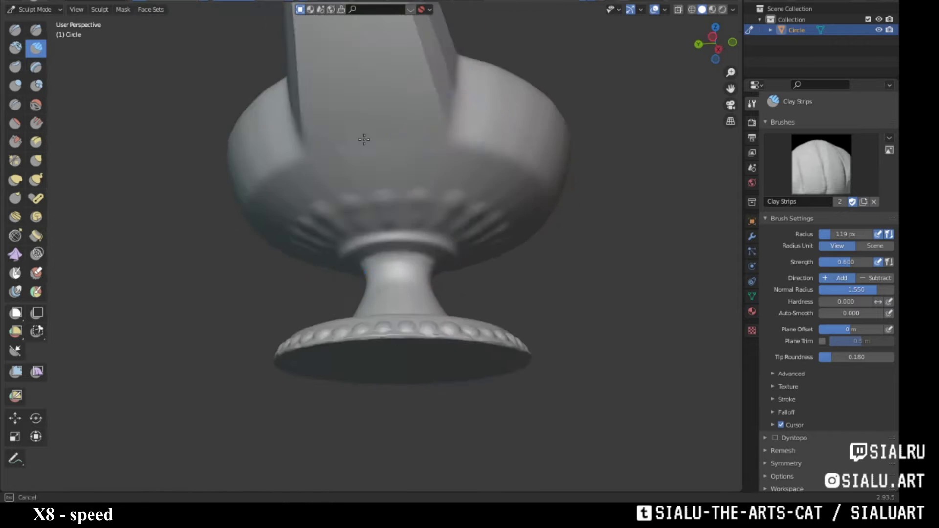
{"action": "mouse_move", "coordinate": [364, 140]}
{"action": "middle_mouse_down"}
{"action": "mouse_move", "coordinate": [438, 225]}
{"action": "mouse_move", "coordinate": [317, 269]}
{"action": "mouse_move", "coordinate": [331, 189]}
{"action": "mouse_move", "coordinate": [248, 212]}
{"action": "mouse_move", "coordinate": [293, 241]}
{"action": "mouse_move", "coordinate": [371, 161]}
{"action": "mouse_move", "coordinate": [373, 250]}
{"action": "middle_mouse_up"}
{"action": "key", "text": "g"}
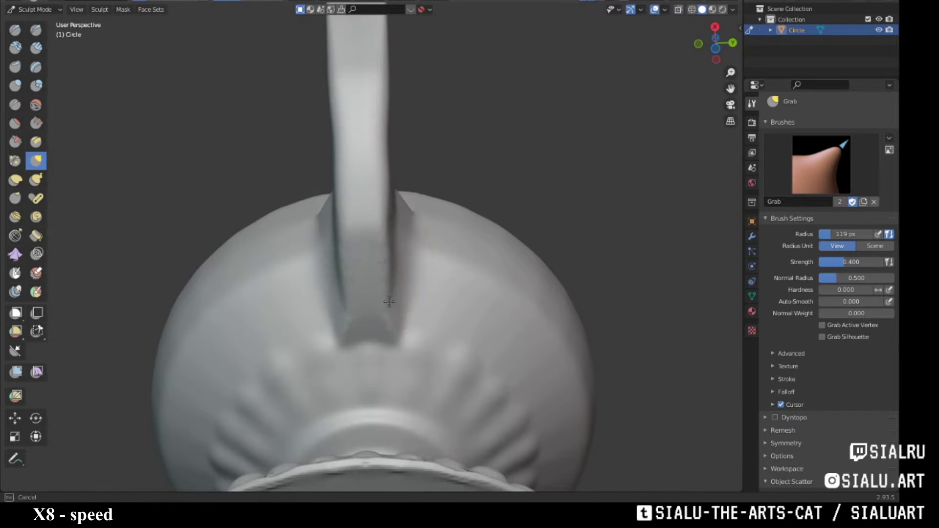
{"action": "mouse_move", "coordinate": [389, 301]}
{"action": "middle_mouse_down"}
{"action": "mouse_move", "coordinate": [357, 204]}
{"action": "mouse_move", "coordinate": [272, 216]}
{"action": "mouse_move", "coordinate": [331, 200]}
{"action": "middle_mouse_up"}
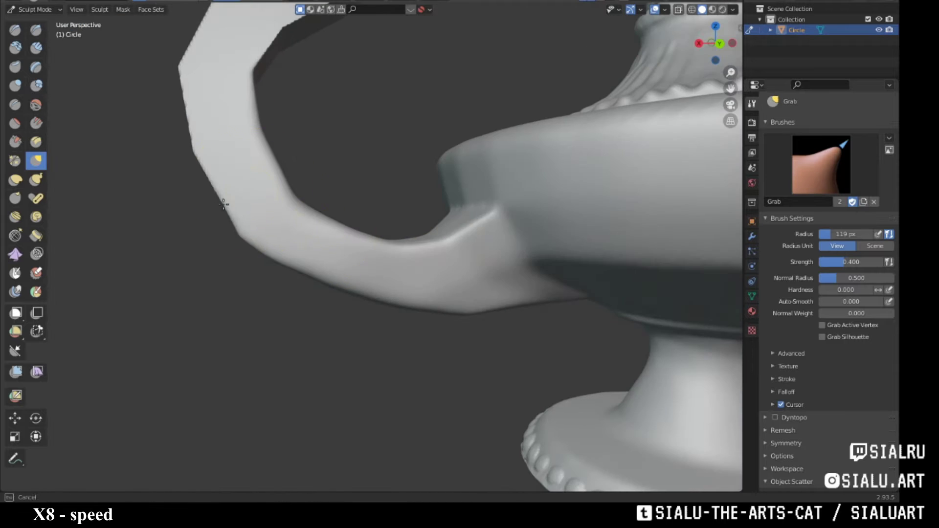
{"action": "mouse_move", "coordinate": [224, 204]}
{"action": "middle_mouse_down"}
{"action": "mouse_move", "coordinate": [294, 186]}
{"action": "mouse_move", "coordinate": [359, 151]}
{"action": "mouse_move", "coordinate": [345, 146]}
{"action": "middle_mouse_up"}
Smooth the handle's facets with Clay Strips strokes along its length.
{"action": "key", "text": "c"}
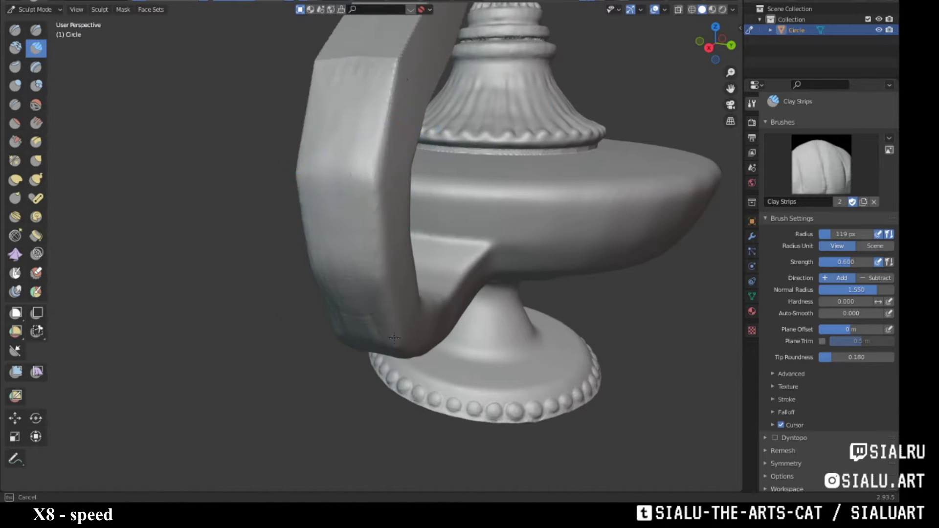
{"action": "mouse_move", "coordinate": [394, 338]}
{"action": "middle_mouse_down"}
{"action": "mouse_move", "coordinate": [350, 157]}
{"action": "mouse_move", "coordinate": [310, 231]}
{"action": "mouse_move", "coordinate": [361, 226]}
{"action": "mouse_move", "coordinate": [377, 327]}
{"action": "mouse_move", "coordinate": [287, 367]}
{"action": "mouse_move", "coordinate": [361, 279]}
{"action": "mouse_move", "coordinate": [386, 294]}
{"action": "mouse_move", "coordinate": [305, 345]}
{"action": "mouse_move", "coordinate": [318, 355]}
{"action": "mouse_move", "coordinate": [306, 329]}
{"action": "mouse_move", "coordinate": [336, 319]}
{"action": "middle_mouse_up"}
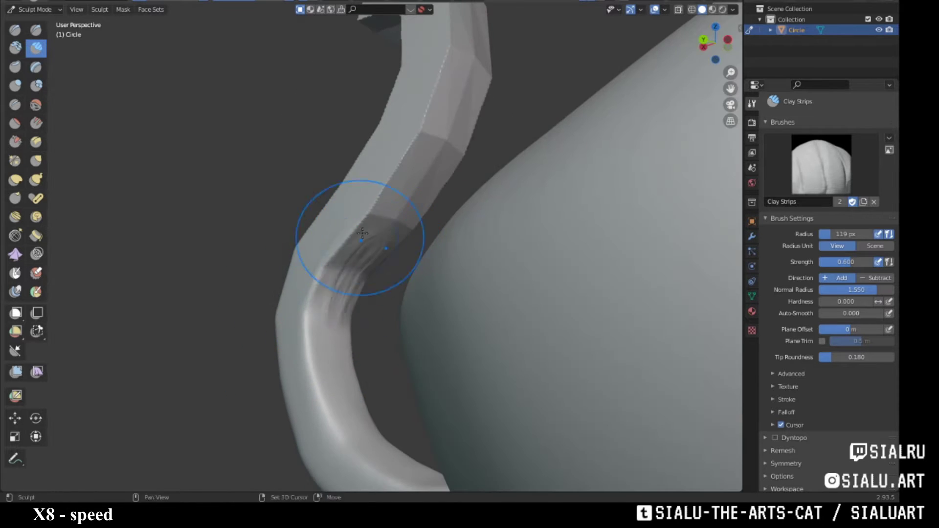
{"action": "mouse_move", "coordinate": [362, 233]}
{"action": "middle_mouse_down"}
{"action": "mouse_move", "coordinate": [398, 220]}
{"action": "mouse_move", "coordinate": [383, 199]}
{"action": "mouse_move", "coordinate": [398, 216]}
{"action": "mouse_move", "coordinate": [356, 283]}
{"action": "middle_mouse_up"}
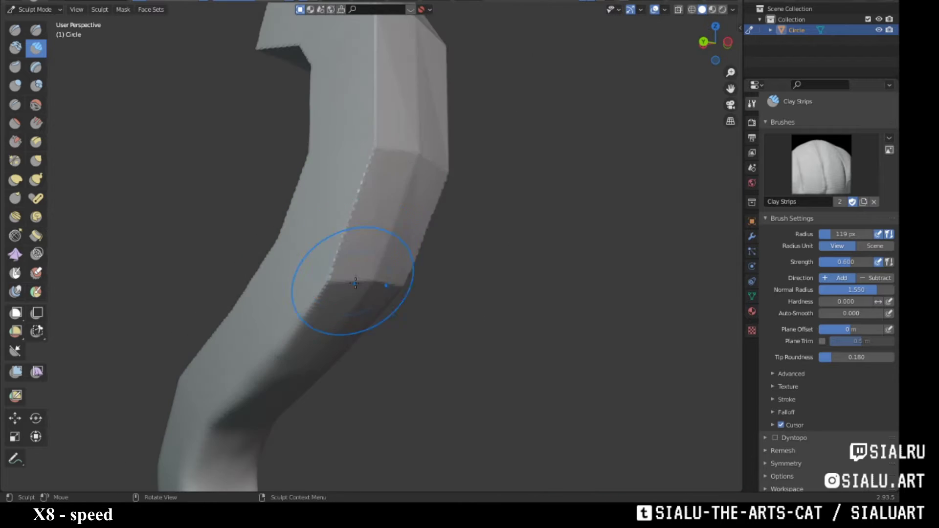
{"action": "mouse_move", "coordinate": [361, 213]}
{"action": "middle_mouse_down"}
{"action": "mouse_move", "coordinate": [293, 289]}
{"action": "mouse_move", "coordinate": [327, 260]}
{"action": "middle_mouse_up"}
{"action": "left_click_drag", "start_coordinate": [327, 260], "coordinate": [342, 284]}
{"action": "middle_click_drag", "start_coordinate": [342, 284], "coordinate": [326, 315]}
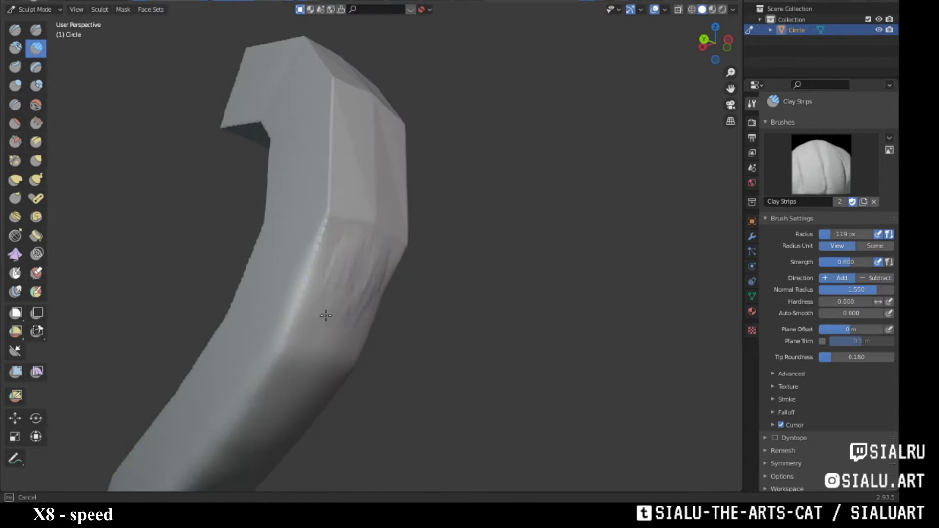
Round the handle's faceted top into a curled end.
{"action": "middle_click_drag", "start_coordinate": [348, 362], "coordinate": [330, 344]}
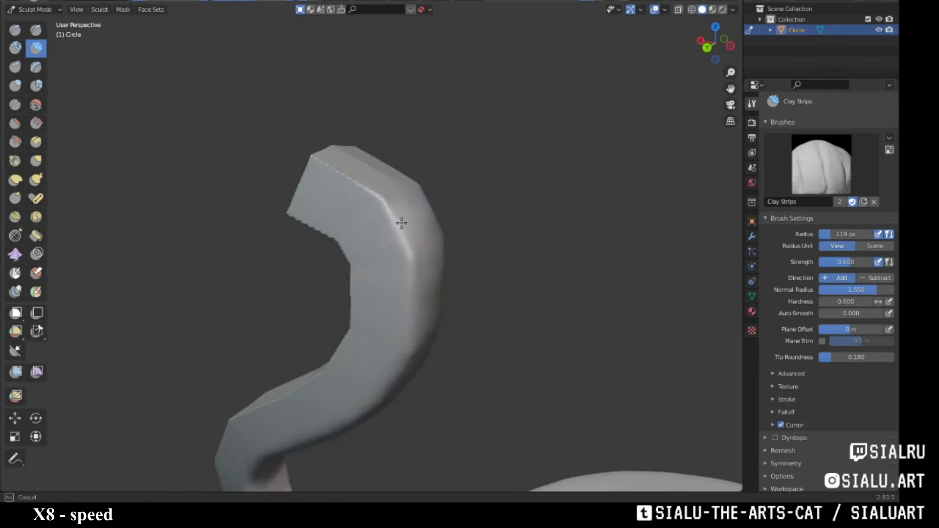
{"action": "mouse_move", "coordinate": [459, 210]}
{"action": "middle_mouse_down"}
{"action": "mouse_move", "coordinate": [345, 283]}
{"action": "mouse_move", "coordinate": [419, 240]}
{"action": "mouse_move", "coordinate": [471, 121]}
{"action": "mouse_move", "coordinate": [439, 168]}
{"action": "mouse_move", "coordinate": [448, 210]}
{"action": "middle_mouse_up"}
{"action": "left_click_drag", "start_coordinate": [447, 211], "coordinate": [455, 245]}
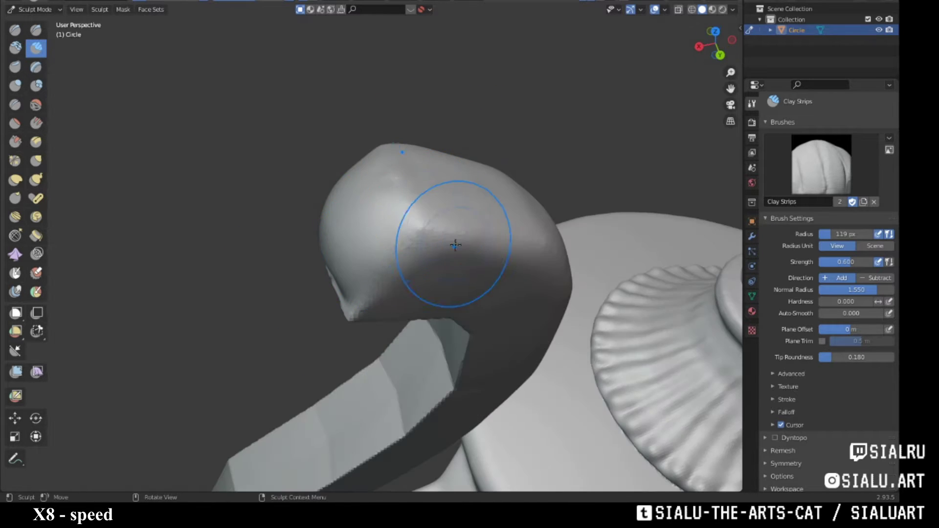
{"action": "mouse_move", "coordinate": [429, 238]}
{"action": "middle_mouse_down"}
{"action": "mouse_move", "coordinate": [398, 317]}
{"action": "mouse_move", "coordinate": [346, 163]}
{"action": "mouse_move", "coordinate": [411, 204]}
{"action": "mouse_move", "coordinate": [443, 154]}
{"action": "mouse_move", "coordinate": [495, 195]}
{"action": "mouse_move", "coordinate": [457, 227]}
{"action": "mouse_move", "coordinate": [453, 105]}
{"action": "mouse_move", "coordinate": [401, 291]}
{"action": "mouse_move", "coordinate": [415, 292]}
{"action": "mouse_move", "coordinate": [347, 383]}
{"action": "mouse_move", "coordinate": [272, 409]}
{"action": "mouse_move", "coordinate": [347, 318]}
{"action": "mouse_move", "coordinate": [387, 178]}
{"action": "mouse_move", "coordinate": [362, 294]}
{"action": "mouse_move", "coordinate": [318, 325]}
{"action": "mouse_move", "coordinate": [306, 221]}
{"action": "mouse_move", "coordinate": [343, 258]}
{"action": "mouse_move", "coordinate": [308, 241]}
{"action": "mouse_move", "coordinate": [285, 352]}
{"action": "mouse_move", "coordinate": [244, 300]}
{"action": "mouse_move", "coordinate": [379, 123]}
{"action": "middle_mouse_up"}
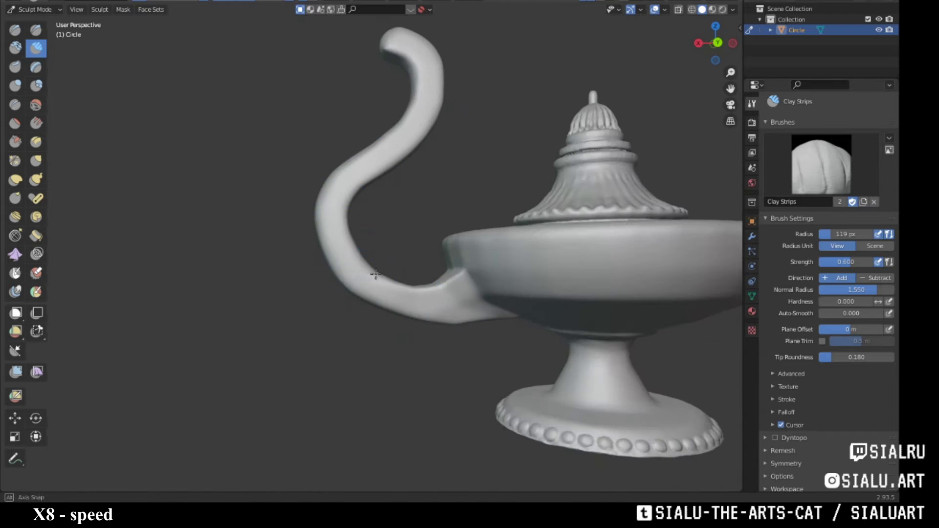
Shrink the brush to 44 px and view the lamp body from below.
{"action": "mouse_move", "coordinate": [376, 274]}
{"action": "middle_mouse_down"}
{"action": "mouse_move", "coordinate": [434, 218]}
{"action": "mouse_move", "coordinate": [415, 237]}
{"action": "mouse_move", "coordinate": [437, 250]}
{"action": "mouse_move", "coordinate": [440, 272]}
{"action": "mouse_move", "coordinate": [461, 256]}
{"action": "mouse_move", "coordinate": [405, 251]}
{"action": "mouse_move", "coordinate": [372, 176]}
{"action": "middle_mouse_up"}
{"action": "key", "text": "f"}
{"action": "left_click", "coordinate": [356, 156]}
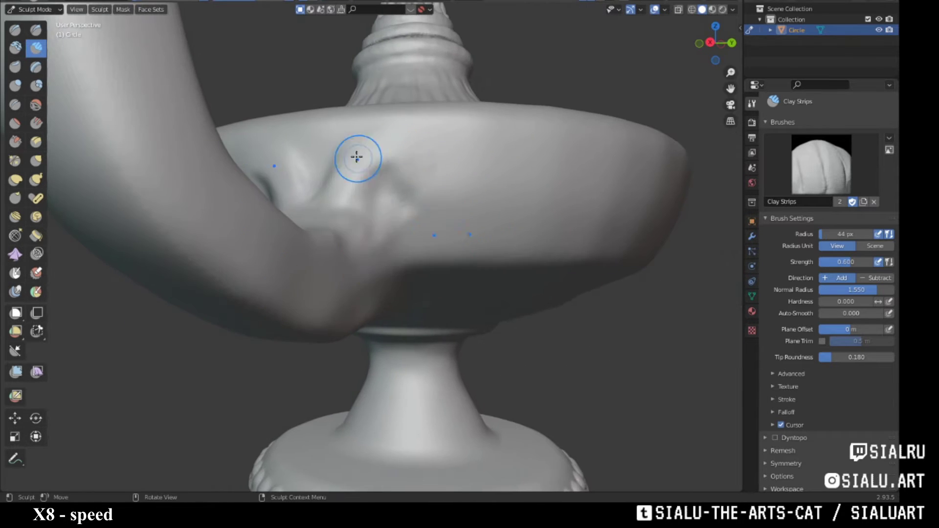
{"action": "mouse_move", "coordinate": [398, 226]}
{"action": "middle_mouse_down"}
{"action": "mouse_move", "coordinate": [357, 312]}
{"action": "mouse_move", "coordinate": [411, 161]}
{"action": "mouse_move", "coordinate": [304, 254]}
{"action": "mouse_move", "coordinate": [355, 227]}
{"action": "middle_mouse_up"}
{"action": "mouse_move", "coordinate": [408, 207]}
{"action": "middle_mouse_down"}
{"action": "mouse_move", "coordinate": [237, 262]}
{"action": "mouse_move", "coordinate": [311, 279]}
{"action": "mouse_move", "coordinate": [202, 270]}
{"action": "middle_mouse_up"}
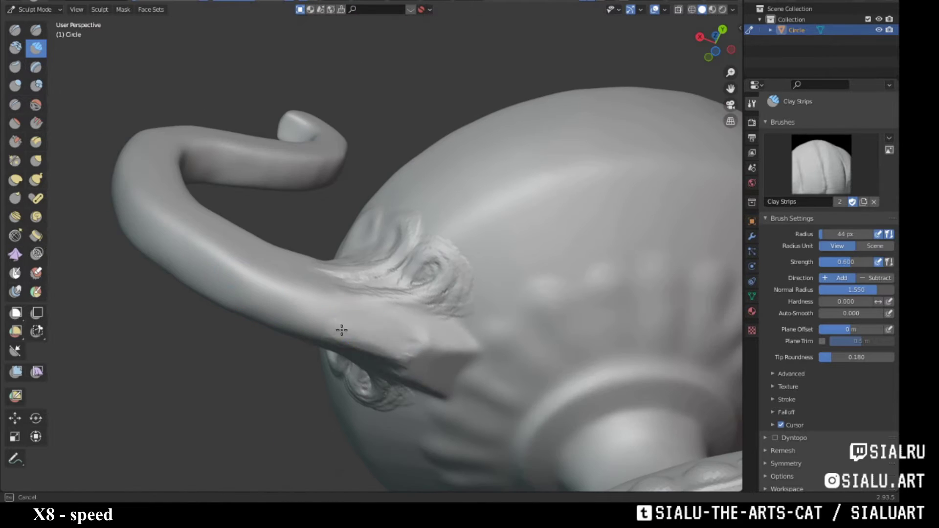
Build streaky strand-like ridges where the handle meets the bowl.
{"action": "mouse_move", "coordinate": [341, 330]}
{"action": "middle_mouse_down"}
{"action": "mouse_move", "coordinate": [323, 293]}
{"action": "mouse_move", "coordinate": [336, 262]}
{"action": "mouse_move", "coordinate": [325, 235]}
{"action": "mouse_move", "coordinate": [263, 322]}
{"action": "middle_mouse_up"}
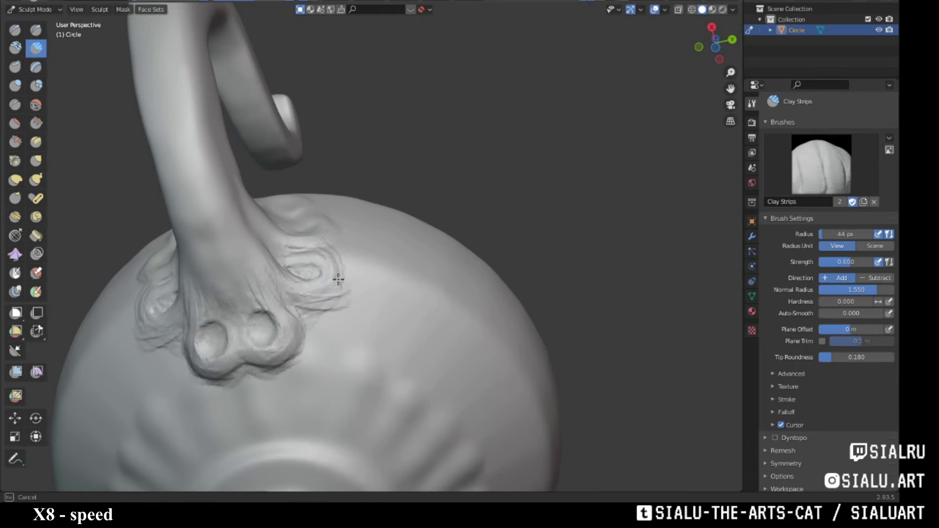
{"action": "mouse_move", "coordinate": [338, 279]}
{"action": "middle_mouse_down"}
{"action": "mouse_move", "coordinate": [289, 220]}
{"action": "mouse_move", "coordinate": [343, 293]}
{"action": "mouse_move", "coordinate": [426, 357]}
{"action": "mouse_move", "coordinate": [400, 251]}
{"action": "mouse_move", "coordinate": [315, 127]}
{"action": "middle_mouse_up"}
{"action": "mouse_move", "coordinate": [300, 245]}
{"action": "middle_mouse_down"}
{"action": "mouse_move", "coordinate": [408, 167]}
{"action": "mouse_move", "coordinate": [279, 211]}
{"action": "mouse_move", "coordinate": [329, 279]}
{"action": "mouse_move", "coordinate": [266, 209]}
{"action": "mouse_move", "coordinate": [324, 205]}
{"action": "mouse_move", "coordinate": [290, 289]}
{"action": "mouse_move", "coordinate": [377, 199]}
{"action": "mouse_move", "coordinate": [357, 216]}
{"action": "mouse_move", "coordinate": [436, 161]}
{"action": "mouse_move", "coordinate": [453, 196]}
{"action": "middle_mouse_up"}
{"action": "scroll", "coordinate": [391, 198], "scroll_direction": "down", "scroll_amount": 3}
{"action": "mouse_move", "coordinate": [338, 208]}
{"action": "middle_mouse_down"}
{"action": "mouse_move", "coordinate": [463, 119]}
{"action": "mouse_move", "coordinate": [447, 228]}
{"action": "middle_mouse_up"}
Orbit around the lamp to check the scroll flourishes at the handle joint.
{"action": "scroll", "coordinate": [446, 228], "scroll_direction": "up", "scroll_amount": 3}
{"action": "mouse_move", "coordinate": [450, 152]}
{"action": "middle_mouse_down"}
{"action": "mouse_move", "coordinate": [509, 289]}
{"action": "mouse_move", "coordinate": [409, 330]}
{"action": "mouse_move", "coordinate": [335, 215]}
{"action": "mouse_move", "coordinate": [474, 98]}
{"action": "mouse_move", "coordinate": [379, 210]}
{"action": "mouse_move", "coordinate": [325, 189]}
{"action": "mouse_move", "coordinate": [346, 239]}
{"action": "middle_mouse_up"}
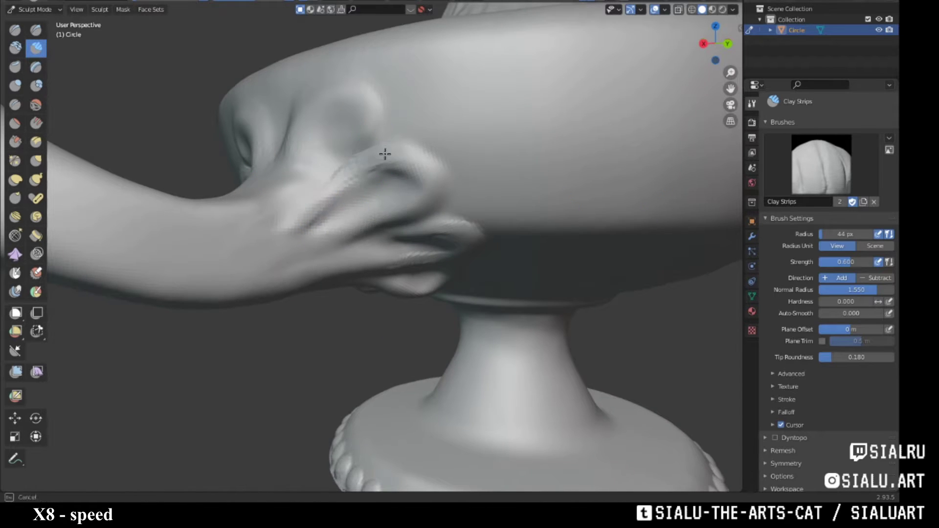
{"action": "mouse_move", "coordinate": [265, 266]}
{"action": "middle_mouse_down"}
{"action": "mouse_move", "coordinate": [398, 342]}
{"action": "mouse_move", "coordinate": [367, 260]}
{"action": "mouse_move", "coordinate": [346, 260]}
{"action": "mouse_move", "coordinate": [513, 307]}
{"action": "mouse_move", "coordinate": [519, 243]}
{"action": "middle_mouse_up"}
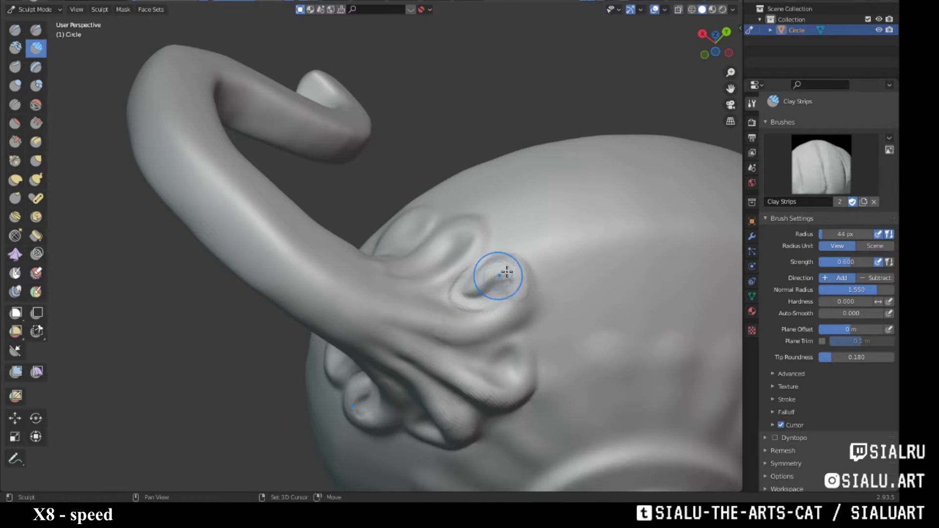
{"action": "middle_click_drag", "start_coordinate": [511, 293], "coordinate": [370, 200]}
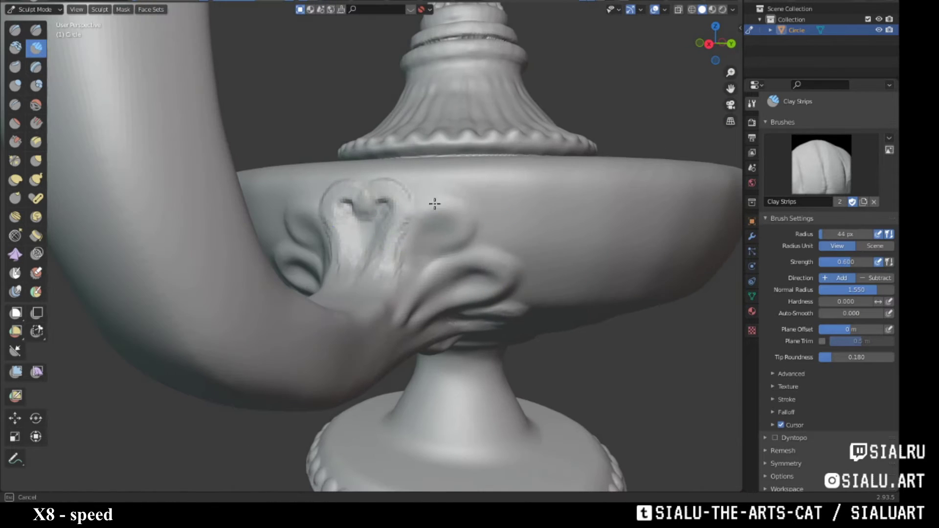
{"action": "mouse_move", "coordinate": [377, 278]}
{"action": "middle_mouse_down"}
{"action": "mouse_move", "coordinate": [486, 199]}
{"action": "mouse_move", "coordinate": [420, 252]}
{"action": "mouse_move", "coordinate": [366, 206]}
{"action": "mouse_move", "coordinate": [329, 314]}
{"action": "mouse_move", "coordinate": [350, 294]}
{"action": "mouse_move", "coordinate": [329, 310]}
{"action": "mouse_move", "coordinate": [327, 274]}
{"action": "mouse_move", "coordinate": [273, 303]}
{"action": "mouse_move", "coordinate": [491, 220]}
{"action": "mouse_move", "coordinate": [390, 252]}
{"action": "mouse_move", "coordinate": [520, 107]}
{"action": "middle_mouse_up"}
Carve deeper parallel Draw Sharp grooves where the handle's lower curls meet the bowl.
{"action": "middle_click_drag", "start_coordinate": [433, 104], "coordinate": [435, 89]}
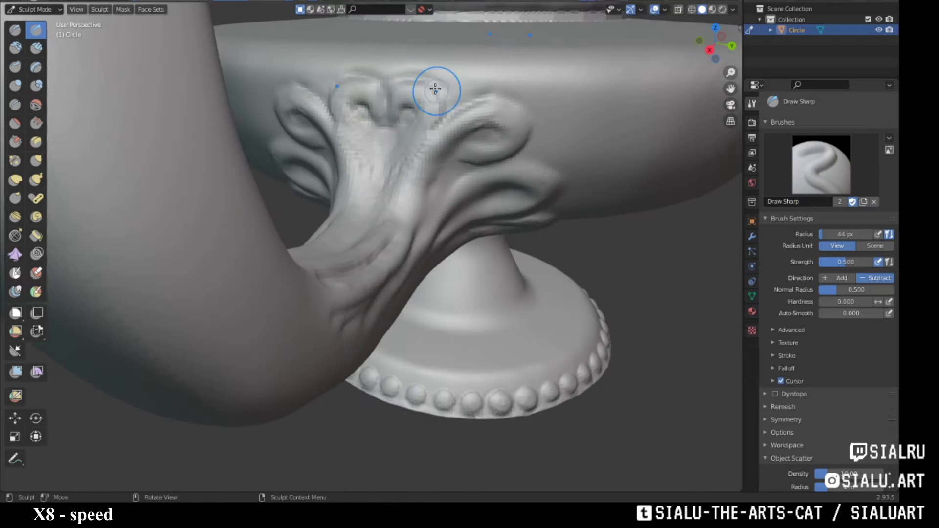
{"action": "mouse_move", "coordinate": [365, 220]}
{"action": "middle_mouse_down"}
{"action": "mouse_move", "coordinate": [419, 121]}
{"action": "mouse_move", "coordinate": [545, 188]}
{"action": "mouse_move", "coordinate": [620, 147]}
{"action": "mouse_move", "coordinate": [487, 195]}
{"action": "mouse_move", "coordinate": [583, 92]}
{"action": "mouse_move", "coordinate": [538, 184]}
{"action": "mouse_move", "coordinate": [554, 212]}
{"action": "mouse_move", "coordinate": [508, 145]}
{"action": "mouse_move", "coordinate": [512, 172]}
{"action": "mouse_move", "coordinate": [495, 167]}
{"action": "mouse_move", "coordinate": [420, 222]}
{"action": "mouse_move", "coordinate": [515, 163]}
{"action": "mouse_move", "coordinate": [493, 229]}
{"action": "middle_mouse_up"}
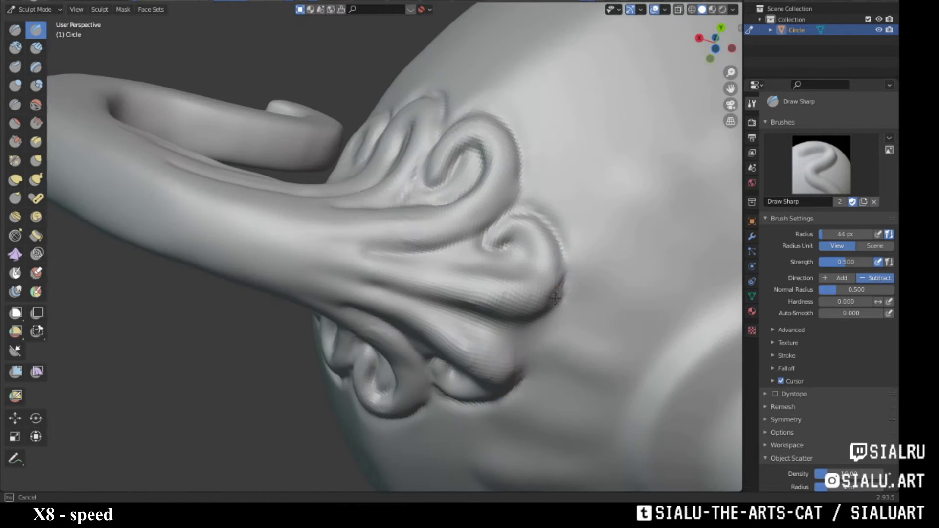
{"action": "mouse_move", "coordinate": [555, 298]}
{"action": "middle_mouse_down"}
{"action": "mouse_move", "coordinate": [498, 287]}
{"action": "mouse_move", "coordinate": [520, 239]}
{"action": "middle_mouse_up"}
{"action": "mouse_move", "coordinate": [467, 297]}
{"action": "middle_mouse_down"}
{"action": "mouse_move", "coordinate": [384, 231]}
{"action": "mouse_move", "coordinate": [360, 272]}
{"action": "mouse_move", "coordinate": [478, 324]}
{"action": "middle_mouse_up"}
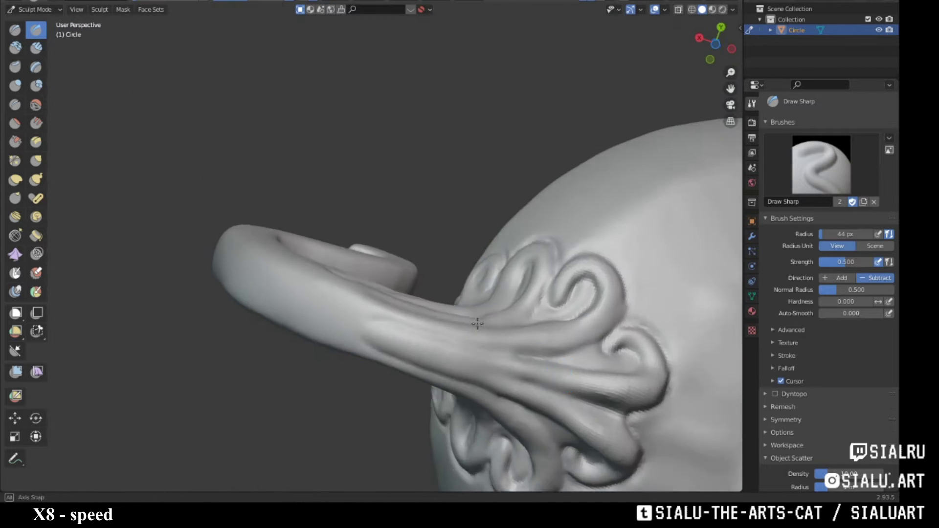
{"action": "middle_click_drag", "start_coordinate": [404, 333], "coordinate": [453, 272]}
{"action": "mouse_move", "coordinate": [406, 250]}
{"action": "middle_mouse_down"}
{"action": "mouse_move", "coordinate": [390, 243]}
{"action": "mouse_move", "coordinate": [457, 155]}
{"action": "mouse_move", "coordinate": [508, 197]}
{"action": "mouse_move", "coordinate": [449, 302]}
{"action": "mouse_move", "coordinate": [483, 227]}
{"action": "mouse_move", "coordinate": [419, 236]}
{"action": "mouse_move", "coordinate": [365, 264]}
{"action": "middle_mouse_up"}
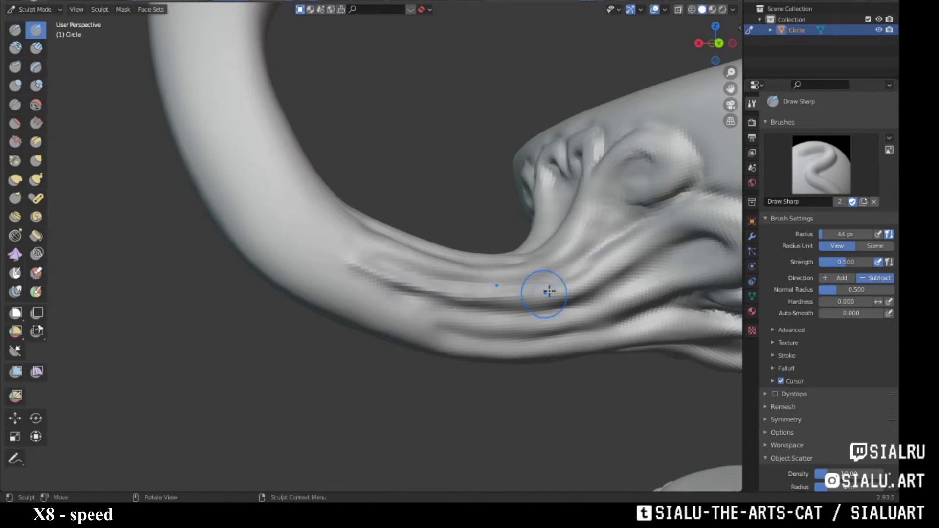
{"action": "mouse_move", "coordinate": [549, 291]}
{"action": "middle_mouse_down"}
{"action": "mouse_move", "coordinate": [625, 310]}
{"action": "mouse_move", "coordinate": [436, 272]}
{"action": "mouse_move", "coordinate": [434, 321]}
{"action": "middle_mouse_up"}
{"action": "scroll", "coordinate": [494, 336], "scroll_direction": "down", "scroll_amount": 3}
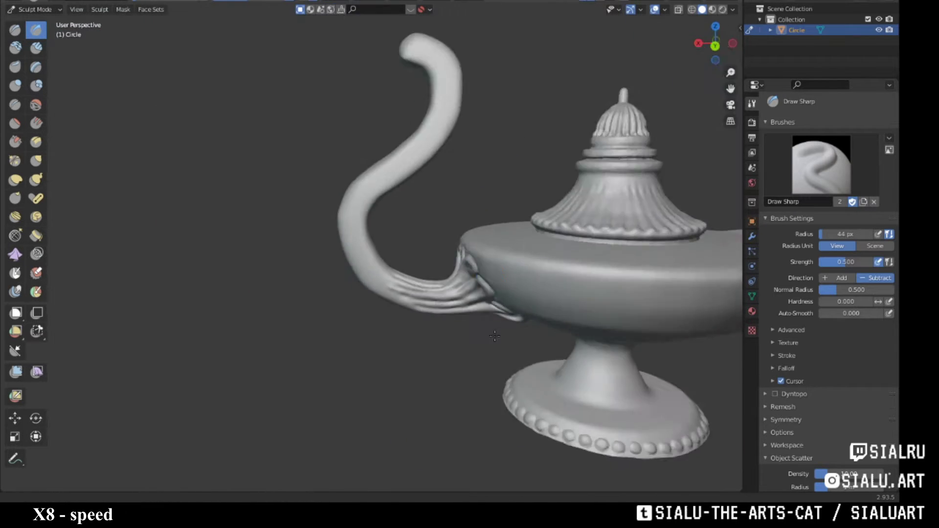
{"action": "scroll", "coordinate": [443, 241], "scroll_direction": "up", "scroll_amount": 5}
Use the Grab brush to tug the surface near the handle's junction with the bowl.
{"action": "key", "text": "g"}
{"action": "mouse_move", "coordinate": [423, 155]}
{"action": "middle_mouse_down"}
{"action": "mouse_move", "coordinate": [365, 195]}
{"action": "mouse_move", "coordinate": [482, 161]}
{"action": "mouse_move", "coordinate": [424, 298]}
{"action": "mouse_move", "coordinate": [426, 214]}
{"action": "middle_mouse_up"}
{"action": "scroll", "coordinate": [364, 196], "scroll_direction": "up", "scroll_amount": 3}
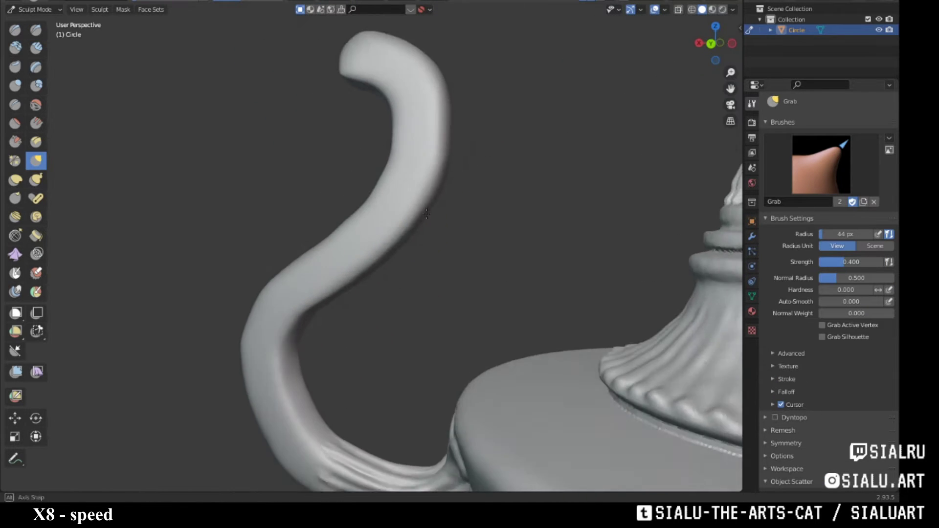
{"action": "middle_click_drag", "start_coordinate": [463, 265], "coordinate": [440, 231]}
{"action": "mouse_move", "coordinate": [444, 221]}
{"action": "middle_mouse_down", "text": "shift"}
{"action": "mouse_move", "coordinate": [503, 164]}
{"action": "mouse_move", "coordinate": [489, 195]}
{"action": "mouse_move", "coordinate": [465, 166]}
{"action": "middle_mouse_up", "text": "shift"}
{"action": "middle_click_drag", "start_coordinate": [500, 287], "coordinate": [478, 230], "text": "shift"}
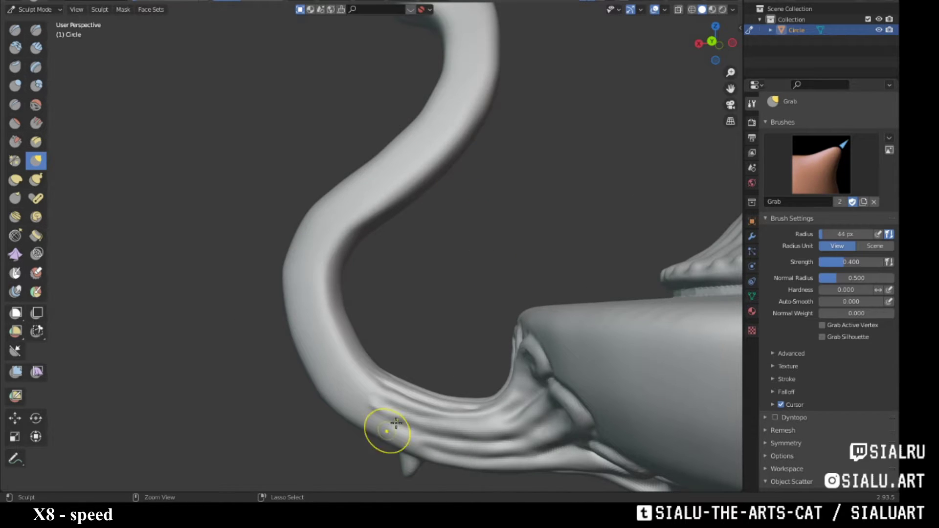
{"action": "mouse_move", "coordinate": [396, 423]}
{"action": "middle_mouse_down"}
{"action": "mouse_move", "coordinate": [457, 222]}
{"action": "mouse_move", "coordinate": [378, 208]}
{"action": "middle_mouse_up"}
Reshape the handle's upper tip into a rolled curl and check it from several angles.
{"action": "left_click_drag", "start_coordinate": [378, 217], "coordinate": [378, 230]}
{"action": "mouse_move", "coordinate": [378, 230]}
{"action": "middle_mouse_down"}
{"action": "mouse_move", "coordinate": [440, 152]}
{"action": "mouse_move", "coordinate": [379, 237]}
{"action": "middle_mouse_up"}
{"action": "mouse_move", "coordinate": [492, 197]}
{"action": "middle_mouse_down"}
{"action": "mouse_move", "coordinate": [419, 262]}
{"action": "mouse_move", "coordinate": [478, 133]}
{"action": "middle_mouse_up"}
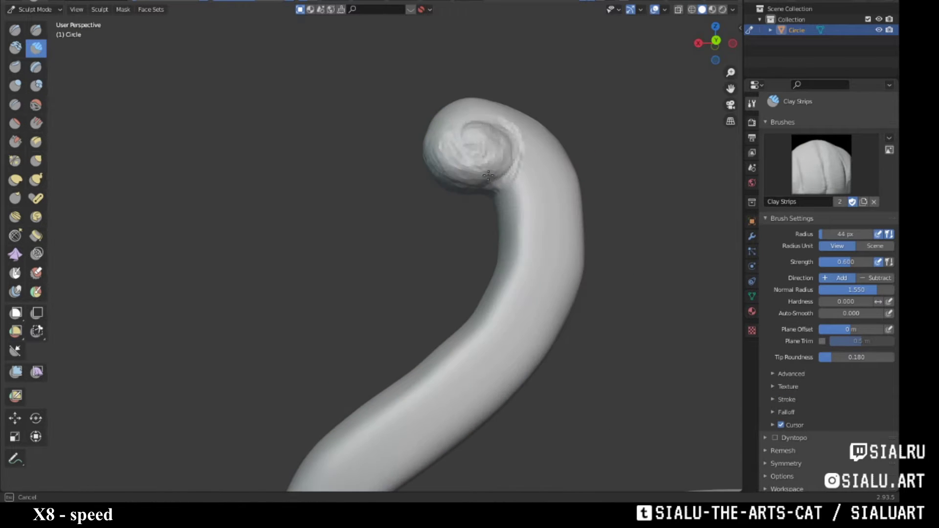
{"action": "mouse_move", "coordinate": [477, 181]}
{"action": "middle_mouse_down"}
{"action": "mouse_move", "coordinate": [446, 138]}
{"action": "mouse_move", "coordinate": [413, 174]}
{"action": "mouse_move", "coordinate": [440, 156]}
{"action": "mouse_move", "coordinate": [469, 160]}
{"action": "mouse_move", "coordinate": [497, 236]}
{"action": "mouse_move", "coordinate": [498, 285]}
{"action": "mouse_move", "coordinate": [366, 210]}
{"action": "mouse_move", "coordinate": [409, 251]}
{"action": "middle_mouse_up"}
{"action": "mouse_move", "coordinate": [478, 94]}
{"action": "middle_mouse_down"}
{"action": "mouse_move", "coordinate": [409, 153]}
{"action": "mouse_move", "coordinate": [500, 161]}
{"action": "middle_mouse_up"}
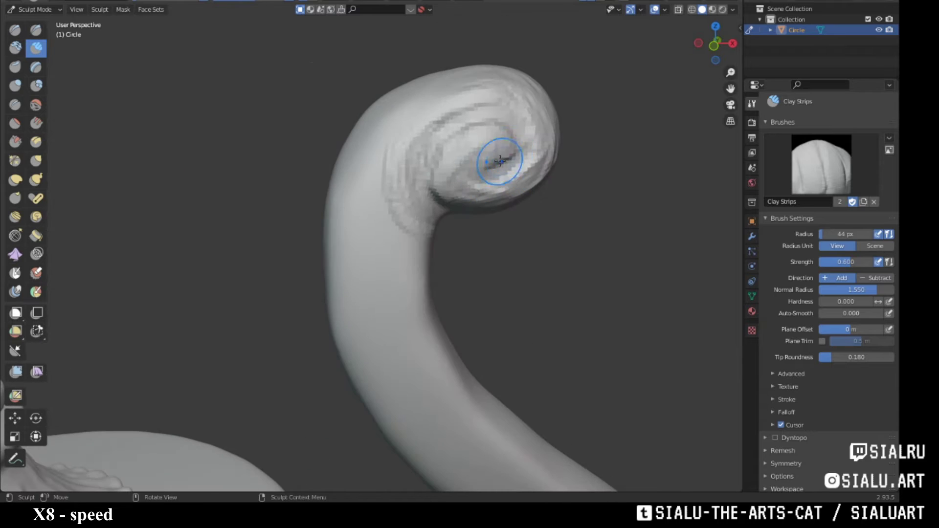
{"action": "mouse_move", "coordinate": [441, 126]}
{"action": "middle_mouse_down"}
{"action": "mouse_move", "coordinate": [478, 182]}
{"action": "mouse_move", "coordinate": [415, 206]}
{"action": "mouse_move", "coordinate": [432, 143]}
{"action": "mouse_move", "coordinate": [406, 226]}
{"action": "mouse_move", "coordinate": [389, 222]}
{"action": "mouse_move", "coordinate": [391, 259]}
{"action": "mouse_move", "coordinate": [390, 210]}
{"action": "mouse_move", "coordinate": [402, 284]}
{"action": "mouse_move", "coordinate": [419, 241]}
{"action": "mouse_move", "coordinate": [409, 130]}
{"action": "mouse_move", "coordinate": [392, 168]}
{"action": "mouse_move", "coordinate": [380, 135]}
{"action": "mouse_move", "coordinate": [381, 210]}
{"action": "mouse_move", "coordinate": [392, 174]}
{"action": "mouse_move", "coordinate": [413, 205]}
{"action": "middle_mouse_up"}
Sculpt leaf-like relief motifs along the curved handle's twisted section.
{"action": "mouse_move", "coordinate": [375, 240]}
{"action": "middle_mouse_down"}
{"action": "mouse_move", "coordinate": [390, 209]}
{"action": "mouse_move", "coordinate": [330, 279]}
{"action": "mouse_move", "coordinate": [417, 253]}
{"action": "mouse_move", "coordinate": [381, 193]}
{"action": "mouse_move", "coordinate": [374, 243]}
{"action": "mouse_move", "coordinate": [422, 241]}
{"action": "mouse_move", "coordinate": [369, 218]}
{"action": "mouse_move", "coordinate": [434, 278]}
{"action": "mouse_move", "coordinate": [367, 193]}
{"action": "mouse_move", "coordinate": [413, 241]}
{"action": "mouse_move", "coordinate": [339, 179]}
{"action": "middle_mouse_up"}
{"action": "scroll", "coordinate": [398, 236], "scroll_direction": "down", "scroll_amount": 2}
{"action": "scroll", "coordinate": [369, 218], "scroll_direction": "down", "scroll_amount": 3}
{"action": "scroll", "coordinate": [366, 192], "scroll_direction": "up", "scroll_amount": 3}
{"action": "scroll", "coordinate": [419, 237], "scroll_direction": "down", "scroll_amount": 2}
{"action": "scroll", "coordinate": [425, 250], "scroll_direction": "up", "scroll_amount": 3}
{"action": "scroll", "coordinate": [367, 210], "scroll_direction": "down", "scroll_amount": 3}
{"action": "scroll", "coordinate": [366, 210], "scroll_direction": "up", "scroll_amount": 4}
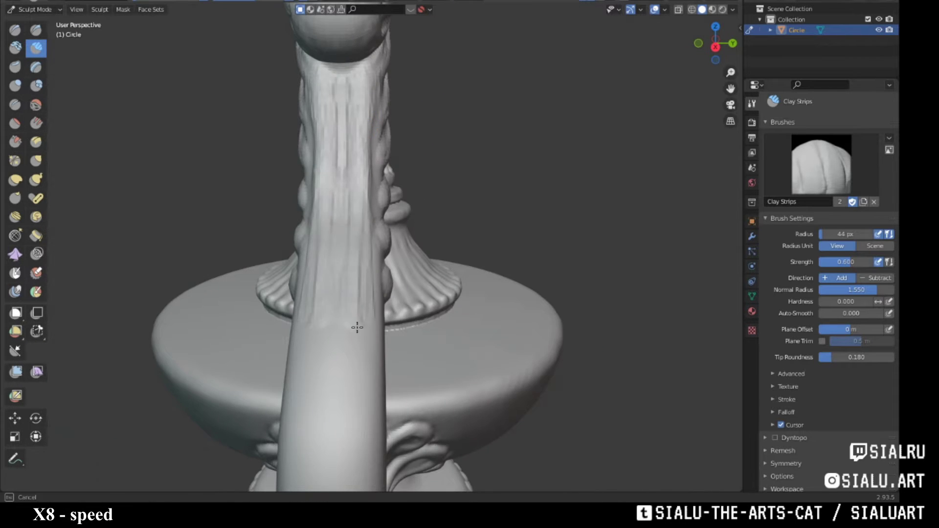
{"action": "middle_click_drag", "start_coordinate": [357, 328], "coordinate": [402, 268]}
{"action": "middle_click_drag", "start_coordinate": [332, 135], "coordinate": [413, 235]}
{"action": "scroll", "coordinate": [394, 220], "scroll_direction": "up", "scroll_amount": 3}
{"action": "scroll", "coordinate": [503, 266], "scroll_direction": "down", "scroll_amount": 5}
{"action": "mouse_move", "coordinate": [503, 266]}
{"action": "middle_mouse_down"}
{"action": "mouse_move", "coordinate": [388, 212]}
{"action": "mouse_move", "coordinate": [443, 239]}
{"action": "middle_mouse_up"}
Add a row of short clay-strip notches along the bowl rim and spout seam.
{"action": "scroll", "coordinate": [430, 235], "scroll_direction": "up", "scroll_amount": 1}
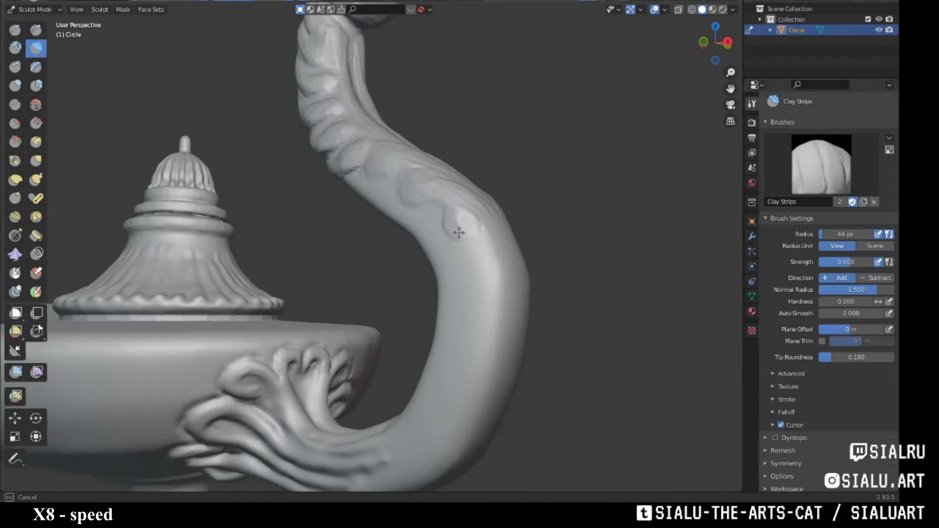
{"action": "scroll", "coordinate": [433, 215], "scroll_direction": "up", "scroll_amount": 1}
{"action": "scroll", "coordinate": [436, 199], "scroll_direction": "up", "scroll_amount": 1}
{"action": "scroll", "coordinate": [437, 199], "scroll_direction": "down", "scroll_amount": 2}
{"action": "middle_click_drag", "start_coordinate": [436, 199], "coordinate": [452, 168]}
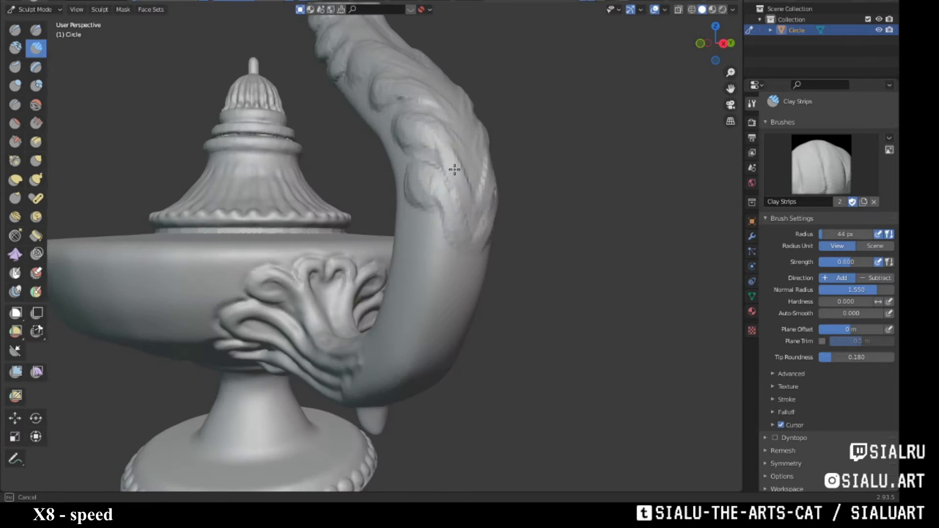
{"action": "scroll", "coordinate": [453, 168], "scroll_direction": "up", "scroll_amount": 2}
{"action": "mouse_move", "coordinate": [489, 138]}
{"action": "middle_mouse_down"}
{"action": "mouse_move", "coordinate": [461, 132]}
{"action": "mouse_move", "coordinate": [438, 196]}
{"action": "middle_mouse_up"}
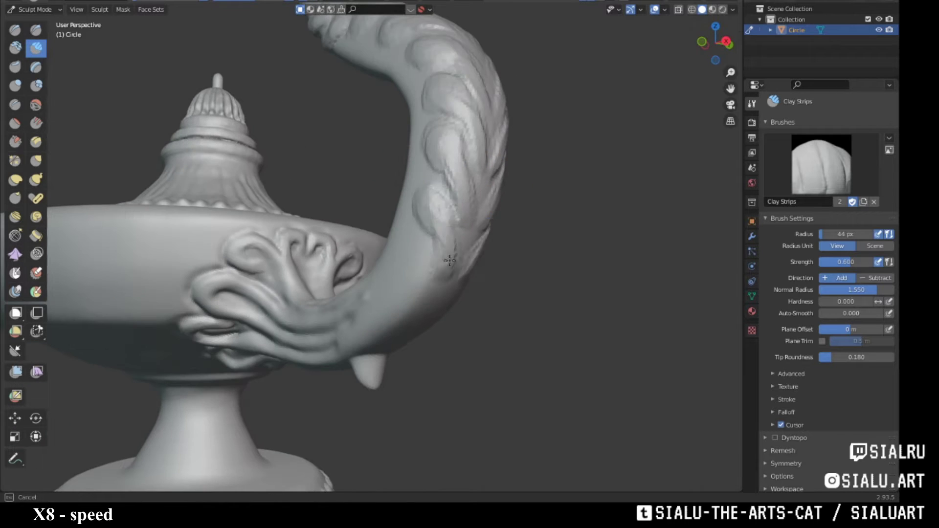
{"action": "mouse_move", "coordinate": [449, 260]}
{"action": "middle_mouse_down"}
{"action": "mouse_move", "coordinate": [473, 248]}
{"action": "mouse_move", "coordinate": [457, 275]}
{"action": "mouse_move", "coordinate": [430, 237]}
{"action": "mouse_move", "coordinate": [445, 243]}
{"action": "mouse_move", "coordinate": [416, 233]}
{"action": "middle_mouse_up"}
{"action": "mouse_move", "coordinate": [377, 284]}
{"action": "middle_mouse_down"}
{"action": "mouse_move", "coordinate": [520, 244]}
{"action": "mouse_move", "coordinate": [479, 249]}
{"action": "mouse_move", "coordinate": [545, 189]}
{"action": "mouse_move", "coordinate": [550, 203]}
{"action": "mouse_move", "coordinate": [517, 160]}
{"action": "mouse_move", "coordinate": [492, 193]}
{"action": "mouse_move", "coordinate": [530, 147]}
{"action": "mouse_move", "coordinate": [521, 197]}
{"action": "middle_mouse_up"}
{"action": "scroll", "coordinate": [521, 244], "scroll_direction": "up", "scroll_amount": 2}
{"action": "scroll", "coordinate": [517, 160], "scroll_direction": "down", "scroll_amount": 5}
{"action": "scroll", "coordinate": [492, 194], "scroll_direction": "up", "scroll_amount": 6}
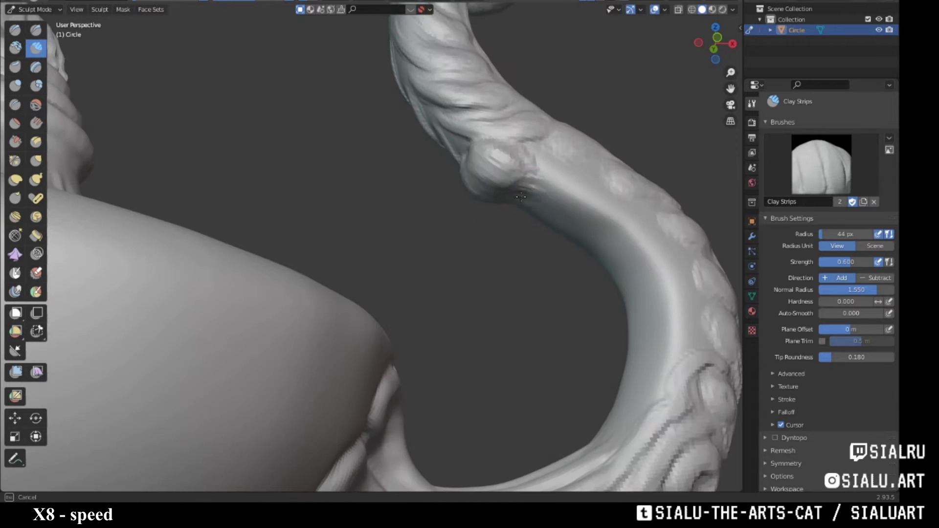
{"action": "mouse_move", "coordinate": [482, 168]}
{"action": "middle_mouse_down"}
{"action": "mouse_move", "coordinate": [494, 181]}
{"action": "mouse_move", "coordinate": [520, 158]}
{"action": "mouse_move", "coordinate": [501, 183]}
{"action": "mouse_move", "coordinate": [346, 262]}
{"action": "mouse_move", "coordinate": [451, 105]}
{"action": "mouse_move", "coordinate": [493, 199]}
{"action": "mouse_move", "coordinate": [440, 258]}
{"action": "mouse_move", "coordinate": [382, 256]}
{"action": "middle_mouse_up"}
{"action": "scroll", "coordinate": [502, 184], "scroll_direction": "down", "scroll_amount": 5}
{"action": "scroll", "coordinate": [346, 262], "scroll_direction": "up", "scroll_amount": 5}
{"action": "left_click_drag", "start_coordinate": [382, 256], "coordinate": [371, 262]}
{"action": "mouse_move", "coordinate": [371, 262]}
{"action": "middle_mouse_down"}
{"action": "mouse_move", "coordinate": [362, 265]}
{"action": "mouse_move", "coordinate": [524, 314]}
{"action": "mouse_move", "coordinate": [520, 363]}
{"action": "mouse_move", "coordinate": [589, 353]}
{"action": "mouse_move", "coordinate": [555, 404]}
{"action": "mouse_move", "coordinate": [210, 308]}
{"action": "mouse_move", "coordinate": [576, 220]}
{"action": "mouse_move", "coordinate": [705, 14]}
{"action": "middle_mouse_up"}
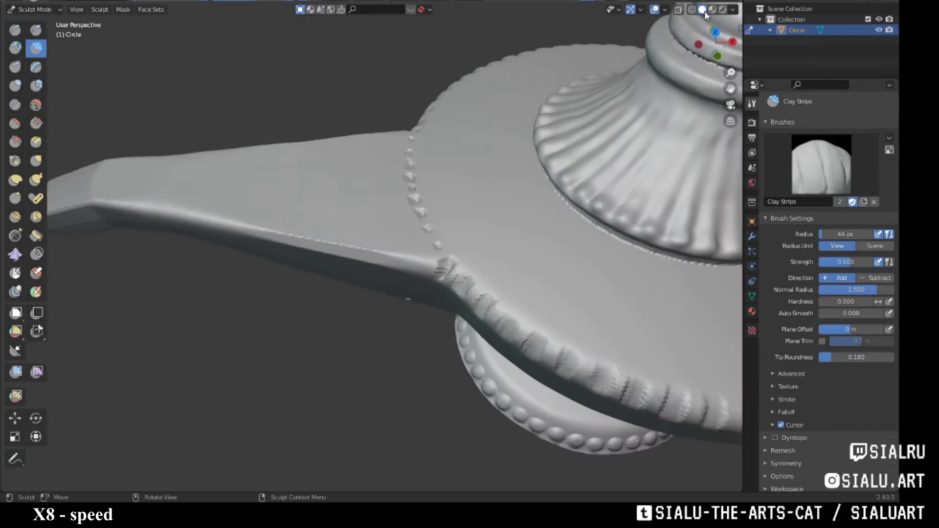
Paint fanned petal fins and small teardrop bumps under the bowl above the stem.
{"action": "mouse_move", "coordinate": [488, 212]}
{"action": "middle_mouse_down"}
{"action": "mouse_move", "coordinate": [446, 245]}
{"action": "mouse_move", "coordinate": [441, 274]}
{"action": "mouse_move", "coordinate": [413, 311]}
{"action": "mouse_move", "coordinate": [407, 248]}
{"action": "mouse_move", "coordinate": [438, 157]}
{"action": "mouse_move", "coordinate": [315, 149]}
{"action": "mouse_move", "coordinate": [331, 202]}
{"action": "mouse_move", "coordinate": [373, 235]}
{"action": "mouse_move", "coordinate": [363, 216]}
{"action": "mouse_move", "coordinate": [390, 170]}
{"action": "middle_mouse_up"}
{"action": "mouse_move", "coordinate": [405, 206]}
{"action": "middle_mouse_down"}
{"action": "mouse_move", "coordinate": [582, 293]}
{"action": "mouse_move", "coordinate": [526, 206]}
{"action": "mouse_move", "coordinate": [453, 317]}
{"action": "mouse_move", "coordinate": [472, 357]}
{"action": "mouse_move", "coordinate": [570, 222]}
{"action": "mouse_move", "coordinate": [392, 230]}
{"action": "mouse_move", "coordinate": [521, 165]}
{"action": "mouse_move", "coordinate": [535, 235]}
{"action": "mouse_move", "coordinate": [430, 308]}
{"action": "mouse_move", "coordinate": [476, 241]}
{"action": "mouse_move", "coordinate": [465, 279]}
{"action": "middle_mouse_up"}
{"action": "middle_click_drag", "start_coordinate": [501, 320], "coordinate": [532, 246]}
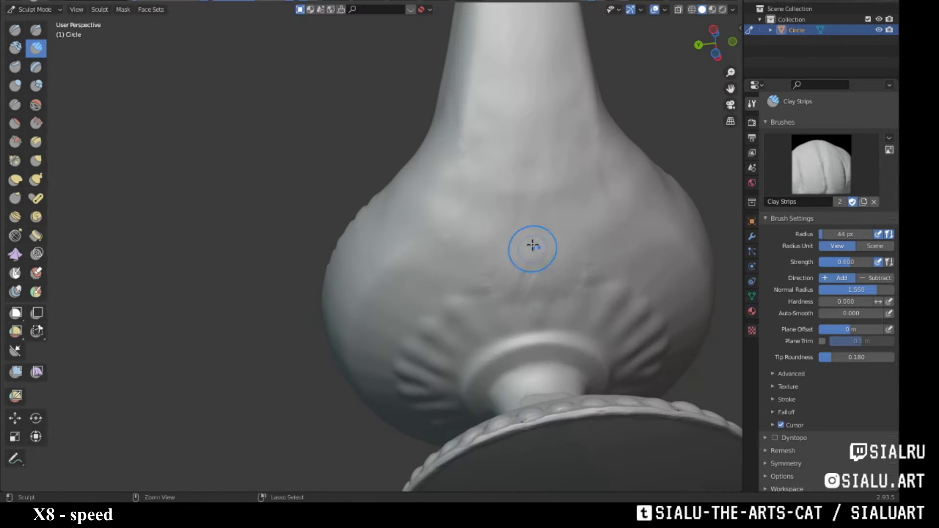
{"action": "middle_click_drag", "start_coordinate": [523, 302], "coordinate": [524, 198]}
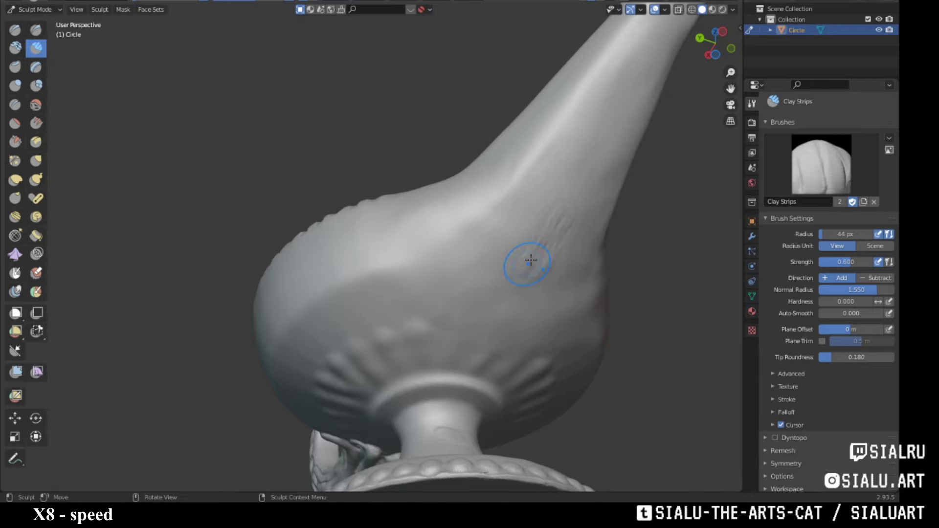
{"action": "mouse_move", "coordinate": [531, 260]}
{"action": "middle_mouse_down"}
{"action": "mouse_move", "coordinate": [509, 255]}
{"action": "mouse_move", "coordinate": [411, 272]}
{"action": "mouse_move", "coordinate": [432, 272]}
{"action": "mouse_move", "coordinate": [478, 314]}
{"action": "mouse_move", "coordinate": [576, 225]}
{"action": "mouse_move", "coordinate": [433, 232]}
{"action": "middle_mouse_up"}
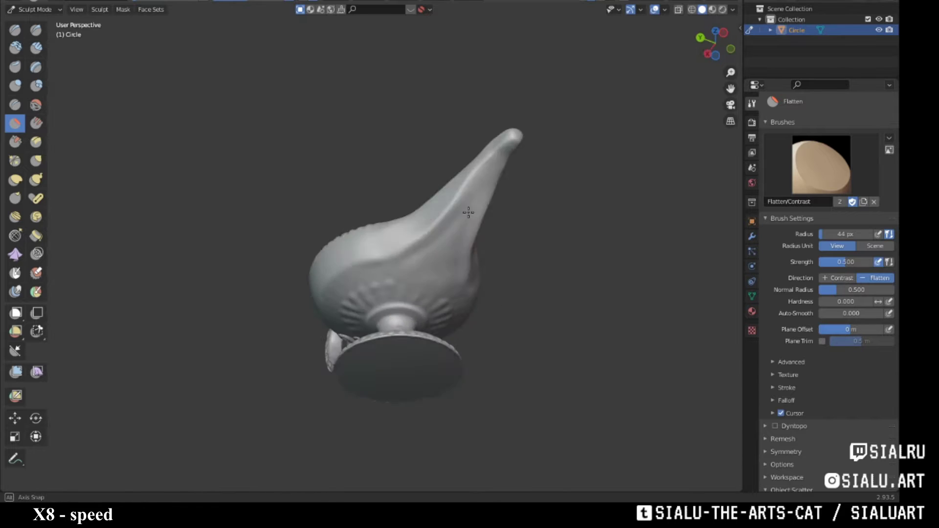
{"action": "mouse_move", "coordinate": [452, 186]}
{"action": "middle_mouse_down"}
{"action": "mouse_move", "coordinate": [457, 209]}
{"action": "mouse_move", "coordinate": [438, 212]}
{"action": "middle_mouse_up"}
{"action": "mouse_move", "coordinate": [536, 196]}
{"action": "middle_mouse_down"}
{"action": "mouse_move", "coordinate": [335, 201]}
{"action": "mouse_move", "coordinate": [505, 193]}
{"action": "middle_mouse_up"}
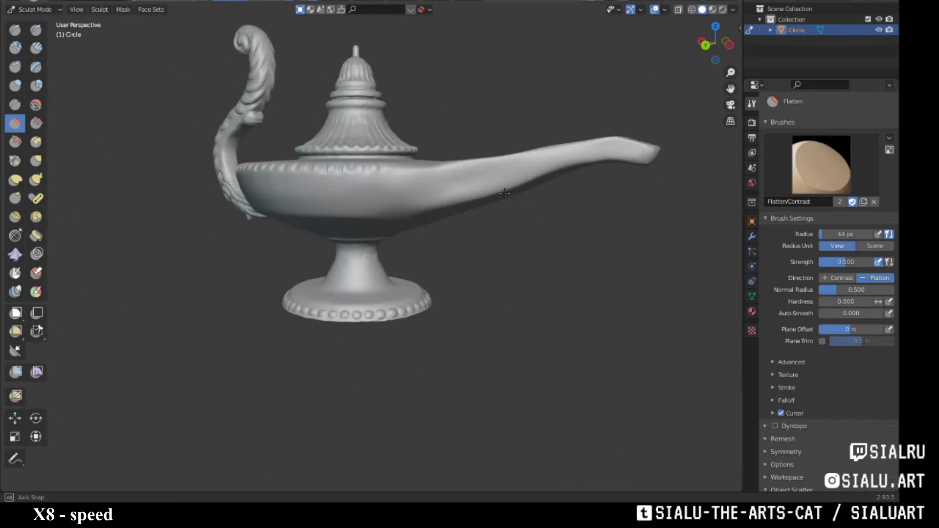
{"action": "mouse_move", "coordinate": [320, 164]}
{"action": "middle_mouse_down"}
{"action": "mouse_move", "coordinate": [293, 261]}
{"action": "mouse_move", "coordinate": [454, 203]}
{"action": "mouse_move", "coordinate": [420, 240]}
{"action": "mouse_move", "coordinate": [407, 226]}
{"action": "middle_mouse_up"}
Dab Clay Strips lobes in a ring just above the fins under the bowl.
{"action": "key", "text": "shift+c"}
{"action": "middle_click_drag", "start_coordinate": [479, 235], "coordinate": [359, 221]}
{"action": "scroll", "coordinate": [358, 220], "scroll_direction": "up", "scroll_amount": 5}
{"action": "left_click", "coordinate": [413, 224]}
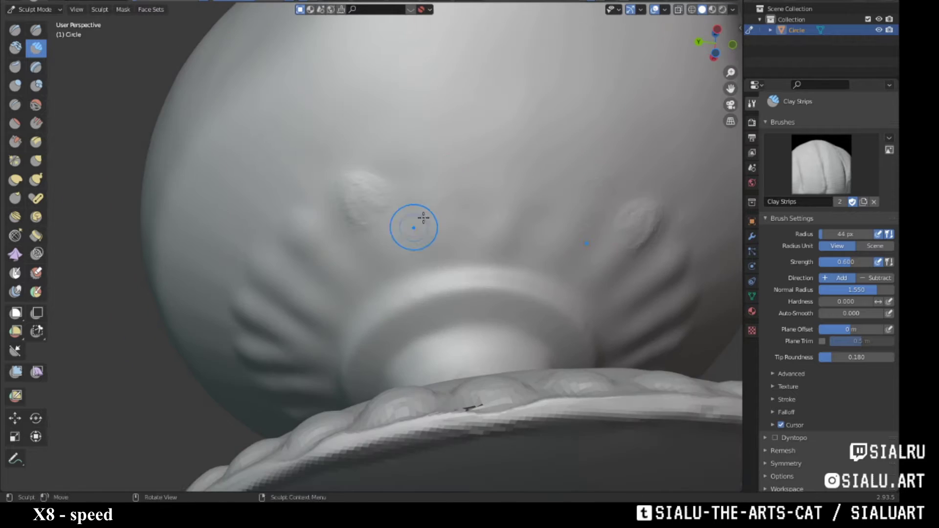
{"action": "left_click", "coordinate": [479, 222]}
{"action": "middle_click_drag", "start_coordinate": [480, 222], "coordinate": [482, 213]}
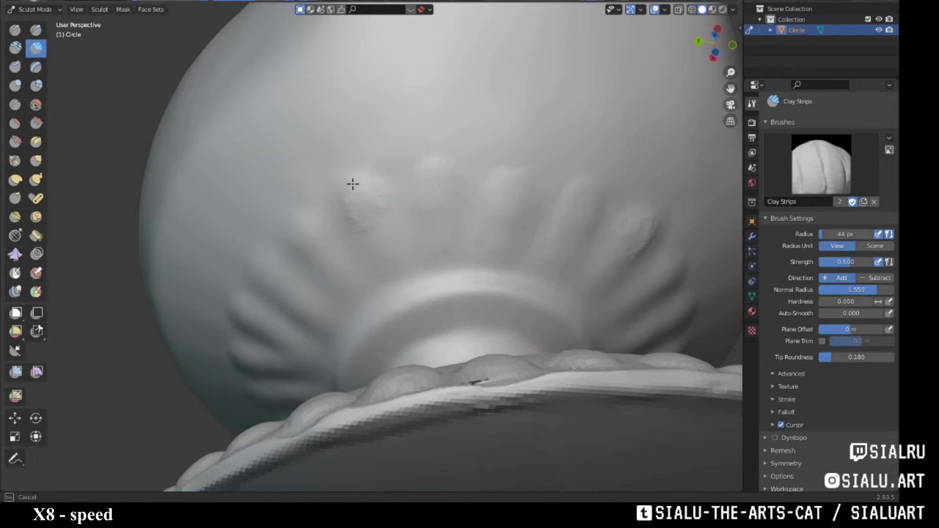
{"action": "middle_click_drag", "start_coordinate": [352, 184], "coordinate": [446, 210]}
{"action": "scroll", "coordinate": [373, 182], "scroll_direction": "down", "scroll_amount": 5}
{"action": "scroll", "coordinate": [446, 209], "scroll_direction": "up", "scroll_amount": 5}
{"action": "left_click_drag", "start_coordinate": [390, 166], "coordinate": [395, 252]}
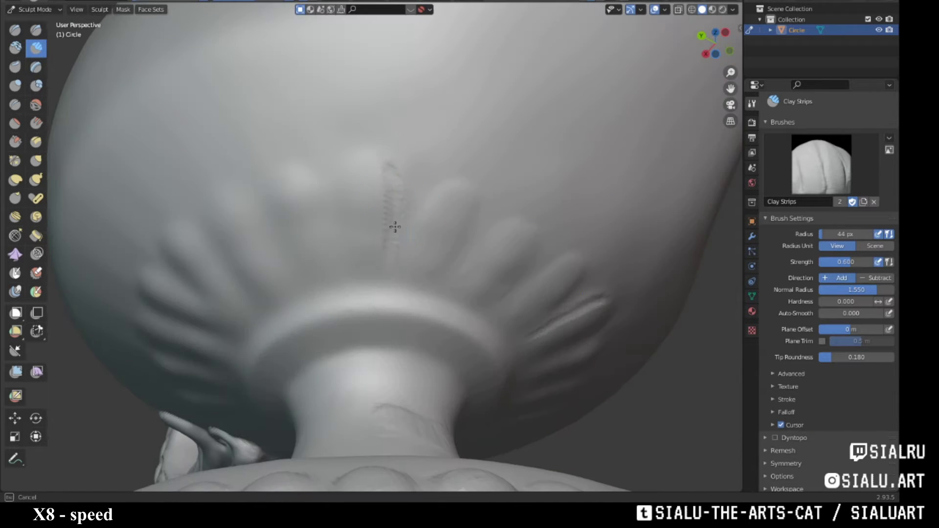
Orbit beneath the bowl to inspect the double ring of petal ridges above the stem.
{"action": "mouse_move", "coordinate": [402, 189]}
{"action": "middle_mouse_down"}
{"action": "mouse_move", "coordinate": [432, 195]}
{"action": "mouse_move", "coordinate": [520, 143]}
{"action": "mouse_move", "coordinate": [506, 165]}
{"action": "middle_mouse_up"}
{"action": "scroll", "coordinate": [467, 167], "scroll_direction": "down", "scroll_amount": 3}
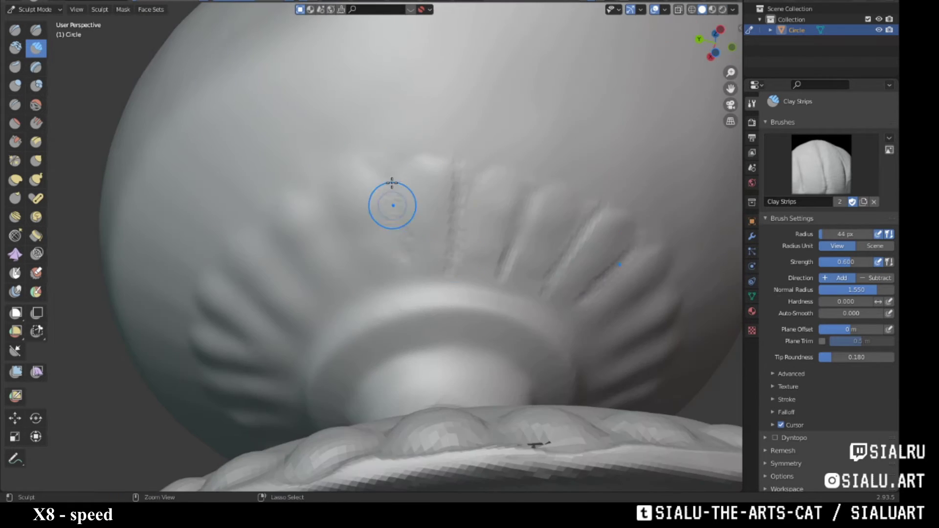
{"action": "mouse_move", "coordinate": [391, 199]}
{"action": "middle_mouse_down"}
{"action": "mouse_move", "coordinate": [401, 159]}
{"action": "mouse_move", "coordinate": [517, 168]}
{"action": "middle_mouse_up"}
{"action": "scroll", "coordinate": [482, 163], "scroll_direction": "up", "scroll_amount": 3}
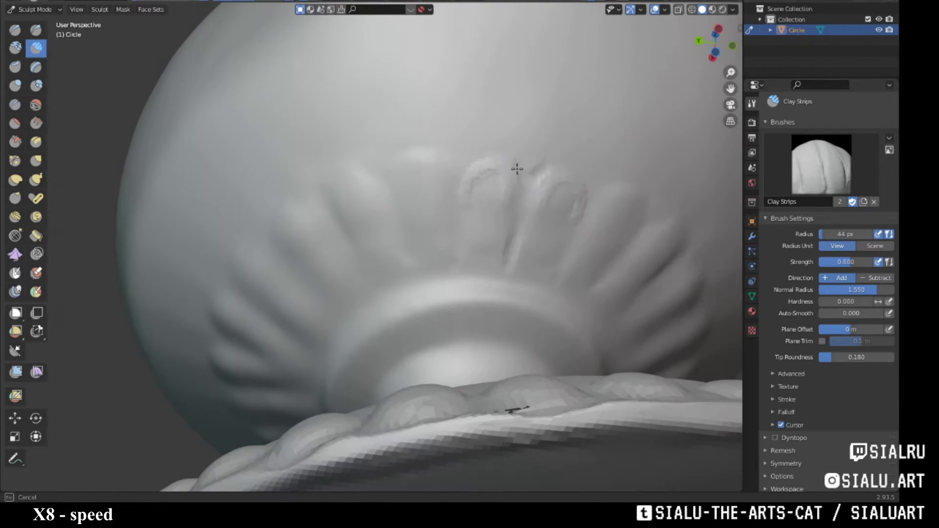
{"action": "scroll", "coordinate": [451, 266], "scroll_direction": "down", "scroll_amount": 4}
{"action": "mouse_move", "coordinate": [434, 304]}
{"action": "middle_mouse_down"}
{"action": "mouse_move", "coordinate": [446, 191]}
{"action": "mouse_move", "coordinate": [493, 204]}
{"action": "middle_mouse_up"}
{"action": "scroll", "coordinate": [447, 191], "scroll_direction": "up", "scroll_amount": 5}
{"action": "scroll", "coordinate": [553, 170], "scroll_direction": "down", "scroll_amount": 4}
{"action": "mouse_move", "coordinate": [553, 170]}
{"action": "middle_mouse_down"}
{"action": "mouse_move", "coordinate": [359, 248]}
{"action": "mouse_move", "coordinate": [495, 117]}
{"action": "mouse_move", "coordinate": [497, 143]}
{"action": "middle_mouse_up"}
{"action": "scroll", "coordinate": [503, 201], "scroll_direction": "up", "scroll_amount": 4}
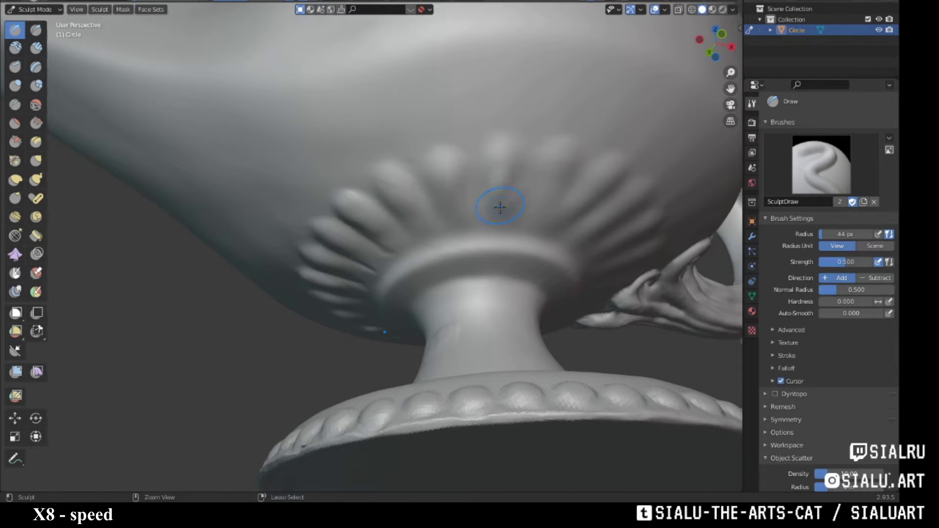
{"action": "mouse_move", "coordinate": [500, 207]}
{"action": "middle_mouse_down"}
{"action": "mouse_move", "coordinate": [429, 168]}
{"action": "mouse_move", "coordinate": [418, 192]}
{"action": "middle_mouse_up"}
{"action": "mouse_move", "coordinate": [450, 225]}
{"action": "middle_mouse_down"}
{"action": "mouse_move", "coordinate": [483, 199]}
{"action": "mouse_move", "coordinate": [413, 166]}
{"action": "mouse_move", "coordinate": [449, 158]}
{"action": "middle_mouse_up"}
{"action": "scroll", "coordinate": [448, 158], "scroll_direction": "down", "scroll_amount": 4}
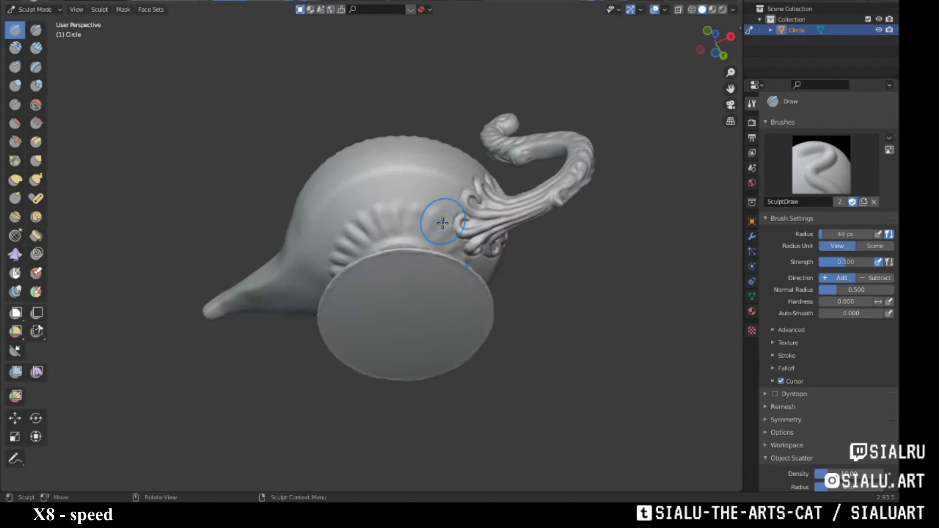
{"action": "scroll", "coordinate": [513, 136], "scroll_direction": "up", "scroll_amount": 4}
{"action": "mouse_move", "coordinate": [513, 137]}
{"action": "middle_mouse_down"}
{"action": "mouse_move", "coordinate": [425, 100]}
{"action": "mouse_move", "coordinate": [423, 73]}
{"action": "middle_mouse_up"}
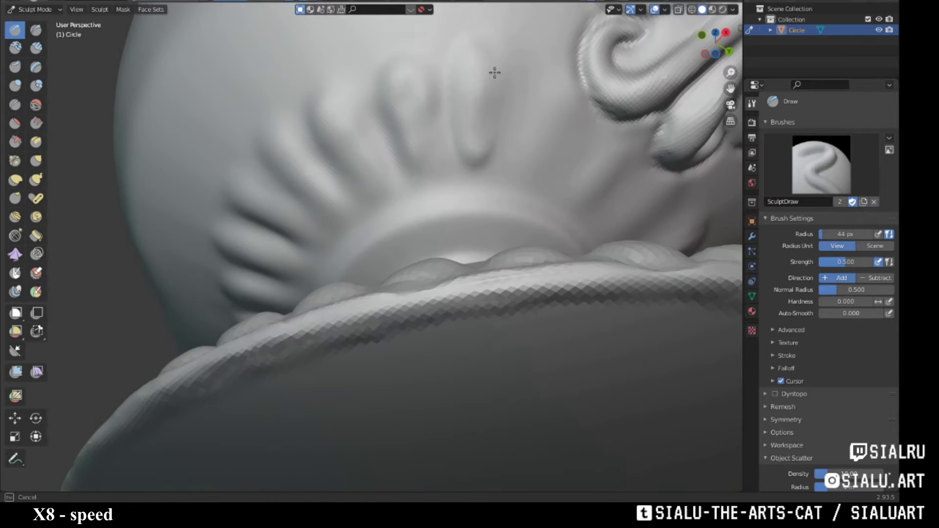
{"action": "scroll", "coordinate": [495, 151], "scroll_direction": "down", "scroll_amount": 4}
{"action": "scroll", "coordinate": [495, 151], "scroll_direction": "up", "scroll_amount": 4}
{"action": "mouse_move", "coordinate": [495, 151]}
{"action": "middle_mouse_down"}
{"action": "mouse_move", "coordinate": [413, 127]}
{"action": "mouse_move", "coordinate": [448, 130]}
{"action": "middle_mouse_up"}
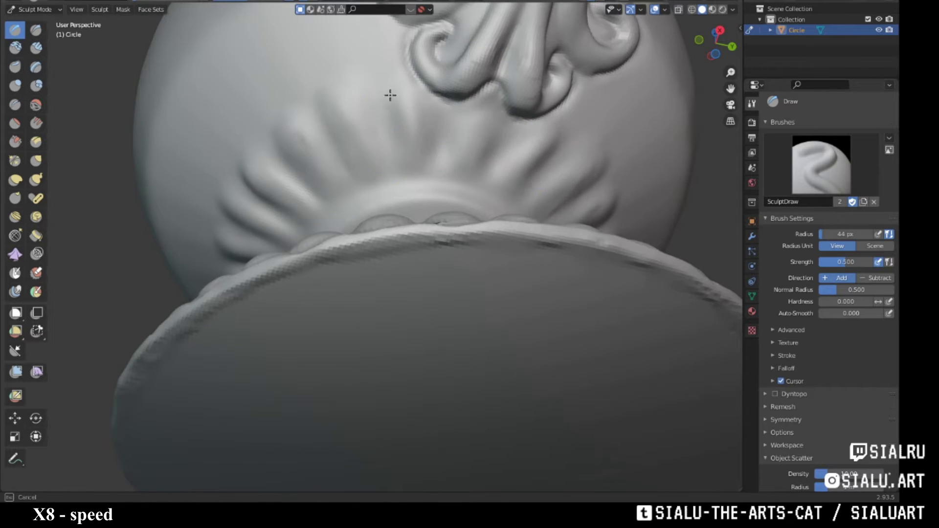
{"action": "scroll", "coordinate": [390, 95], "scroll_direction": "down", "scroll_amount": 4}
{"action": "mouse_move", "coordinate": [390, 95]}
{"action": "middle_mouse_down"}
{"action": "mouse_move", "coordinate": [478, 196]}
{"action": "mouse_move", "coordinate": [370, 261]}
{"action": "middle_mouse_up"}
{"action": "scroll", "coordinate": [370, 261], "scroll_direction": "down", "scroll_amount": 1}
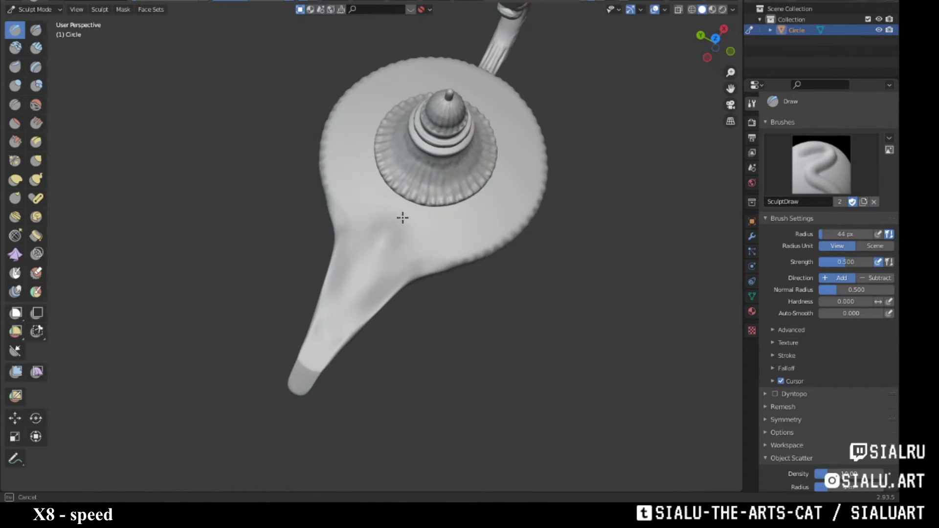
Flatten and smooth the upper surface of the lamp's spout.
{"action": "middle_click_drag", "start_coordinate": [403, 218], "coordinate": [366, 248]}
{"action": "scroll", "coordinate": [418, 204], "scroll_direction": "down", "scroll_amount": 3}
{"action": "mouse_move", "coordinate": [419, 204]}
{"action": "middle_mouse_down"}
{"action": "mouse_move", "coordinate": [384, 230]}
{"action": "mouse_move", "coordinate": [409, 200]}
{"action": "mouse_move", "coordinate": [495, 204]}
{"action": "mouse_move", "coordinate": [431, 266]}
{"action": "mouse_move", "coordinate": [323, 335]}
{"action": "mouse_move", "coordinate": [358, 223]}
{"action": "middle_mouse_up"}
{"action": "scroll", "coordinate": [409, 199], "scroll_direction": "up", "scroll_amount": 3}
{"action": "middle_click_drag", "start_coordinate": [280, 211], "coordinate": [371, 195]}
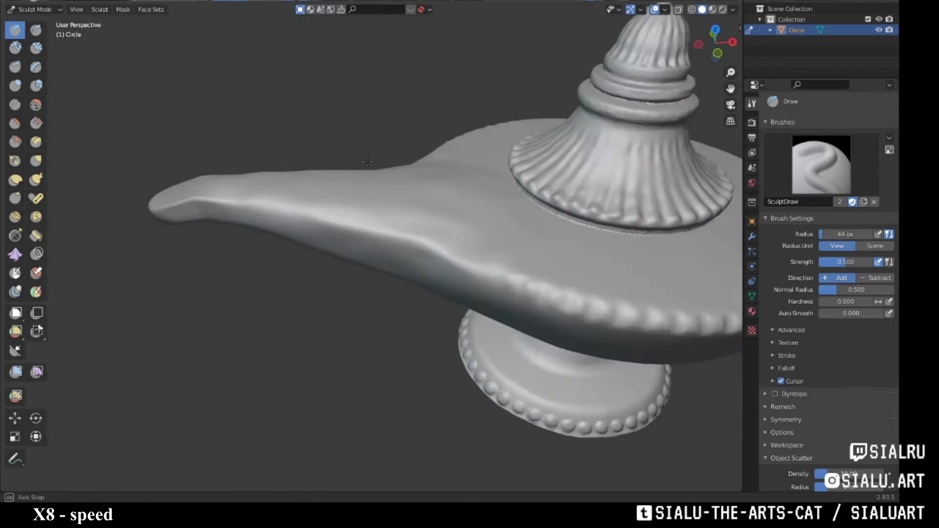
{"action": "scroll", "coordinate": [508, 140], "scroll_direction": "down", "scroll_amount": 3}
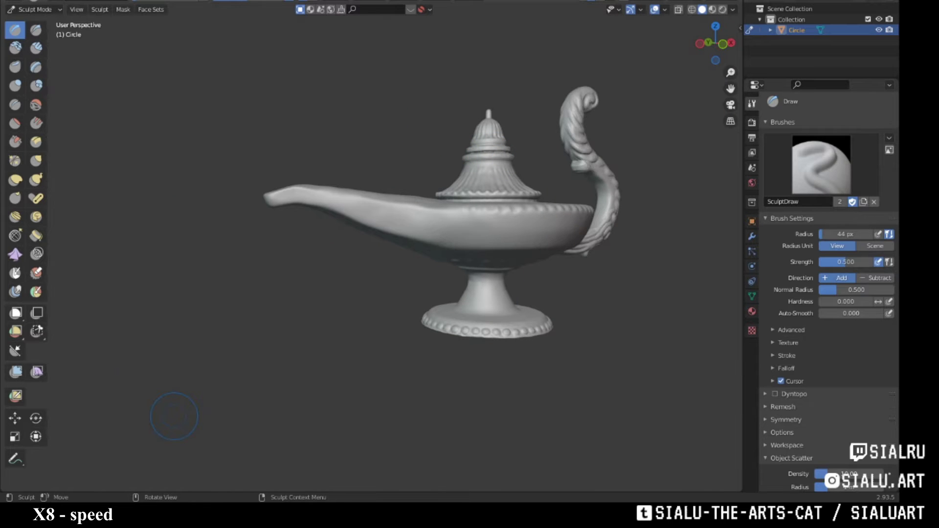
{"action": "scroll", "coordinate": [409, 269], "scroll_direction": "up", "scroll_amount": 3}
{"action": "mouse_move", "coordinate": [409, 268]}
{"action": "middle_mouse_down"}
{"action": "mouse_move", "coordinate": [389, 242]}
{"action": "mouse_move", "coordinate": [350, 266]}
{"action": "middle_mouse_up"}
{"action": "scroll", "coordinate": [362, 254], "scroll_direction": "down", "scroll_amount": 3}
{"action": "scroll", "coordinate": [346, 301], "scroll_direction": "up", "scroll_amount": 5}
{"action": "scroll", "coordinate": [347, 301], "scroll_direction": "down", "scroll_amount": 4}
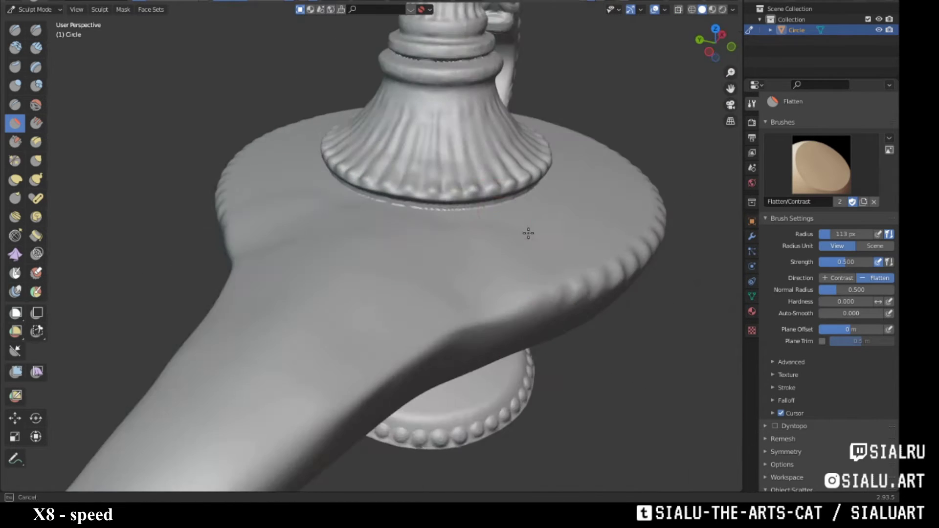
{"action": "mouse_move", "coordinate": [528, 233]}
{"action": "middle_mouse_down"}
{"action": "mouse_move", "coordinate": [409, 203]}
{"action": "mouse_move", "coordinate": [461, 241]}
{"action": "mouse_move", "coordinate": [345, 149]}
{"action": "middle_mouse_up"}
{"action": "scroll", "coordinate": [256, 211], "scroll_direction": "up", "scroll_amount": 2}
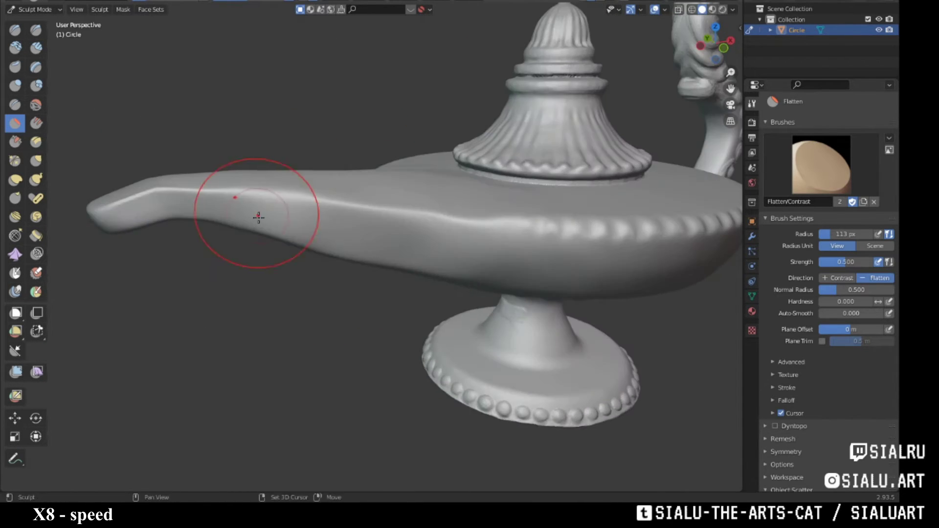
Shape the spout tip into a rounded, slightly upturned mouth with Grab and Clay Strips.
{"action": "key", "text": "g"}
{"action": "mouse_move", "coordinate": [256, 211]}
{"action": "middle_mouse_down"}
{"action": "mouse_move", "coordinate": [303, 178]}
{"action": "mouse_move", "coordinate": [478, 220]}
{"action": "mouse_move", "coordinate": [53, 179]}
{"action": "middle_mouse_up"}
{"action": "scroll", "coordinate": [52, 179], "scroll_direction": "up", "scroll_amount": 2}
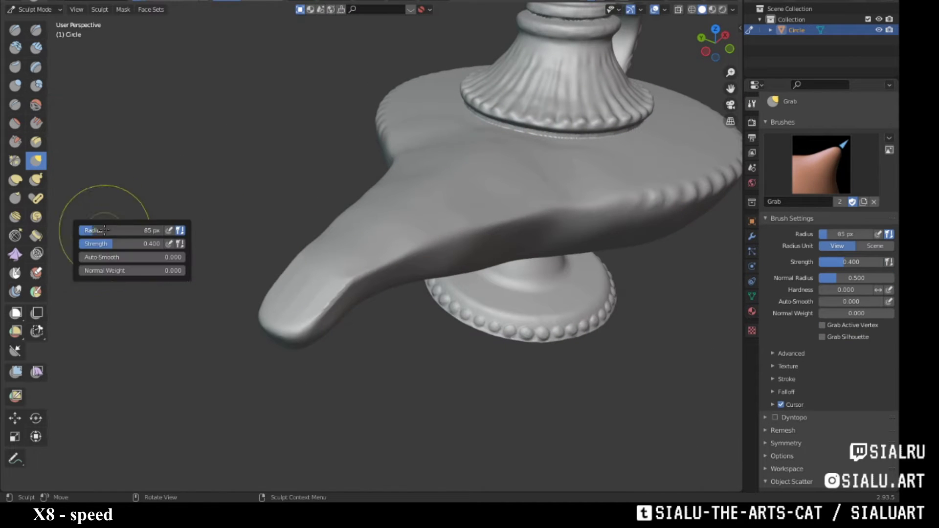
{"action": "left_click", "coordinate": [36, 47]}
{"action": "mouse_move", "coordinate": [342, 220]}
{"action": "middle_mouse_down"}
{"action": "mouse_move", "coordinate": [455, 307]}
{"action": "mouse_move", "coordinate": [407, 247]}
{"action": "middle_mouse_up"}
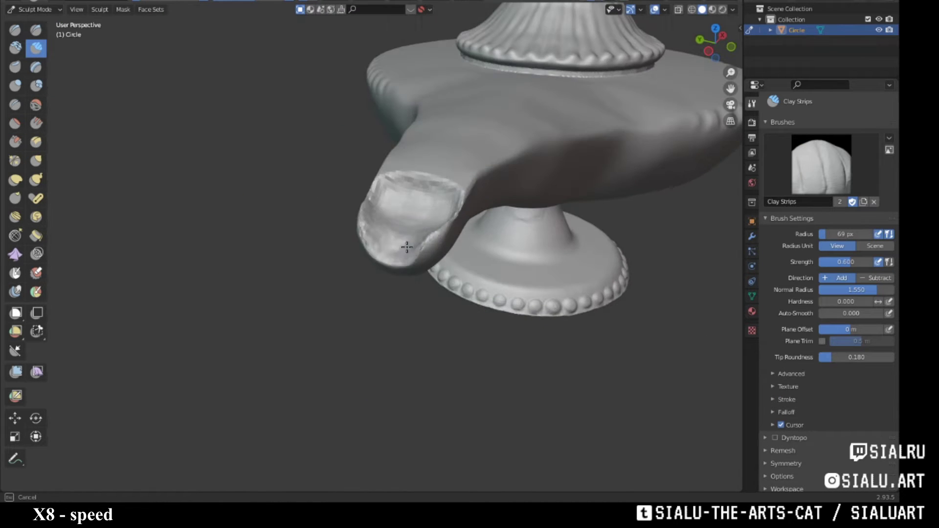
{"action": "mouse_move", "coordinate": [383, 216]}
{"action": "middle_mouse_down"}
{"action": "mouse_move", "coordinate": [459, 248]}
{"action": "mouse_move", "coordinate": [476, 232]}
{"action": "middle_mouse_up"}
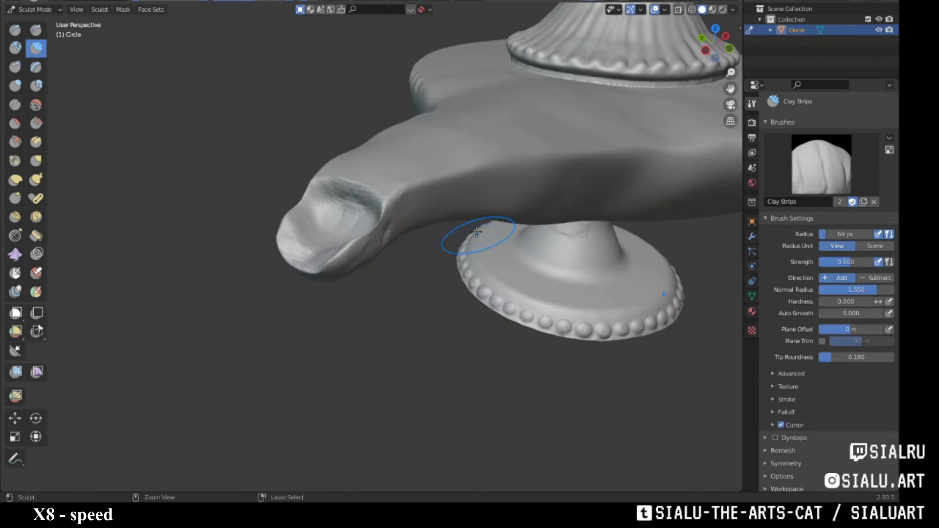
{"action": "mouse_move", "coordinate": [484, 264]}
{"action": "middle_mouse_down"}
{"action": "mouse_move", "coordinate": [432, 241]}
{"action": "mouse_move", "coordinate": [361, 185]}
{"action": "mouse_move", "coordinate": [474, 188]}
{"action": "mouse_move", "coordinate": [392, 250]}
{"action": "mouse_move", "coordinate": [440, 220]}
{"action": "mouse_move", "coordinate": [324, 184]}
{"action": "mouse_move", "coordinate": [308, 216]}
{"action": "mouse_move", "coordinate": [316, 145]}
{"action": "mouse_move", "coordinate": [495, 140]}
{"action": "mouse_move", "coordinate": [418, 415]}
{"action": "middle_mouse_up"}
{"action": "key", "text": "g"}
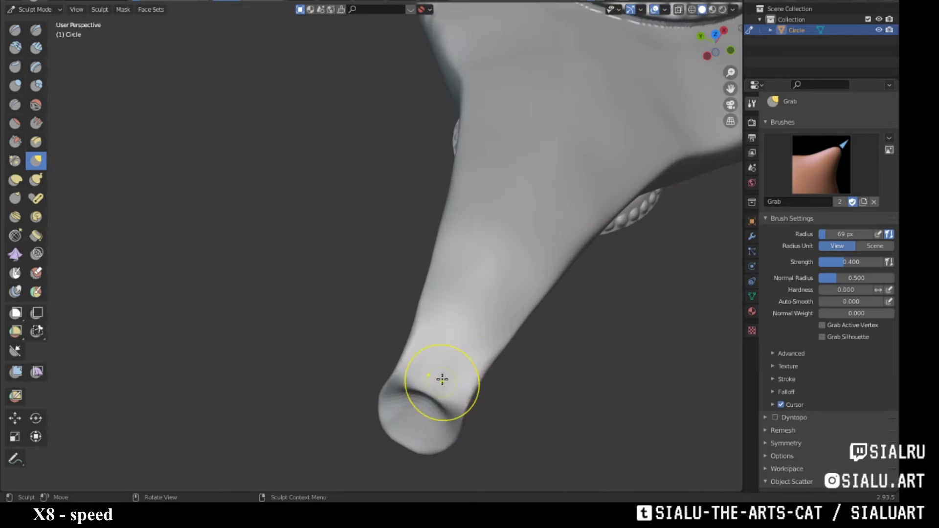
{"action": "mouse_move", "coordinate": [442, 380]}
{"action": "middle_mouse_down"}
{"action": "mouse_move", "coordinate": [346, 346]}
{"action": "mouse_move", "coordinate": [562, 152]}
{"action": "mouse_move", "coordinate": [557, 217]}
{"action": "mouse_move", "coordinate": [504, 336]}
{"action": "mouse_move", "coordinate": [692, 157]}
{"action": "mouse_move", "coordinate": [646, 171]}
{"action": "mouse_move", "coordinate": [177, 227]}
{"action": "mouse_move", "coordinate": [428, 209]}
{"action": "mouse_move", "coordinate": [413, 162]}
{"action": "middle_mouse_up"}
{"action": "key", "text": "c"}
{"action": "mouse_move", "coordinate": [352, 142]}
{"action": "middle_mouse_down"}
{"action": "mouse_move", "coordinate": [398, 63]}
{"action": "mouse_move", "coordinate": [490, 53]}
{"action": "middle_mouse_up"}
{"action": "left_click", "coordinate": [697, 15]}
{"action": "mouse_move", "coordinate": [456, 275]}
{"action": "middle_mouse_down"}
{"action": "mouse_move", "coordinate": [367, 188]}
{"action": "mouse_move", "coordinate": [446, 147]}
{"action": "mouse_move", "coordinate": [503, 229]}
{"action": "middle_mouse_up"}
{"action": "scroll", "coordinate": [504, 229], "scroll_direction": "down", "scroll_amount": 5}
Pull the spout tip outward with the Grab brush to form a lip.
{"action": "scroll", "coordinate": [416, 268], "scroll_direction": "up", "scroll_amount": 5}
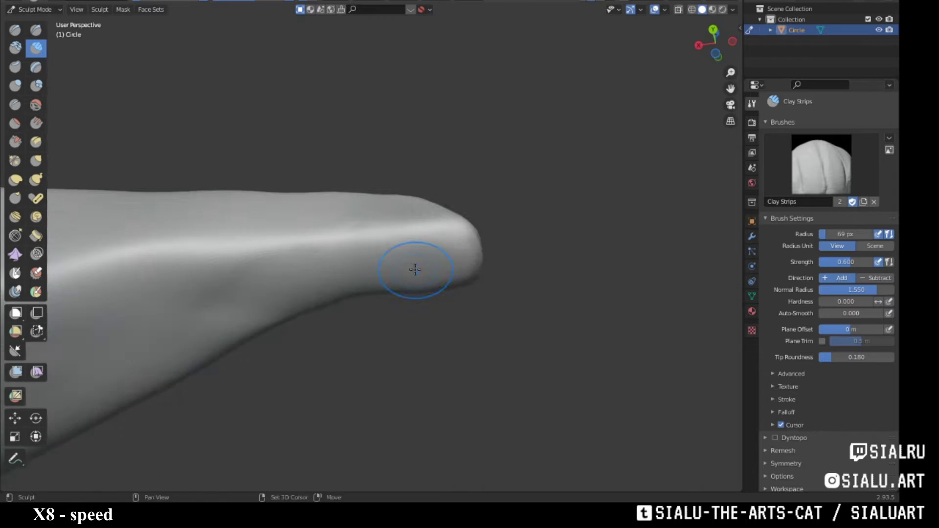
{"action": "middle_click_drag", "start_coordinate": [415, 269], "coordinate": [353, 317]}
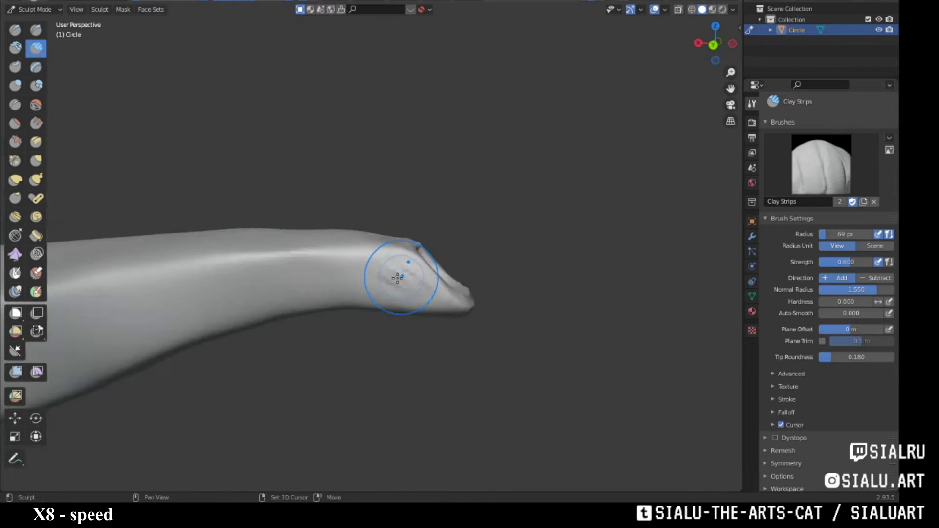
{"action": "middle_click_drag", "start_coordinate": [398, 272], "coordinate": [360, 260]}
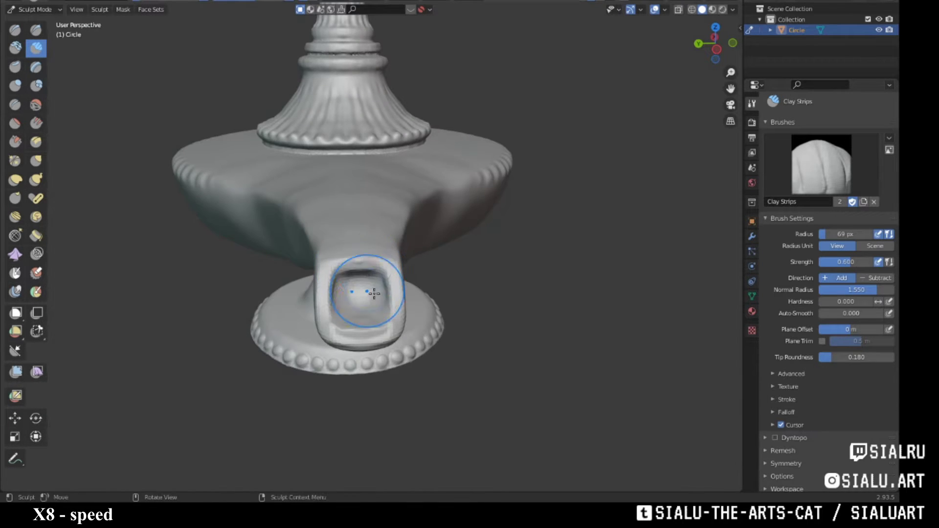
{"action": "mouse_move", "coordinate": [374, 294]}
{"action": "middle_mouse_down"}
{"action": "mouse_move", "coordinate": [313, 265]}
{"action": "mouse_move", "coordinate": [402, 307]}
{"action": "middle_mouse_up"}
{"action": "scroll", "coordinate": [293, 258], "scroll_direction": "up", "scroll_amount": 3}
{"action": "key", "text": "g"}
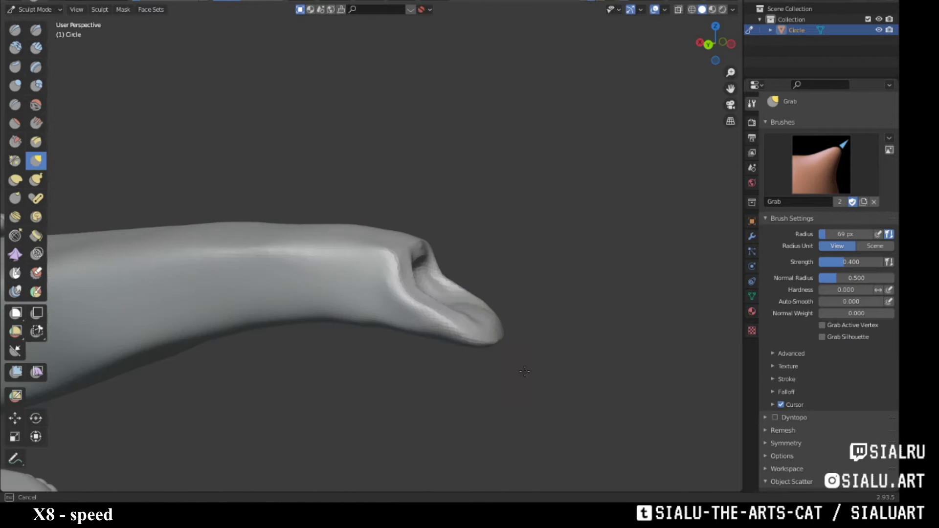
{"action": "mouse_move", "coordinate": [524, 371]}
{"action": "middle_mouse_down"}
{"action": "mouse_move", "coordinate": [384, 273]}
{"action": "mouse_move", "coordinate": [432, 310]}
{"action": "mouse_move", "coordinate": [448, 260]}
{"action": "mouse_move", "coordinate": [321, 289]}
{"action": "mouse_move", "coordinate": [302, 319]}
{"action": "mouse_move", "coordinate": [415, 283]}
{"action": "mouse_move", "coordinate": [440, 324]}
{"action": "mouse_move", "coordinate": [323, 203]}
{"action": "mouse_move", "coordinate": [324, 258]}
{"action": "mouse_move", "coordinate": [380, 275]}
{"action": "mouse_move", "coordinate": [274, 273]}
{"action": "mouse_move", "coordinate": [409, 274]}
{"action": "mouse_move", "coordinate": [345, 241]}
{"action": "mouse_move", "coordinate": [469, 297]}
{"action": "mouse_move", "coordinate": [308, 273]}
{"action": "mouse_move", "coordinate": [334, 321]}
{"action": "middle_mouse_up"}
Even out the spout surface with Clay Strips, leaving a hollow slotted opening.
{"action": "key", "text": "c"}
{"action": "mouse_move", "coordinate": [299, 367]}
{"action": "middle_mouse_down"}
{"action": "mouse_move", "coordinate": [356, 325]}
{"action": "mouse_move", "coordinate": [442, 227]}
{"action": "mouse_move", "coordinate": [431, 253]}
{"action": "middle_mouse_up"}
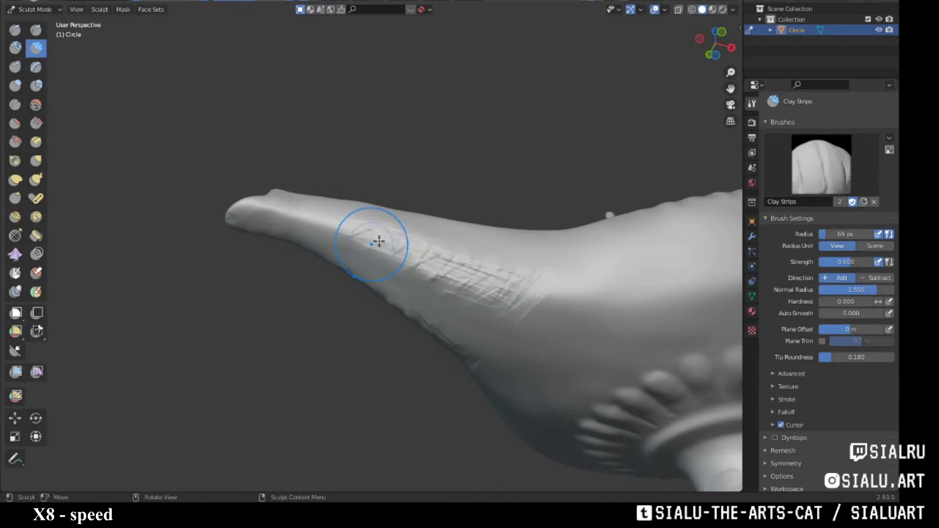
{"action": "mouse_move", "coordinate": [380, 241]}
{"action": "middle_mouse_down"}
{"action": "mouse_move", "coordinate": [399, 245]}
{"action": "mouse_move", "coordinate": [413, 299]}
{"action": "middle_mouse_up"}
{"action": "scroll", "coordinate": [487, 304], "scroll_direction": "down", "scroll_amount": 2}
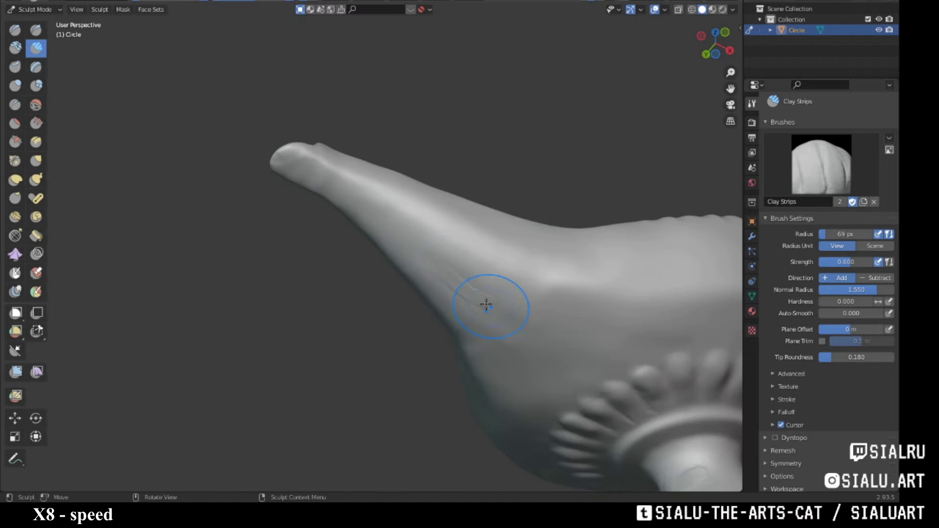
{"action": "scroll", "coordinate": [576, 268], "scroll_direction": "down", "scroll_amount": 3}
{"action": "scroll", "coordinate": [469, 305], "scroll_direction": "up", "scroll_amount": 5}
{"action": "mouse_move", "coordinate": [483, 272]}
{"action": "middle_mouse_down"}
{"action": "mouse_move", "coordinate": [535, 262]}
{"action": "mouse_move", "coordinate": [361, 224]}
{"action": "mouse_move", "coordinate": [466, 325]}
{"action": "mouse_move", "coordinate": [435, 279]}
{"action": "mouse_move", "coordinate": [367, 220]}
{"action": "mouse_move", "coordinate": [266, 224]}
{"action": "mouse_move", "coordinate": [373, 319]}
{"action": "mouse_move", "coordinate": [373, 240]}
{"action": "mouse_move", "coordinate": [306, 235]}
{"action": "mouse_move", "coordinate": [274, 193]}
{"action": "mouse_move", "coordinate": [407, 212]}
{"action": "mouse_move", "coordinate": [370, 238]}
{"action": "mouse_move", "coordinate": [344, 293]}
{"action": "mouse_move", "coordinate": [447, 269]}
{"action": "mouse_move", "coordinate": [448, 218]}
{"action": "mouse_move", "coordinate": [503, 207]}
{"action": "middle_mouse_up"}
Build up Clay Strips clay on the bowl's ridged underside beneath the handle, forming a small spur.
{"action": "key", "text": "g"}
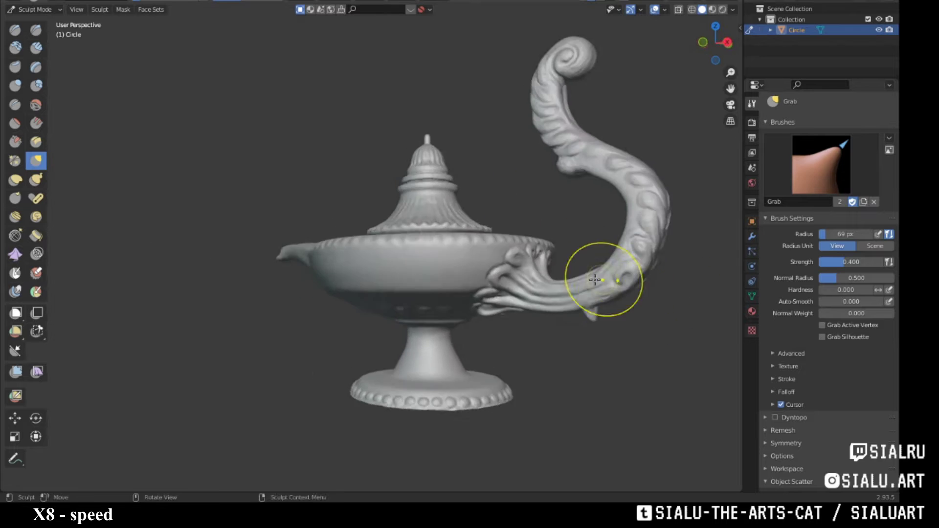
{"action": "middle_click_drag", "start_coordinate": [602, 279], "coordinate": [308, 237]}
{"action": "scroll", "coordinate": [308, 236], "scroll_direction": "up", "scroll_amount": 5}
{"action": "key", "text": "c"}
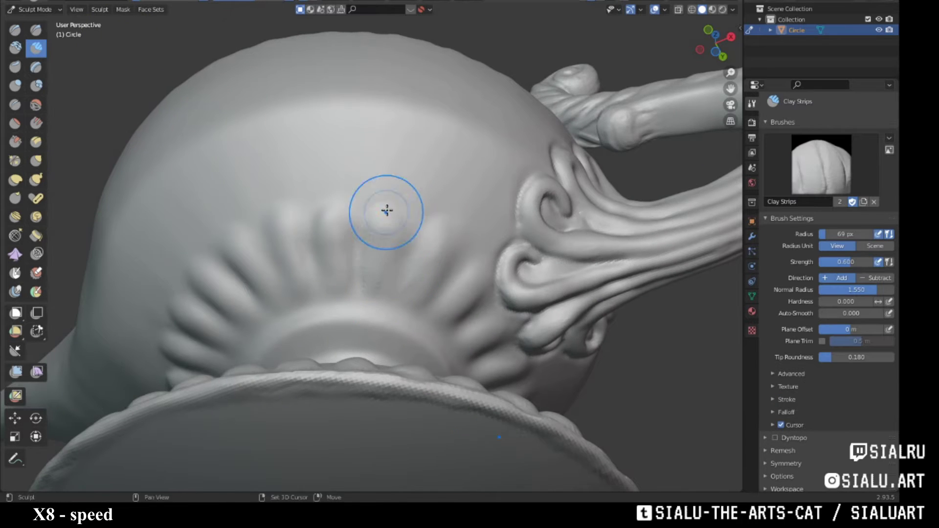
{"action": "mouse_move", "coordinate": [387, 210]}
{"action": "middle_mouse_down"}
{"action": "mouse_move", "coordinate": [403, 237]}
{"action": "mouse_move", "coordinate": [384, 210]}
{"action": "mouse_move", "coordinate": [421, 207]}
{"action": "mouse_move", "coordinate": [338, 206]}
{"action": "mouse_move", "coordinate": [304, 157]}
{"action": "mouse_move", "coordinate": [454, 249]}
{"action": "middle_mouse_up"}
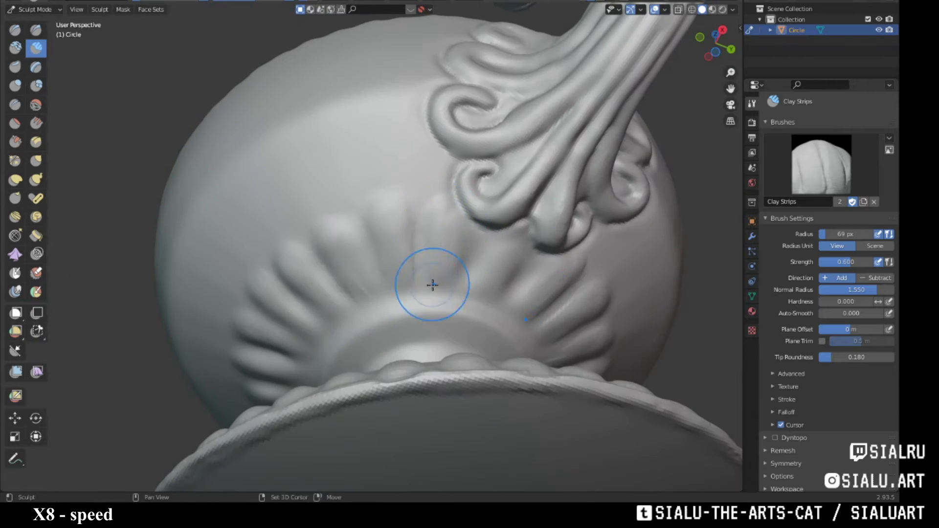
{"action": "mouse_move", "coordinate": [433, 285]}
{"action": "middle_mouse_down"}
{"action": "mouse_move", "coordinate": [383, 269]}
{"action": "mouse_move", "coordinate": [400, 251]}
{"action": "mouse_move", "coordinate": [372, 238]}
{"action": "middle_mouse_up"}
{"action": "scroll", "coordinate": [400, 251], "scroll_direction": "down", "scroll_amount": 5}
{"action": "scroll", "coordinate": [372, 237], "scroll_direction": "up", "scroll_amount": 6}
{"action": "mouse_move", "coordinate": [566, 215]}
{"action": "middle_mouse_down"}
{"action": "mouse_move", "coordinate": [460, 216]}
{"action": "mouse_move", "coordinate": [410, 289]}
{"action": "mouse_move", "coordinate": [436, 195]}
{"action": "mouse_move", "coordinate": [529, 181]}
{"action": "mouse_move", "coordinate": [390, 171]}
{"action": "mouse_move", "coordinate": [545, 204]}
{"action": "mouse_move", "coordinate": [250, 201]}
{"action": "mouse_move", "coordinate": [473, 234]}
{"action": "mouse_move", "coordinate": [286, 236]}
{"action": "mouse_move", "coordinate": [489, 264]}
{"action": "mouse_move", "coordinate": [551, 225]}
{"action": "mouse_move", "coordinate": [420, 248]}
{"action": "mouse_move", "coordinate": [615, 255]}
{"action": "mouse_move", "coordinate": [535, 220]}
{"action": "mouse_move", "coordinate": [478, 227]}
{"action": "mouse_move", "coordinate": [496, 210]}
{"action": "mouse_move", "coordinate": [446, 189]}
{"action": "mouse_move", "coordinate": [442, 119]}
{"action": "mouse_move", "coordinate": [364, 197]}
{"action": "middle_mouse_up"}
{"action": "key", "text": "shift+x"}
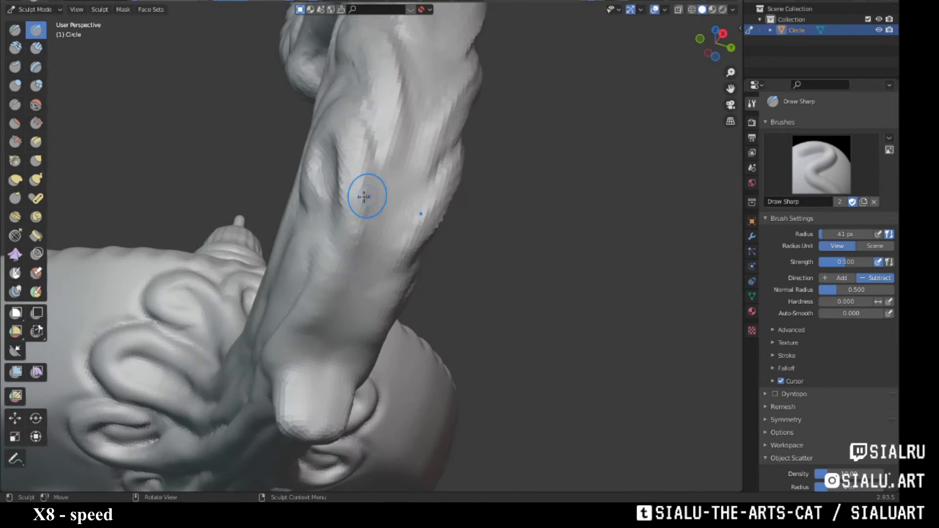
Carve sharp subtractive grooves into the swirl ornaments on the curved handle.
{"action": "mouse_move", "coordinate": [357, 274]}
{"action": "middle_mouse_down"}
{"action": "mouse_move", "coordinate": [469, 284]}
{"action": "mouse_move", "coordinate": [492, 273]}
{"action": "middle_mouse_up"}
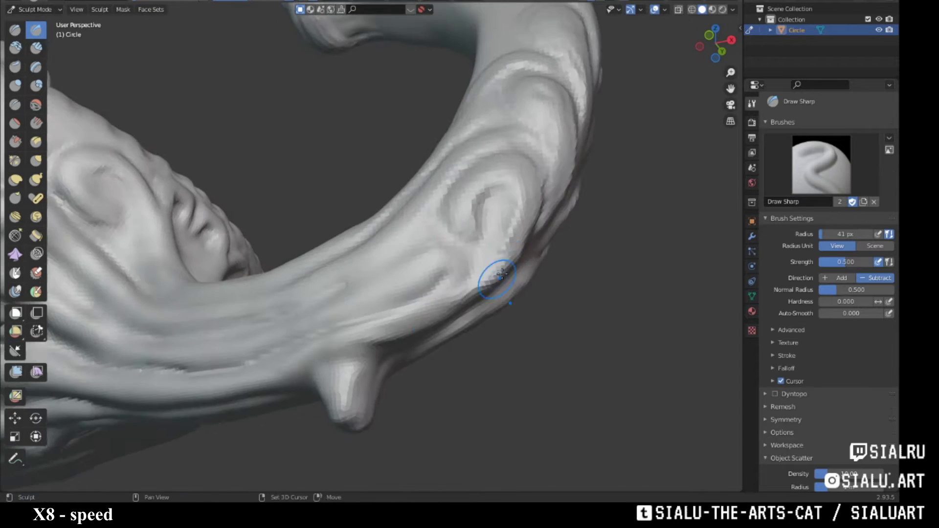
{"action": "left_click_drag", "start_coordinate": [493, 273], "coordinate": [491, 300]}
{"action": "mouse_move", "coordinate": [491, 299]}
{"action": "middle_mouse_down"}
{"action": "mouse_move", "coordinate": [503, 198]}
{"action": "mouse_move", "coordinate": [330, 195]}
{"action": "mouse_move", "coordinate": [505, 189]}
{"action": "mouse_move", "coordinate": [502, 298]}
{"action": "middle_mouse_up"}
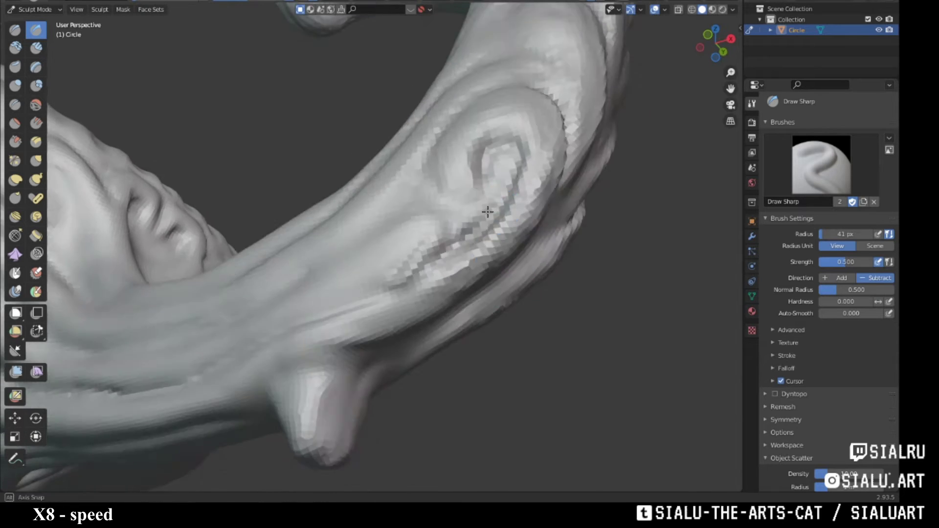
{"action": "mouse_move", "coordinate": [541, 206]}
{"action": "middle_mouse_down"}
{"action": "mouse_move", "coordinate": [376, 234]}
{"action": "mouse_move", "coordinate": [363, 197]}
{"action": "mouse_move", "coordinate": [394, 256]}
{"action": "mouse_move", "coordinate": [430, 246]}
{"action": "mouse_move", "coordinate": [429, 228]}
{"action": "middle_mouse_up"}
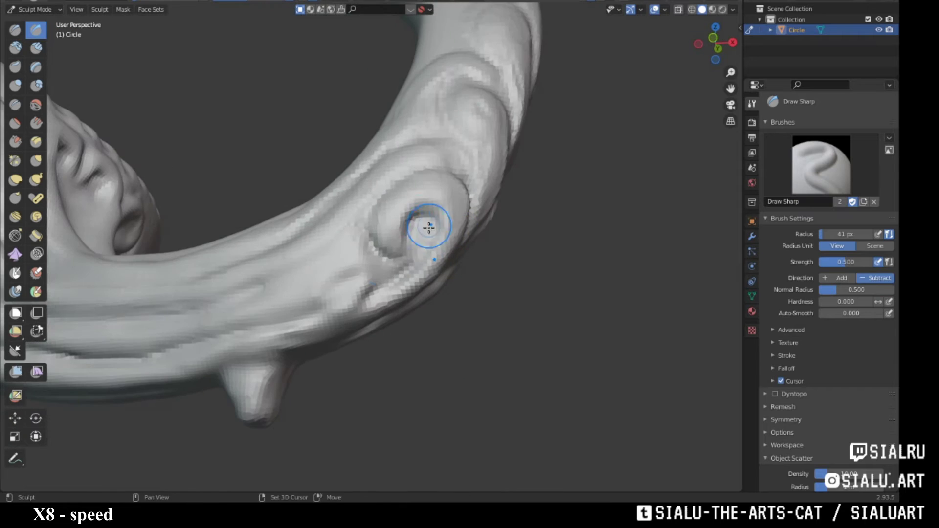
{"action": "mouse_move", "coordinate": [440, 274]}
{"action": "middle_mouse_down"}
{"action": "mouse_move", "coordinate": [256, 243]}
{"action": "mouse_move", "coordinate": [282, 245]}
{"action": "mouse_move", "coordinate": [385, 308]}
{"action": "mouse_move", "coordinate": [274, 279]}
{"action": "mouse_move", "coordinate": [404, 313]}
{"action": "mouse_move", "coordinate": [409, 253]}
{"action": "mouse_move", "coordinate": [411, 296]}
{"action": "mouse_move", "coordinate": [373, 291]}
{"action": "mouse_move", "coordinate": [478, 295]}
{"action": "mouse_move", "coordinate": [443, 296]}
{"action": "mouse_move", "coordinate": [425, 314]}
{"action": "mouse_move", "coordinate": [358, 321]}
{"action": "mouse_move", "coordinate": [315, 268]}
{"action": "mouse_move", "coordinate": [460, 329]}
{"action": "middle_mouse_up"}
{"action": "mouse_move", "coordinate": [680, 265]}
{"action": "middle_mouse_down"}
{"action": "mouse_move", "coordinate": [612, 298]}
{"action": "mouse_move", "coordinate": [560, 341]}
{"action": "mouse_move", "coordinate": [618, 339]}
{"action": "mouse_move", "coordinate": [522, 252]}
{"action": "mouse_move", "coordinate": [289, 245]}
{"action": "mouse_move", "coordinate": [338, 226]}
{"action": "mouse_move", "coordinate": [404, 268]}
{"action": "mouse_move", "coordinate": [538, 311]}
{"action": "mouse_move", "coordinate": [524, 321]}
{"action": "mouse_move", "coordinate": [537, 298]}
{"action": "mouse_move", "coordinate": [524, 252]}
{"action": "middle_mouse_up"}
{"action": "scroll", "coordinate": [377, 251], "scroll_direction": "up", "scroll_amount": 4}
Reselect Draw Sharp and deepen the curling grooves around the handle from new angles.
{"action": "left_click", "coordinate": [36, 29]}
{"action": "middle_click_drag", "start_coordinate": [343, 235], "coordinate": [409, 262]}
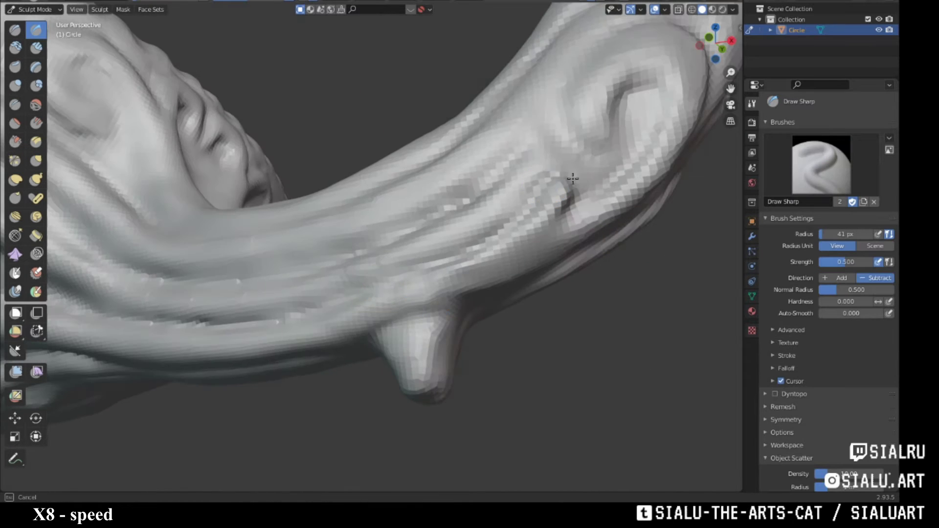
{"action": "middle_click_drag", "start_coordinate": [536, 210], "coordinate": [523, 220]}
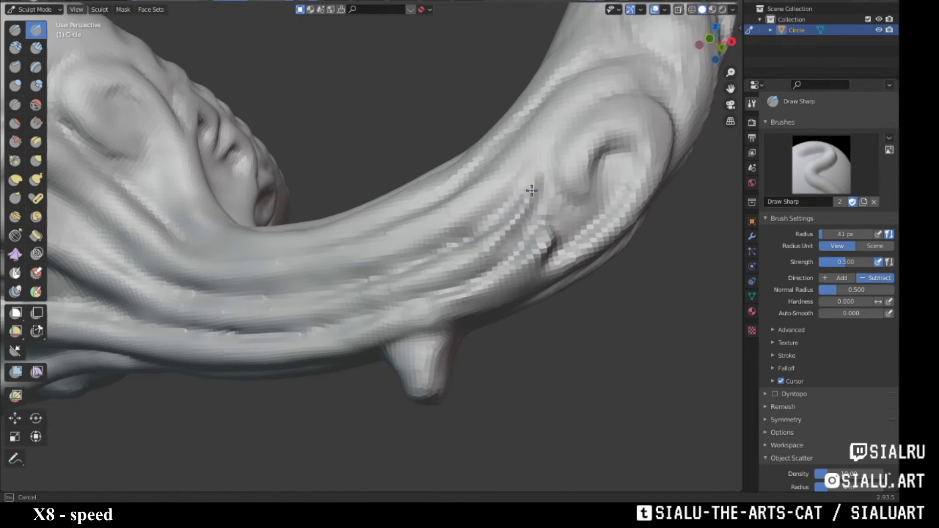
{"action": "mouse_move", "coordinate": [538, 176]}
{"action": "middle_mouse_down"}
{"action": "mouse_move", "coordinate": [487, 264]}
{"action": "mouse_move", "coordinate": [445, 248]}
{"action": "mouse_move", "coordinate": [448, 208]}
{"action": "middle_mouse_up"}
{"action": "mouse_move", "coordinate": [434, 327]}
{"action": "middle_mouse_down"}
{"action": "mouse_move", "coordinate": [450, 336]}
{"action": "mouse_move", "coordinate": [495, 321]}
{"action": "mouse_move", "coordinate": [392, 350]}
{"action": "mouse_move", "coordinate": [417, 218]}
{"action": "mouse_move", "coordinate": [375, 251]}
{"action": "mouse_move", "coordinate": [466, 294]}
{"action": "mouse_move", "coordinate": [410, 272]}
{"action": "middle_mouse_up"}
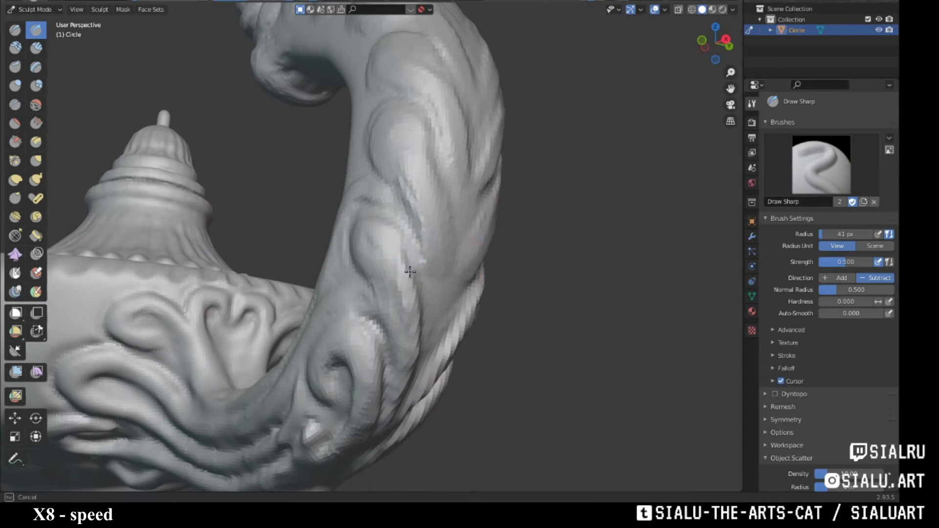
{"action": "mouse_move", "coordinate": [406, 218]}
{"action": "middle_mouse_down"}
{"action": "mouse_move", "coordinate": [377, 294]}
{"action": "mouse_move", "coordinate": [470, 287]}
{"action": "mouse_move", "coordinate": [509, 298]}
{"action": "mouse_move", "coordinate": [428, 299]}
{"action": "middle_mouse_up"}
{"action": "key", "text": "g"}
{"action": "mouse_move", "coordinate": [533, 254]}
{"action": "middle_mouse_down"}
{"action": "mouse_move", "coordinate": [445, 279]}
{"action": "mouse_move", "coordinate": [325, 237]}
{"action": "mouse_move", "coordinate": [291, 255]}
{"action": "mouse_move", "coordinate": [435, 240]}
{"action": "mouse_move", "coordinate": [270, 289]}
{"action": "middle_mouse_up"}
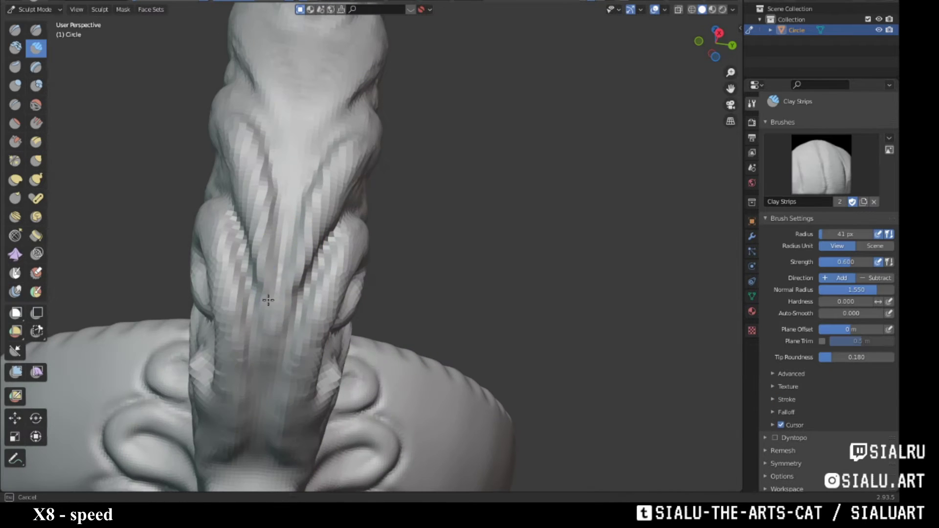
Raise and soften the spiral swirl carvings around the handle's curled upper tip.
{"action": "mouse_move", "coordinate": [266, 185]}
{"action": "middle_mouse_down"}
{"action": "mouse_move", "coordinate": [247, 209]}
{"action": "mouse_move", "coordinate": [411, 256]}
{"action": "mouse_move", "coordinate": [471, 247]}
{"action": "middle_mouse_up"}
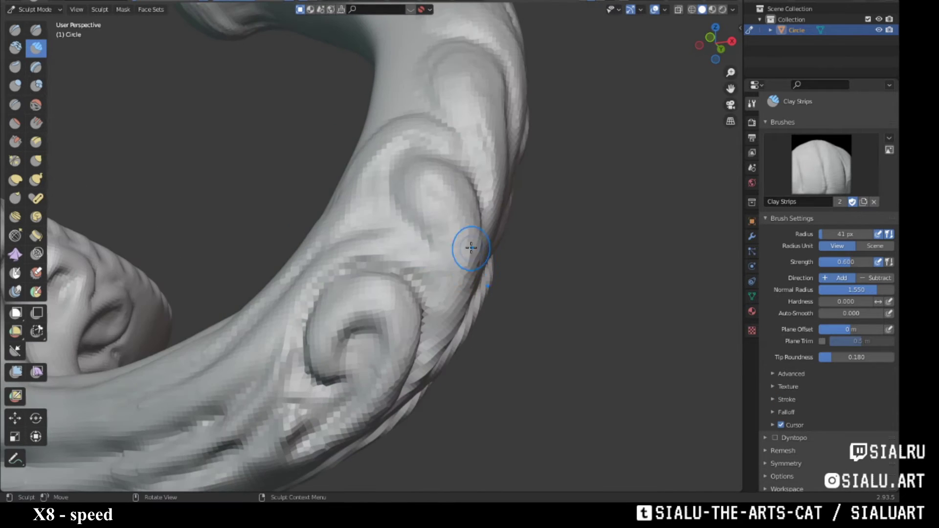
{"action": "mouse_move", "coordinate": [433, 295]}
{"action": "middle_mouse_down"}
{"action": "mouse_move", "coordinate": [296, 312]}
{"action": "mouse_move", "coordinate": [369, 266]}
{"action": "mouse_move", "coordinate": [367, 224]}
{"action": "mouse_move", "coordinate": [700, 2]}
{"action": "middle_mouse_up"}
{"action": "mouse_move", "coordinate": [337, 286]}
{"action": "middle_mouse_down"}
{"action": "mouse_move", "coordinate": [365, 191]}
{"action": "mouse_move", "coordinate": [373, 195]}
{"action": "mouse_move", "coordinate": [276, 172]}
{"action": "middle_mouse_up"}
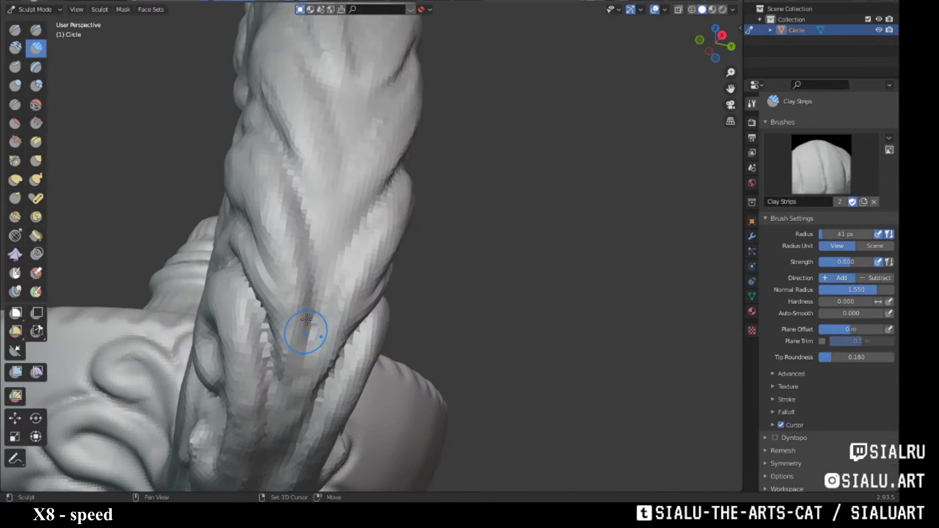
{"action": "mouse_move", "coordinate": [307, 319]}
{"action": "middle_mouse_down"}
{"action": "mouse_move", "coordinate": [339, 268]}
{"action": "mouse_move", "coordinate": [324, 328]}
{"action": "mouse_move", "coordinate": [304, 262]}
{"action": "mouse_move", "coordinate": [453, 215]}
{"action": "mouse_move", "coordinate": [277, 335]}
{"action": "middle_mouse_up"}
{"action": "mouse_move", "coordinate": [368, 288]}
{"action": "middle_mouse_down"}
{"action": "mouse_move", "coordinate": [345, 246]}
{"action": "mouse_move", "coordinate": [430, 236]}
{"action": "mouse_move", "coordinate": [404, 273]}
{"action": "mouse_move", "coordinate": [384, 273]}
{"action": "mouse_move", "coordinate": [386, 296]}
{"action": "mouse_move", "coordinate": [432, 241]}
{"action": "mouse_move", "coordinate": [392, 266]}
{"action": "mouse_move", "coordinate": [342, 263]}
{"action": "mouse_move", "coordinate": [422, 226]}
{"action": "mouse_move", "coordinate": [361, 238]}
{"action": "mouse_move", "coordinate": [319, 319]}
{"action": "mouse_move", "coordinate": [297, 324]}
{"action": "mouse_move", "coordinate": [342, 256]}
{"action": "mouse_move", "coordinate": [283, 287]}
{"action": "mouse_move", "coordinate": [409, 283]}
{"action": "mouse_move", "coordinate": [411, 292]}
{"action": "mouse_move", "coordinate": [346, 243]}
{"action": "mouse_move", "coordinate": [336, 273]}
{"action": "mouse_move", "coordinate": [372, 230]}
{"action": "mouse_move", "coordinate": [408, 251]}
{"action": "mouse_move", "coordinate": [335, 214]}
{"action": "middle_mouse_up"}
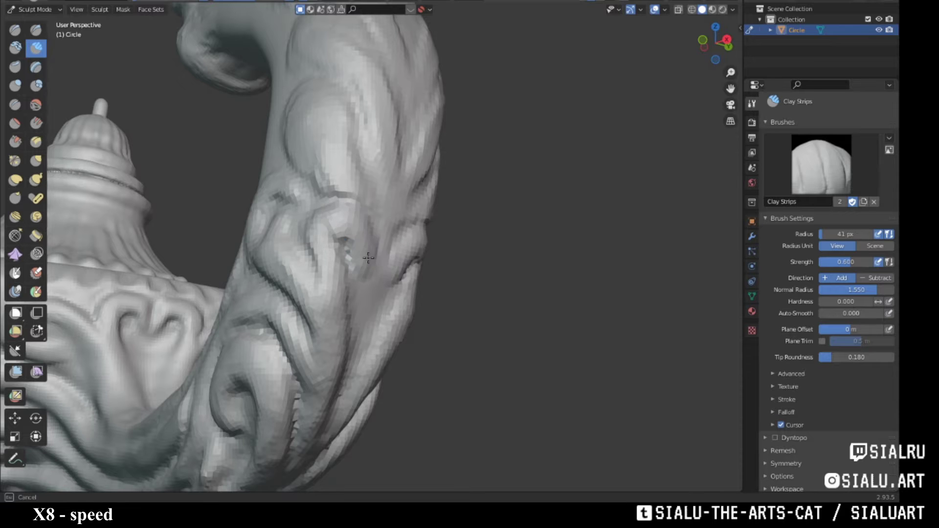
{"action": "mouse_move", "coordinate": [351, 361]}
{"action": "middle_mouse_down"}
{"action": "mouse_move", "coordinate": [331, 215]}
{"action": "mouse_move", "coordinate": [430, 184]}
{"action": "mouse_move", "coordinate": [376, 288]}
{"action": "mouse_move", "coordinate": [361, 231]}
{"action": "mouse_move", "coordinate": [320, 308]}
{"action": "middle_mouse_up"}
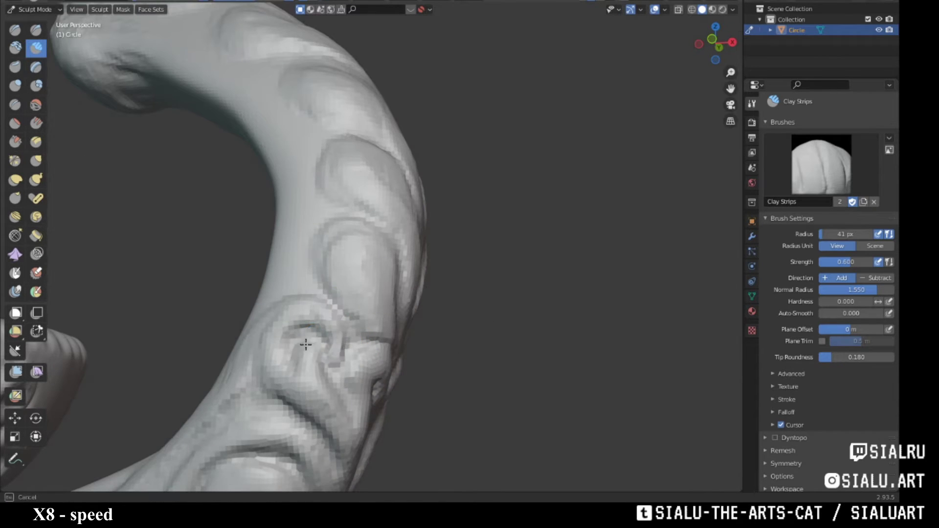
{"action": "mouse_move", "coordinate": [306, 344]}
{"action": "middle_mouse_down"}
{"action": "mouse_move", "coordinate": [388, 325]}
{"action": "mouse_move", "coordinate": [314, 329]}
{"action": "mouse_move", "coordinate": [361, 310]}
{"action": "mouse_move", "coordinate": [314, 392]}
{"action": "mouse_move", "coordinate": [361, 246]}
{"action": "mouse_move", "coordinate": [367, 299]}
{"action": "mouse_move", "coordinate": [387, 272]}
{"action": "mouse_move", "coordinate": [379, 359]}
{"action": "mouse_move", "coordinate": [347, 370]}
{"action": "mouse_move", "coordinate": [373, 289]}
{"action": "mouse_move", "coordinate": [342, 360]}
{"action": "mouse_move", "coordinate": [394, 262]}
{"action": "mouse_move", "coordinate": [352, 429]}
{"action": "middle_mouse_up"}
Carve Draw Sharp grooves around the handle's curled scroll tip.
{"action": "key", "text": "d"}
{"action": "mouse_move", "coordinate": [440, 308]}
{"action": "middle_mouse_down"}
{"action": "mouse_move", "coordinate": [335, 363]}
{"action": "mouse_move", "coordinate": [416, 339]}
{"action": "mouse_move", "coordinate": [440, 314]}
{"action": "mouse_move", "coordinate": [277, 328]}
{"action": "mouse_move", "coordinate": [446, 377]}
{"action": "mouse_move", "coordinate": [409, 350]}
{"action": "mouse_move", "coordinate": [254, 336]}
{"action": "mouse_move", "coordinate": [479, 308]}
{"action": "mouse_move", "coordinate": [416, 224]}
{"action": "mouse_move", "coordinate": [328, 307]}
{"action": "mouse_move", "coordinate": [344, 357]}
{"action": "mouse_move", "coordinate": [454, 337]}
{"action": "middle_mouse_up"}
{"action": "mouse_move", "coordinate": [528, 253]}
{"action": "middle_mouse_down"}
{"action": "mouse_move", "coordinate": [401, 313]}
{"action": "mouse_move", "coordinate": [377, 304]}
{"action": "middle_mouse_up"}
{"action": "scroll", "coordinate": [523, 262], "scroll_direction": "up", "scroll_amount": 2}
{"action": "middle_click_drag", "start_coordinate": [523, 262], "coordinate": [372, 234]}
{"action": "scroll", "coordinate": [335, 209], "scroll_direction": "up", "scroll_amount": 3}
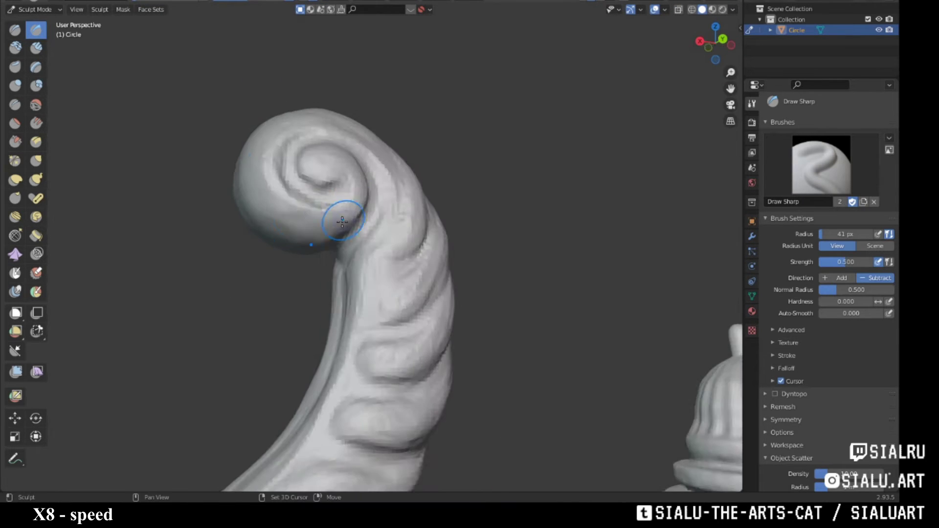
{"action": "scroll", "coordinate": [329, 157], "scroll_direction": "up", "scroll_amount": 2}
{"action": "middle_click_drag", "start_coordinate": [342, 155], "coordinate": [317, 212]}
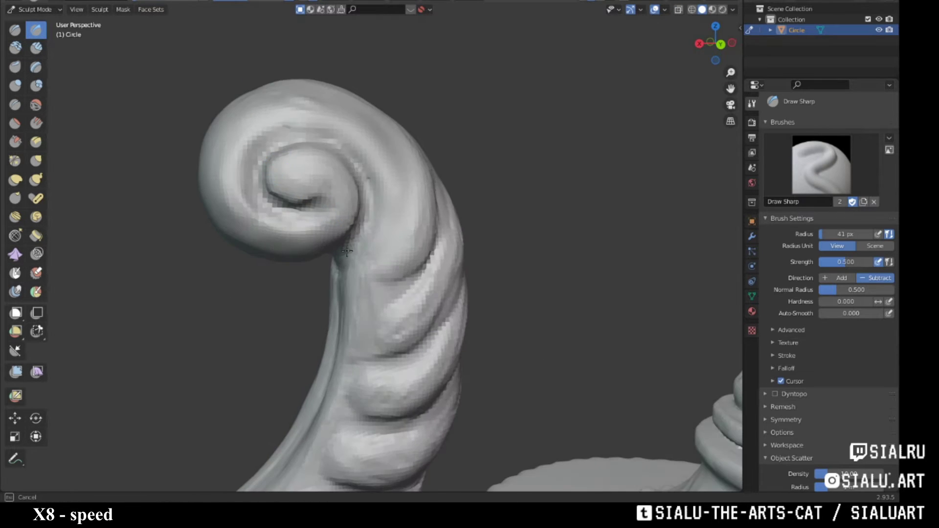
Carve curving grooves along the sides of the curled handle.
{"action": "mouse_move", "coordinate": [245, 202]}
{"action": "middle_mouse_down"}
{"action": "mouse_move", "coordinate": [304, 168]}
{"action": "mouse_move", "coordinate": [291, 203]}
{"action": "middle_mouse_up"}
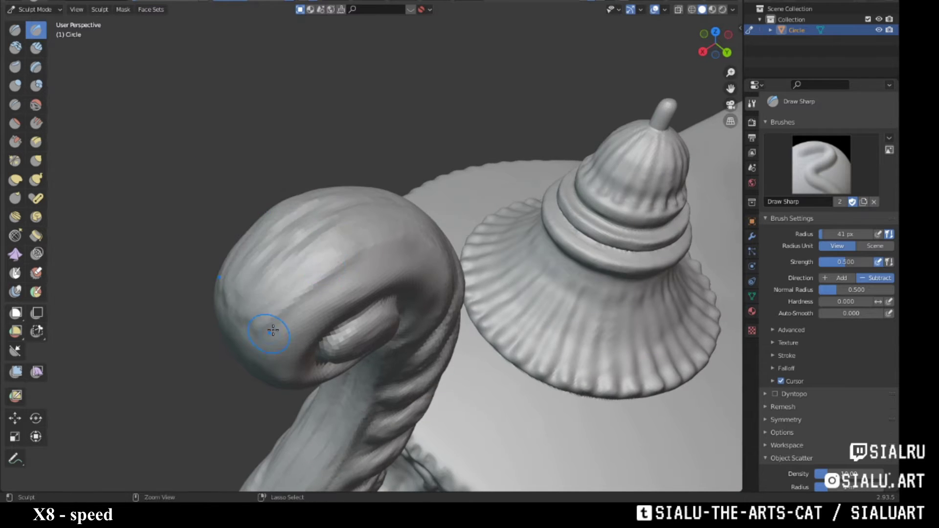
{"action": "mouse_move", "coordinate": [273, 331]}
{"action": "middle_mouse_down"}
{"action": "mouse_move", "coordinate": [377, 204]}
{"action": "mouse_move", "coordinate": [248, 216]}
{"action": "mouse_move", "coordinate": [418, 251]}
{"action": "middle_mouse_up"}
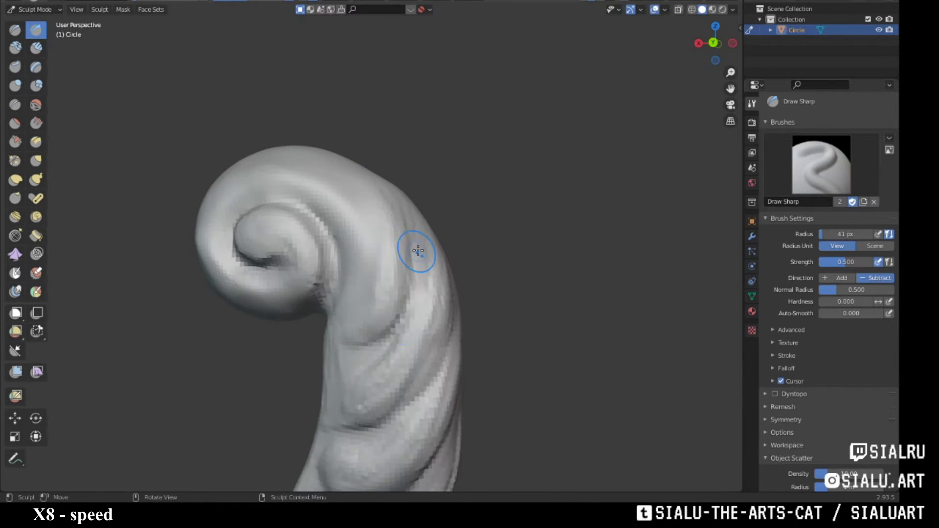
{"action": "mouse_move", "coordinate": [293, 196]}
{"action": "middle_mouse_down"}
{"action": "mouse_move", "coordinate": [341, 209]}
{"action": "mouse_move", "coordinate": [346, 168]}
{"action": "mouse_move", "coordinate": [364, 170]}
{"action": "middle_mouse_up"}
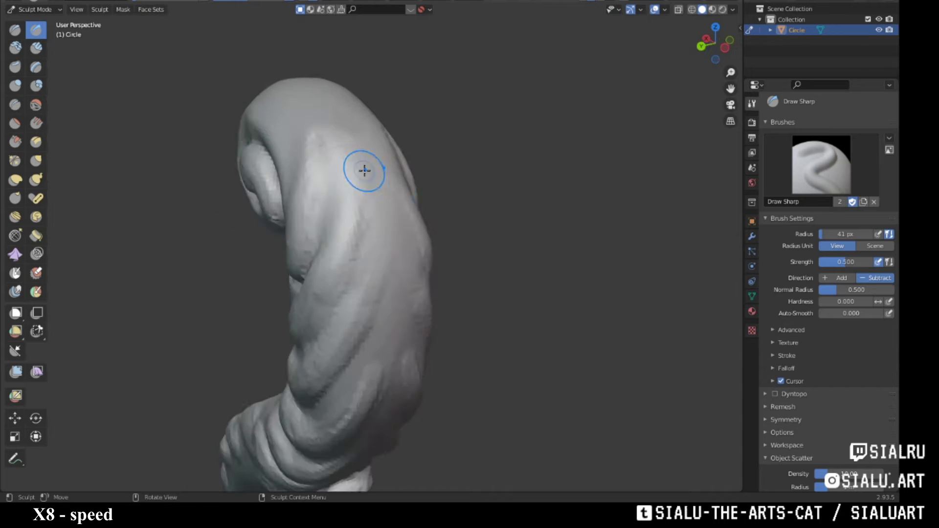
{"action": "mouse_move", "coordinate": [399, 254]}
{"action": "middle_mouse_down"}
{"action": "mouse_move", "coordinate": [388, 283]}
{"action": "mouse_move", "coordinate": [350, 246]}
{"action": "mouse_move", "coordinate": [361, 142]}
{"action": "mouse_move", "coordinate": [368, 254]}
{"action": "middle_mouse_up"}
{"action": "mouse_move", "coordinate": [412, 194]}
{"action": "middle_mouse_down"}
{"action": "mouse_move", "coordinate": [392, 272]}
{"action": "mouse_move", "coordinate": [379, 229]}
{"action": "mouse_move", "coordinate": [435, 325]}
{"action": "middle_mouse_up"}
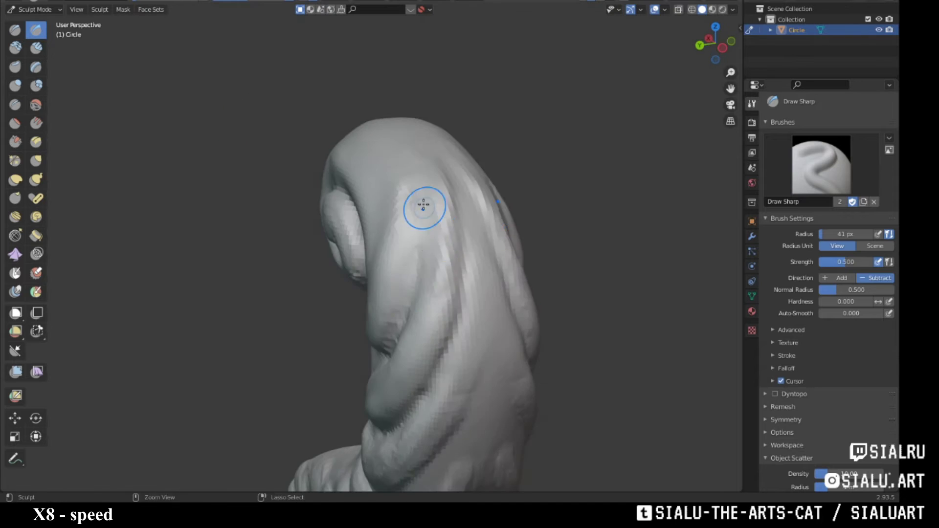
{"action": "middle_click_drag", "start_coordinate": [368, 406], "coordinate": [457, 306]}
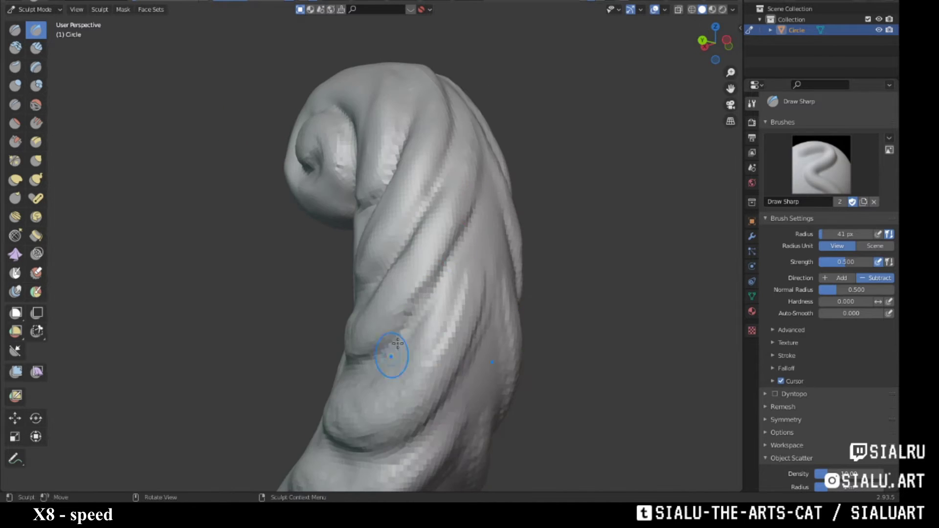
{"action": "mouse_move", "coordinate": [418, 239]}
{"action": "middle_mouse_down"}
{"action": "mouse_move", "coordinate": [478, 260]}
{"action": "mouse_move", "coordinate": [377, 293]}
{"action": "middle_mouse_up"}
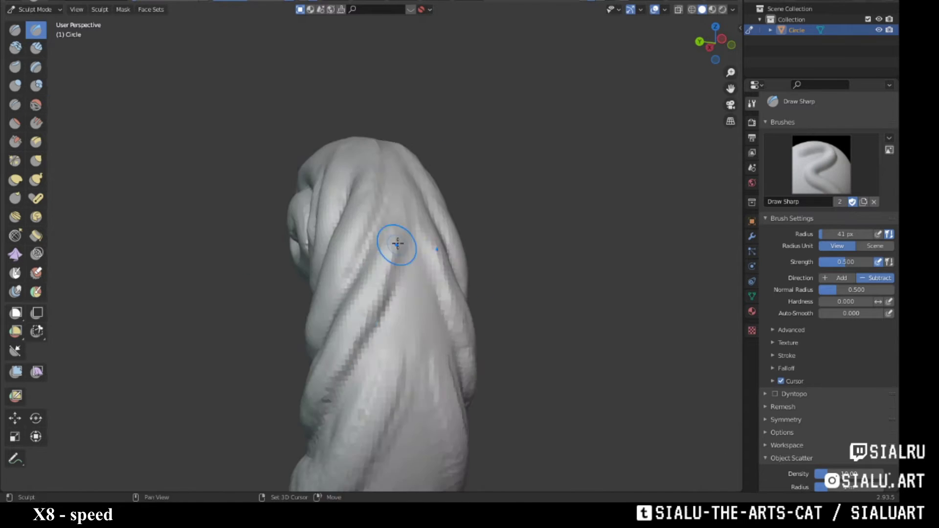
{"action": "mouse_move", "coordinate": [386, 276]}
{"action": "middle_mouse_down"}
{"action": "mouse_move", "coordinate": [441, 245]}
{"action": "mouse_move", "coordinate": [355, 248]}
{"action": "mouse_move", "coordinate": [372, 296]}
{"action": "middle_mouse_up"}
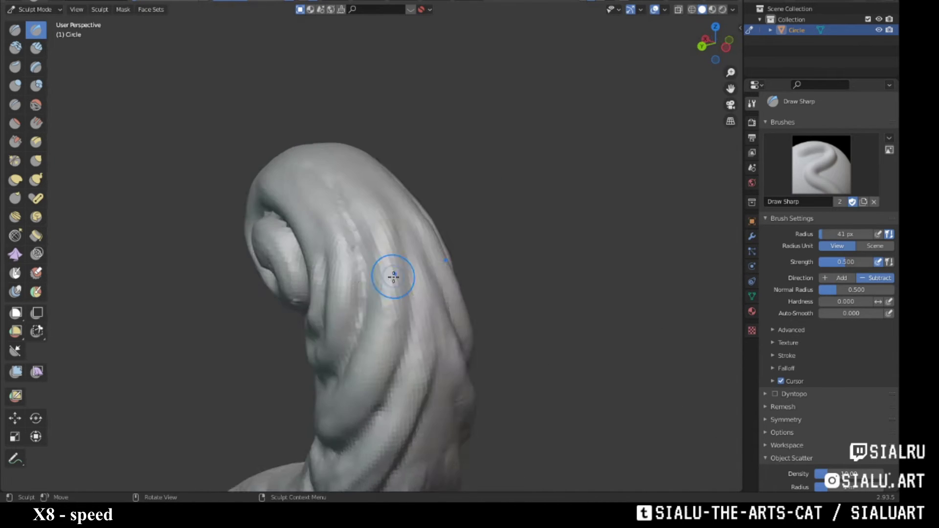
{"action": "mouse_move", "coordinate": [408, 328]}
{"action": "middle_mouse_down"}
{"action": "mouse_move", "coordinate": [381, 252]}
{"action": "mouse_move", "coordinate": [456, 224]}
{"action": "middle_mouse_up"}
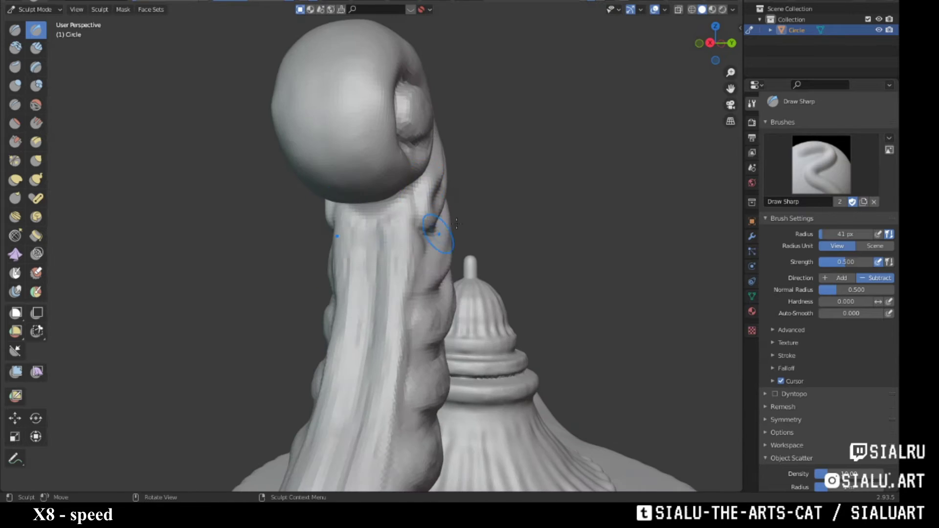
{"action": "mouse_move", "coordinate": [397, 258]}
{"action": "middle_mouse_down"}
{"action": "mouse_move", "coordinate": [411, 252]}
{"action": "mouse_move", "coordinate": [395, 296]}
{"action": "middle_mouse_up"}
Continue grooving the curled handle's lobes from several angles near the lid.
{"action": "scroll", "coordinate": [467, 261], "scroll_direction": "down", "scroll_amount": 3}
{"action": "middle_click_drag", "start_coordinate": [467, 261], "coordinate": [388, 299]}
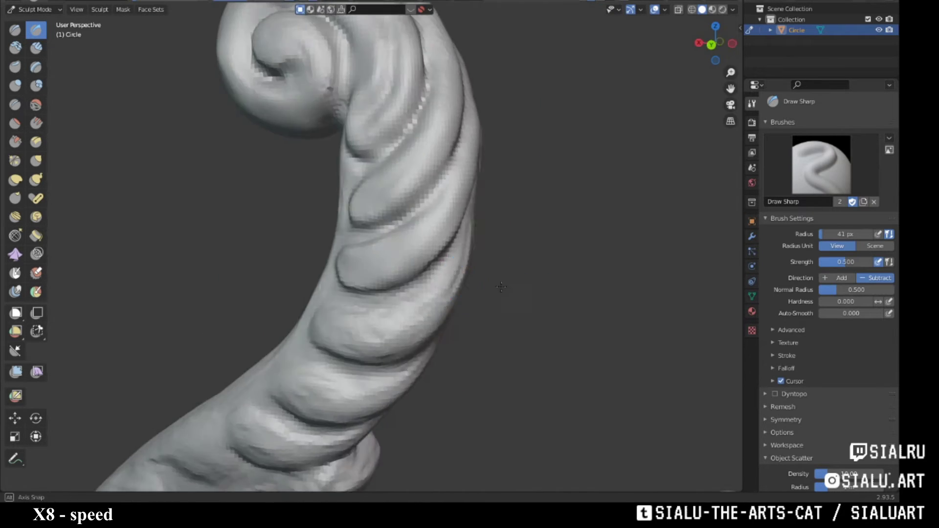
{"action": "scroll", "coordinate": [388, 299], "scroll_direction": "up", "scroll_amount": 3}
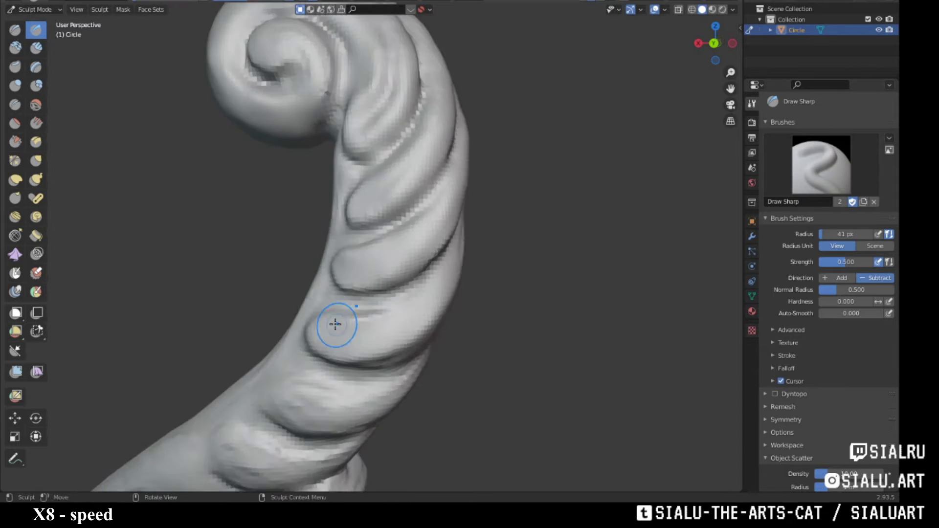
{"action": "mouse_move", "coordinate": [325, 325]}
{"action": "middle_mouse_down"}
{"action": "mouse_move", "coordinate": [421, 241]}
{"action": "mouse_move", "coordinate": [435, 268]}
{"action": "middle_mouse_up"}
{"action": "scroll", "coordinate": [392, 279], "scroll_direction": "down", "scroll_amount": 3}
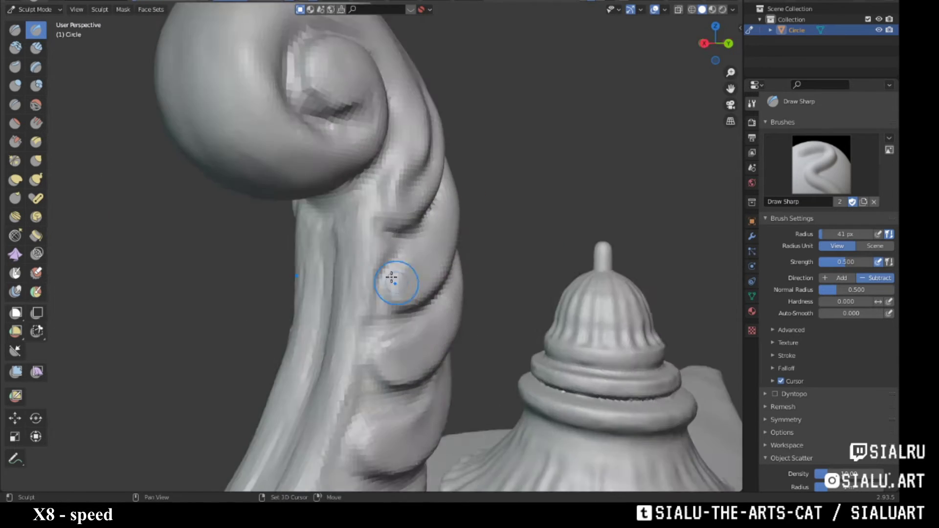
{"action": "scroll", "coordinate": [391, 279], "scroll_direction": "up", "scroll_amount": 3}
{"action": "scroll", "coordinate": [373, 306], "scroll_direction": "up", "scroll_amount": 2}
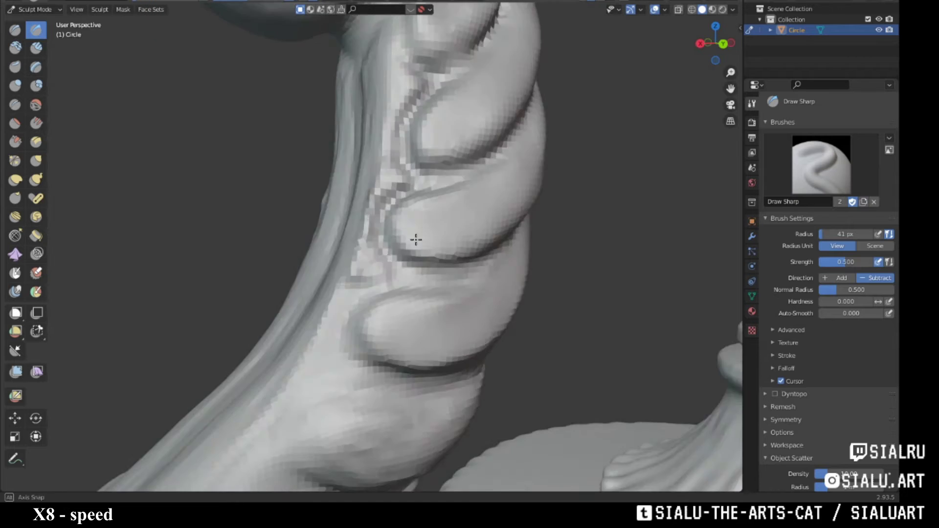
{"action": "mouse_move", "coordinate": [373, 307]}
{"action": "middle_mouse_down"}
{"action": "mouse_move", "coordinate": [386, 271]}
{"action": "mouse_move", "coordinate": [361, 220]}
{"action": "mouse_move", "coordinate": [354, 374]}
{"action": "mouse_move", "coordinate": [399, 266]}
{"action": "mouse_move", "coordinate": [367, 293]}
{"action": "mouse_move", "coordinate": [430, 241]}
{"action": "middle_mouse_up"}
{"action": "scroll", "coordinate": [386, 272], "scroll_direction": "down", "scroll_amount": 3}
{"action": "scroll", "coordinate": [372, 205], "scroll_direction": "up", "scroll_amount": 2}
Outline the ribbed lobes on the handle's neck and carve a deep groove along the arm.
{"action": "mouse_move", "coordinate": [373, 203]}
{"action": "middle_mouse_down"}
{"action": "mouse_move", "coordinate": [369, 392]}
{"action": "mouse_move", "coordinate": [383, 289]}
{"action": "mouse_move", "coordinate": [404, 304]}
{"action": "mouse_move", "coordinate": [357, 279]}
{"action": "mouse_move", "coordinate": [388, 210]}
{"action": "mouse_move", "coordinate": [368, 152]}
{"action": "mouse_move", "coordinate": [387, 174]}
{"action": "mouse_move", "coordinate": [371, 172]}
{"action": "mouse_move", "coordinate": [398, 289]}
{"action": "middle_mouse_up"}
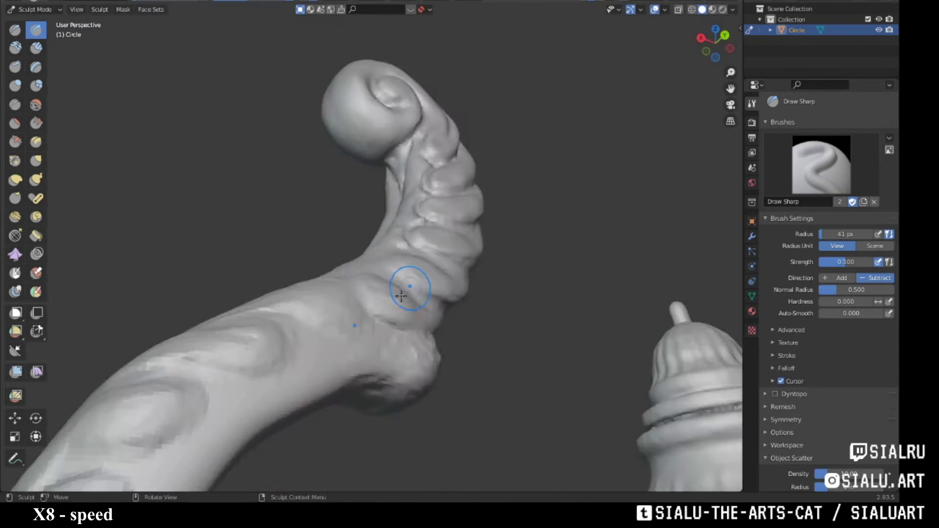
{"action": "scroll", "coordinate": [415, 229], "scroll_direction": "up", "scroll_amount": 3}
{"action": "middle_click_drag", "start_coordinate": [415, 229], "coordinate": [435, 276]}
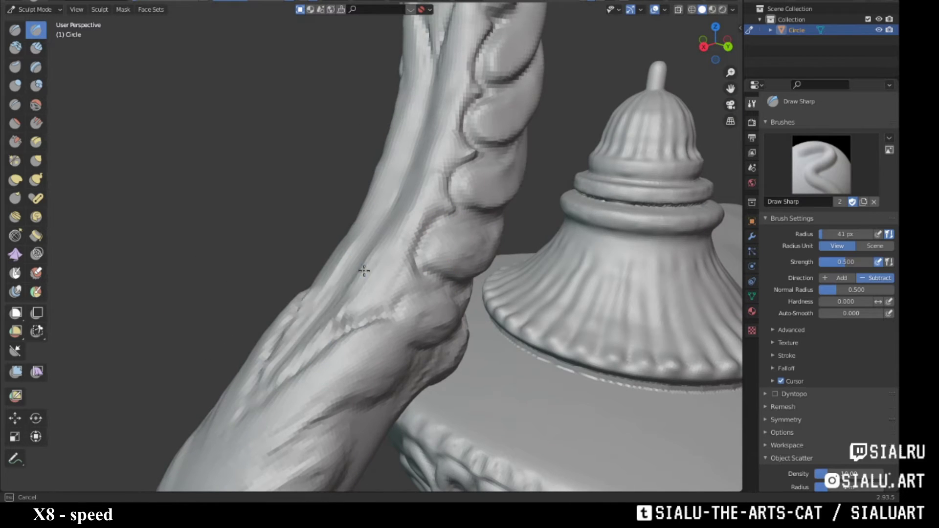
{"action": "mouse_move", "coordinate": [364, 271]}
{"action": "middle_mouse_down"}
{"action": "mouse_move", "coordinate": [419, 325]}
{"action": "mouse_move", "coordinate": [414, 293]}
{"action": "middle_mouse_up"}
{"action": "scroll", "coordinate": [283, 371], "scroll_direction": "up", "scroll_amount": 2}
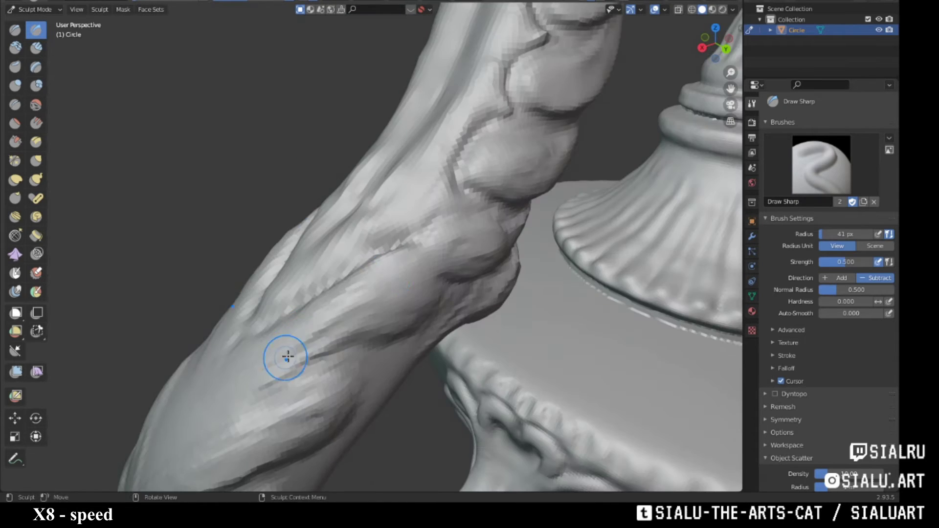
{"action": "middle_click_drag", "start_coordinate": [284, 371], "coordinate": [448, 265]}
{"action": "middle_click_drag", "start_coordinate": [401, 300], "coordinate": [455, 279]}
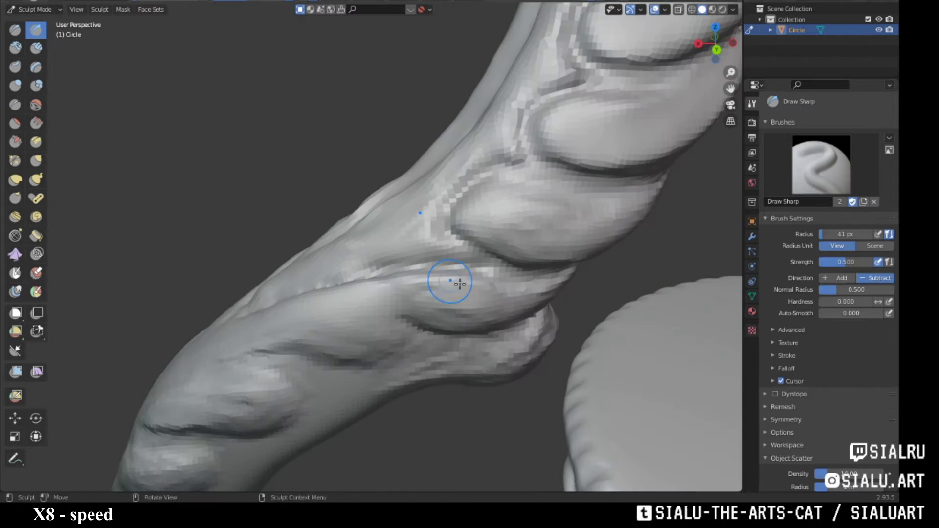
{"action": "left_click_drag", "start_coordinate": [489, 259], "coordinate": [417, 285]}
{"action": "mouse_move", "coordinate": [416, 285]}
{"action": "middle_mouse_down"}
{"action": "mouse_move", "coordinate": [444, 216]}
{"action": "mouse_move", "coordinate": [478, 247]}
{"action": "mouse_move", "coordinate": [369, 255]}
{"action": "middle_mouse_up"}
{"action": "mouse_move", "coordinate": [400, 190]}
{"action": "middle_mouse_down"}
{"action": "mouse_move", "coordinate": [395, 153]}
{"action": "mouse_move", "coordinate": [418, 216]}
{"action": "mouse_move", "coordinate": [297, 163]}
{"action": "mouse_move", "coordinate": [373, 272]}
{"action": "middle_mouse_up"}
Lay Clay Strips over the ridged lower handle arm to fill out its lobes.
{"action": "key", "text": "c"}
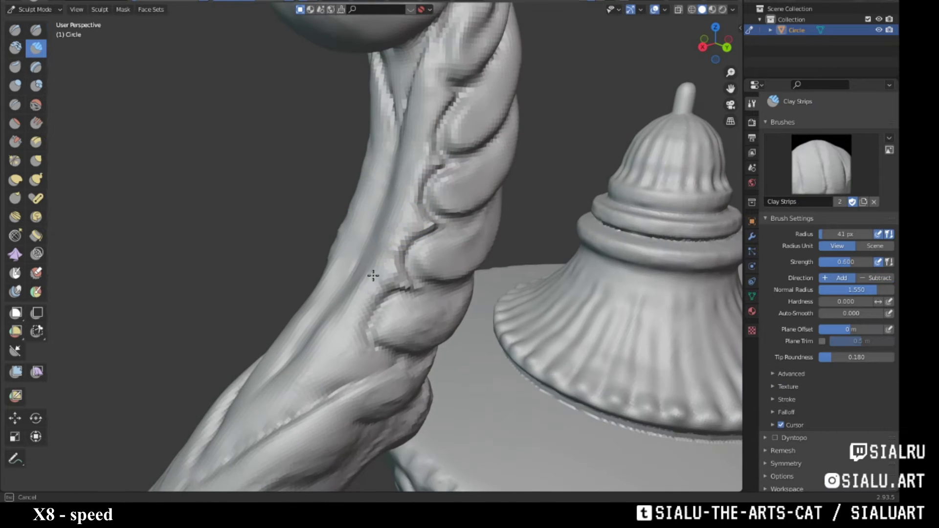
{"action": "scroll", "coordinate": [420, 210], "scroll_direction": "up", "scroll_amount": 3}
{"action": "mouse_move", "coordinate": [419, 210]}
{"action": "middle_mouse_down"}
{"action": "mouse_move", "coordinate": [366, 324]}
{"action": "mouse_move", "coordinate": [372, 280]}
{"action": "mouse_move", "coordinate": [345, 293]}
{"action": "mouse_move", "coordinate": [415, 245]}
{"action": "middle_mouse_up"}
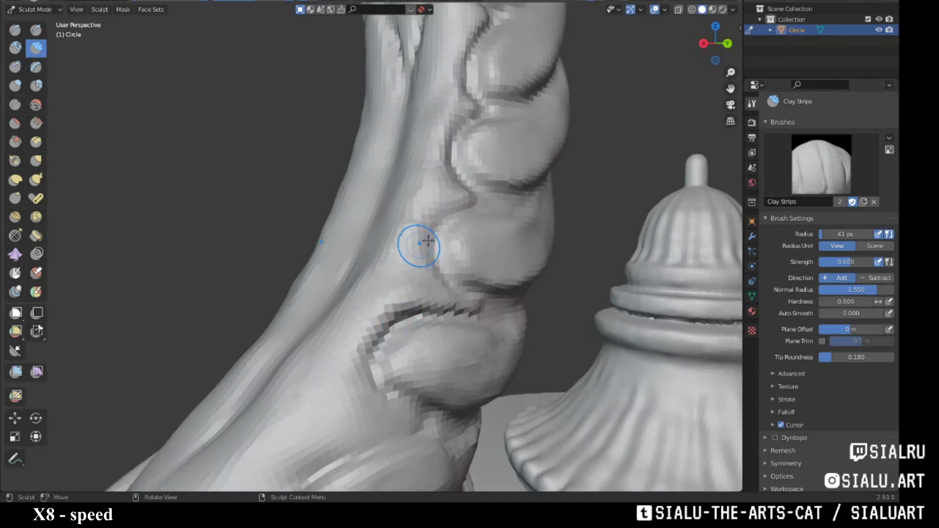
{"action": "scroll", "coordinate": [415, 245], "scroll_direction": "up", "scroll_amount": 3}
{"action": "middle_click_drag", "start_coordinate": [418, 320], "coordinate": [388, 304]}
{"action": "scroll", "coordinate": [399, 262], "scroll_direction": "down", "scroll_amount": 3}
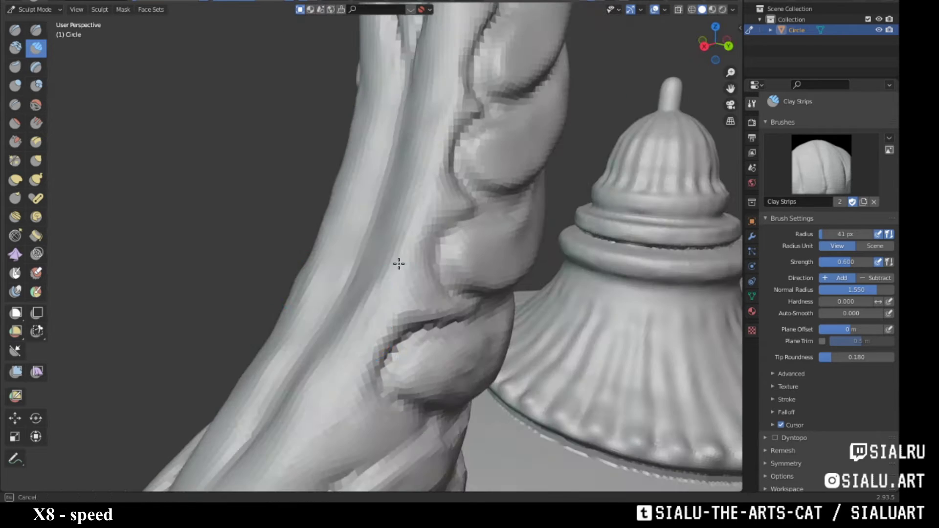
{"action": "scroll", "coordinate": [399, 262], "scroll_direction": "up", "scroll_amount": 3}
{"action": "middle_click_drag", "start_coordinate": [398, 262], "coordinate": [443, 339]}
{"action": "middle_click_drag", "start_coordinate": [338, 274], "coordinate": [366, 348]}
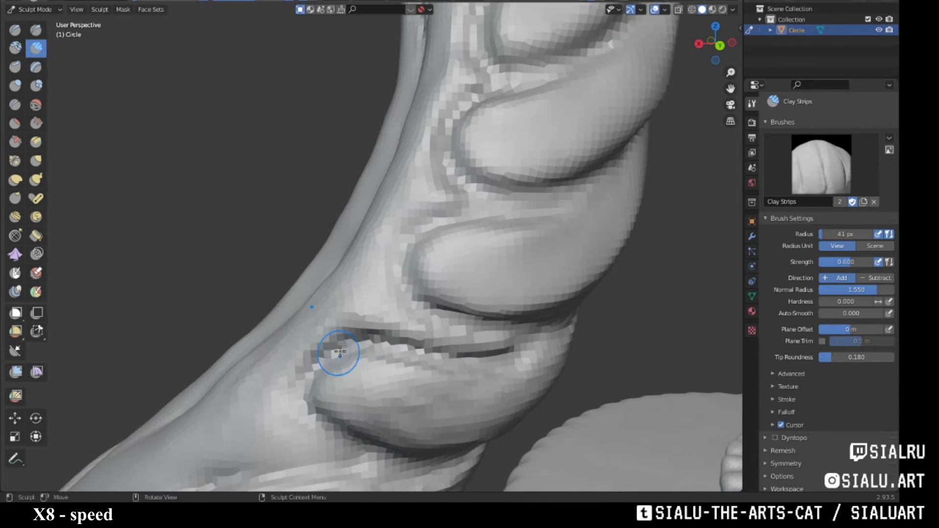
{"action": "scroll", "coordinate": [339, 352], "scroll_direction": "down", "scroll_amount": 3}
{"action": "scroll", "coordinate": [390, 278], "scroll_direction": "up", "scroll_amount": 3}
{"action": "middle_click_drag", "start_coordinate": [390, 278], "coordinate": [328, 366]}
Round out the lobes where the handle arm meets the lamp body.
{"action": "mouse_move", "coordinate": [435, 395]}
{"action": "middle_mouse_down"}
{"action": "mouse_move", "coordinate": [419, 262]}
{"action": "mouse_move", "coordinate": [392, 325]}
{"action": "mouse_move", "coordinate": [367, 325]}
{"action": "mouse_move", "coordinate": [443, 347]}
{"action": "mouse_move", "coordinate": [388, 267]}
{"action": "mouse_move", "coordinate": [430, 168]}
{"action": "mouse_move", "coordinate": [338, 315]}
{"action": "mouse_move", "coordinate": [398, 209]}
{"action": "mouse_move", "coordinate": [503, 289]}
{"action": "mouse_move", "coordinate": [461, 253]}
{"action": "mouse_move", "coordinate": [482, 254]}
{"action": "mouse_move", "coordinate": [404, 248]}
{"action": "mouse_move", "coordinate": [410, 301]}
{"action": "mouse_move", "coordinate": [367, 329]}
{"action": "mouse_move", "coordinate": [404, 203]}
{"action": "mouse_move", "coordinate": [461, 248]}
{"action": "mouse_move", "coordinate": [385, 360]}
{"action": "mouse_move", "coordinate": [350, 262]}
{"action": "mouse_move", "coordinate": [430, 178]}
{"action": "mouse_move", "coordinate": [400, 170]}
{"action": "middle_mouse_up"}
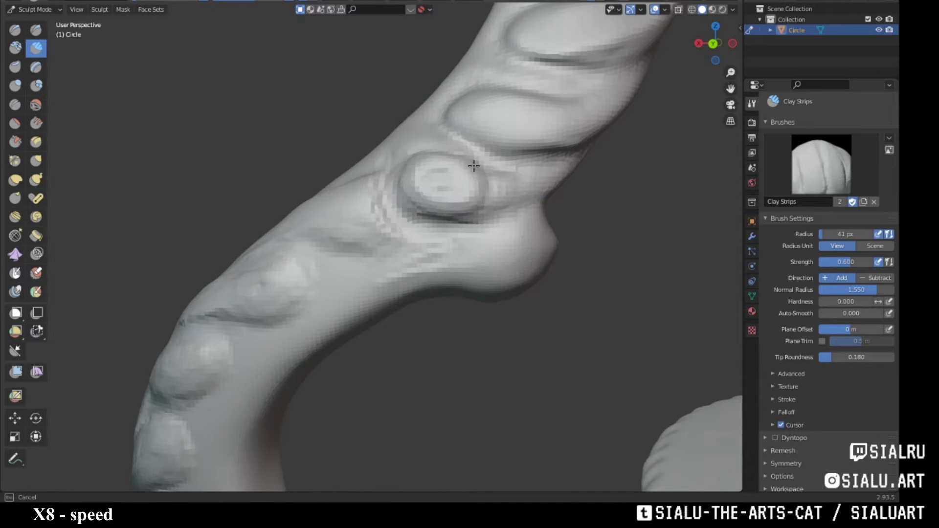
{"action": "mouse_move", "coordinate": [474, 167]}
{"action": "middle_mouse_down"}
{"action": "mouse_move", "coordinate": [360, 209]}
{"action": "mouse_move", "coordinate": [476, 218]}
{"action": "middle_mouse_up"}
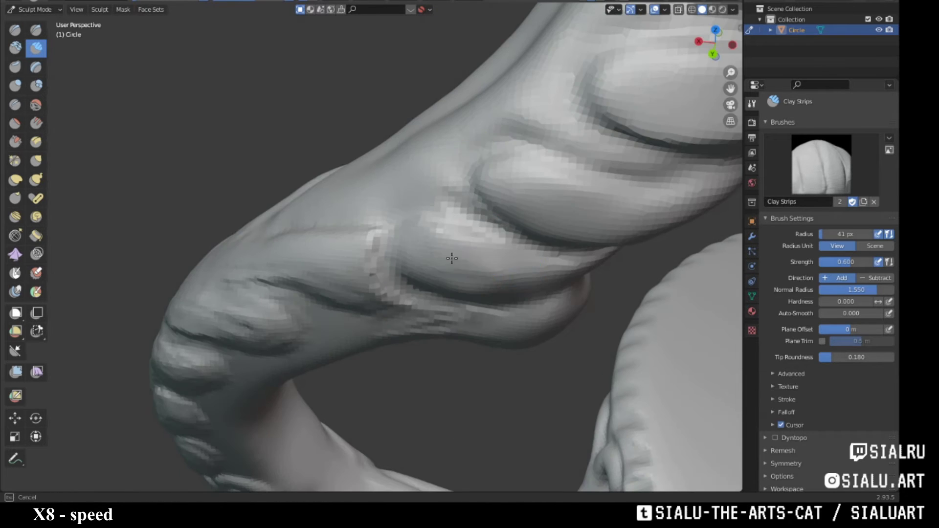
{"action": "middle_click_drag", "start_coordinate": [451, 259], "coordinate": [426, 223]}
{"action": "mouse_move", "coordinate": [384, 179]}
{"action": "middle_mouse_down"}
{"action": "mouse_move", "coordinate": [433, 149]}
{"action": "mouse_move", "coordinate": [371, 198]}
{"action": "middle_mouse_up"}
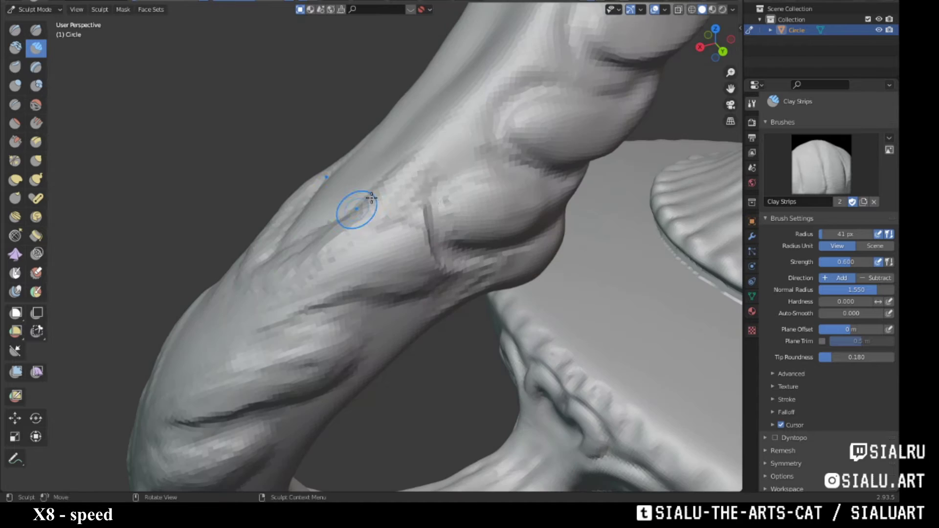
{"action": "mouse_move", "coordinate": [457, 145]}
{"action": "middle_mouse_down"}
{"action": "mouse_move", "coordinate": [457, 167]}
{"action": "mouse_move", "coordinate": [403, 178]}
{"action": "middle_mouse_up"}
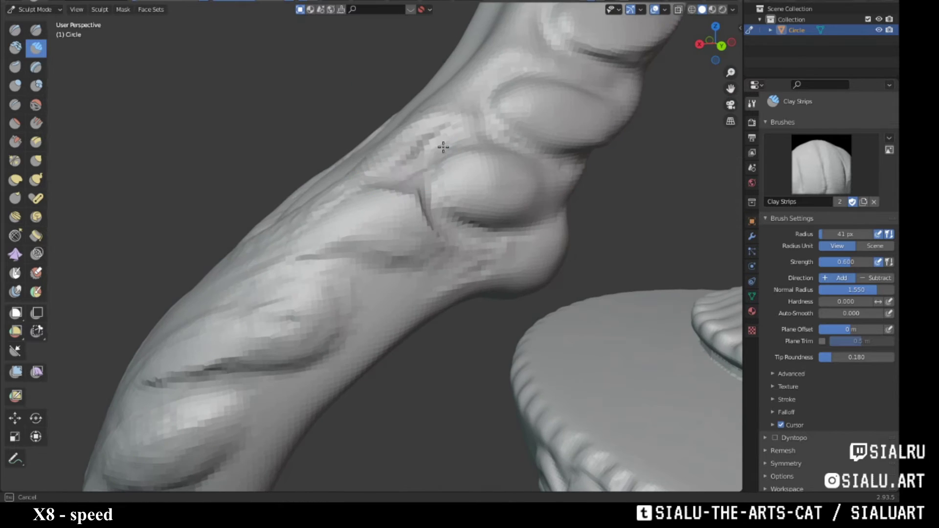
{"action": "middle_click_drag", "start_coordinate": [444, 147], "coordinate": [394, 227]}
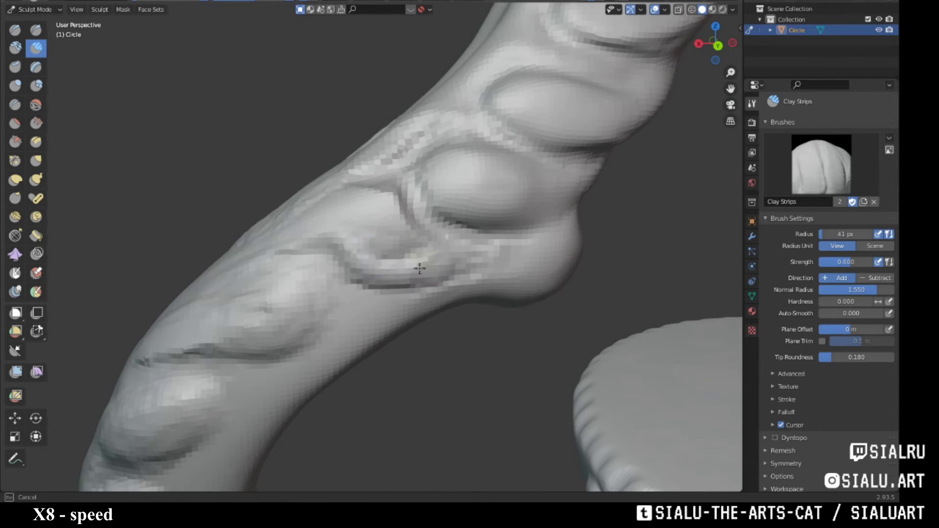
{"action": "mouse_move", "coordinate": [338, 230]}
{"action": "middle_mouse_down"}
{"action": "mouse_move", "coordinate": [360, 266]}
{"action": "mouse_move", "coordinate": [413, 273]}
{"action": "mouse_move", "coordinate": [352, 256]}
{"action": "mouse_move", "coordinate": [377, 270]}
{"action": "mouse_move", "coordinate": [415, 215]}
{"action": "middle_mouse_up"}
Review the handle carving against the lamp body and check brush radius and strength.
{"action": "scroll", "coordinate": [459, 207], "scroll_direction": "up", "scroll_amount": 3}
{"action": "scroll", "coordinate": [461, 220], "scroll_direction": "down", "scroll_amount": 4}
{"action": "scroll", "coordinate": [434, 237], "scroll_direction": "down", "scroll_amount": 3}
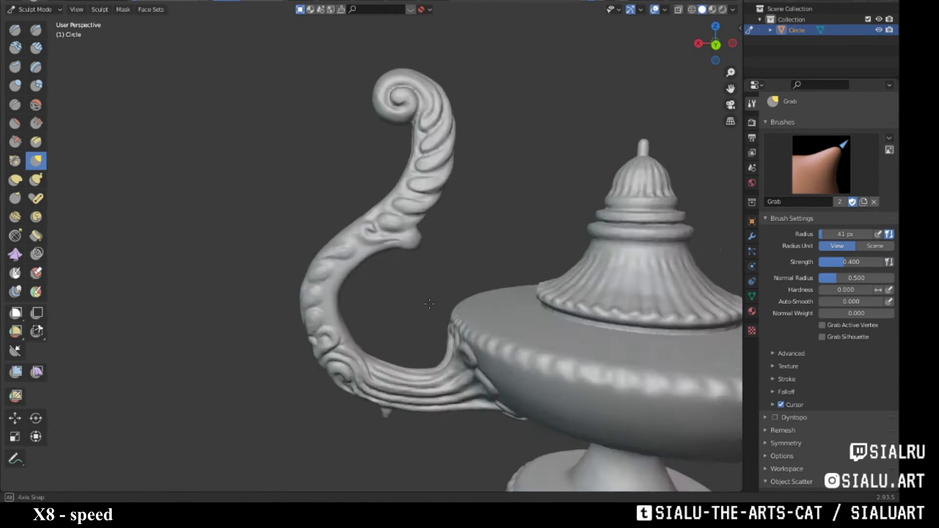
{"action": "scroll", "coordinate": [427, 191], "scroll_direction": "up", "scroll_amount": 3}
{"action": "scroll", "coordinate": [436, 146], "scroll_direction": "down", "scroll_amount": 4}
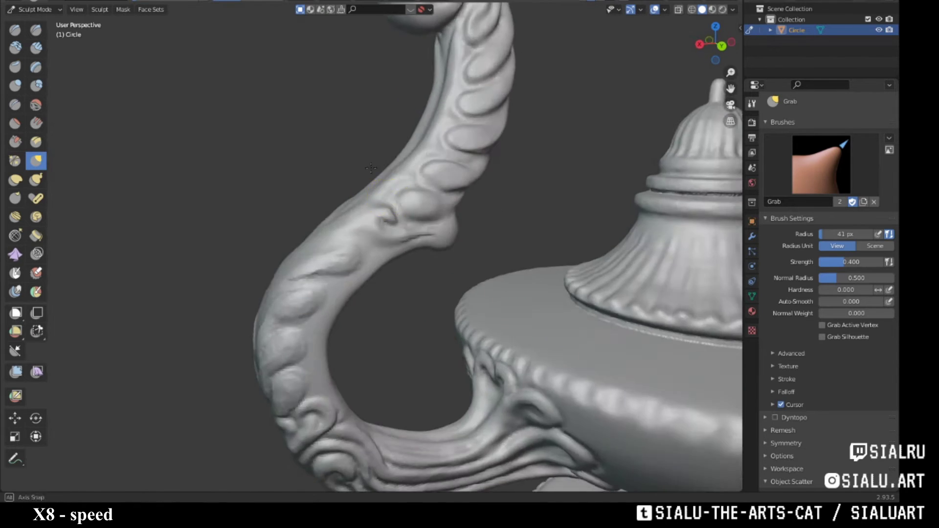
{"action": "mouse_move", "coordinate": [430, 157]}
{"action": "middle_mouse_down"}
{"action": "mouse_move", "coordinate": [416, 195]}
{"action": "mouse_move", "coordinate": [244, 239]}
{"action": "middle_mouse_up"}
{"action": "right_click", "coordinate": [245, 240]}
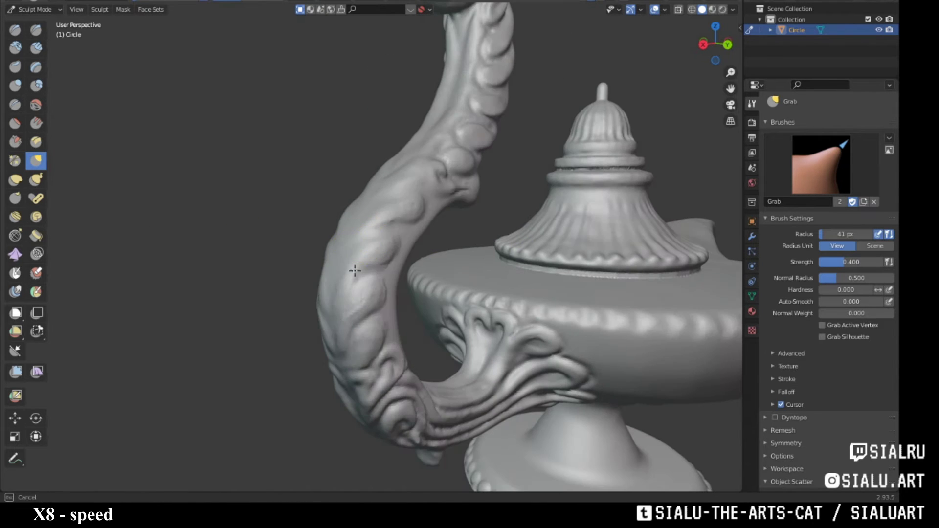
Switch to Draw Sharp and bring up remesh settings at 0.01 m voxel size.
{"action": "middle_click_drag", "start_coordinate": [355, 271], "coordinate": [361, 272]}
{"action": "scroll", "coordinate": [360, 273], "scroll_direction": "up", "scroll_amount": 3}
{"action": "scroll", "coordinate": [352, 235], "scroll_direction": "up", "scroll_amount": 2}
{"action": "left_click", "coordinate": [36, 30]}
{"action": "mouse_move", "coordinate": [342, 199]}
{"action": "middle_mouse_down"}
{"action": "mouse_move", "coordinate": [365, 221]}
{"action": "mouse_move", "coordinate": [417, 231]}
{"action": "mouse_move", "coordinate": [383, 178]}
{"action": "mouse_move", "coordinate": [401, 291]}
{"action": "mouse_move", "coordinate": [426, 224]}
{"action": "mouse_move", "coordinate": [401, 305]}
{"action": "mouse_move", "coordinate": [401, 284]}
{"action": "mouse_move", "coordinate": [441, 246]}
{"action": "mouse_move", "coordinate": [363, 264]}
{"action": "mouse_move", "coordinate": [297, 264]}
{"action": "mouse_move", "coordinate": [310, 321]}
{"action": "mouse_move", "coordinate": [371, 274]}
{"action": "mouse_move", "coordinate": [360, 342]}
{"action": "mouse_move", "coordinate": [396, 284]}
{"action": "mouse_move", "coordinate": [368, 260]}
{"action": "middle_mouse_up"}
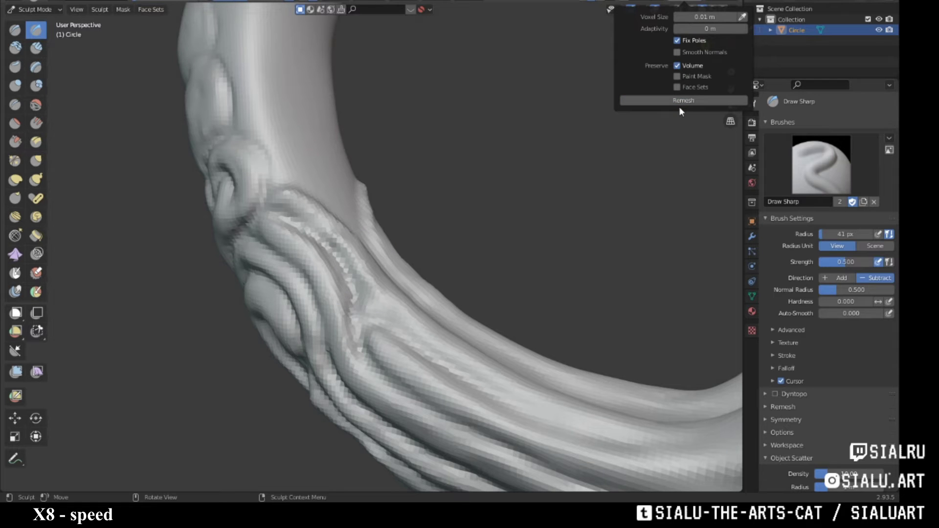
Remesh the lamp at 0.01 m voxel size and start Clay Strips ridges on the handle.
{"action": "left_click", "coordinate": [683, 100]}
{"action": "mouse_move", "coordinate": [679, 111]}
{"action": "middle_mouse_down"}
{"action": "mouse_move", "coordinate": [440, 245]}
{"action": "mouse_move", "coordinate": [361, 257]}
{"action": "mouse_move", "coordinate": [367, 324]}
{"action": "mouse_move", "coordinate": [428, 333]}
{"action": "middle_mouse_up"}
{"action": "key", "text": "c"}
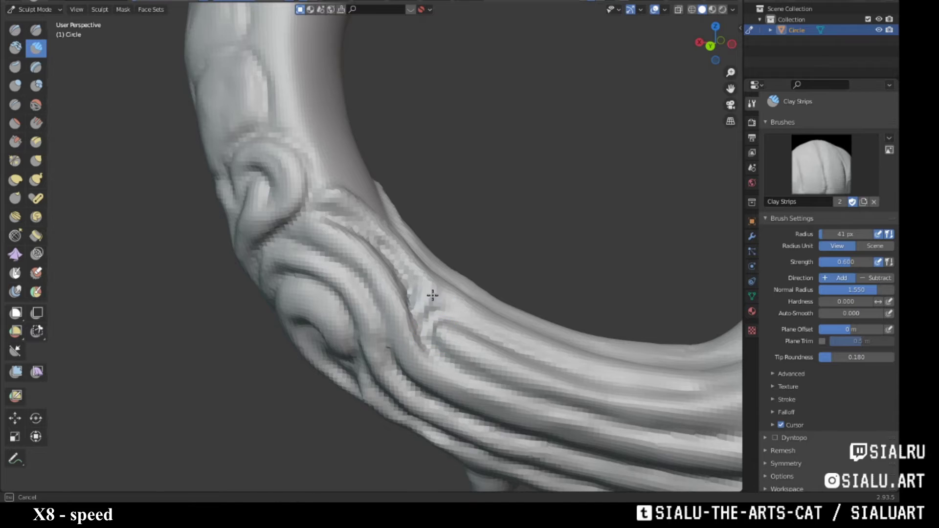
{"action": "mouse_move", "coordinate": [432, 295]}
{"action": "middle_mouse_down"}
{"action": "mouse_move", "coordinate": [403, 279]}
{"action": "mouse_move", "coordinate": [476, 157]}
{"action": "mouse_move", "coordinate": [463, 183]}
{"action": "mouse_move", "coordinate": [405, 189]}
{"action": "mouse_move", "coordinate": [398, 136]}
{"action": "mouse_move", "coordinate": [328, 327]}
{"action": "mouse_move", "coordinate": [314, 262]}
{"action": "mouse_move", "coordinate": [277, 321]}
{"action": "mouse_move", "coordinate": [290, 265]}
{"action": "middle_mouse_up"}
{"action": "scroll", "coordinate": [258, 285], "scroll_direction": "down", "scroll_amount": 3}
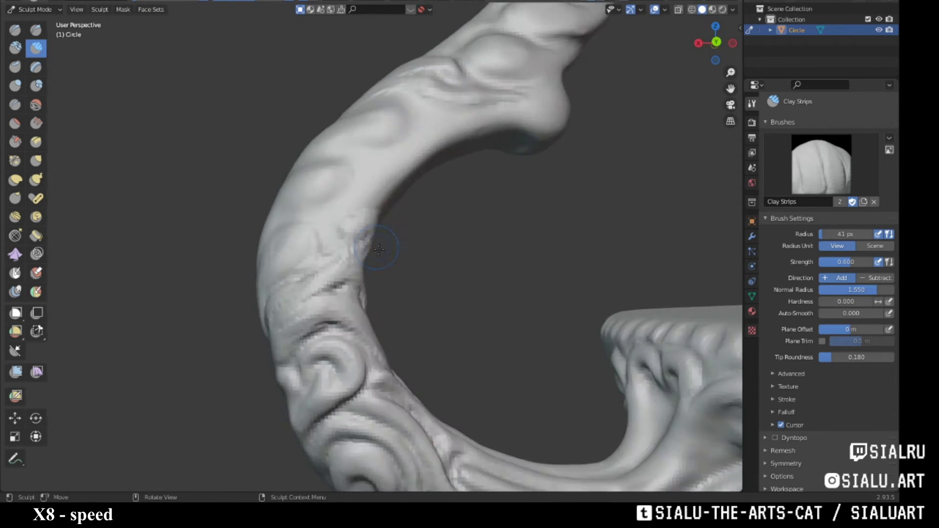
{"action": "scroll", "coordinate": [404, 193], "scroll_direction": "up", "scroll_amount": 4}
Sculpt raised ridges along the unsculpted part of the handle arm toward the lid.
{"action": "middle_click_drag", "start_coordinate": [404, 193], "coordinate": [343, 197], "text": "shift"}
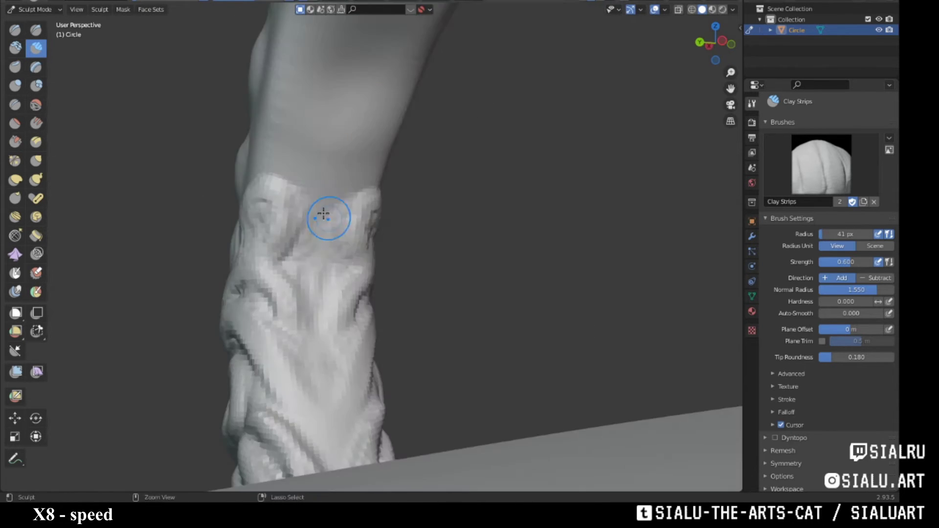
{"action": "mouse_move", "coordinate": [322, 260]}
{"action": "middle_mouse_down", "text": "shift"}
{"action": "mouse_move", "coordinate": [343, 326]}
{"action": "mouse_move", "coordinate": [393, 273]}
{"action": "middle_mouse_up", "text": "shift"}
{"action": "scroll", "coordinate": [390, 327], "scroll_direction": "down", "scroll_amount": 3}
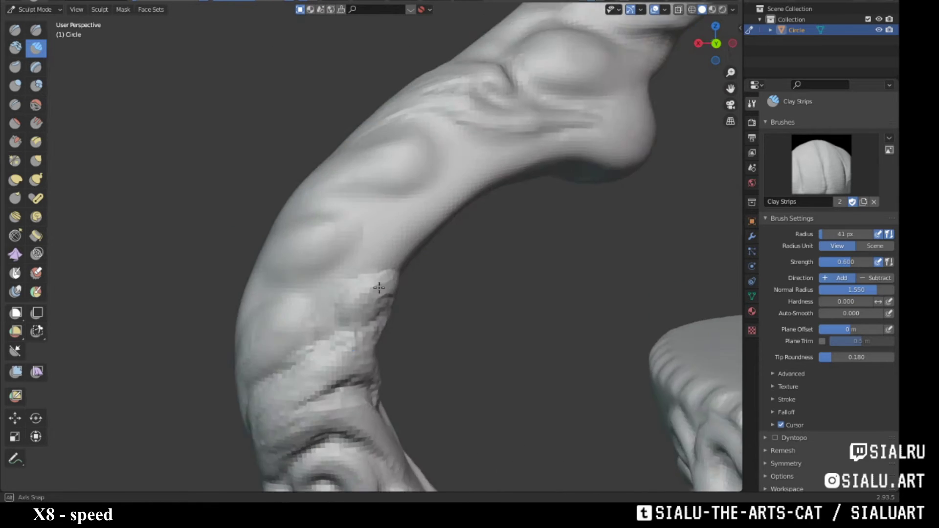
{"action": "scroll", "coordinate": [393, 272], "scroll_direction": "up", "scroll_amount": 3}
{"action": "scroll", "coordinate": [373, 285], "scroll_direction": "down", "scroll_amount": 3}
{"action": "middle_click_drag", "start_coordinate": [399, 319], "coordinate": [360, 336]}
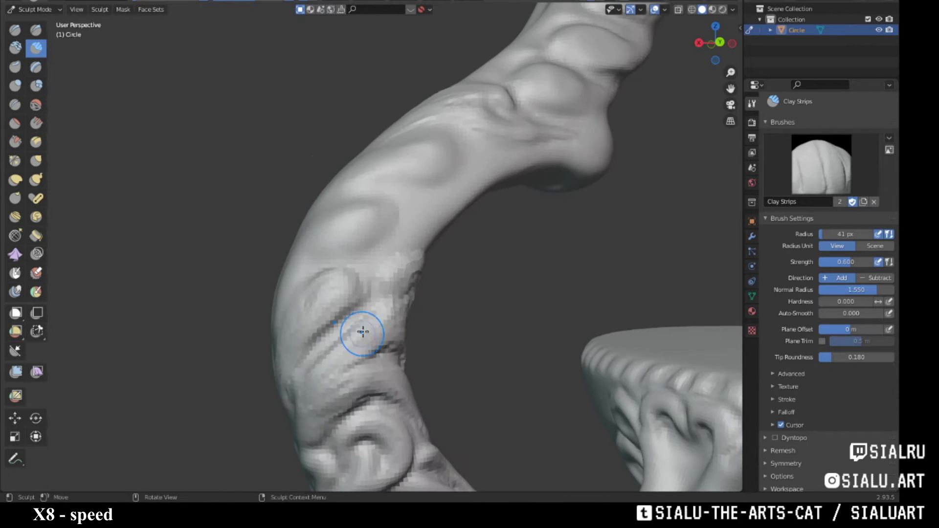
{"action": "scroll", "coordinate": [360, 336], "scroll_direction": "up", "scroll_amount": 3}
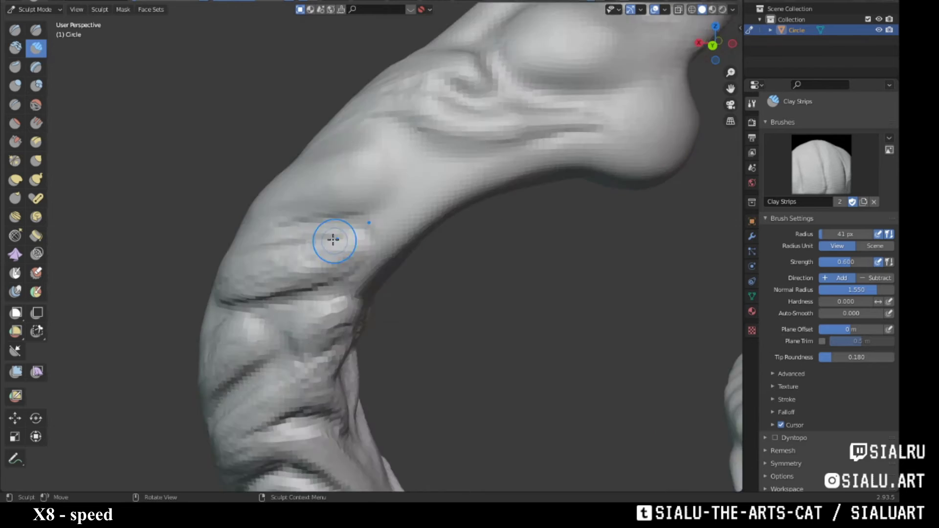
{"action": "scroll", "coordinate": [335, 239], "scroll_direction": "down", "scroll_amount": 3}
{"action": "mouse_move", "coordinate": [336, 239]}
{"action": "middle_mouse_down"}
{"action": "mouse_move", "coordinate": [388, 278]}
{"action": "mouse_move", "coordinate": [368, 281]}
{"action": "mouse_move", "coordinate": [398, 279]}
{"action": "mouse_move", "coordinate": [342, 260]}
{"action": "mouse_move", "coordinate": [343, 252]}
{"action": "mouse_move", "coordinate": [354, 307]}
{"action": "mouse_move", "coordinate": [424, 204]}
{"action": "mouse_move", "coordinate": [398, 155]}
{"action": "mouse_move", "coordinate": [474, 212]}
{"action": "mouse_move", "coordinate": [346, 274]}
{"action": "mouse_move", "coordinate": [377, 230]}
{"action": "mouse_move", "coordinate": [310, 418]}
{"action": "middle_mouse_up"}
{"action": "scroll", "coordinate": [388, 279], "scroll_direction": "up", "scroll_amount": 3}
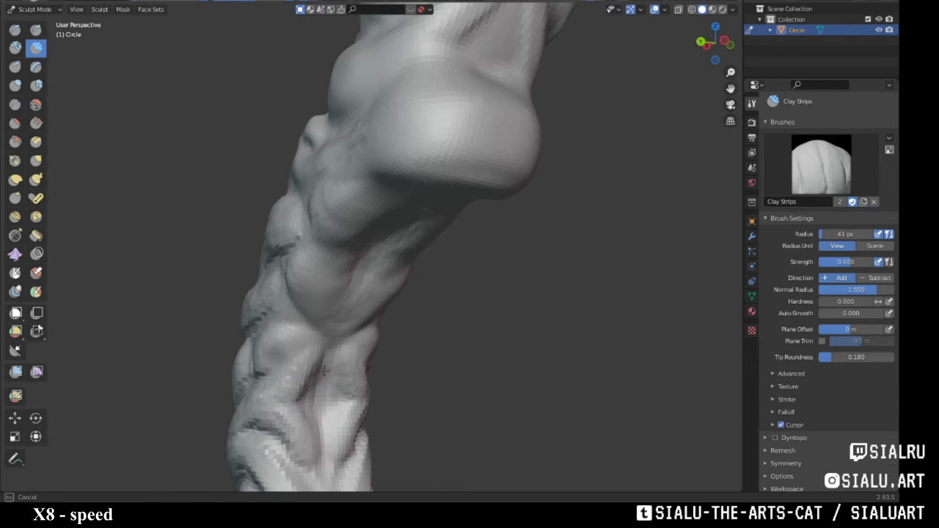
Build swirling relief on the twisted handle near the lamp body.
{"action": "mouse_move", "coordinate": [324, 370]}
{"action": "middle_mouse_down"}
{"action": "mouse_move", "coordinate": [264, 386]}
{"action": "mouse_move", "coordinate": [403, 203]}
{"action": "mouse_move", "coordinate": [445, 357]}
{"action": "mouse_move", "coordinate": [510, 220]}
{"action": "mouse_move", "coordinate": [441, 245]}
{"action": "middle_mouse_up"}
{"action": "scroll", "coordinate": [509, 221], "scroll_direction": "down", "scroll_amount": 5}
{"action": "scroll", "coordinate": [440, 245], "scroll_direction": "up", "scroll_amount": 6}
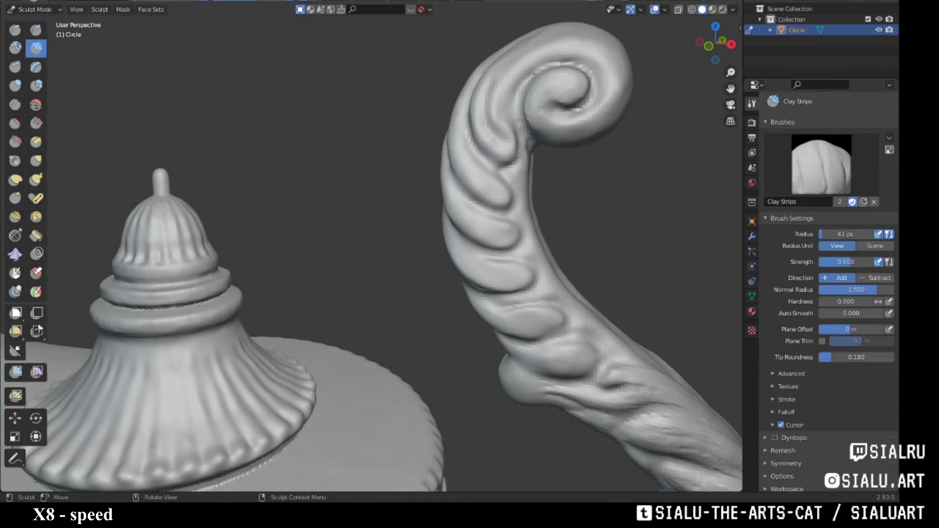
{"action": "middle_click_drag", "start_coordinate": [525, 238], "coordinate": [469, 225]}
{"action": "scroll", "coordinate": [489, 235], "scroll_direction": "down", "scroll_amount": 5}
{"action": "scroll", "coordinate": [490, 235], "scroll_direction": "up", "scroll_amount": 6}
{"action": "scroll", "coordinate": [470, 225], "scroll_direction": "down", "scroll_amount": 3}
{"action": "scroll", "coordinate": [446, 215], "scroll_direction": "up", "scroll_amount": 2}
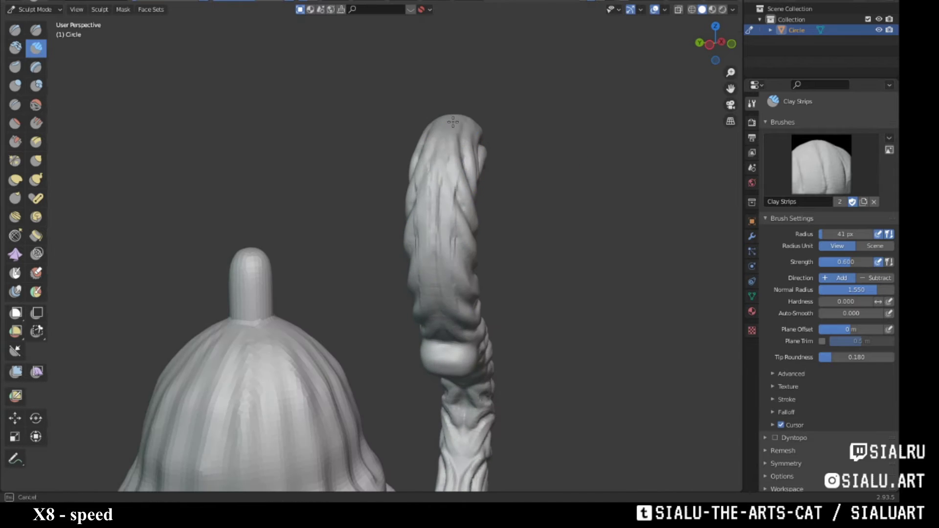
Smooth the handle's curl into raised scroll ridges and check its twist from the side.
{"action": "mouse_move", "coordinate": [453, 122]}
{"action": "middle_mouse_down"}
{"action": "mouse_move", "coordinate": [429, 184]}
{"action": "mouse_move", "coordinate": [390, 224]}
{"action": "middle_mouse_up"}
{"action": "scroll", "coordinate": [419, 203], "scroll_direction": "up", "scroll_amount": 3}
{"action": "scroll", "coordinate": [396, 191], "scroll_direction": "up", "scroll_amount": 2}
{"action": "scroll", "coordinate": [390, 224], "scroll_direction": "down", "scroll_amount": 4}
{"action": "scroll", "coordinate": [489, 304], "scroll_direction": "up", "scroll_amount": 4}
{"action": "mouse_move", "coordinate": [489, 304]}
{"action": "middle_mouse_down"}
{"action": "mouse_move", "coordinate": [440, 235]}
{"action": "mouse_move", "coordinate": [409, 241]}
{"action": "mouse_move", "coordinate": [393, 280]}
{"action": "middle_mouse_up"}
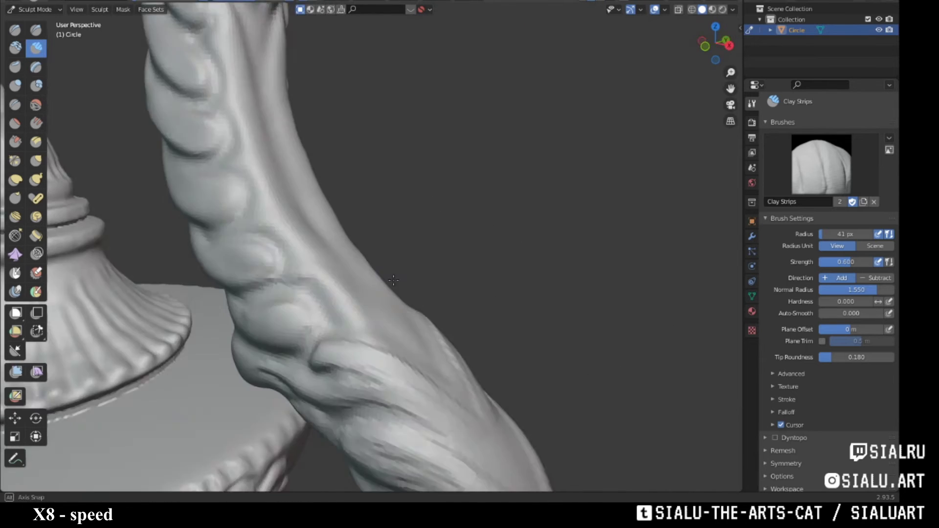
{"action": "scroll", "coordinate": [394, 280], "scroll_direction": "down", "scroll_amount": 4}
{"action": "mouse_move", "coordinate": [470, 310]}
{"action": "middle_mouse_down"}
{"action": "mouse_move", "coordinate": [398, 269]}
{"action": "mouse_move", "coordinate": [430, 360]}
{"action": "mouse_move", "coordinate": [478, 278]}
{"action": "mouse_move", "coordinate": [437, 207]}
{"action": "mouse_move", "coordinate": [373, 252]}
{"action": "middle_mouse_up"}
{"action": "scroll", "coordinate": [477, 278], "scroll_direction": "down", "scroll_amount": 2}
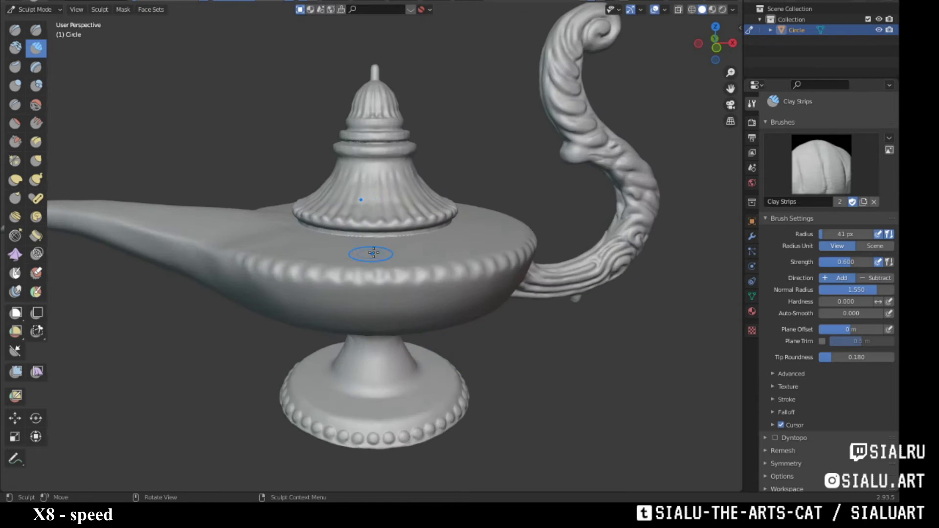
Notch the lamp body's rim with the Draw Sharp brush.
{"action": "scroll", "coordinate": [373, 252], "scroll_direction": "up", "scroll_amount": 5}
{"action": "left_click", "coordinate": [36, 30]}
{"action": "scroll", "coordinate": [359, 323], "scroll_direction": "up", "scroll_amount": 1}
{"action": "scroll", "coordinate": [337, 342], "scroll_direction": "down", "scroll_amount": 4}
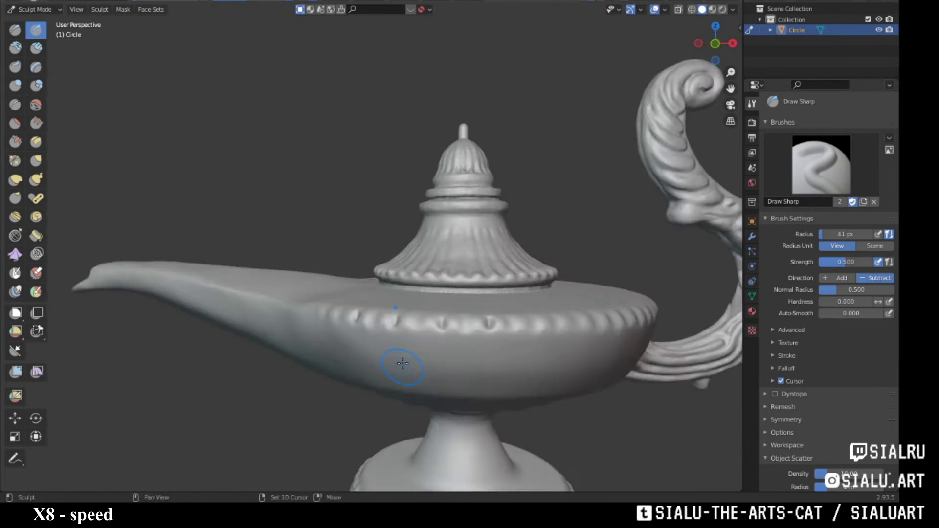
{"action": "middle_click_drag", "start_coordinate": [402, 361], "coordinate": [470, 336]}
{"action": "scroll", "coordinate": [470, 336], "scroll_direction": "up", "scroll_amount": 3}
{"action": "scroll", "coordinate": [527, 317], "scroll_direction": "up", "scroll_amount": 2}
{"action": "mouse_move", "coordinate": [402, 388]}
{"action": "middle_mouse_down"}
{"action": "mouse_move", "coordinate": [526, 317]}
{"action": "mouse_move", "coordinate": [319, 269]}
{"action": "mouse_move", "coordinate": [386, 383]}
{"action": "mouse_move", "coordinate": [360, 362]}
{"action": "middle_mouse_up"}
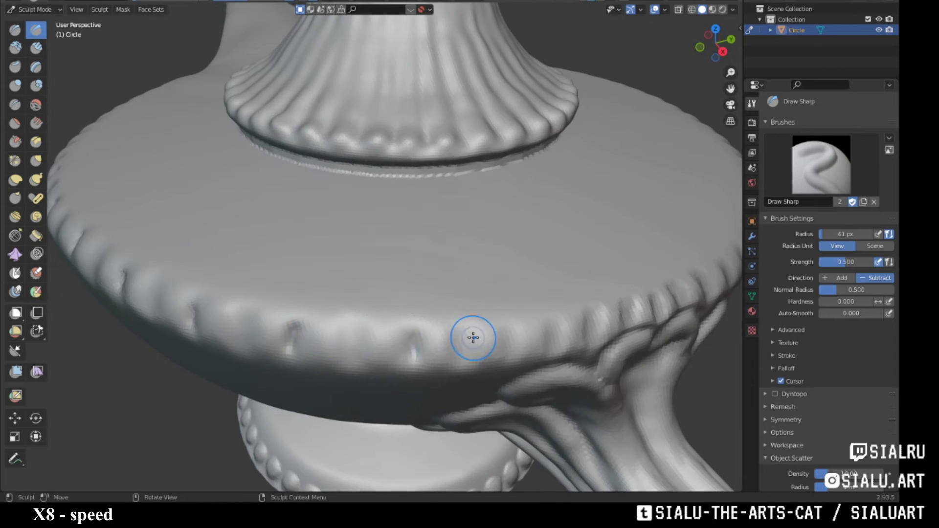
{"action": "mouse_move", "coordinate": [473, 337]}
{"action": "middle_mouse_down"}
{"action": "mouse_move", "coordinate": [380, 318]}
{"action": "mouse_move", "coordinate": [330, 321]}
{"action": "mouse_move", "coordinate": [415, 264]}
{"action": "mouse_move", "coordinate": [293, 266]}
{"action": "mouse_move", "coordinate": [443, 353]}
{"action": "mouse_move", "coordinate": [521, 258]}
{"action": "middle_mouse_up"}
{"action": "scroll", "coordinate": [329, 321], "scroll_direction": "down", "scroll_amount": 4}
{"action": "scroll", "coordinate": [462, 279], "scroll_direction": "up", "scroll_amount": 2}
Carve grooves around the lid's lower flange with the Clay Strips brush.
{"action": "key", "text": "c"}
{"action": "scroll", "coordinate": [294, 266], "scroll_direction": "up", "scroll_amount": 2}
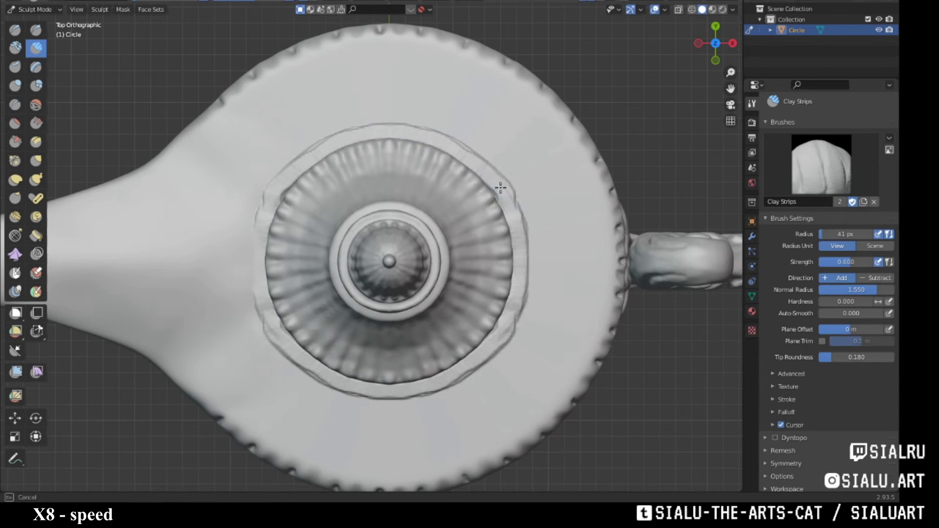
{"action": "middle_click_drag", "start_coordinate": [500, 187], "coordinate": [479, 288]}
{"action": "mouse_move", "coordinate": [433, 313]}
{"action": "middle_mouse_down"}
{"action": "mouse_move", "coordinate": [398, 309]}
{"action": "mouse_move", "coordinate": [465, 357]}
{"action": "mouse_move", "coordinate": [415, 340]}
{"action": "middle_mouse_up"}
{"action": "scroll", "coordinate": [524, 299], "scroll_direction": "down", "scroll_amount": 5}
{"action": "middle_click_drag", "start_coordinate": [524, 300], "coordinate": [457, 237]}
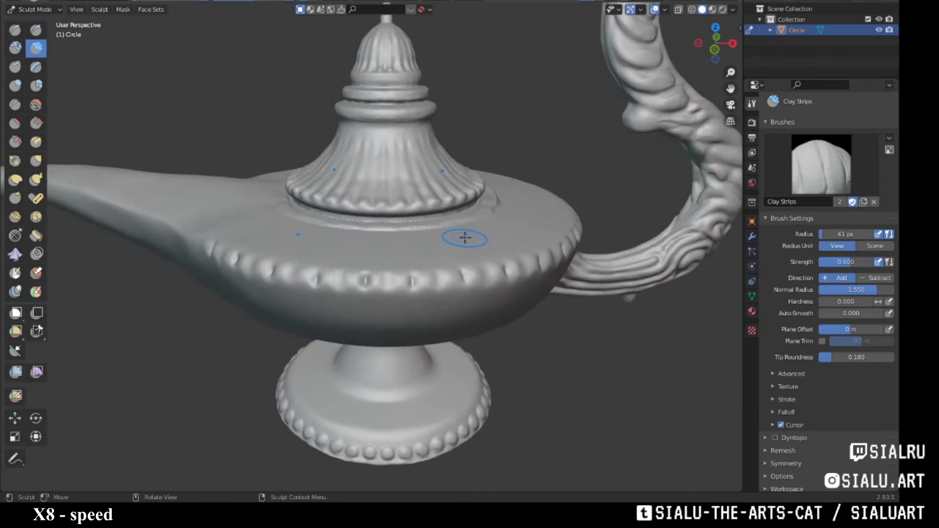
{"action": "scroll", "coordinate": [573, 381], "scroll_direction": "up", "scroll_amount": 8}
{"action": "middle_click_drag", "start_coordinate": [528, 362], "coordinate": [519, 237]}
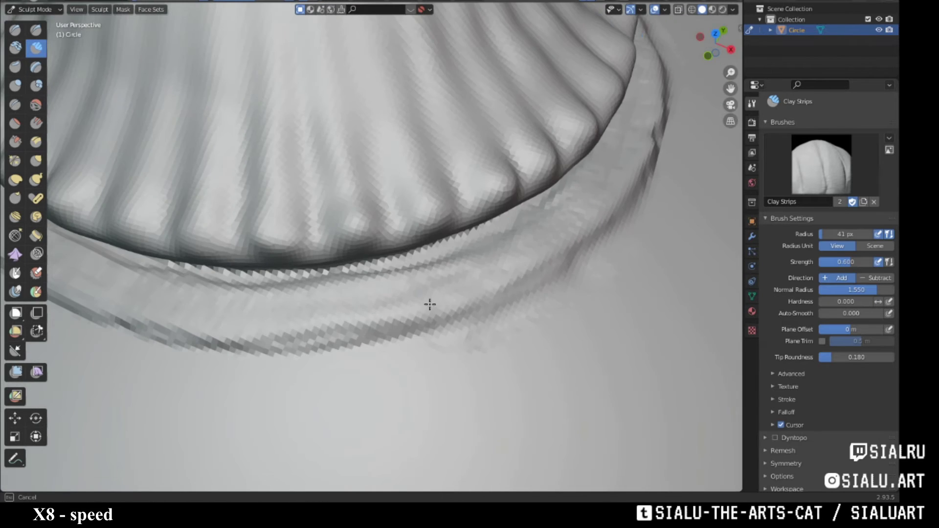
{"action": "mouse_move", "coordinate": [429, 304]}
{"action": "middle_mouse_down"}
{"action": "mouse_move", "coordinate": [361, 290]}
{"action": "mouse_move", "coordinate": [514, 239]}
{"action": "mouse_move", "coordinate": [596, 245]}
{"action": "mouse_move", "coordinate": [522, 230]}
{"action": "mouse_move", "coordinate": [365, 300]}
{"action": "middle_mouse_up"}
{"action": "mouse_move", "coordinate": [299, 315]}
{"action": "middle_mouse_down"}
{"action": "mouse_move", "coordinate": [482, 260]}
{"action": "mouse_move", "coordinate": [443, 261]}
{"action": "middle_mouse_up"}
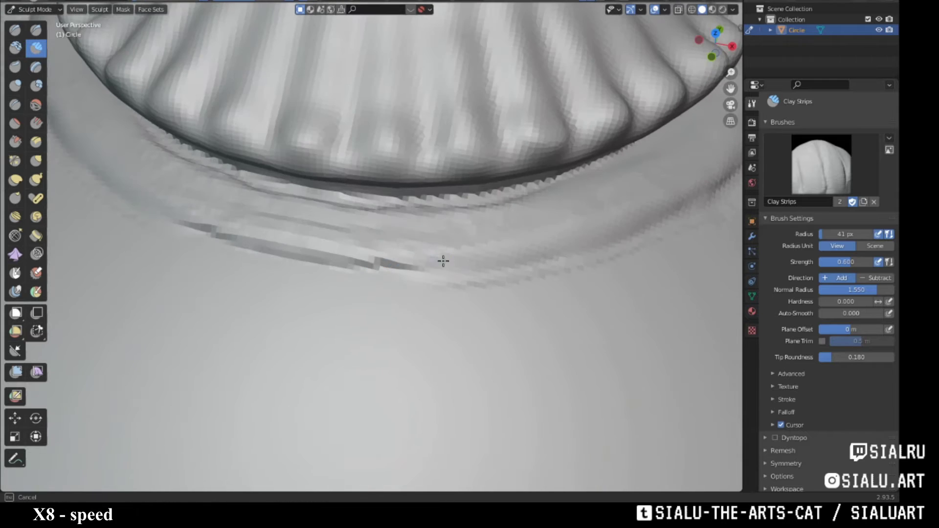
{"action": "scroll", "coordinate": [675, 237], "scroll_direction": "down", "scroll_amount": 5}
{"action": "mouse_move", "coordinate": [675, 237]}
{"action": "middle_mouse_down"}
{"action": "mouse_move", "coordinate": [530, 180]}
{"action": "mouse_move", "coordinate": [473, 241]}
{"action": "mouse_move", "coordinate": [514, 296]}
{"action": "mouse_move", "coordinate": [396, 262]}
{"action": "mouse_move", "coordinate": [412, 251]}
{"action": "mouse_move", "coordinate": [338, 325]}
{"action": "middle_mouse_up"}
Turn and shift the view to check the lamp from the top and sides.
{"action": "middle_click_drag", "start_coordinate": [478, 338], "coordinate": [441, 244]}
{"action": "scroll", "coordinate": [440, 244], "scroll_direction": "down", "scroll_amount": 4}
{"action": "scroll", "coordinate": [421, 147], "scroll_direction": "up", "scroll_amount": 3}
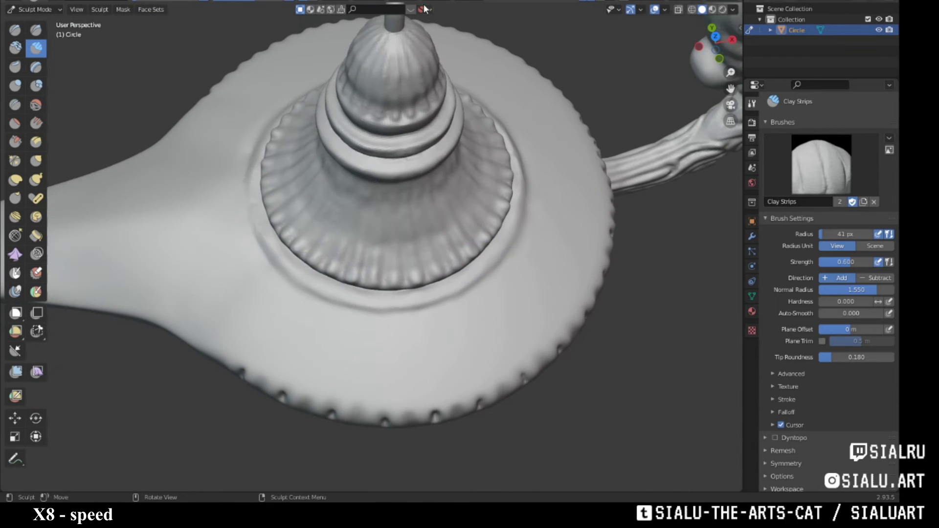
{"action": "middle_click_drag", "start_coordinate": [564, 196], "coordinate": [575, 162]}
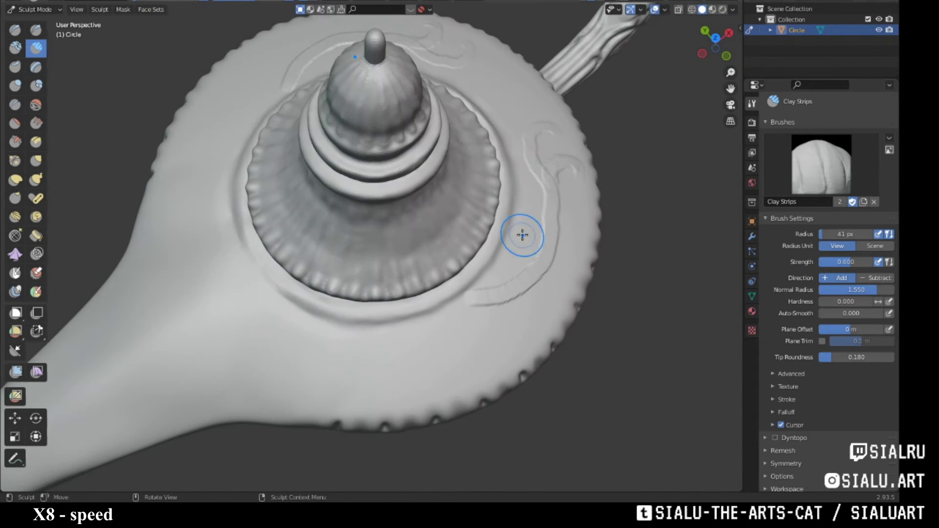
{"action": "mouse_move", "coordinate": [505, 321]}
{"action": "middle_mouse_down"}
{"action": "mouse_move", "coordinate": [566, 245]}
{"action": "mouse_move", "coordinate": [589, 308]}
{"action": "mouse_move", "coordinate": [551, 293]}
{"action": "mouse_move", "coordinate": [577, 294]}
{"action": "mouse_move", "coordinate": [560, 158]}
{"action": "middle_mouse_up"}
{"action": "middle_click_drag", "start_coordinate": [408, 397], "coordinate": [433, 318], "text": "shift"}
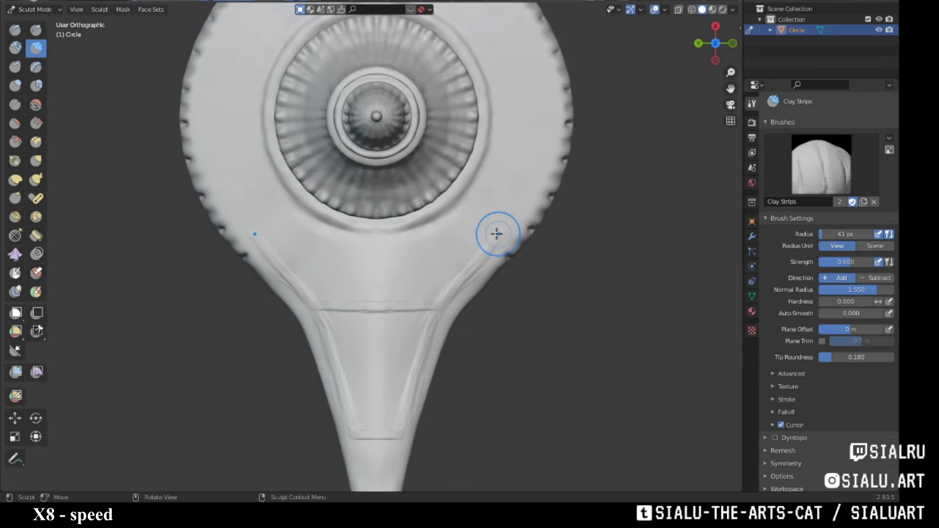
{"action": "middle_click_drag", "start_coordinate": [540, 58], "coordinate": [522, 160], "text": "shift"}
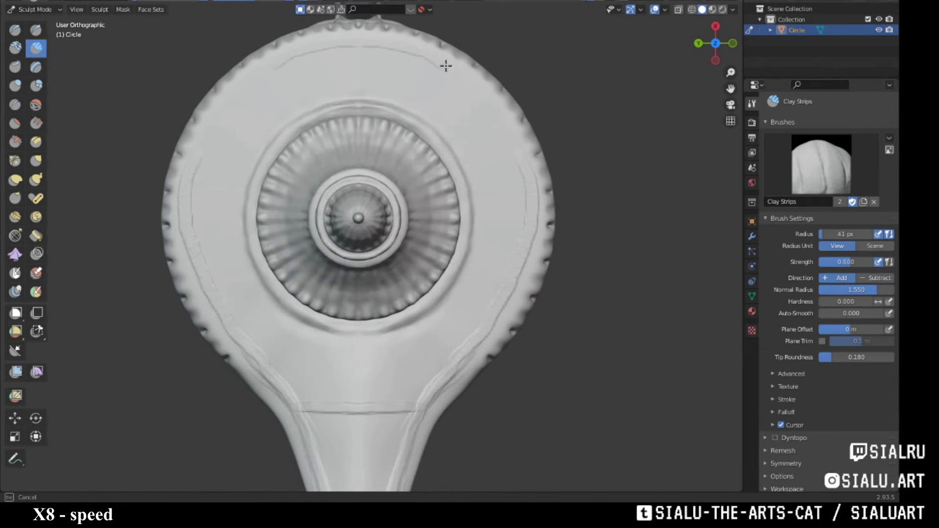
{"action": "mouse_move", "coordinate": [387, 47]}
{"action": "middle_mouse_down"}
{"action": "mouse_move", "coordinate": [561, 160]}
{"action": "mouse_move", "coordinate": [541, 331]}
{"action": "mouse_move", "coordinate": [562, 223]}
{"action": "mouse_move", "coordinate": [393, 331]}
{"action": "mouse_move", "coordinate": [526, 254]}
{"action": "mouse_move", "coordinate": [518, 209]}
{"action": "mouse_move", "coordinate": [551, 198]}
{"action": "middle_mouse_up"}
{"action": "scroll", "coordinate": [551, 199], "scroll_direction": "down", "scroll_amount": 5}
{"action": "scroll", "coordinate": [597, 315], "scroll_direction": "up", "scroll_amount": 5}
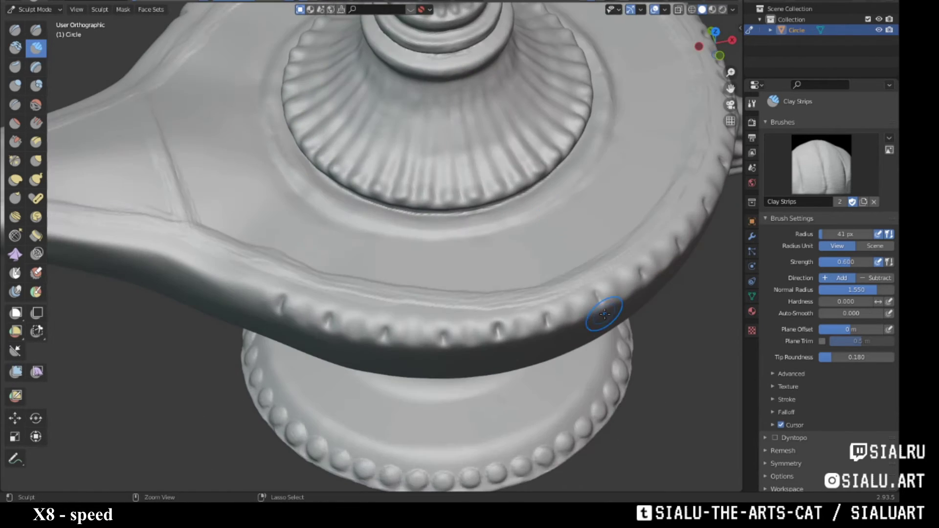
{"action": "middle_click_drag", "start_coordinate": [597, 315], "coordinate": [469, 304]}
{"action": "scroll", "coordinate": [629, 185], "scroll_direction": "up", "scroll_amount": 3}
{"action": "mouse_move", "coordinate": [628, 185]}
{"action": "middle_mouse_down"}
{"action": "mouse_move", "coordinate": [462, 314]}
{"action": "mouse_move", "coordinate": [196, 377]}
{"action": "mouse_move", "coordinate": [302, 251]}
{"action": "mouse_move", "coordinate": [325, 312]}
{"action": "mouse_move", "coordinate": [441, 186]}
{"action": "mouse_move", "coordinate": [293, 392]}
{"action": "middle_mouse_up"}
{"action": "scroll", "coordinate": [301, 251], "scroll_direction": "up", "scroll_amount": 2}
Even out the surface with the Flatten brush and return to Object Mode.
{"action": "key", "text": "shift+t"}
{"action": "scroll", "coordinate": [289, 403], "scroll_direction": "up", "scroll_amount": 2}
{"action": "scroll", "coordinate": [435, 74], "scroll_direction": "down", "scroll_amount": 4}
{"action": "mouse_move", "coordinate": [435, 74]}
{"action": "middle_mouse_down"}
{"action": "mouse_move", "coordinate": [342, 199]}
{"action": "mouse_move", "coordinate": [247, 174]}
{"action": "mouse_move", "coordinate": [394, 184]}
{"action": "mouse_move", "coordinate": [420, 204]}
{"action": "mouse_move", "coordinate": [404, 214]}
{"action": "middle_mouse_up"}
{"action": "scroll", "coordinate": [419, 204], "scroll_direction": "up", "scroll_amount": 2}
{"action": "key", "text": "ctrl+Page_Up"}
{"action": "key", "text": "ctrl+Page_Up"}
{"action": "scroll", "coordinate": [427, 210], "scroll_direction": "up", "scroll_amount": 3}
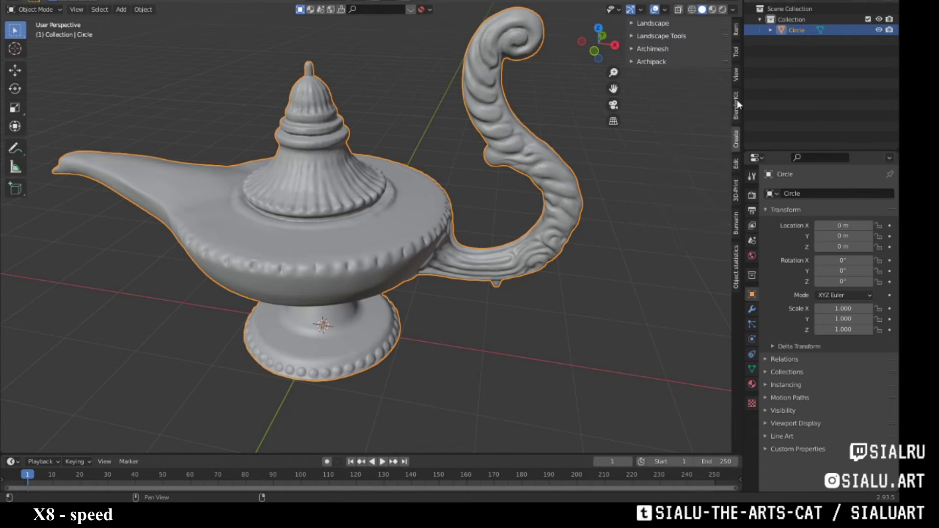
Place the 3D cursor at the top of the lid knob.
{"action": "left_click", "coordinate": [735, 74]}
{"action": "mouse_move", "coordinate": [674, 219]}
{"action": "left_mouse_down"}
{"action": "mouse_move", "coordinate": [695, 220]}
{"action": "mouse_move", "coordinate": [675, 222]}
{"action": "left_mouse_up"}
{"action": "key", "text": "KP_1"}
{"action": "mouse_move", "coordinate": [372, 195]}
{"action": "middle_mouse_down"}
{"action": "mouse_move", "coordinate": [348, 167]}
{"action": "mouse_move", "coordinate": [309, 221]}
{"action": "middle_mouse_up"}
Add a small circle ring at the lid knob.
{"action": "key", "text": "shift+a"}
{"action": "left_click", "coordinate": [437, 166]}
{"action": "key", "text": "s"}
{"action": "left_click", "coordinate": [371, 191]}
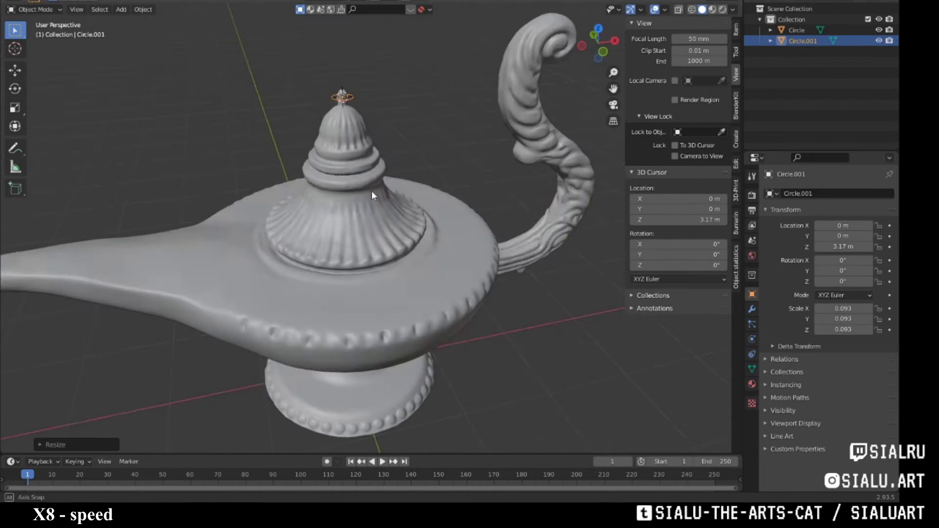
{"action": "scroll", "coordinate": [371, 190], "scroll_direction": "up", "scroll_amount": 4}
{"action": "mouse_move", "coordinate": [371, 190]}
{"action": "middle_mouse_down"}
{"action": "mouse_move", "coordinate": [389, 251]}
{"action": "mouse_move", "coordinate": [431, 280]}
{"action": "mouse_move", "coordinate": [386, 168]}
{"action": "middle_mouse_up"}
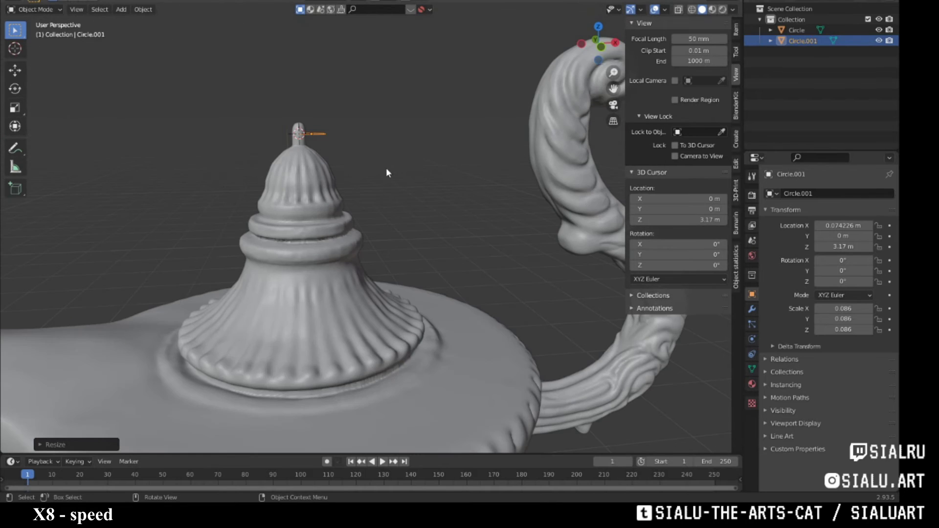
Stand the ring upright in Edit Mode and move it vertically.
{"action": "key", "text": "Tab"}
{"action": "key", "text": "KP_1"}
{"action": "scroll", "coordinate": [324, 164], "scroll_direction": "up", "scroll_amount": 3}
{"action": "key", "text": "r"}
{"action": "left_click", "coordinate": [324, 164]}
{"action": "key", "text": "g"}
{"action": "key", "text": "z"}
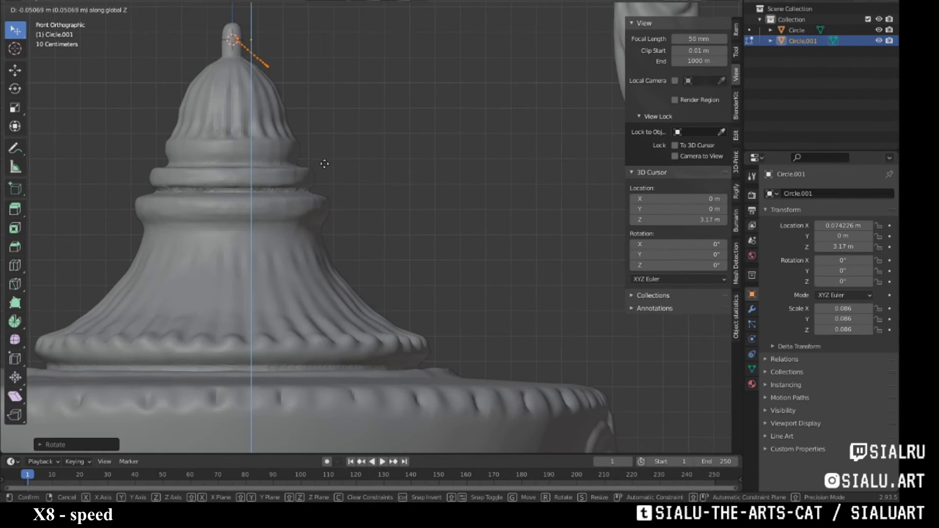
Squash the ring along X into an oval chain link.
{"action": "key", "text": "KP_7"}
{"action": "key", "text": "s"}
{"action": "key", "text": "x"}
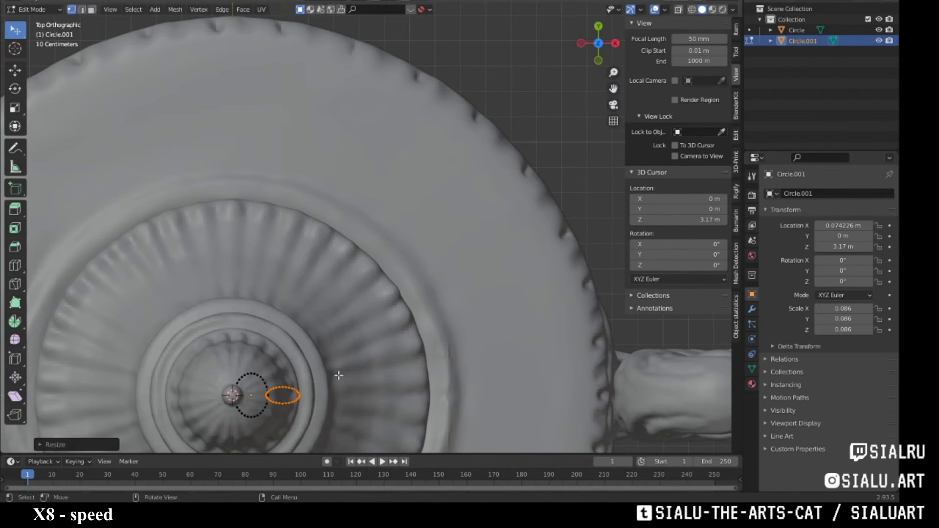
{"action": "scroll", "coordinate": [338, 375], "scroll_direction": "up", "scroll_amount": 2}
{"action": "scroll", "coordinate": [302, 304], "scroll_direction": "up", "scroll_amount": 2}
{"action": "key", "text": "c"}
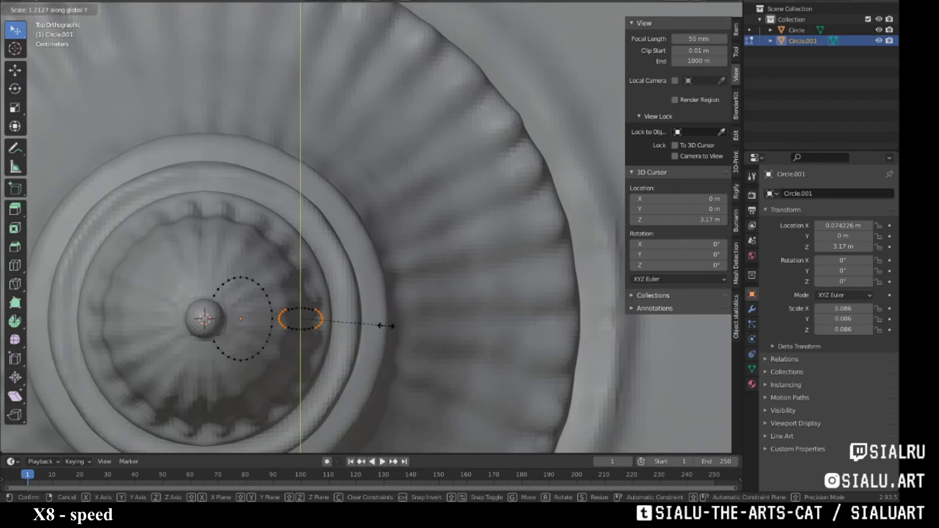
{"action": "left_click", "coordinate": [386, 326]}
{"action": "scroll", "coordinate": [452, 351], "scroll_direction": "up", "scroll_amount": 4}
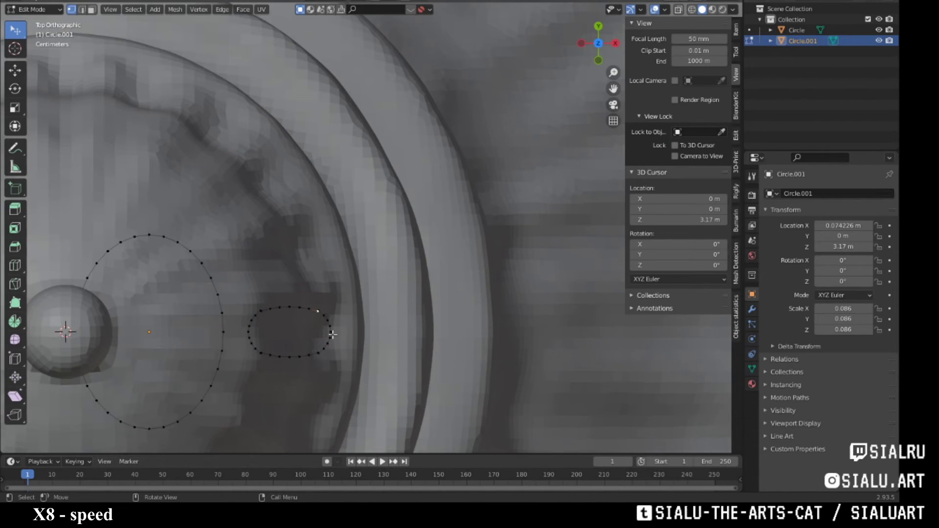
Select the link's vertices and rotate the link into position.
{"action": "middle_click_drag", "start_coordinate": [333, 334], "coordinate": [419, 204]}
{"action": "key", "text": "c"}
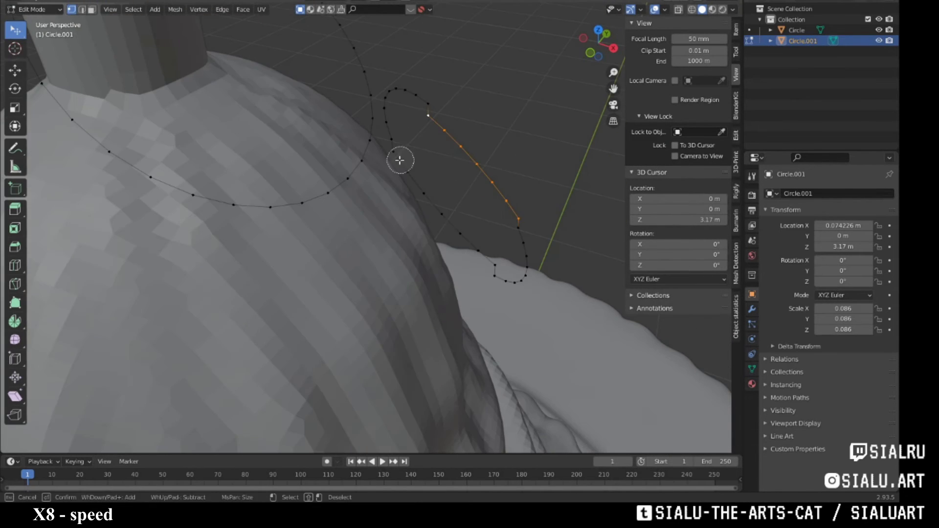
{"action": "left_click_drag", "start_coordinate": [399, 160], "coordinate": [494, 267]}
{"action": "key", "text": "Escape"}
{"action": "middle_click_drag", "start_coordinate": [494, 267], "coordinate": [472, 167]}
{"action": "key", "text": "r"}
{"action": "left_click", "coordinate": [473, 183]}
{"action": "key", "text": "KP_1"}
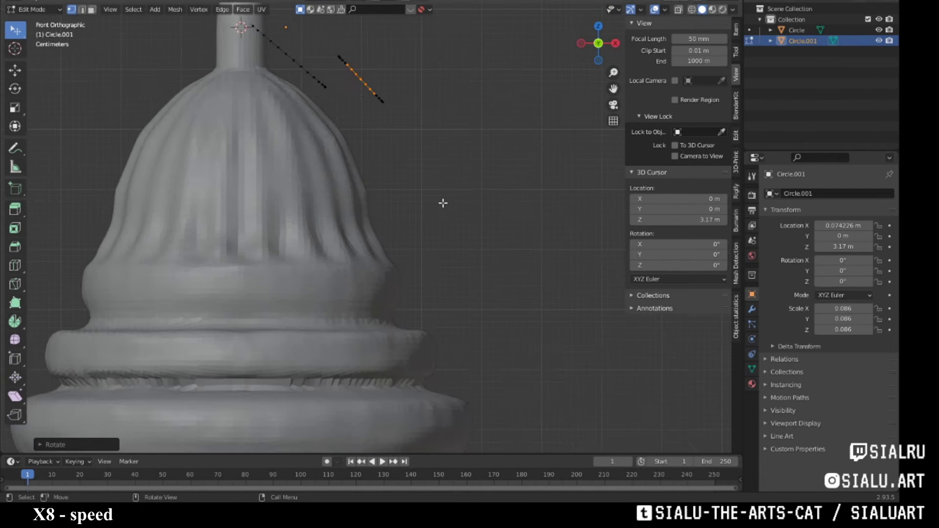
{"action": "scroll", "coordinate": [468, 276], "scroll_direction": "up", "scroll_amount": 5}
{"action": "scroll", "coordinate": [475, 274], "scroll_direction": "down", "scroll_amount": 5}
{"action": "middle_click_drag", "start_coordinate": [440, 254], "coordinate": [314, 241]}
Duplicate the last whole ring as the next chain link with Shift+D.
{"action": "key", "text": "ctrl+l"}
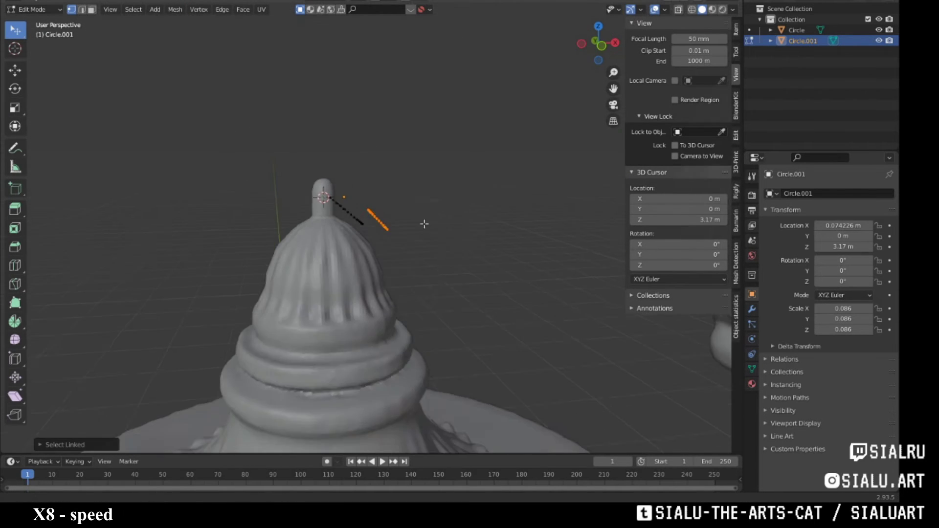
{"action": "key", "text": "KP_1"}
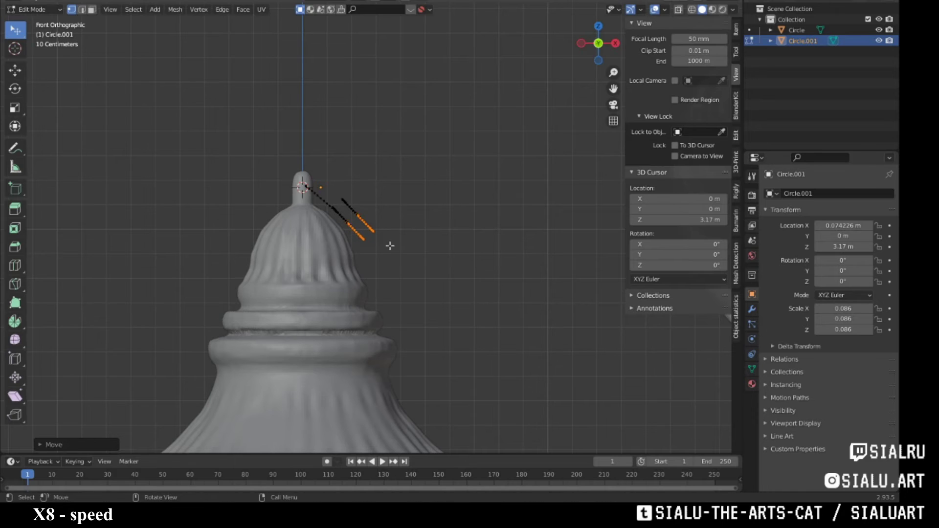
{"action": "key", "text": "ctrl+l"}
{"action": "middle_click_drag", "start_coordinate": [417, 241], "coordinate": [383, 205], "text": "shift"}
{"action": "scroll", "coordinate": [434, 245], "scroll_direction": "up", "scroll_amount": 3}
{"action": "key", "text": "shift+d"}
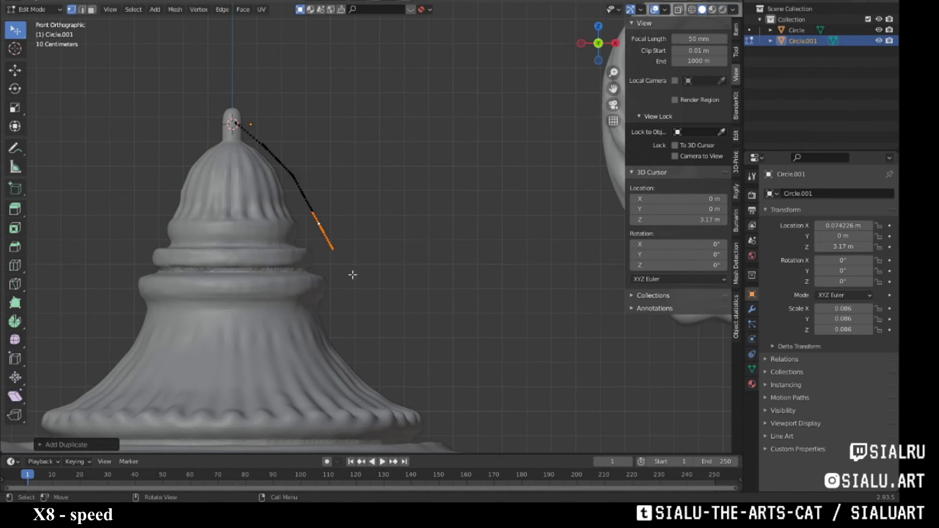
{"action": "left_click", "coordinate": [361, 283]}
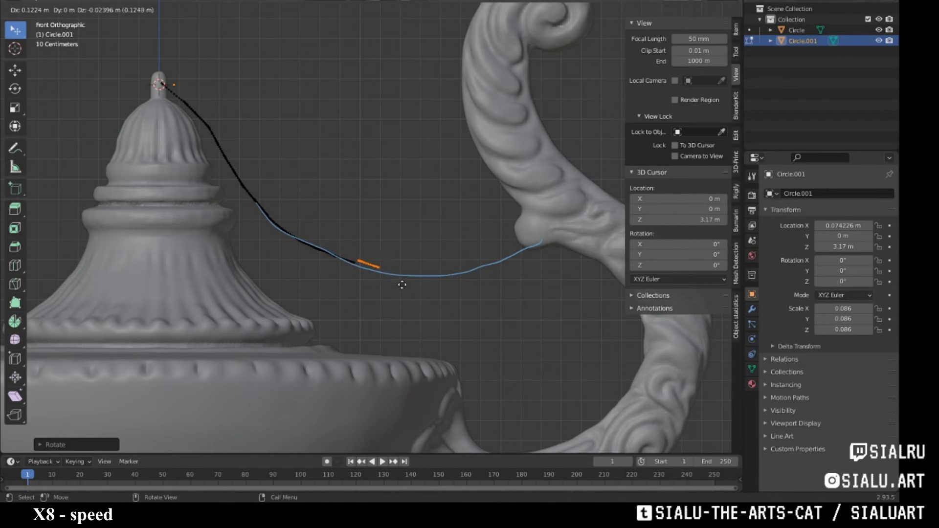
Move the duplicated links along the curve and fit a smaller ring at its end.
{"action": "middle_click_drag", "start_coordinate": [420, 296], "coordinate": [370, 275], "text": "shift"}
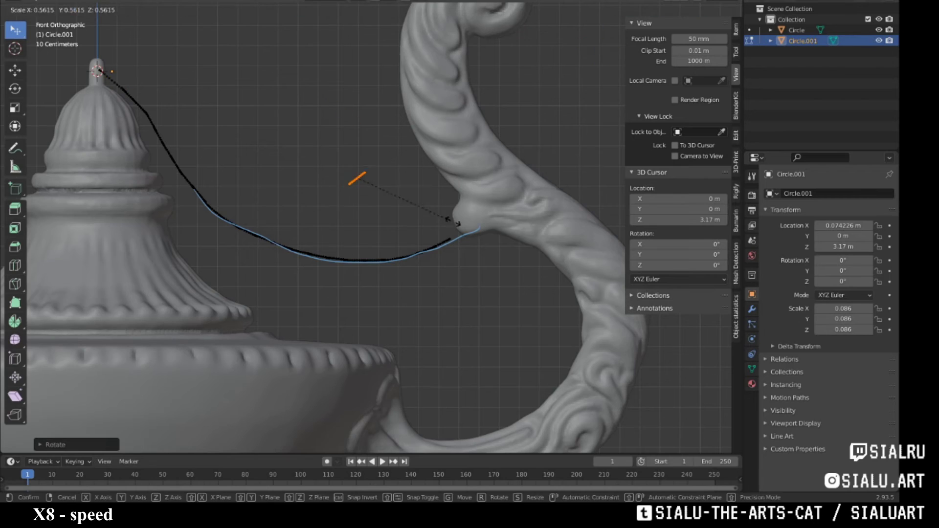
{"action": "middle_click_drag", "start_coordinate": [458, 224], "coordinate": [461, 248]}
{"action": "key", "text": "g"}
{"action": "left_click", "coordinate": [446, 200]}
{"action": "mouse_move", "coordinate": [392, 208]}
{"action": "middle_mouse_down"}
{"action": "mouse_move", "coordinate": [446, 200]}
{"action": "mouse_move", "coordinate": [213, 290]}
{"action": "middle_mouse_up"}
Select alternate links and rotate them around the X axis.
{"action": "key", "text": "l"}
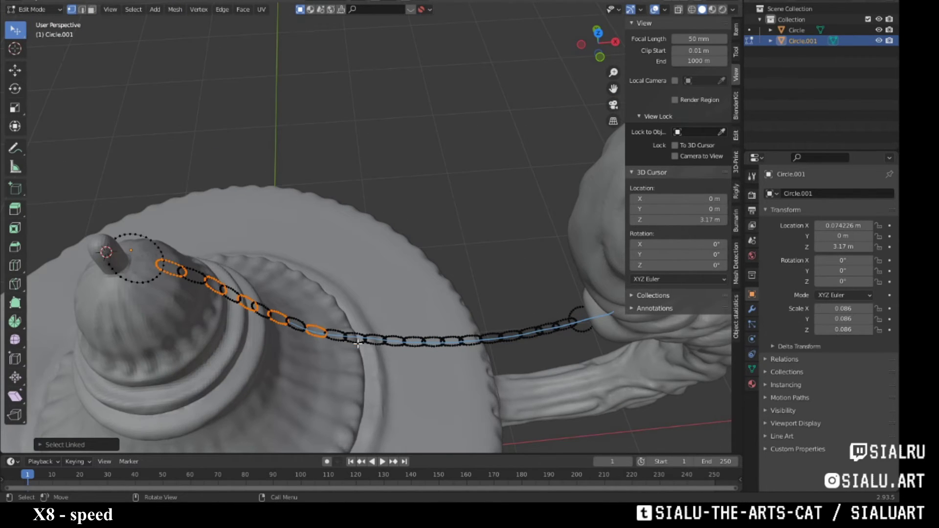
{"action": "middle_click_drag", "start_coordinate": [550, 333], "coordinate": [469, 170]}
{"action": "key", "text": "KP_7"}
{"action": "key", "text": "r"}
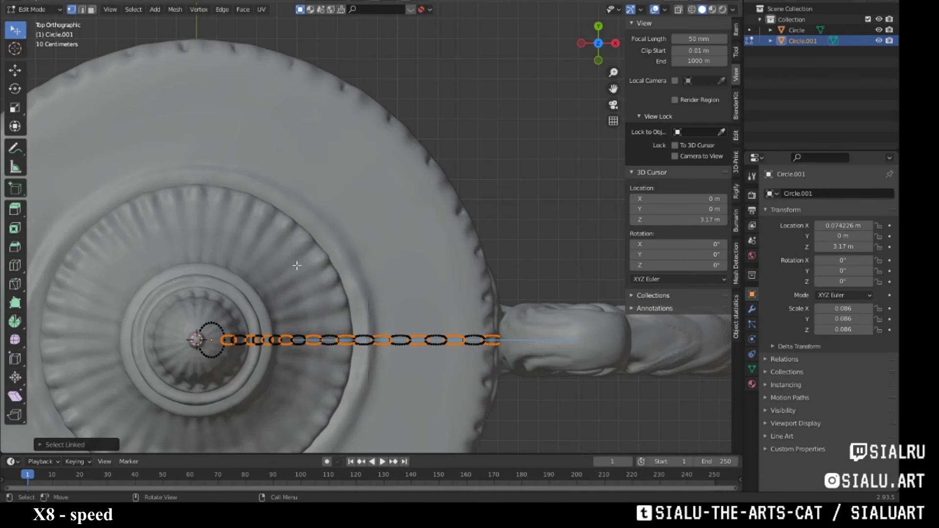
{"action": "middle_click_drag", "start_coordinate": [296, 265], "coordinate": [371, 146]}
{"action": "left_click", "coordinate": [364, 2]}
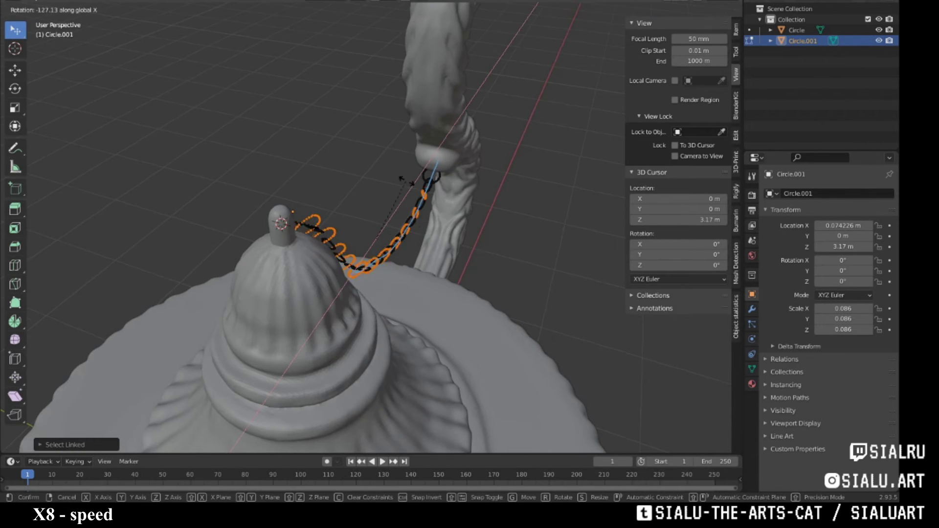
{"action": "key", "text": "r"}
{"action": "key", "text": "x"}
{"action": "mouse_move", "coordinate": [404, 318]}
{"action": "middle_mouse_down"}
{"action": "mouse_move", "coordinate": [431, 196]}
{"action": "mouse_move", "coordinate": [313, 256]}
{"action": "middle_mouse_up"}
{"action": "key", "text": "r"}
{"action": "key", "text": "x"}
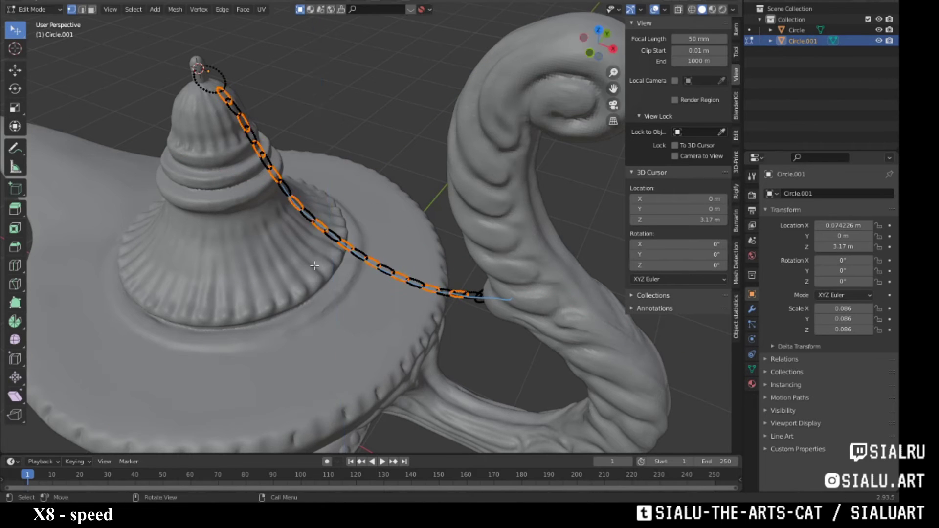
Rotate the links nearest the lid knob 90° on X (rx90).
{"action": "key", "text": "KP_3"}
{"action": "middle_click_drag", "start_coordinate": [400, 249], "coordinate": [432, 376]}
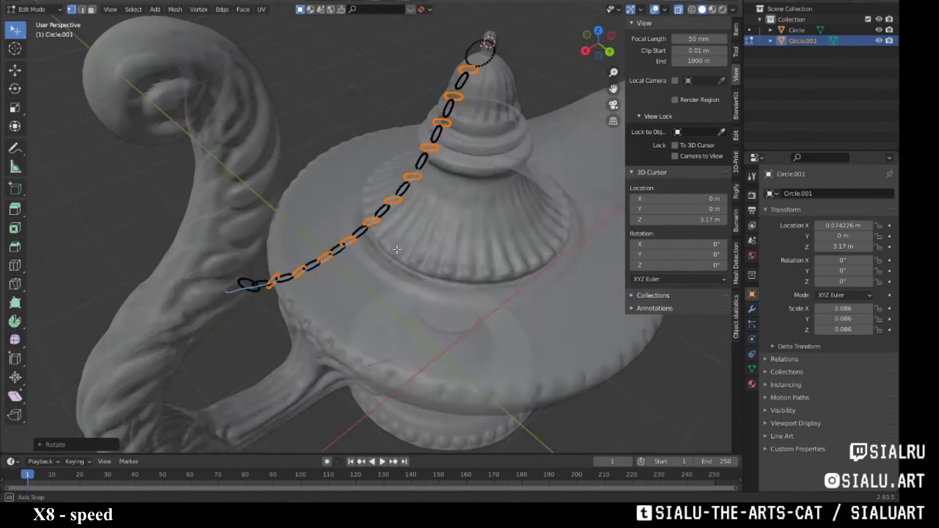
{"action": "key", "text": "KP_7"}
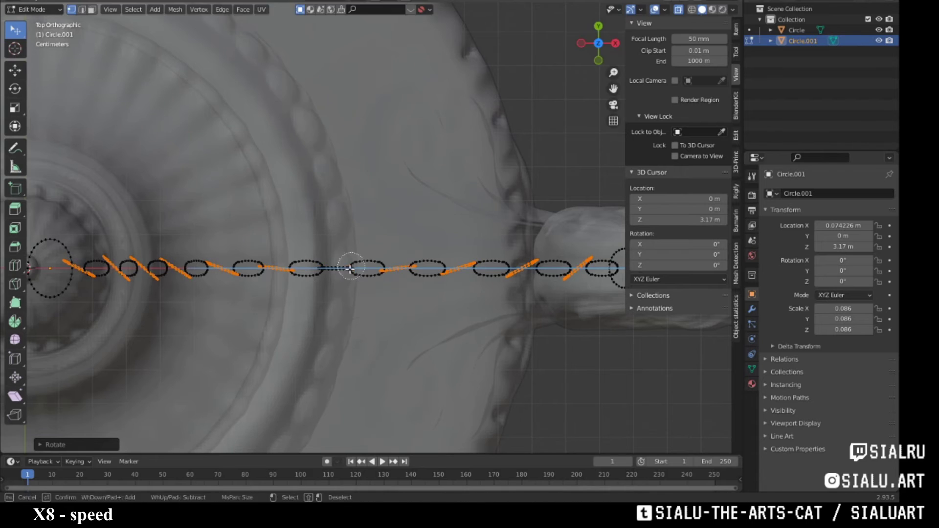
{"action": "middle_click_drag", "start_coordinate": [350, 268], "coordinate": [617, 268]}
{"action": "mouse_move", "coordinate": [511, 304]}
{"action": "middle_mouse_down", "text": "shift"}
{"action": "mouse_move", "coordinate": [344, 300]}
{"action": "mouse_move", "coordinate": [196, 264]}
{"action": "middle_mouse_up", "text": "shift"}
{"action": "left_click_drag", "start_coordinate": [211, 261], "coordinate": [351, 266]}
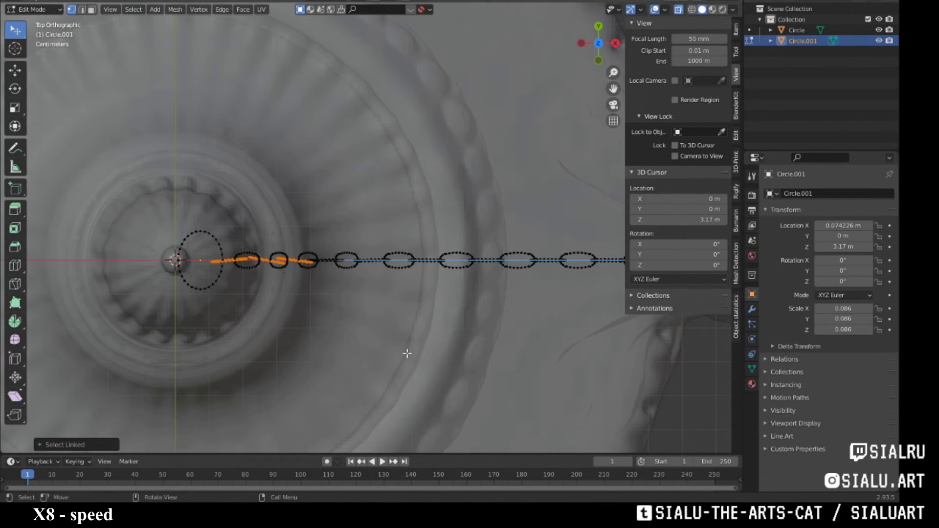
{"action": "type", "text": "rx90"}
{"action": "key", "text": "Return"}
Slightly tilt the top two links at the knob, then clear the selection.
{"action": "key", "text": "KP_1"}
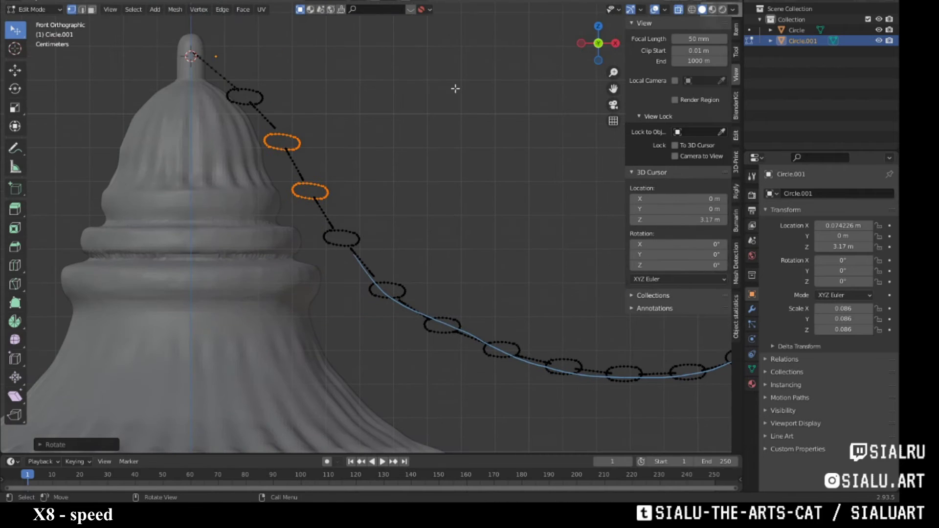
{"action": "key", "text": "ctrl+l"}
{"action": "key", "text": "r"}
{"action": "key", "text": "r"}
{"action": "left_click", "coordinate": [361, 190]}
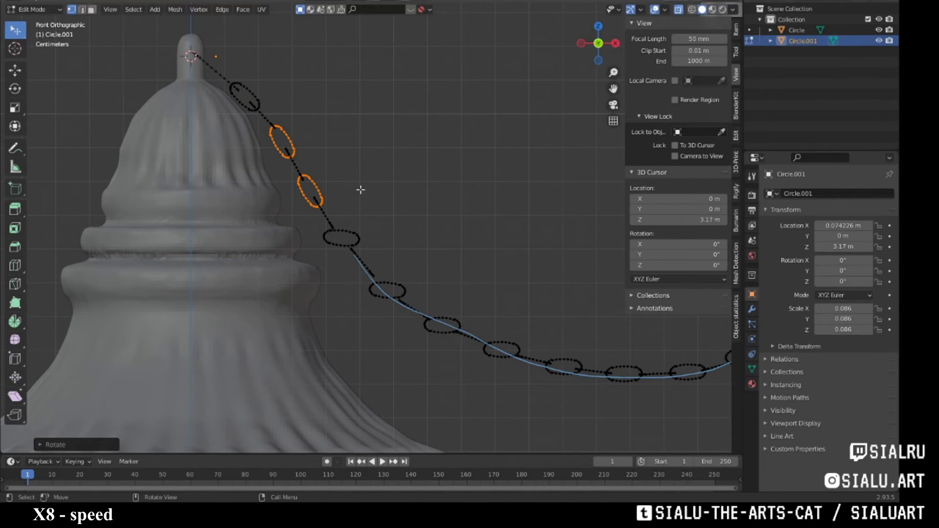
{"action": "middle_click_drag", "start_coordinate": [341, 170], "coordinate": [237, 104], "text": "shift"}
{"action": "key", "text": "alt+a"}
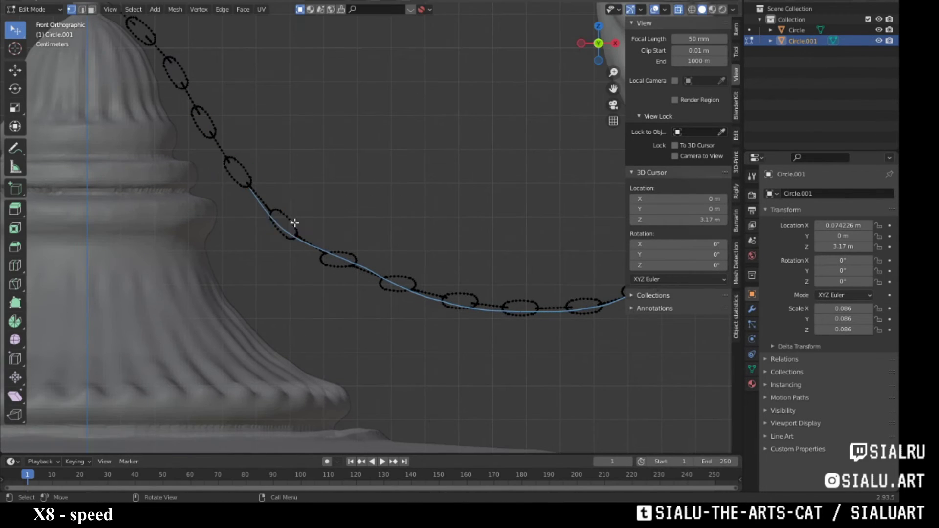
{"action": "middle_click_drag", "start_coordinate": [350, 239], "coordinate": [277, 190], "text": "shift"}
{"action": "key", "text": "alt+a"}
Tilt the link nearest the handle and return to Object Mode.
{"action": "middle_click_drag", "start_coordinate": [372, 252], "coordinate": [261, 225], "text": "shift"}
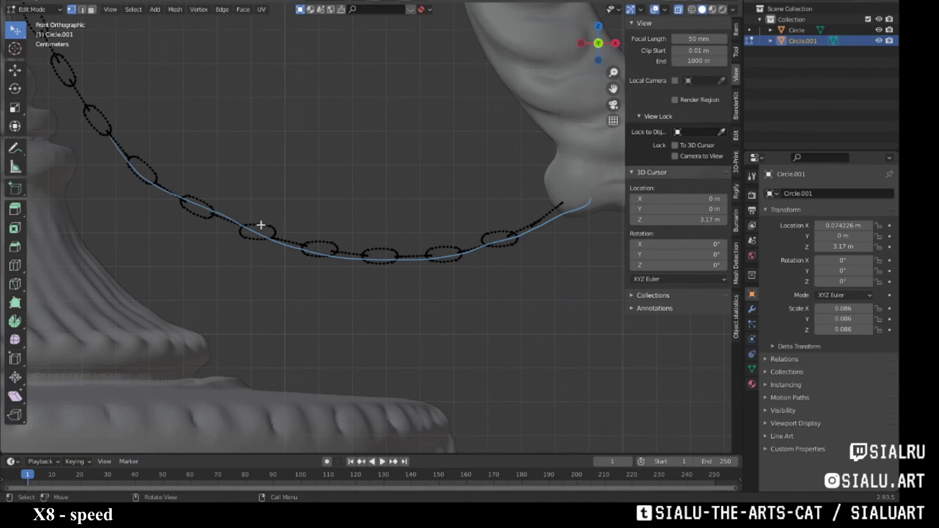
{"action": "middle_click_drag", "start_coordinate": [382, 182], "coordinate": [278, 186], "text": "shift"}
{"action": "key", "text": "alt+a"}
{"action": "key", "text": "l"}
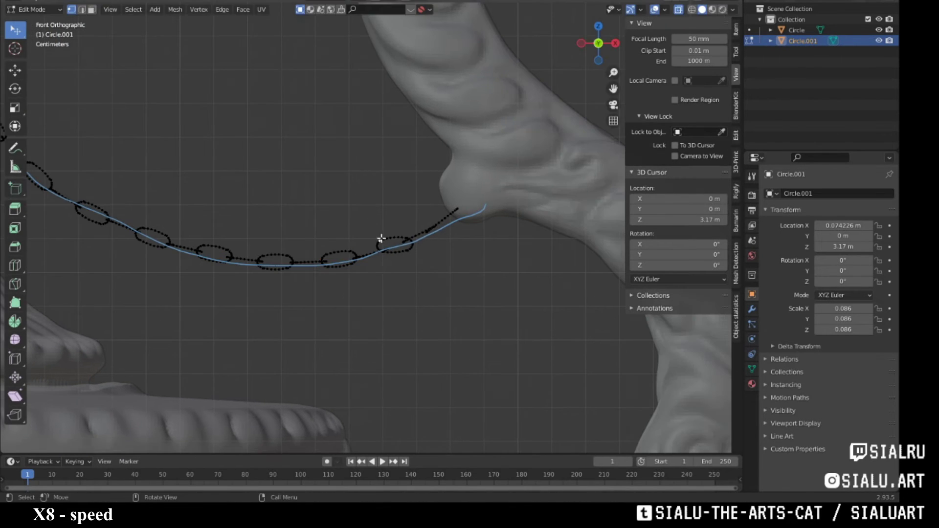
{"action": "key", "text": "l"}
{"action": "key", "text": "r"}
{"action": "scroll", "coordinate": [250, 204], "scroll_direction": "down", "scroll_amount": 2}
{"action": "left_click", "coordinate": [15, 147]}
{"action": "right_click", "coordinate": [14, 148]}
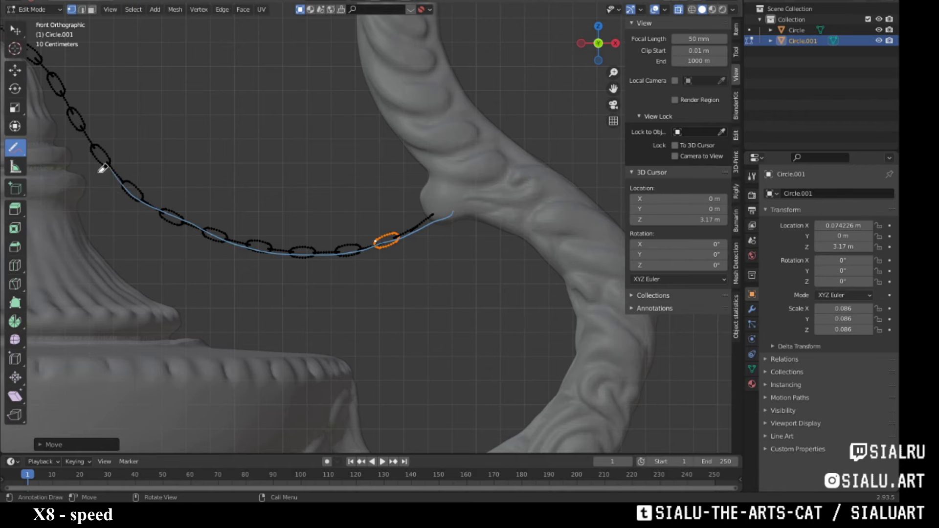
{"action": "key", "text": "Tab"}
{"action": "middle_click_drag", "start_coordinate": [484, 153], "coordinate": [440, 199], "text": "shift"}
{"action": "left_click", "coordinate": [431, 204]}
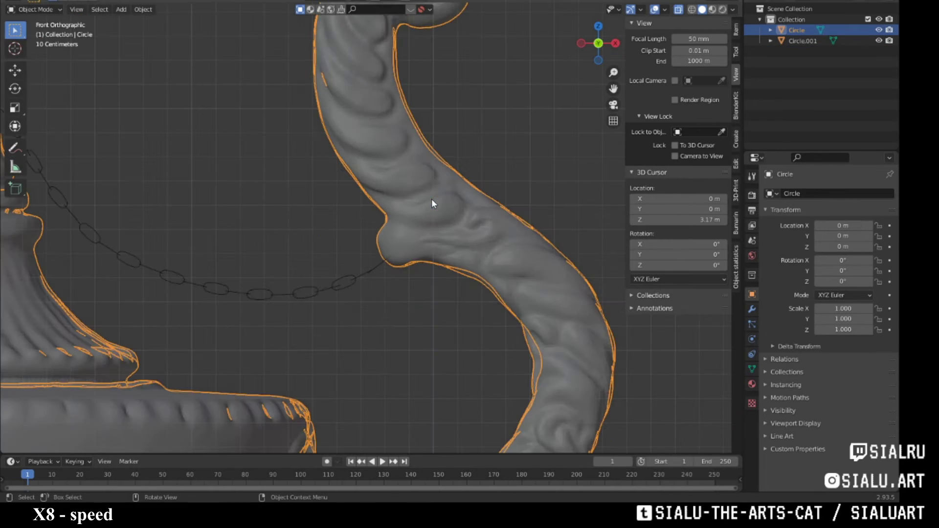
{"action": "key", "text": "ctrl+Tab"}
{"action": "key", "text": "n"}
{"action": "key", "text": "g"}
{"action": "scroll", "coordinate": [391, 199], "scroll_direction": "up", "scroll_amount": 5}
{"action": "scroll", "coordinate": [391, 199], "scroll_direction": "up", "scroll_amount": 3}
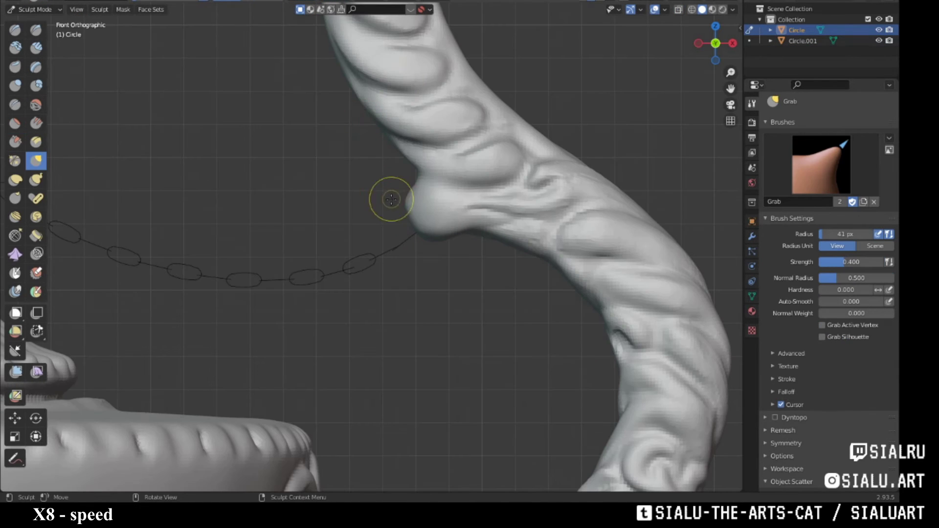
{"action": "middle_click_drag", "start_coordinate": [418, 196], "coordinate": [315, 209]}
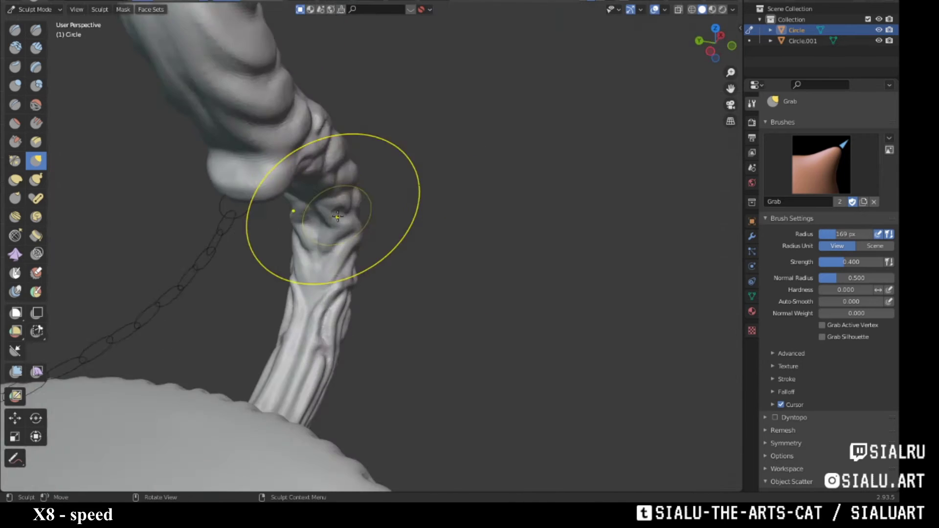
{"action": "scroll", "coordinate": [345, 254], "scroll_direction": "up", "scroll_amount": 3}
{"action": "scroll", "coordinate": [374, 337], "scroll_direction": "down", "scroll_amount": 3}
{"action": "middle_click_drag", "start_coordinate": [375, 337], "coordinate": [391, 255]}
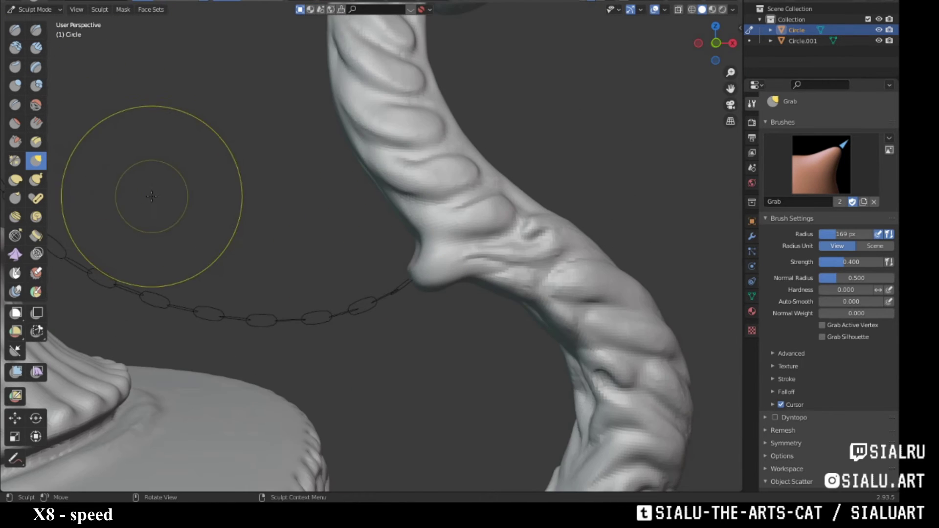
{"action": "right_click", "coordinate": [224, 135]}
{"action": "left_click_drag", "start_coordinate": [206, 176], "coordinate": [186, 176]}
{"action": "middle_click_drag", "start_coordinate": [196, 196], "coordinate": [242, 160]}
{"action": "key", "text": "ctrl+Tab"}
{"action": "key", "text": "n"}
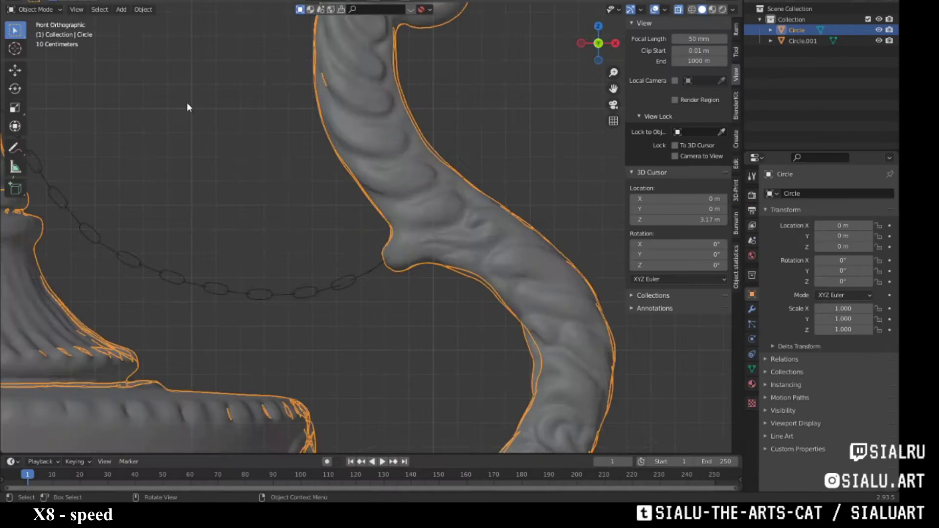
{"action": "left_click", "coordinate": [409, 272]}
{"action": "key", "text": "Tab"}
{"action": "key", "text": "l"}
Nudge the handle-end ring, then add Skin and Subdivision modifiers to the chain.
{"action": "mouse_move", "coordinate": [483, 198]}
{"action": "middle_mouse_down"}
{"action": "mouse_move", "coordinate": [399, 331]}
{"action": "mouse_move", "coordinate": [478, 279]}
{"action": "mouse_move", "coordinate": [380, 311]}
{"action": "mouse_move", "coordinate": [469, 251]}
{"action": "mouse_move", "coordinate": [490, 254]}
{"action": "middle_mouse_up"}
{"action": "left_click", "coordinate": [752, 309]}
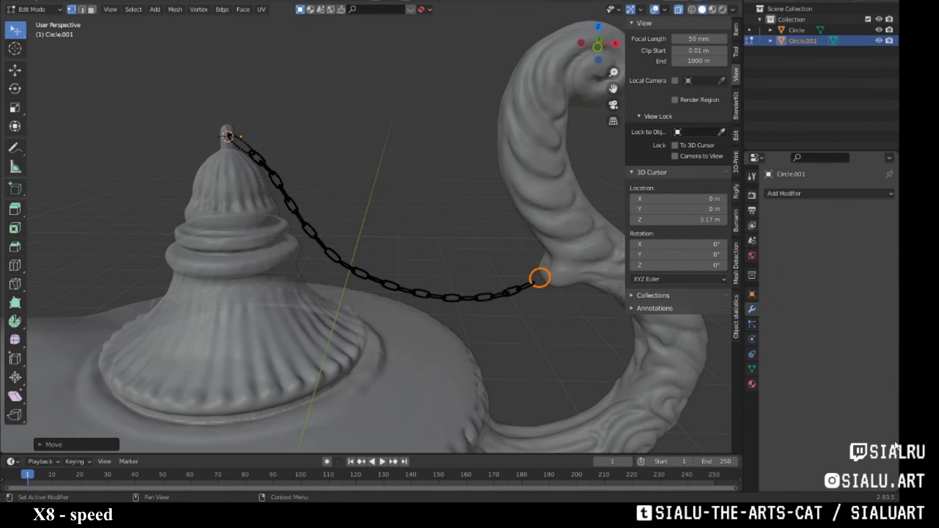
{"action": "left_click", "coordinate": [829, 193]}
{"action": "left_click", "coordinate": [675, 365]}
{"action": "mouse_move", "coordinate": [538, 294]}
{"action": "middle_mouse_down"}
{"action": "mouse_move", "coordinate": [489, 254]}
{"action": "mouse_move", "coordinate": [440, 245]}
{"action": "mouse_move", "coordinate": [479, 264]}
{"action": "middle_mouse_up"}
{"action": "left_click", "coordinate": [829, 193]}
{"action": "left_click", "coordinate": [694, 388]}
Select every link from lid knob to handle and enlarge their skin radius.
{"action": "left_click", "coordinate": [374, 215]}
{"action": "key", "text": "ctrl+l"}
{"action": "key", "text": "c"}
{"action": "left_click_drag", "start_coordinate": [274, 112], "coordinate": [496, 274]}
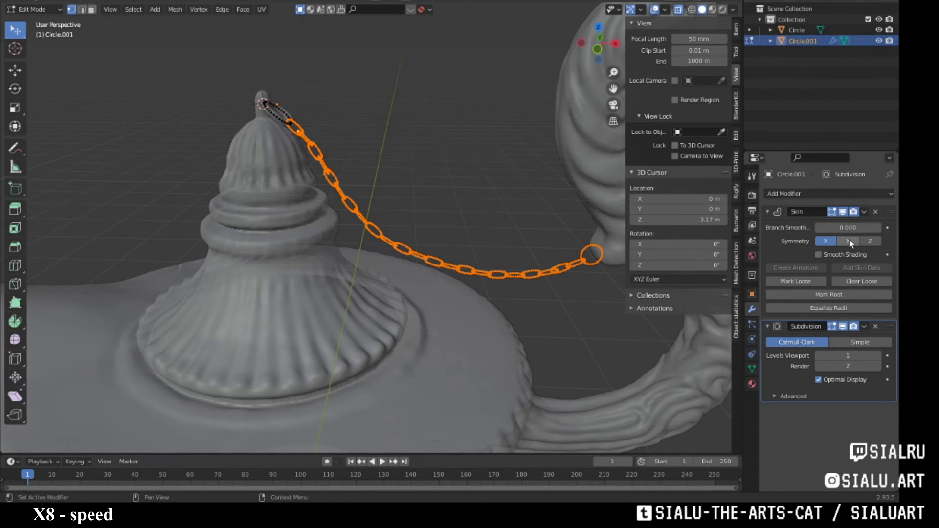
{"action": "scroll", "coordinate": [540, 99], "scroll_direction": "up", "scroll_amount": 5}
{"action": "key", "text": "ctrl+a"}
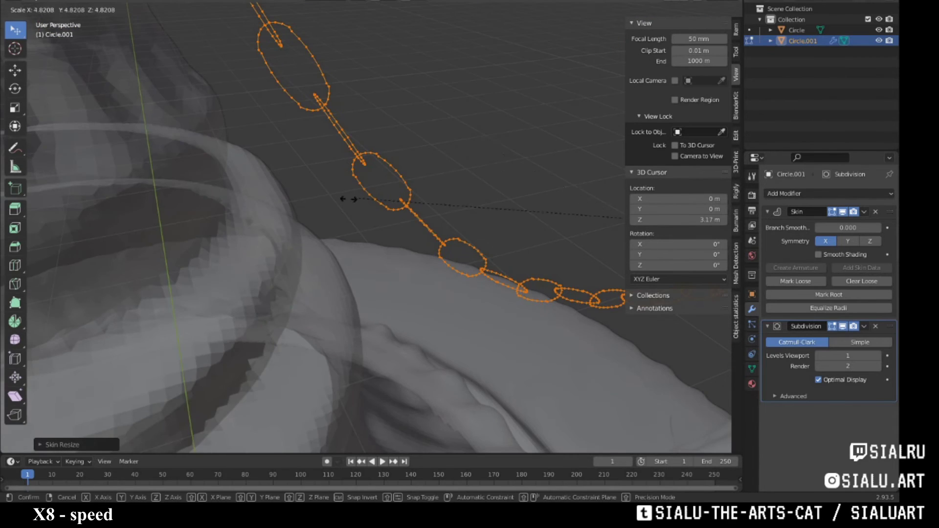
{"action": "scroll", "coordinate": [348, 199], "scroll_direction": "down", "scroll_amount": 5}
{"action": "key", "text": "Return"}
{"action": "key", "text": "Tab"}
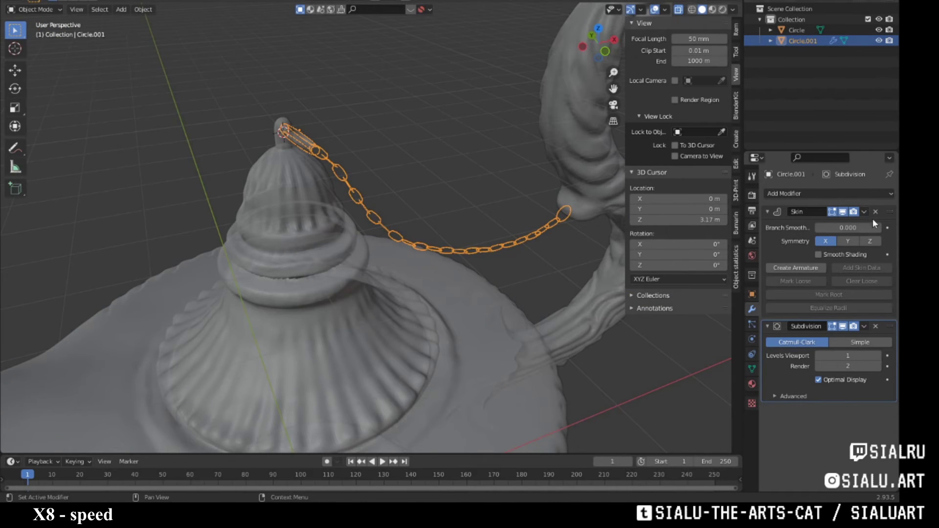
Replace the chain's Subdivision modifier with a freshly added one, viewing the lid knob.
{"action": "left_click", "coordinate": [875, 325]}
{"action": "middle_click_drag", "start_coordinate": [479, 235], "coordinate": [509, 232]}
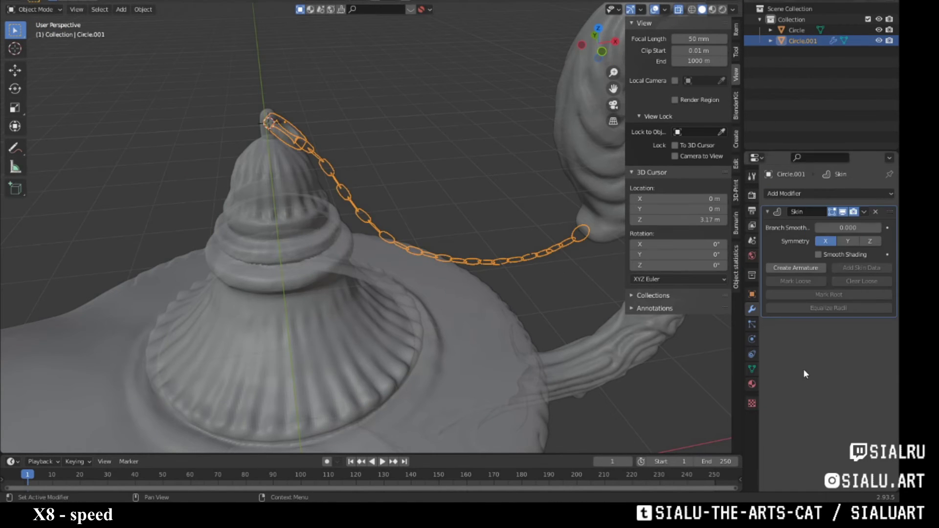
{"action": "left_click", "coordinate": [829, 193]}
{"action": "left_click", "coordinate": [694, 381]}
{"action": "middle_click_drag", "start_coordinate": [695, 381], "coordinate": [591, 234]}
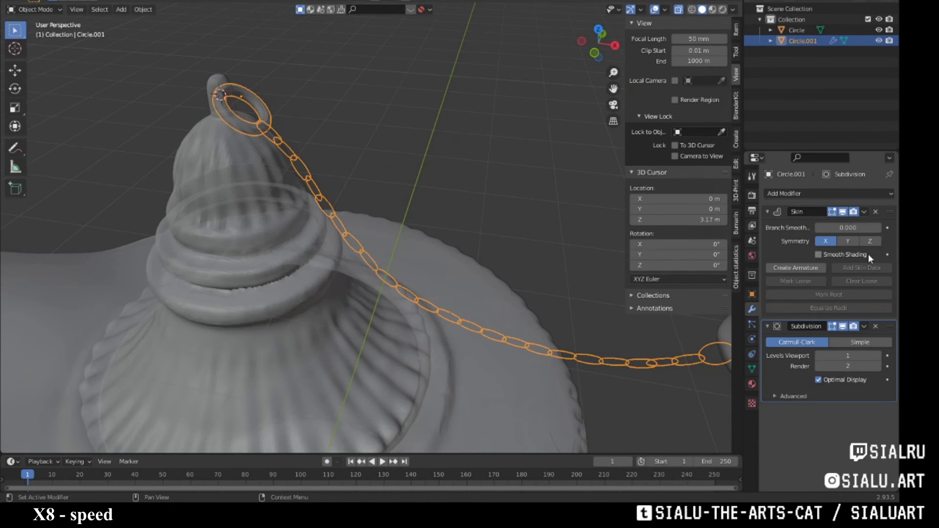
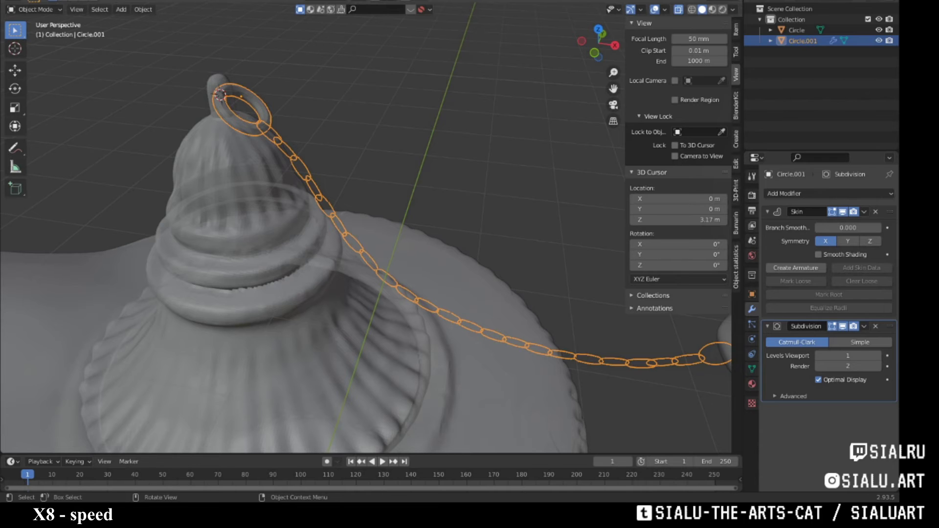
Separate the connected chain links from the lid ring into their own object.
{"action": "scroll", "coordinate": [383, 237], "scroll_direction": "up", "scroll_amount": 3}
{"action": "middle_click_drag", "start_coordinate": [342, 245], "coordinate": [383, 236]}
{"action": "key", "text": "Tab"}
{"action": "key", "text": "ctrl+l"}
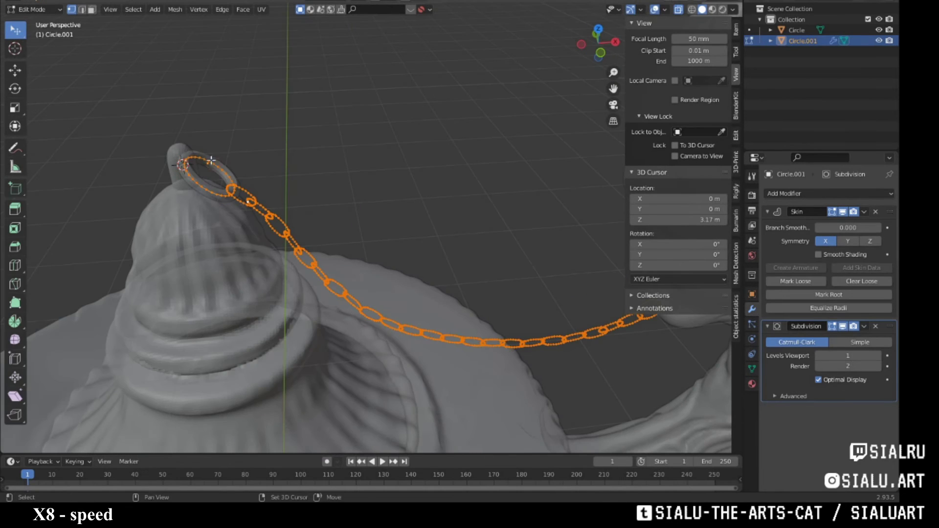
{"action": "key", "text": "p"}
{"action": "left_click", "coordinate": [383, 236]}
Try re-adding the ring's Skin modifier below Subdivision, then undo the reordering.
{"action": "left_click", "coordinate": [876, 211]}
{"action": "left_click", "coordinate": [829, 193]}
{"action": "left_click", "coordinate": [665, 342]}
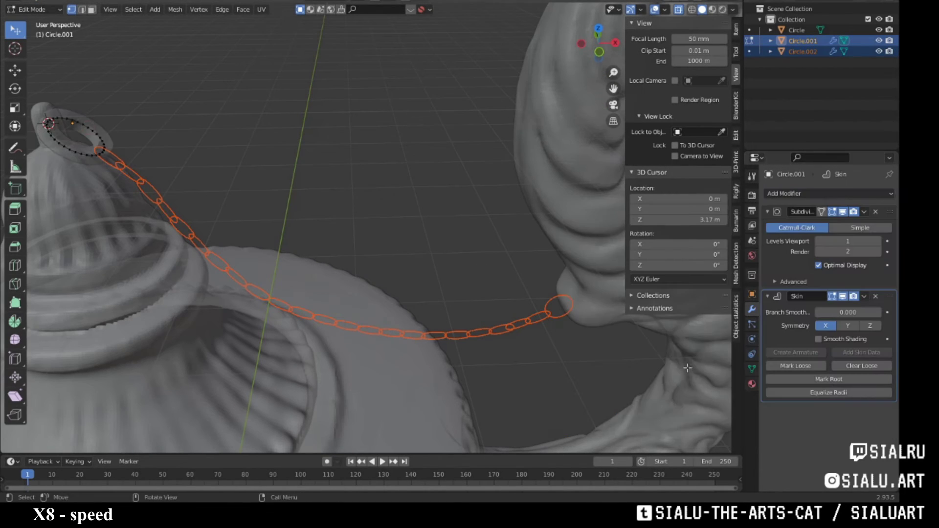
{"action": "mouse_move", "coordinate": [441, 245]}
{"action": "middle_mouse_down"}
{"action": "mouse_move", "coordinate": [357, 287]}
{"action": "mouse_move", "coordinate": [187, 216]}
{"action": "middle_mouse_up"}
{"action": "key", "text": "ctrl+z"}
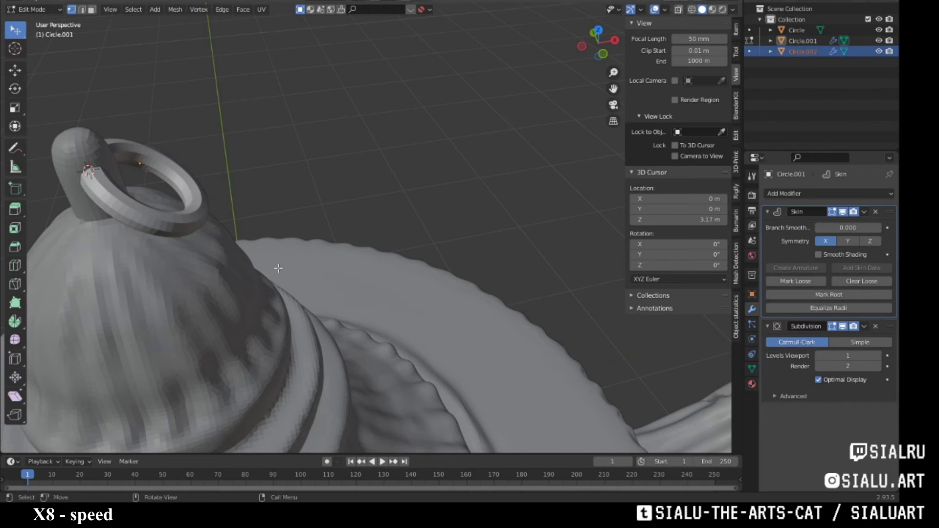
Add and then remove two Skin modifiers on the separated chain.
{"action": "key", "text": "ctrl+shift+z"}
{"action": "left_click", "coordinate": [875, 339]}
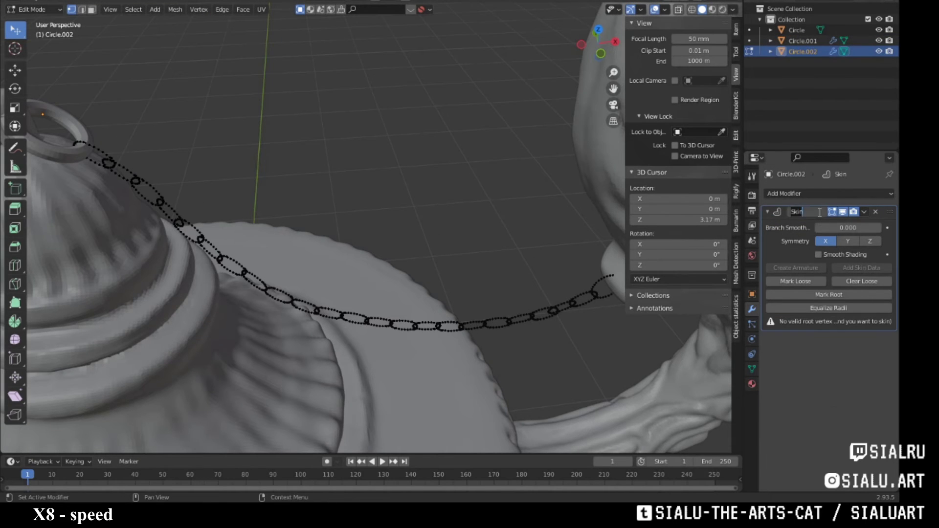
{"action": "left_click", "coordinate": [829, 194]}
{"action": "left_click", "coordinate": [694, 339]}
{"action": "left_click", "coordinate": [876, 339]}
{"action": "left_click", "coordinate": [875, 212]}
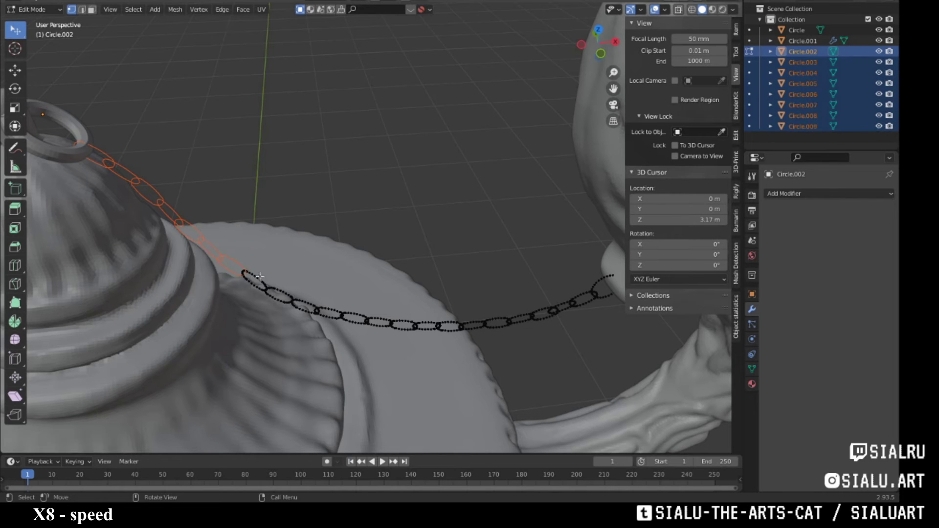
Back in Object Mode, add a Skin modifier to the separated chain.
{"action": "middle_click_drag", "start_coordinate": [377, 320], "coordinate": [450, 313]}
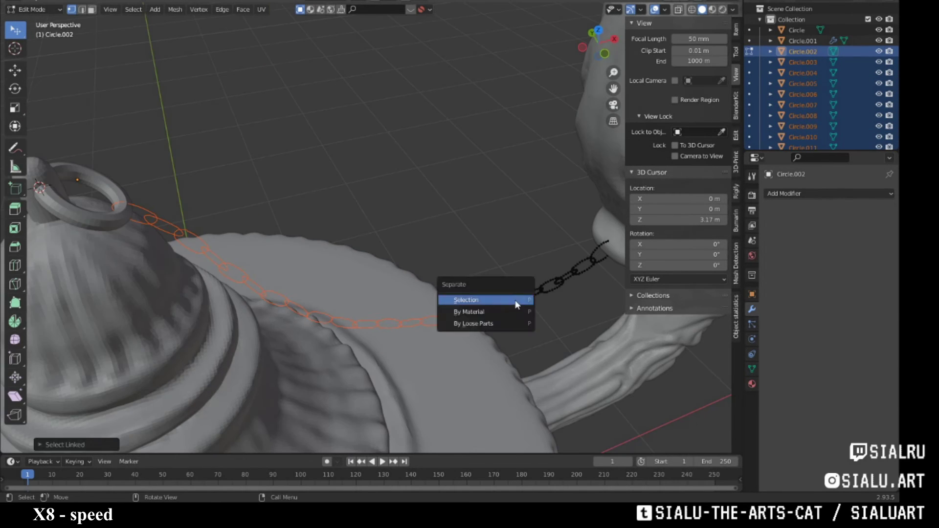
{"action": "key", "text": "Tab"}
{"action": "left_click", "coordinate": [829, 193]}
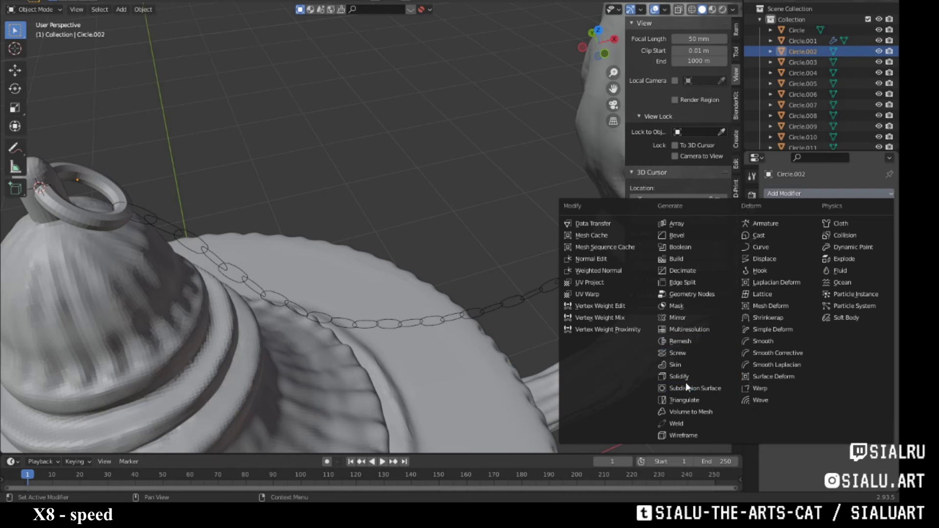
{"action": "left_click", "coordinate": [686, 382]}
Delete the extra chain objects, leaving only Circle and the ring Circle.001.
{"action": "middle_click_drag", "start_coordinate": [562, 254], "coordinate": [612, 235]}
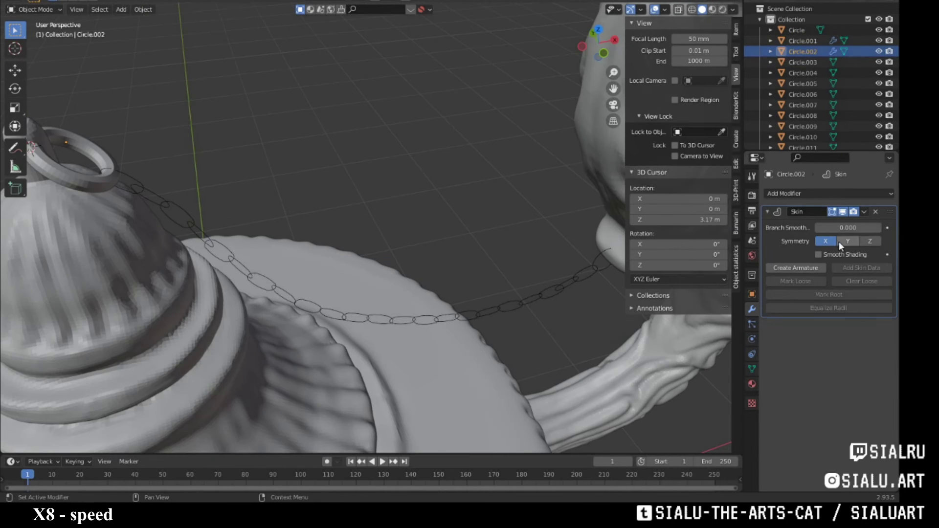
{"action": "mouse_move", "coordinate": [489, 240]}
{"action": "middle_mouse_down"}
{"action": "mouse_move", "coordinate": [354, 239]}
{"action": "mouse_move", "coordinate": [420, 279]}
{"action": "mouse_move", "coordinate": [556, 274]}
{"action": "middle_mouse_up"}
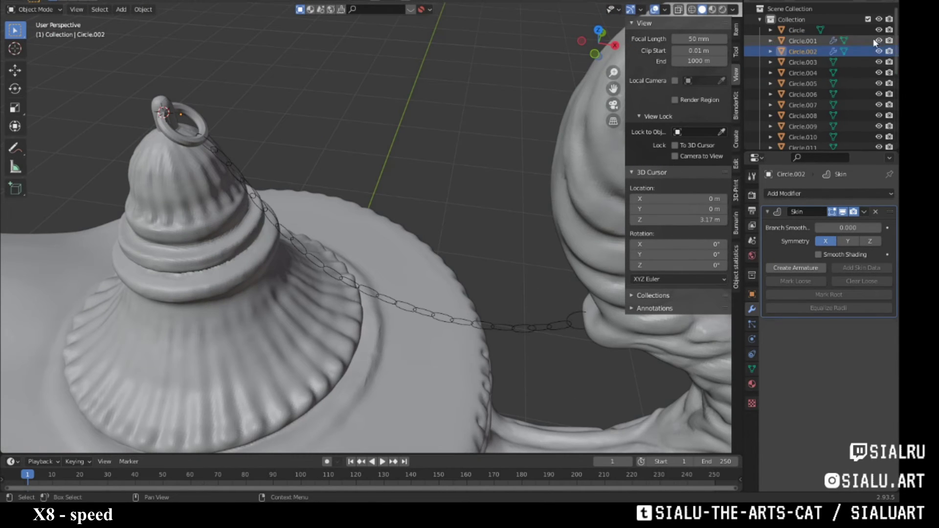
{"action": "left_click", "coordinate": [794, 146], "text": "shift"}
{"action": "key", "text": "Delete"}
Duplicate the lid ring, move the copy onto the handle and rotate it on X.
{"action": "middle_click_drag", "start_coordinate": [611, 169], "coordinate": [241, 192]}
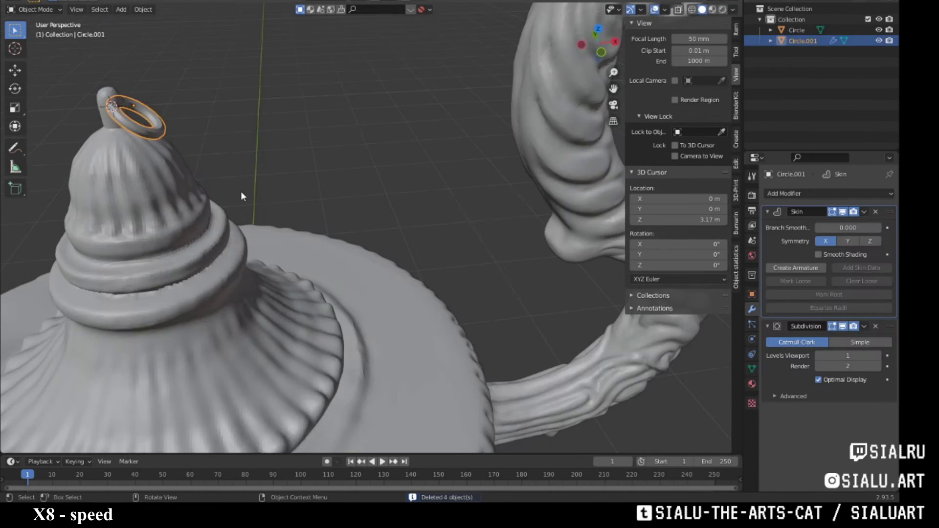
{"action": "key", "text": "shift+d"}
{"action": "left_click", "coordinate": [490, 201]}
{"action": "middle_click_drag", "start_coordinate": [489, 201], "coordinate": [488, 301]}
{"action": "key", "text": "g"}
{"action": "left_click", "coordinate": [513, 211]}
{"action": "key", "text": "r"}
{"action": "key", "text": "x"}
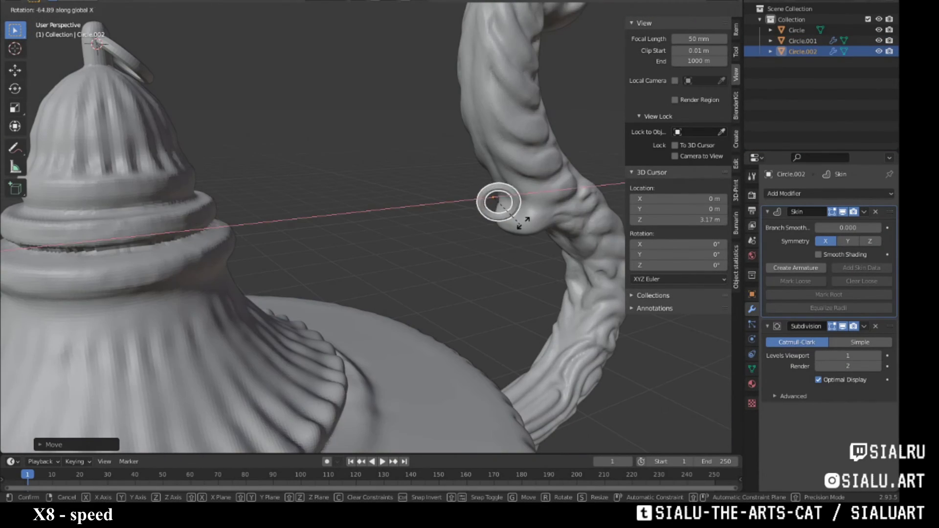
{"action": "middle_click_drag", "start_coordinate": [521, 223], "coordinate": [395, 259]}
Zero the copied ring's median Z in the N panel Item tab.
{"action": "key", "text": "KP_Decimal"}
{"action": "key", "text": "Tab"}
{"action": "mouse_move", "coordinate": [473, 151]}
{"action": "middle_mouse_down"}
{"action": "mouse_move", "coordinate": [430, 161]}
{"action": "mouse_move", "coordinate": [461, 206]}
{"action": "middle_mouse_up"}
{"action": "left_click", "coordinate": [735, 29]}
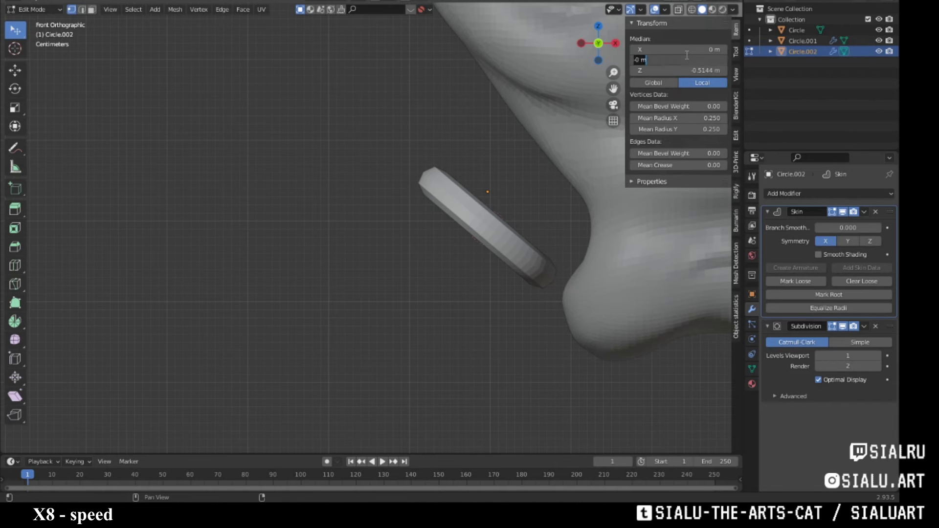
{"action": "type", "text": "0"}
{"action": "key", "text": "Return"}
{"action": "double_click", "coordinate": [691, 51]}
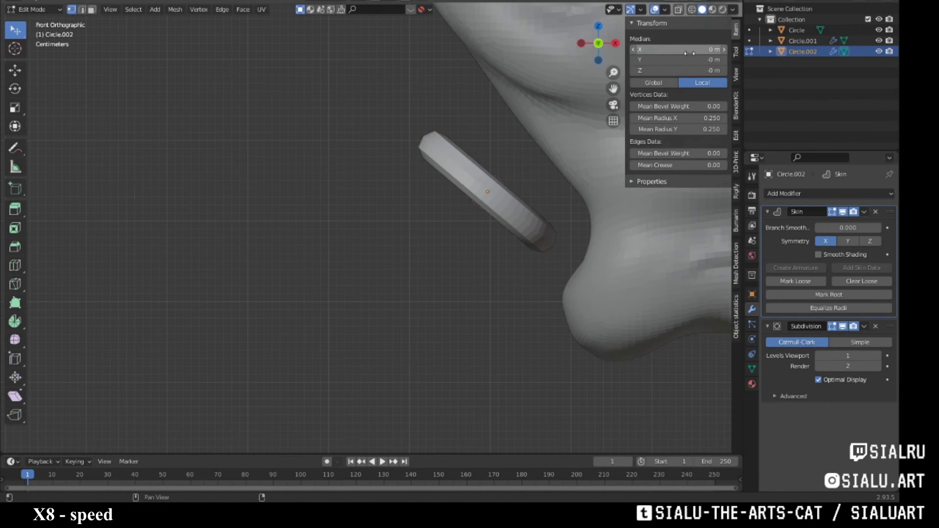
{"action": "middle_click_drag", "start_coordinate": [501, 279], "coordinate": [497, 193]}
{"action": "key", "text": "Tab"}
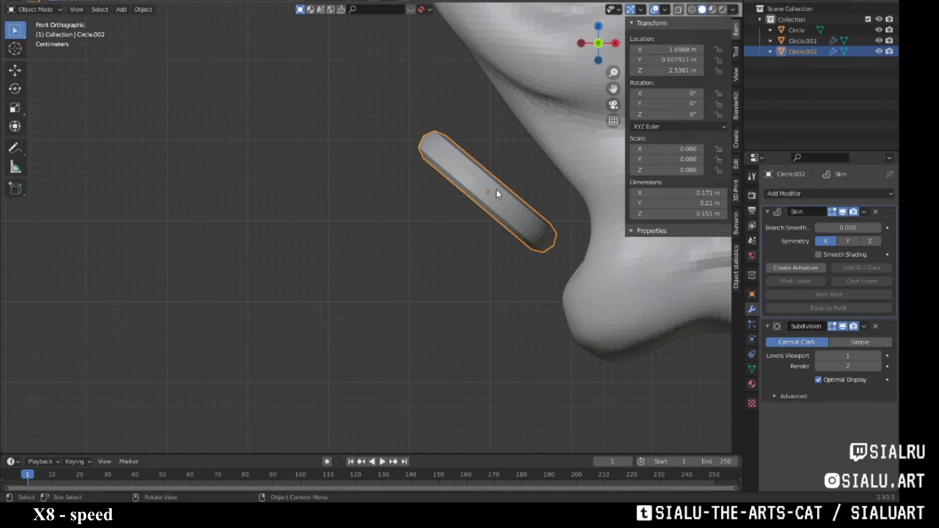
Rotate the handle ring by -40° and again, then reposition it at the handle base.
{"action": "key", "text": "r"}
{"action": "left_click", "coordinate": [605, 264]}
{"action": "mouse_move", "coordinate": [604, 264]}
{"action": "middle_mouse_down"}
{"action": "mouse_move", "coordinate": [550, 306]}
{"action": "mouse_move", "coordinate": [540, 292]}
{"action": "mouse_move", "coordinate": [548, 310]}
{"action": "mouse_move", "coordinate": [371, 260]}
{"action": "mouse_move", "coordinate": [489, 274]}
{"action": "middle_mouse_up"}
{"action": "key", "text": "r"}
{"action": "left_click", "coordinate": [539, 293]}
{"action": "key", "text": "KP_1"}
{"action": "key", "text": "g"}
{"action": "left_click", "coordinate": [551, 361]}
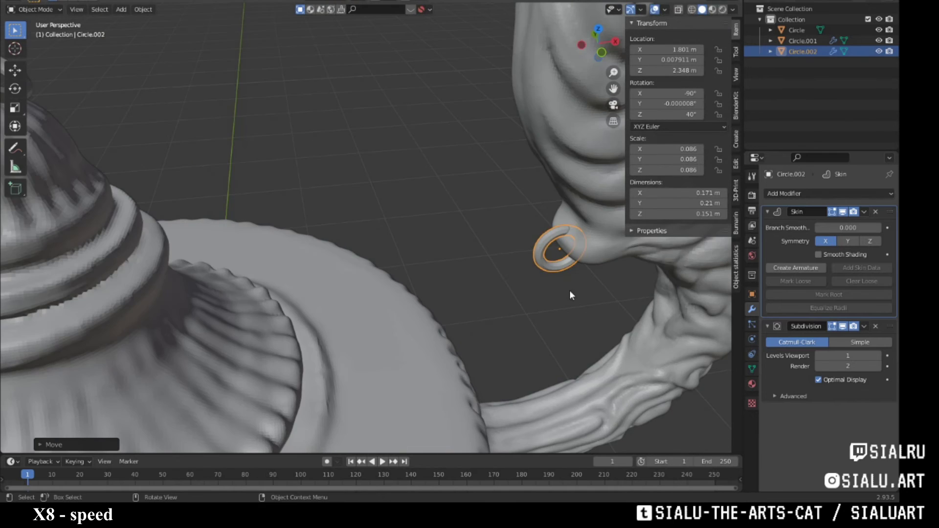
Duplicate the handle ring and scale the copy into a smaller oval link.
{"action": "key", "text": "shift+d"}
{"action": "key", "text": "Tab"}
{"action": "key", "text": "s"}
{"action": "left_click", "coordinate": [631, 359]}
{"action": "middle_click_drag", "start_coordinate": [631, 360], "coordinate": [478, 277]}
{"action": "key", "text": "KP_1"}
Turn on X-ray and try a proportional-falloff move on the ring, then cancel it.
{"action": "scroll", "coordinate": [563, 342], "scroll_direction": "up", "scroll_amount": 3}
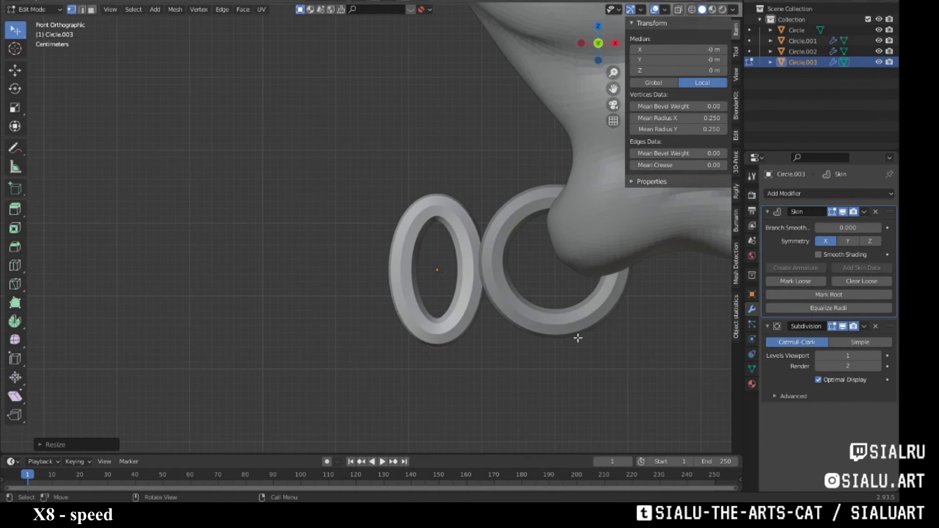
{"action": "key", "text": "alt+z"}
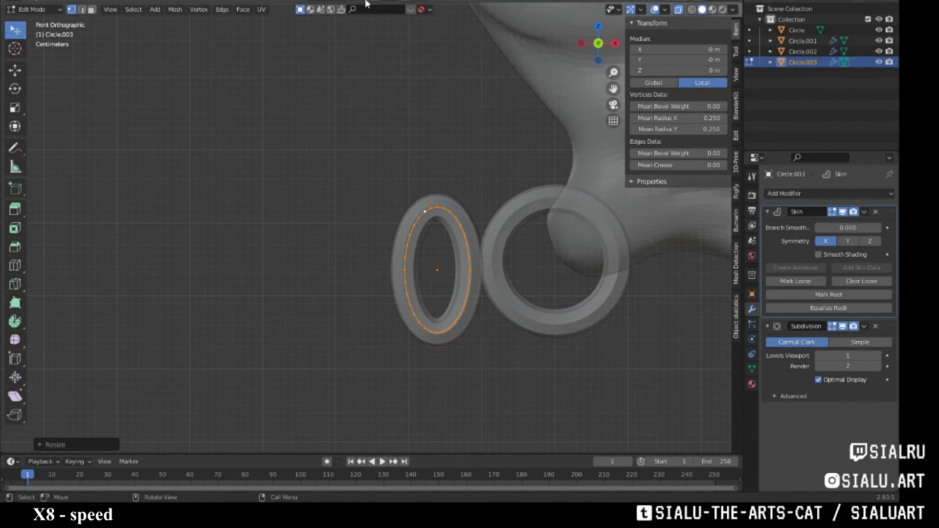
{"action": "key", "text": "Tab"}
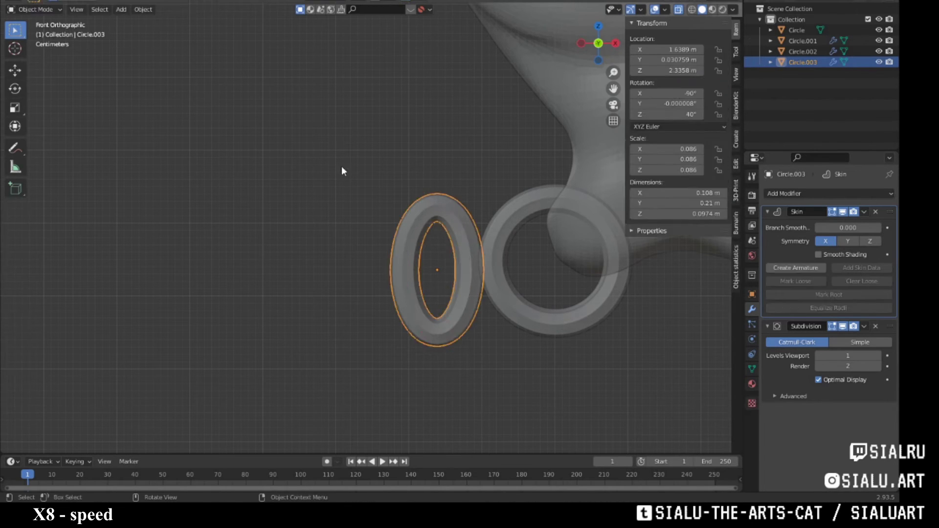
{"action": "key", "text": "Tab"}
{"action": "key", "text": "g"}
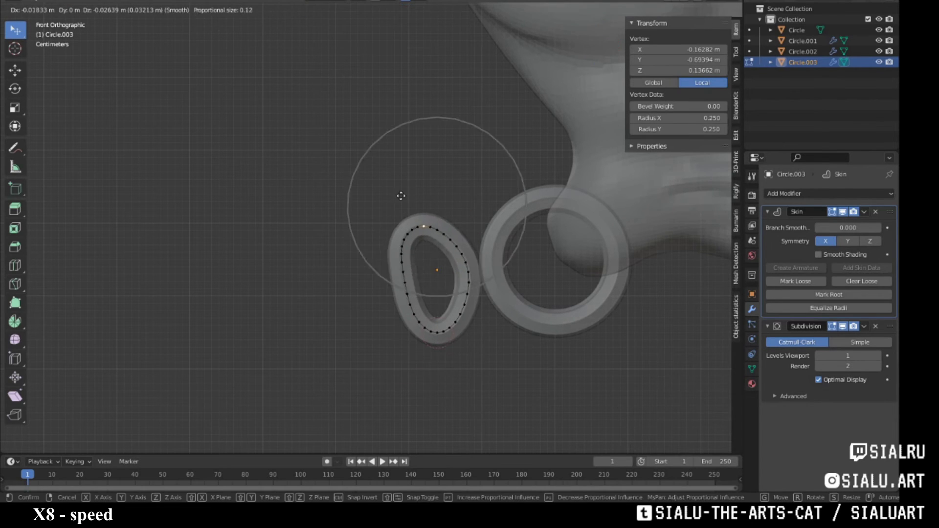
{"action": "key", "text": "Escape"}
From the back view, select the whole oval link and rotate it 90 degrees.
{"action": "middle_click_drag", "start_coordinate": [438, 370], "coordinate": [477, 206]}
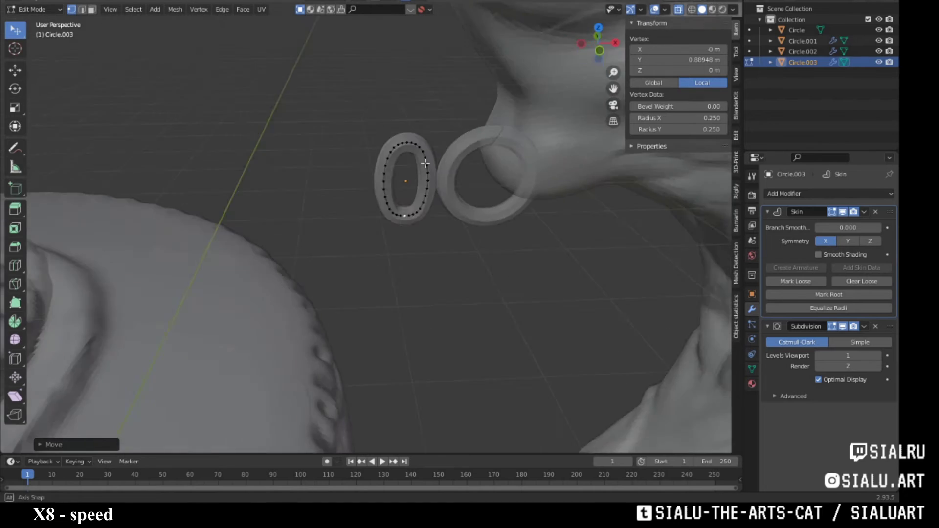
{"action": "key", "text": "ctrl+KP_1"}
{"action": "key", "text": "a"}
{"action": "key", "text": "r"}
{"action": "key", "text": "9"}
{"action": "key", "text": "0"}
{"action": "key", "text": "Return"}
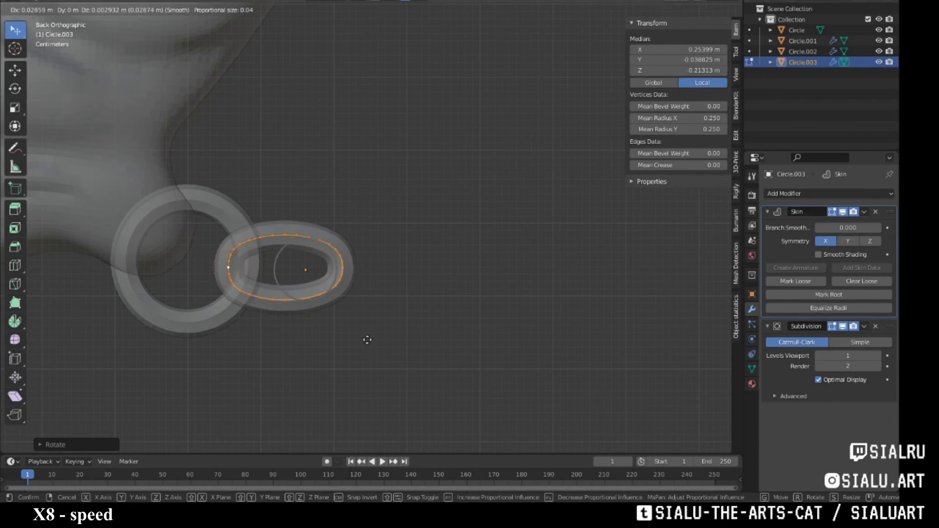
Duplicate another link and place it along the chain.
{"action": "scroll", "coordinate": [342, 318], "scroll_direction": "down", "scroll_amount": 5}
{"action": "key", "text": "shift+d"}
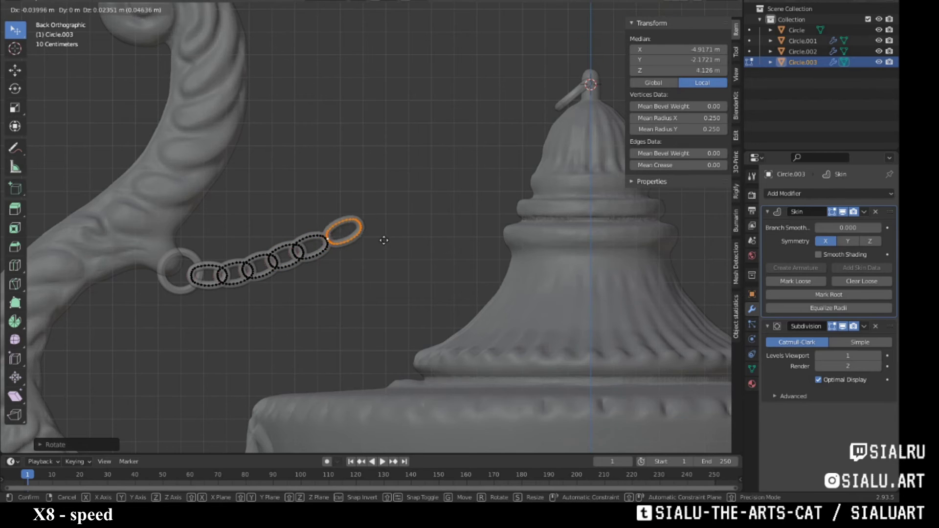
{"action": "scroll", "coordinate": [441, 220], "scroll_direction": "up", "scroll_amount": 4}
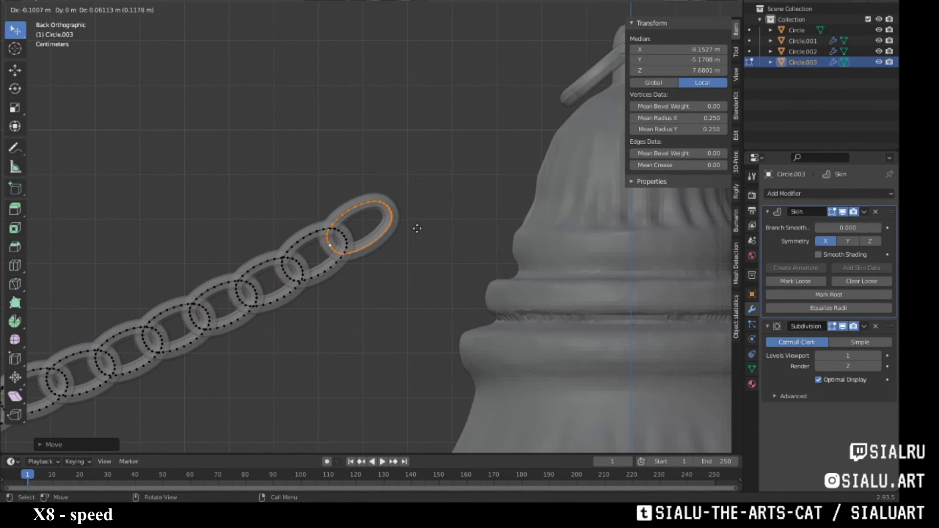
{"action": "left_click", "coordinate": [407, 237]}
{"action": "left_click", "coordinate": [478, 185]}
{"action": "key", "text": "a"}
{"action": "scroll", "coordinate": [478, 185], "scroll_direction": "down", "scroll_amount": 5}
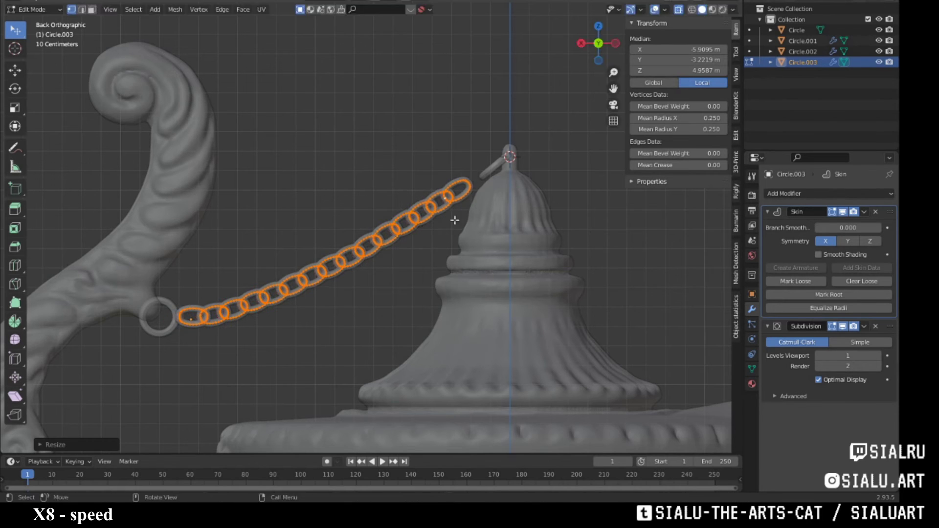
{"action": "middle_click_drag", "start_coordinate": [455, 220], "coordinate": [321, 286], "text": "shift"}
Reposition a single chain ring, then move the whole chain into place.
{"action": "left_click", "coordinate": [340, 237]}
{"action": "key", "text": "ctrl+l"}
{"action": "key", "text": "g"}
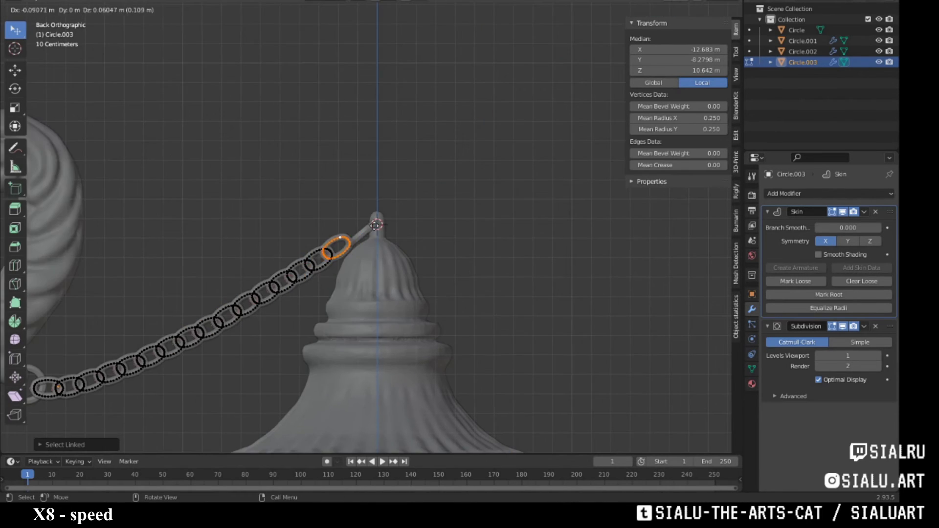
{"action": "left_click", "coordinate": [376, 225]}
{"action": "scroll", "coordinate": [375, 225], "scroll_direction": "down", "scroll_amount": 4}
{"action": "key", "text": "a"}
{"action": "key", "text": "g"}
{"action": "left_click", "coordinate": [542, 197]}
{"action": "scroll", "coordinate": [542, 197], "scroll_direction": "up", "scroll_amount": 5}
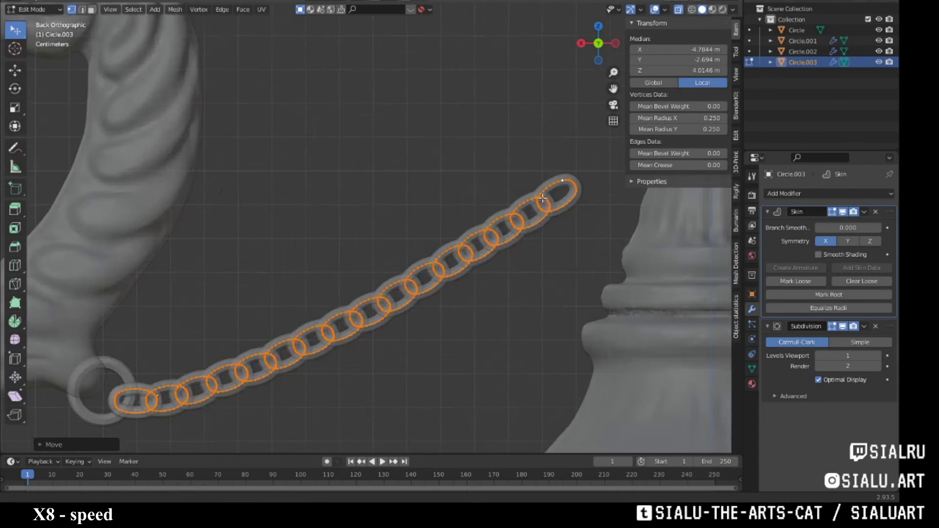
{"action": "middle_click_drag", "start_coordinate": [542, 197], "coordinate": [294, 249], "text": "shift"}
Move the chain's end ring up to the lid's knob.
{"action": "left_click", "coordinate": [327, 236]}
{"action": "key", "text": "ctrl+l"}
{"action": "key", "text": "g"}
{"action": "middle_click_drag", "start_coordinate": [399, 175], "coordinate": [453, 219]}
{"action": "left_click", "coordinate": [337, 283], "text": "shift"}
Select three more chain rings with linked selection.
{"action": "left_click", "coordinate": [281, 302], "text": "shift"}
{"action": "key", "text": "ctrl+l"}
{"action": "left_click", "coordinate": [193, 324], "text": "shift"}
{"action": "key", "text": "ctrl+l"}
{"action": "middle_click_drag", "start_coordinate": [193, 324], "coordinate": [381, 219]}
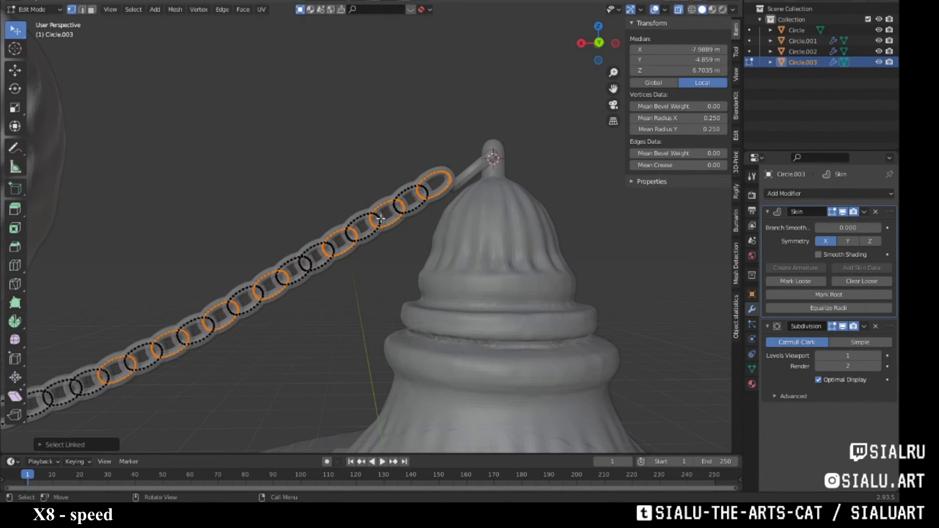
{"action": "left_click", "coordinate": [212, 308], "text": "shift"}
{"action": "key", "text": "ctrl+l"}
{"action": "middle_click_drag", "start_coordinate": [212, 308], "coordinate": [192, 273]}
{"action": "mouse_move", "coordinate": [97, 337]}
{"action": "middle_mouse_down"}
{"action": "mouse_move", "coordinate": [274, 156]}
{"action": "mouse_move", "coordinate": [303, 206]}
{"action": "mouse_move", "coordinate": [382, 244]}
{"action": "middle_mouse_up"}
Rotate the selected rings around Individual Origins so they interlock.
{"action": "key", "text": "r"}
{"action": "key", "text": "Escape"}
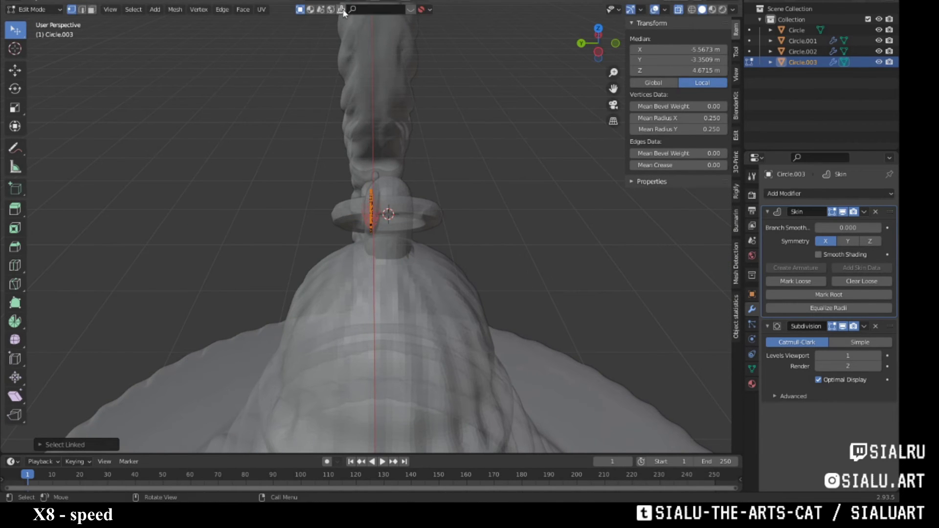
{"action": "left_click", "coordinate": [391, 32]}
{"action": "key", "text": "r"}
{"action": "left_click", "coordinate": [524, 226]}
{"action": "middle_click_drag", "start_coordinate": [524, 226], "coordinate": [546, 111]}
Select the last ring loop and rotate it into line, checking front and top views.
{"action": "key", "text": "c"}
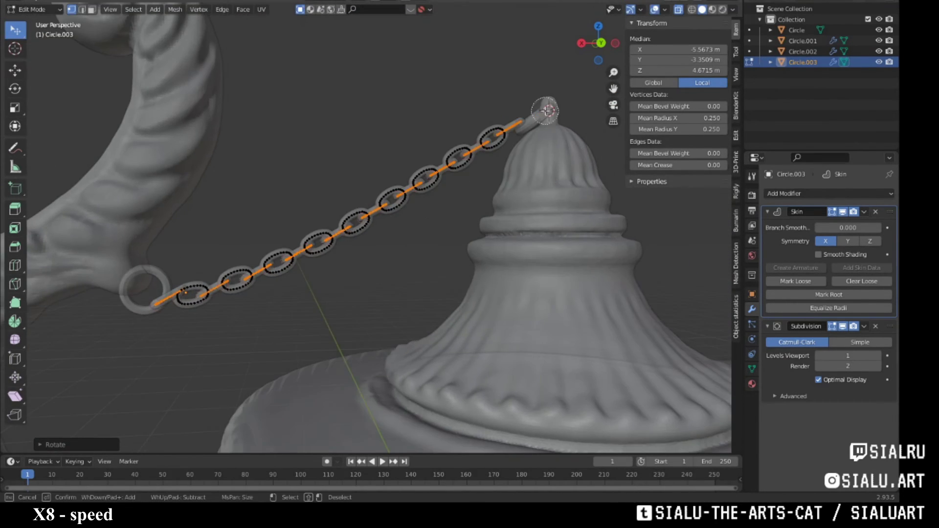
{"action": "key", "text": "KP_Decimal"}
{"action": "key", "text": "KP_1"}
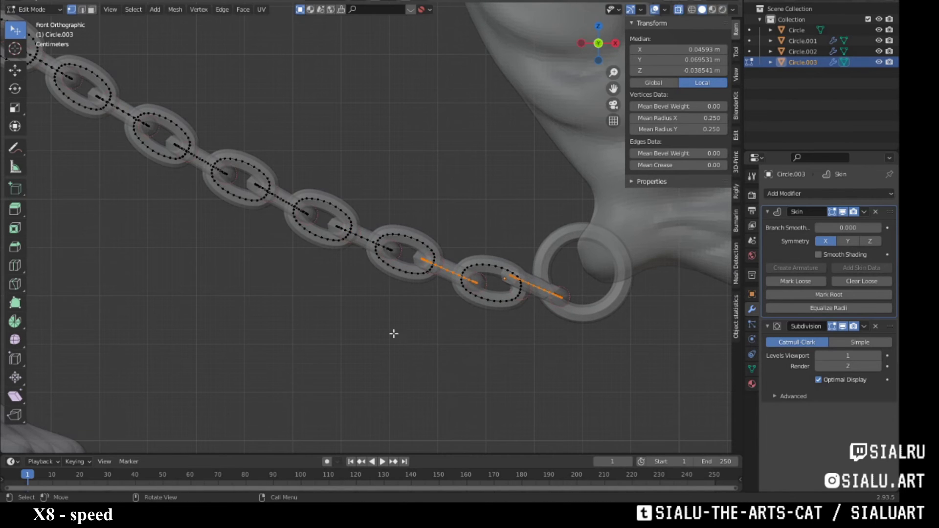
{"action": "middle_click_drag", "start_coordinate": [412, 369], "coordinate": [561, 289]}
{"action": "key", "text": "KP_7"}
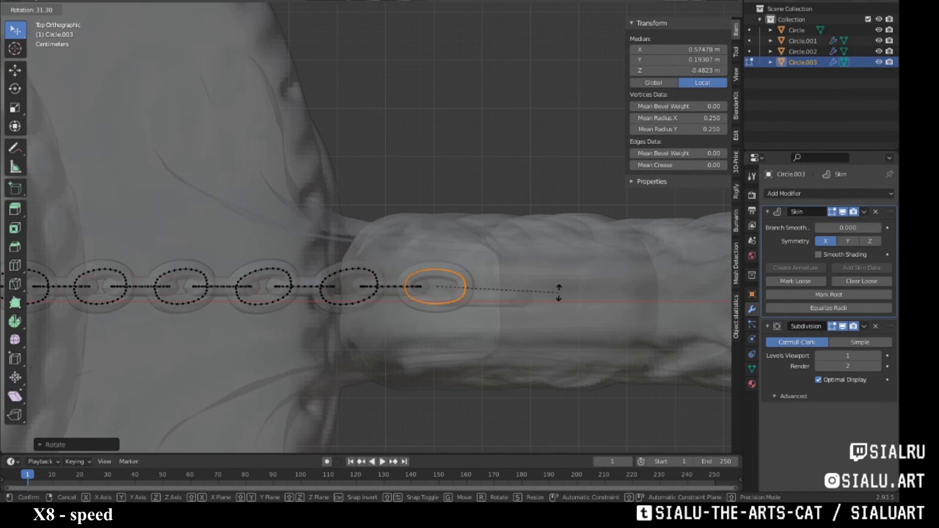
{"action": "key", "text": "ctrl+l"}
Return to Object Mode, inspect the finished chain and save the scene.
{"action": "key", "text": "Tab"}
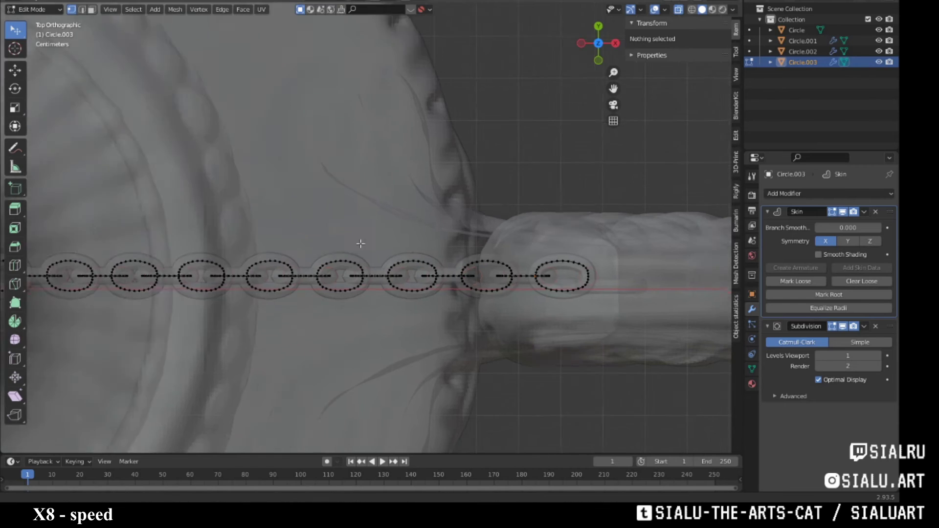
{"action": "middle_click_drag", "start_coordinate": [548, 241], "coordinate": [419, 240]}
{"action": "scroll", "coordinate": [419, 239], "scroll_direction": "up", "scroll_amount": 2}
{"action": "scroll", "coordinate": [445, 199], "scroll_direction": "down", "scroll_amount": 5}
{"action": "middle_click_drag", "start_coordinate": [482, 252], "coordinate": [430, 262]}
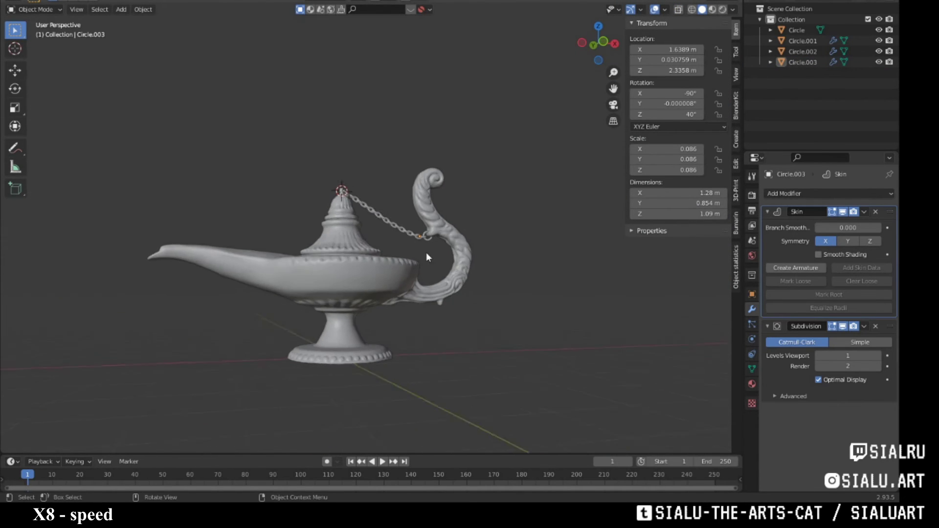
{"action": "key", "text": "ctrl+s"}
{"action": "left_click", "coordinate": [22, 1]}
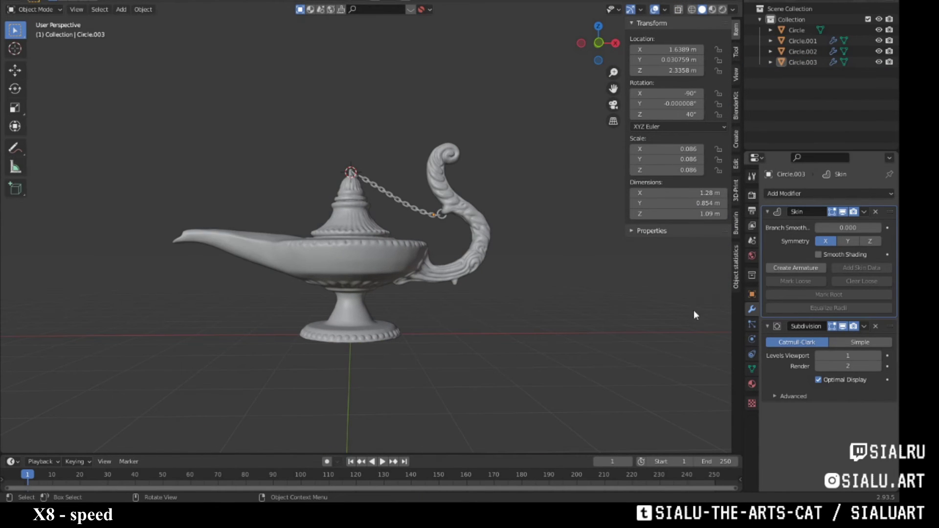
In front view, sketch Annotate guide curves for the chain's sag toward the handle.
{"action": "scroll", "coordinate": [484, 243], "scroll_direction": "up", "scroll_amount": 5}
{"action": "scroll", "coordinate": [389, 294], "scroll_direction": "up", "scroll_amount": 2}
{"action": "key", "text": "Tab"}
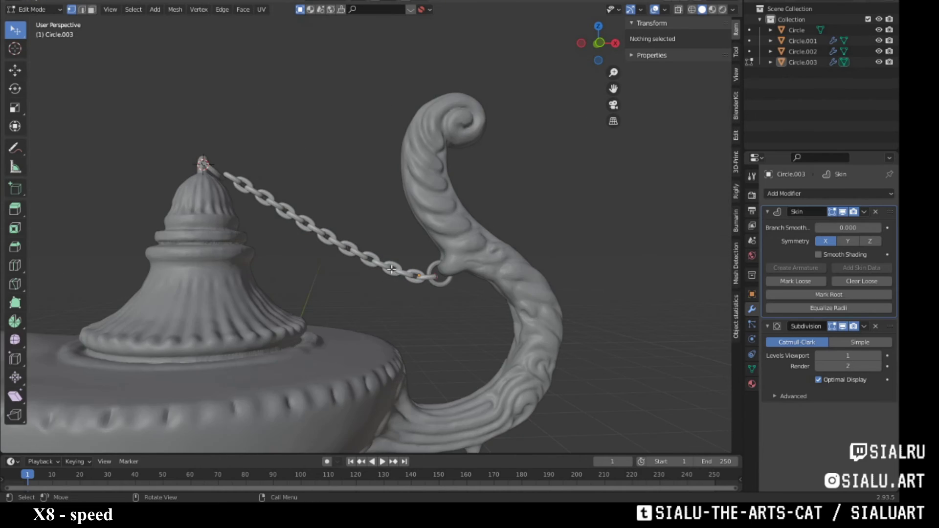
{"action": "key", "text": "KP_1"}
{"action": "left_click", "coordinate": [15, 148]}
{"action": "left_click_drag", "start_coordinate": [163, 138], "coordinate": [229, 199]}
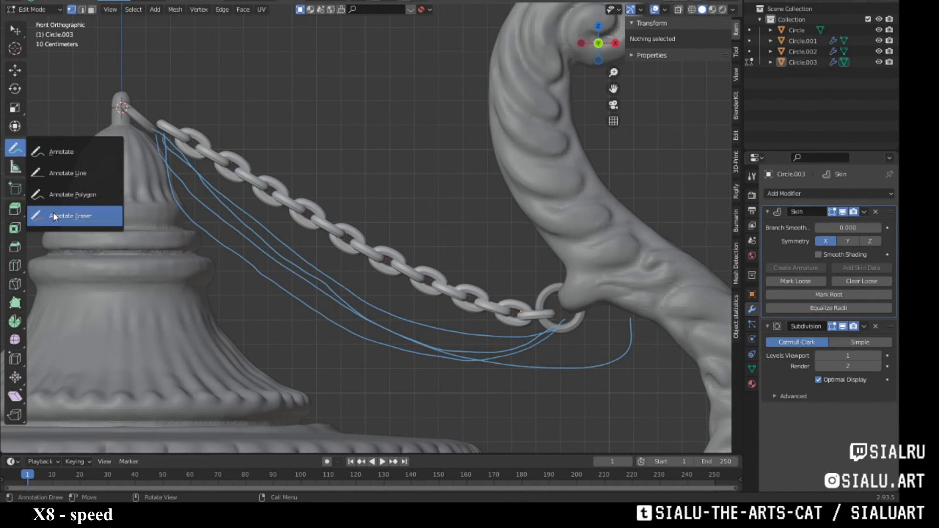
Erase the guide curves' stray ends and turn X-ray back on.
{"action": "left_click", "coordinate": [54, 217]}
{"action": "left_click_drag", "start_coordinate": [612, 352], "coordinate": [459, 324]}
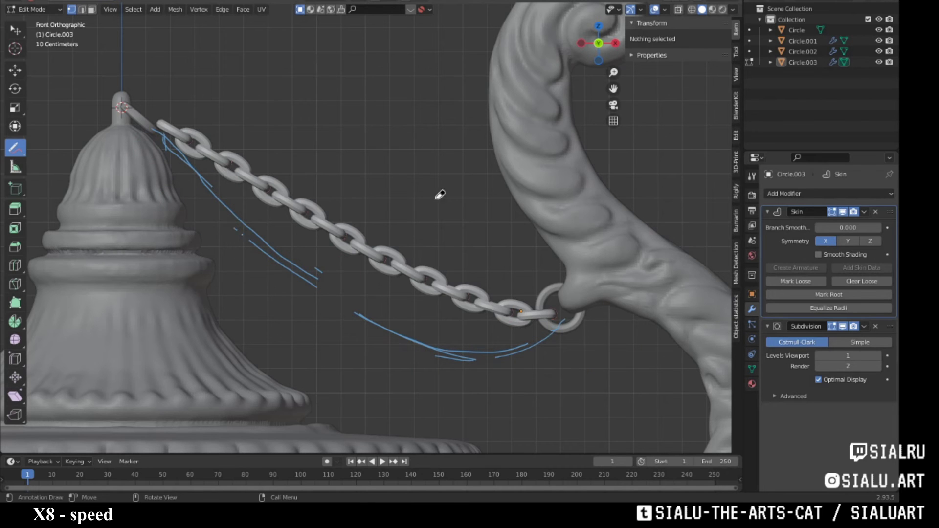
{"action": "key", "text": "alt+z"}
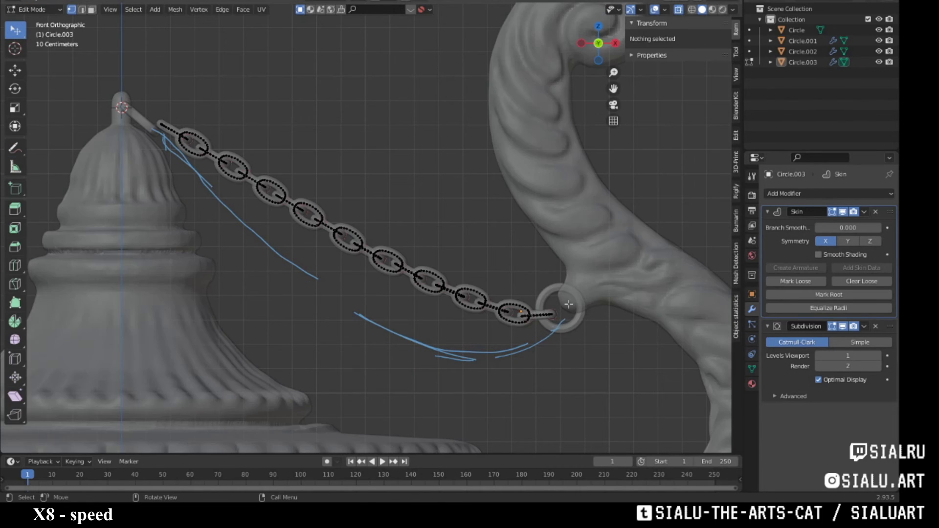
Select the upper chain links and scale them around the active element.
{"action": "key", "text": "a"}
{"action": "left_click", "coordinate": [238, 162]}
{"action": "key", "text": "ctrl+l"}
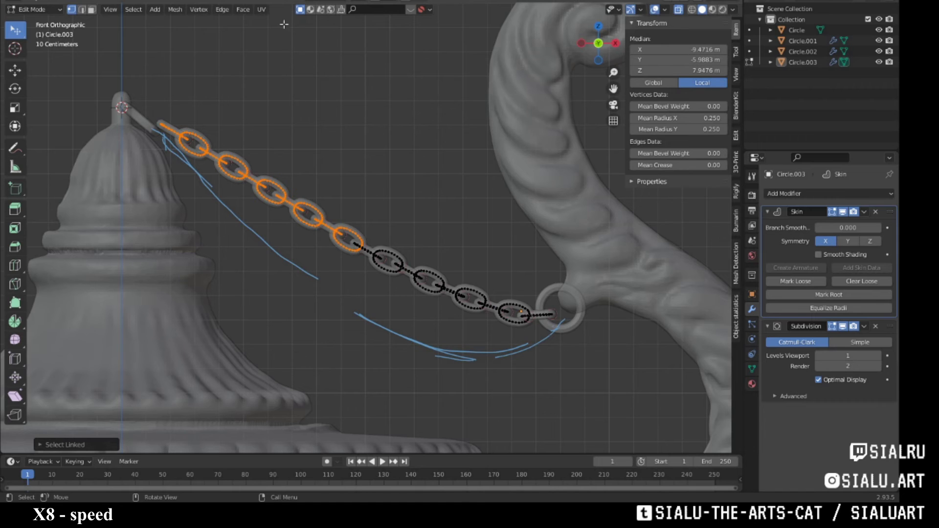
{"action": "left_click", "coordinate": [376, 55]}
{"action": "key", "text": "s"}
{"action": "left_click", "coordinate": [298, 207]}
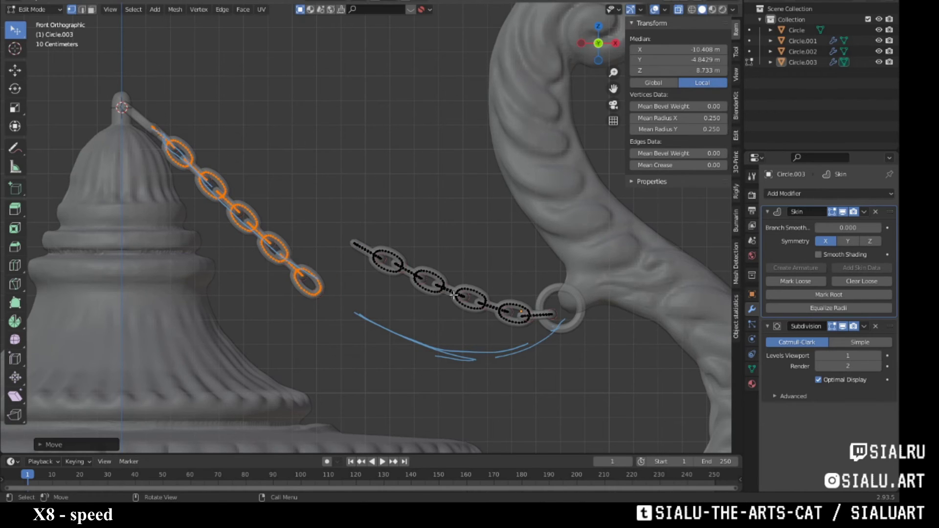
Move the selected chain links along the guide curve in front view.
{"action": "mouse_move", "coordinate": [299, 208]}
{"action": "middle_mouse_down"}
{"action": "mouse_move", "coordinate": [295, 219]}
{"action": "mouse_move", "coordinate": [460, 253]}
{"action": "mouse_move", "coordinate": [441, 264]}
{"action": "mouse_move", "coordinate": [460, 278]}
{"action": "middle_mouse_up"}
{"action": "key", "text": "shift+l"}
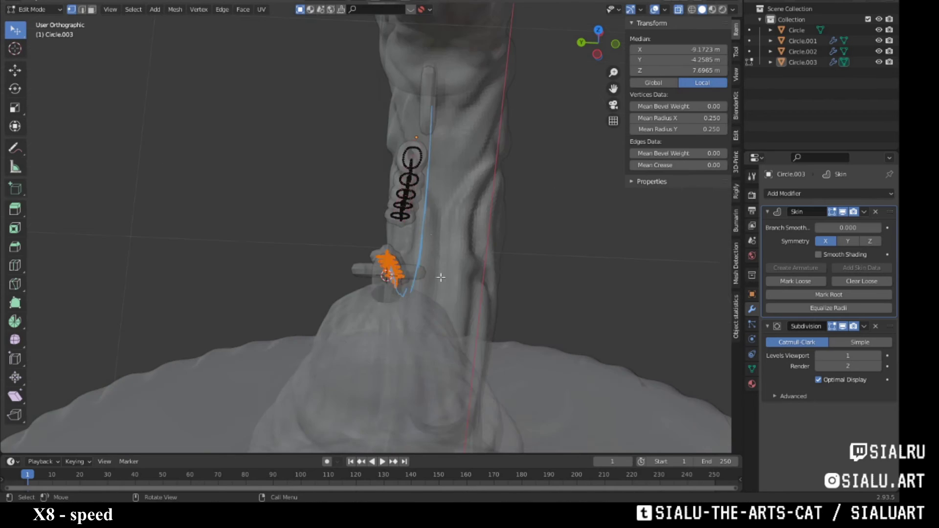
{"action": "key", "text": "KP_1"}
{"action": "key", "text": "g"}
{"action": "left_click", "coordinate": [482, 364]}
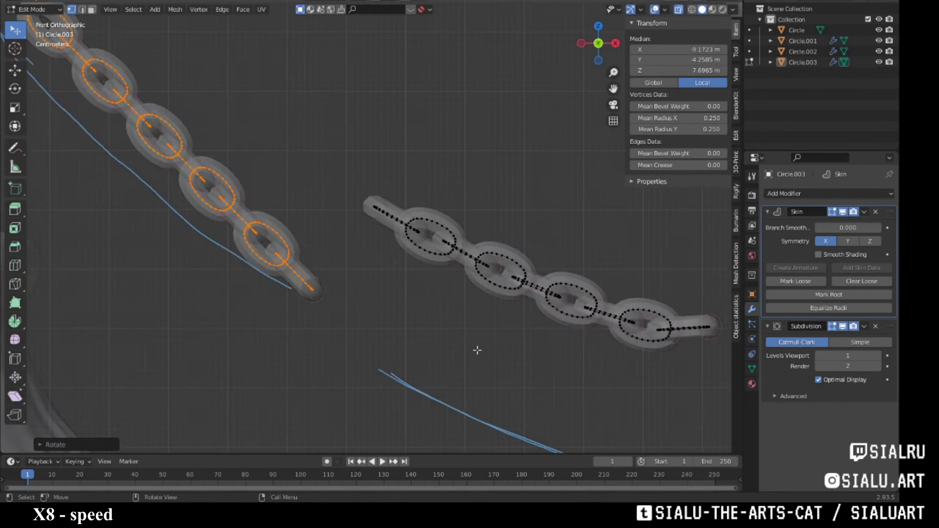
Select only the single link at the chain's end.
{"action": "scroll", "coordinate": [478, 352], "scroll_direction": "up", "scroll_amount": 3}
{"action": "mouse_move", "coordinate": [326, 240]}
{"action": "middle_mouse_down"}
{"action": "mouse_move", "coordinate": [427, 194]}
{"action": "mouse_move", "coordinate": [307, 202]}
{"action": "middle_mouse_up"}
{"action": "key", "text": "KP_1"}
{"action": "key", "text": "alt+a"}
{"action": "key", "text": "l"}
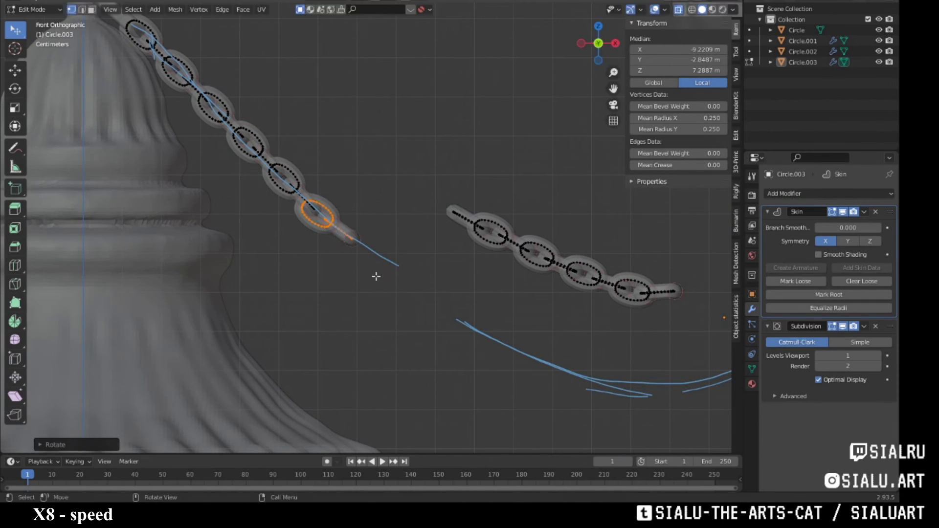
Duplicate the end link past the chain's end and rotate it into place.
{"action": "middle_click_drag", "start_coordinate": [376, 276], "coordinate": [337, 247], "text": "shift"}
{"action": "left_click", "coordinate": [377, 278]}
{"action": "key", "text": "shift+d"}
{"action": "left_click", "coordinate": [417, 305]}
{"action": "middle_click_drag", "start_coordinate": [428, 300], "coordinate": [366, 271], "text": "shift"}
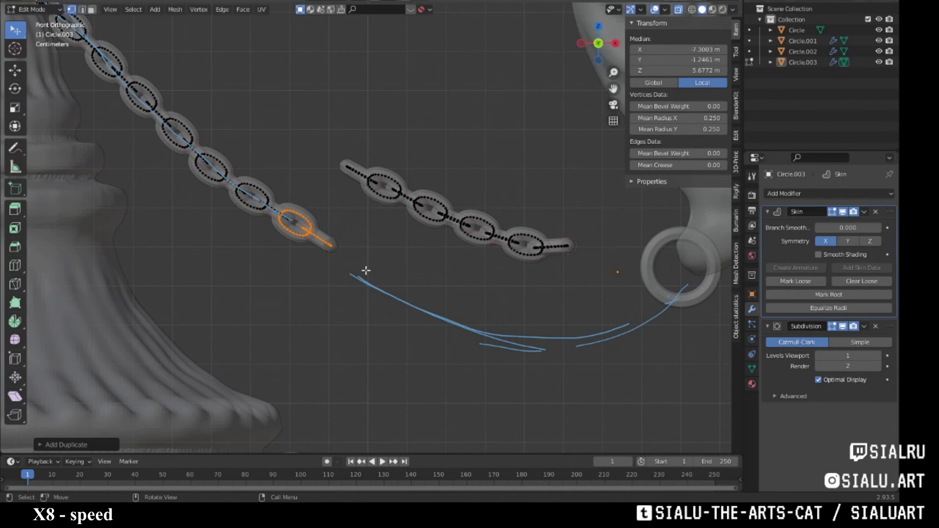
{"action": "left_click", "coordinate": [392, 288]}
Toggle X-ray and reposition the lower chain links along the curve.
{"action": "key", "text": "alt+z"}
{"action": "scroll", "coordinate": [349, 298], "scroll_direction": "up", "scroll_amount": 2}
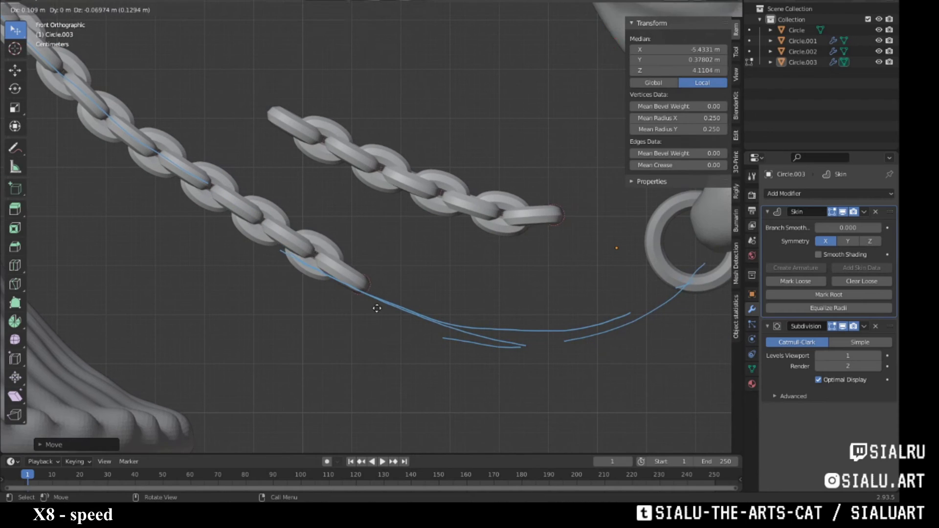
{"action": "scroll", "coordinate": [349, 298], "scroll_direction": "up", "scroll_amount": 1}
{"action": "mouse_move", "coordinate": [398, 311]}
{"action": "middle_mouse_down", "text": "shift"}
{"action": "mouse_move", "coordinate": [426, 319]}
{"action": "mouse_move", "coordinate": [377, 295]}
{"action": "middle_mouse_up", "text": "shift"}
{"action": "key", "text": "g"}
{"action": "key", "text": "r"}
{"action": "left_click", "coordinate": [418, 297]}
Move, rotate and scale the lower chain end into line with the guide curve.
{"action": "key", "text": "g"}
{"action": "key", "text": "r"}
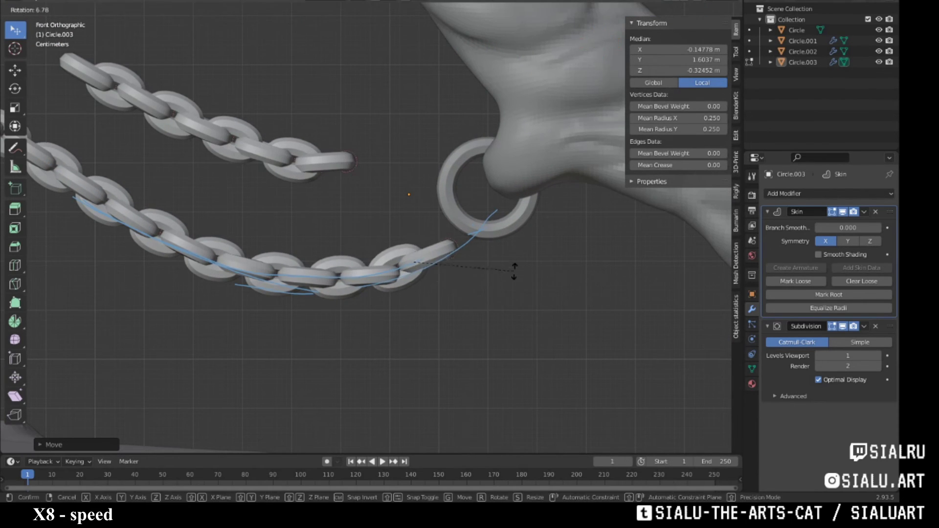
{"action": "left_click", "coordinate": [489, 274]}
{"action": "mouse_move", "coordinate": [430, 199]}
{"action": "middle_mouse_down"}
{"action": "mouse_move", "coordinate": [462, 250]}
{"action": "mouse_move", "coordinate": [446, 272]}
{"action": "middle_mouse_up"}
{"action": "scroll", "coordinate": [463, 249], "scroll_direction": "down", "scroll_amount": 3}
{"action": "scroll", "coordinate": [447, 272], "scroll_direction": "down", "scroll_amount": 2}
{"action": "key", "text": "s"}
{"action": "left_click", "coordinate": [484, 313]}
Duplicate another chain link and place the copy near the chain ends.
{"action": "middle_click_drag", "start_coordinate": [484, 314], "coordinate": [357, 272]}
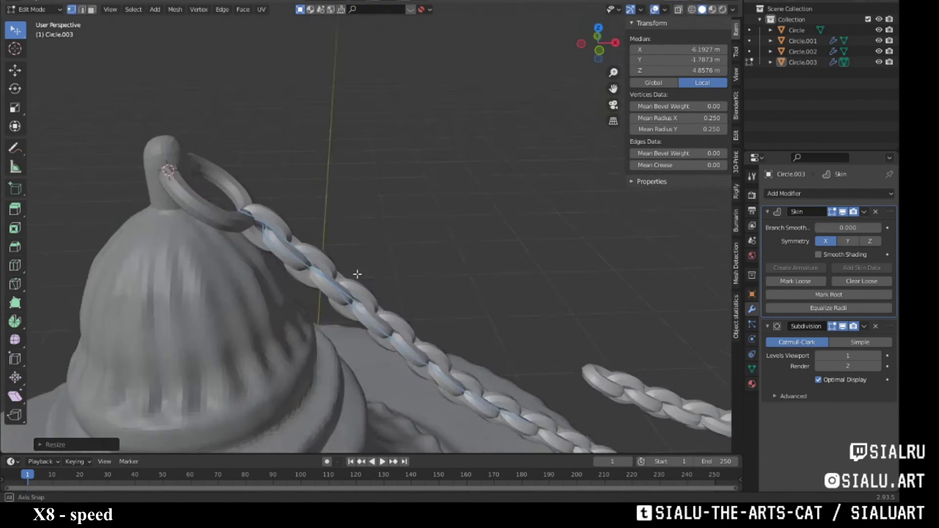
{"action": "key", "text": "KP_1"}
{"action": "scroll", "coordinate": [251, 175], "scroll_direction": "up", "scroll_amount": 3}
{"action": "key", "text": "alt+a"}
{"action": "key", "text": "l"}
{"action": "key", "text": "shift+d"}
{"action": "left_click", "coordinate": [306, 130]}
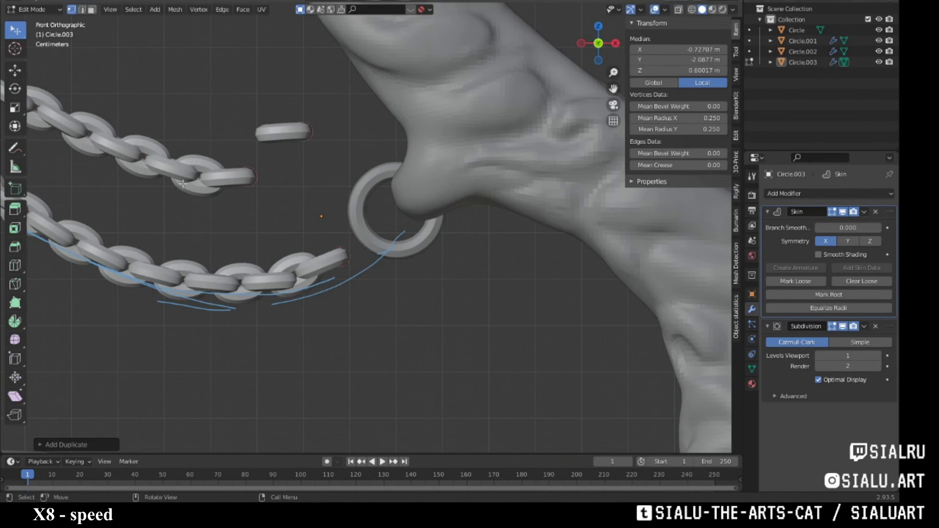
{"action": "left_click", "coordinate": [209, 245]}
Shift the selected links along the curve toward the handle ring, then select a whole link.
{"action": "middle_click_drag", "start_coordinate": [209, 244], "coordinate": [381, 281]}
{"action": "key", "text": "KP_1"}
{"action": "scroll", "coordinate": [409, 289], "scroll_direction": "up", "scroll_amount": 2}
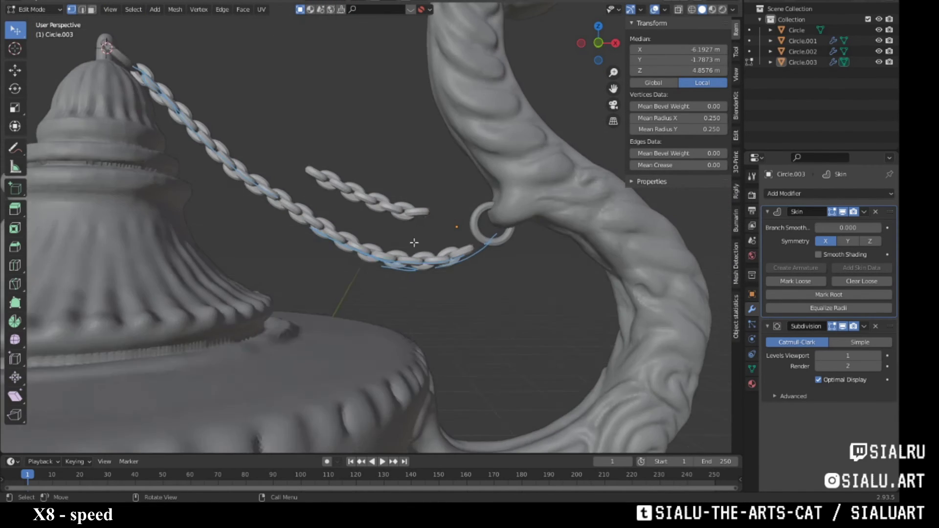
{"action": "scroll", "coordinate": [409, 290], "scroll_direction": "up", "scroll_amount": 2}
{"action": "key", "text": "g"}
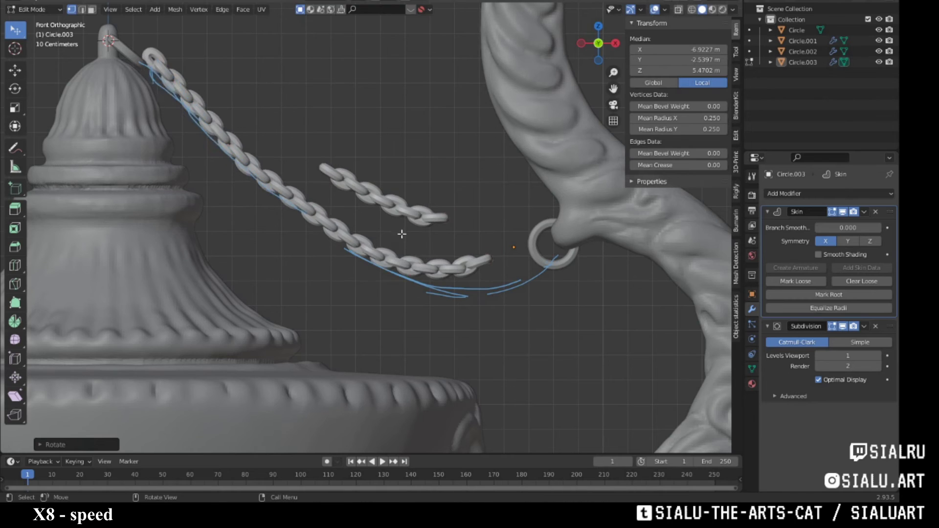
{"action": "left_click", "coordinate": [393, 242]}
{"action": "scroll", "coordinate": [384, 250], "scroll_direction": "up", "scroll_amount": 2}
{"action": "left_click", "coordinate": [680, 10]}
{"action": "key", "text": "ctrl+l"}
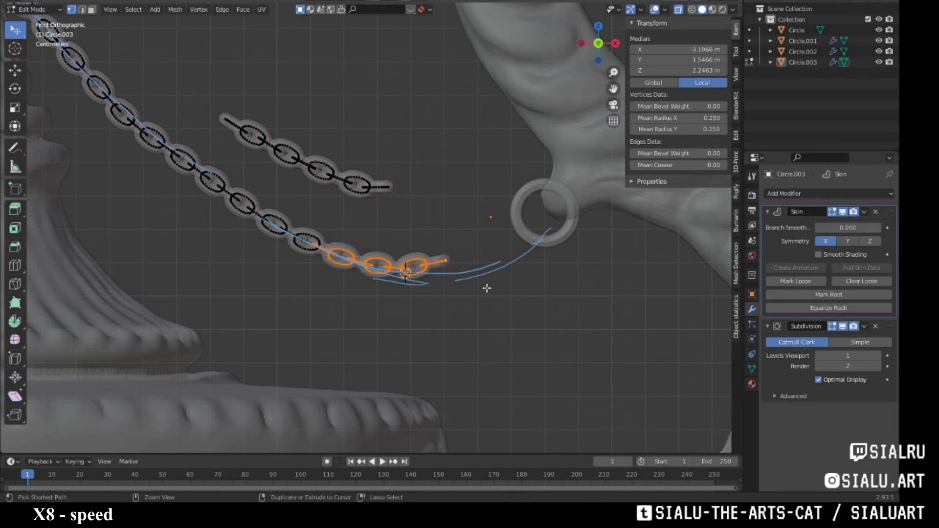
Rotate and move the selected links, then select a single whole chain link.
{"action": "key", "text": "r"}
{"action": "left_click", "coordinate": [430, 268]}
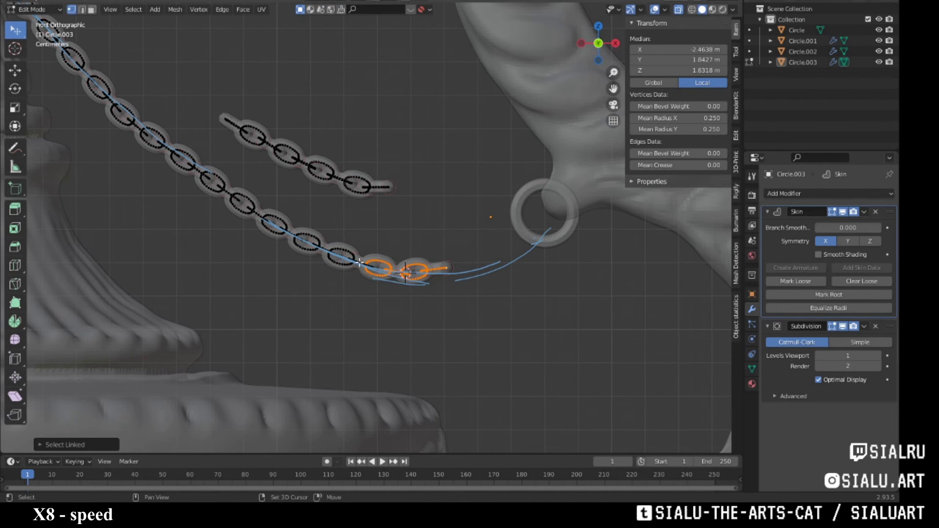
{"action": "key", "text": "g"}
{"action": "left_click", "coordinate": [433, 269]}
{"action": "middle_click_drag", "start_coordinate": [432, 268], "coordinate": [364, 268], "text": "shift"}
{"action": "left_click", "coordinate": [344, 266]}
{"action": "key", "text": "ctrl+l"}
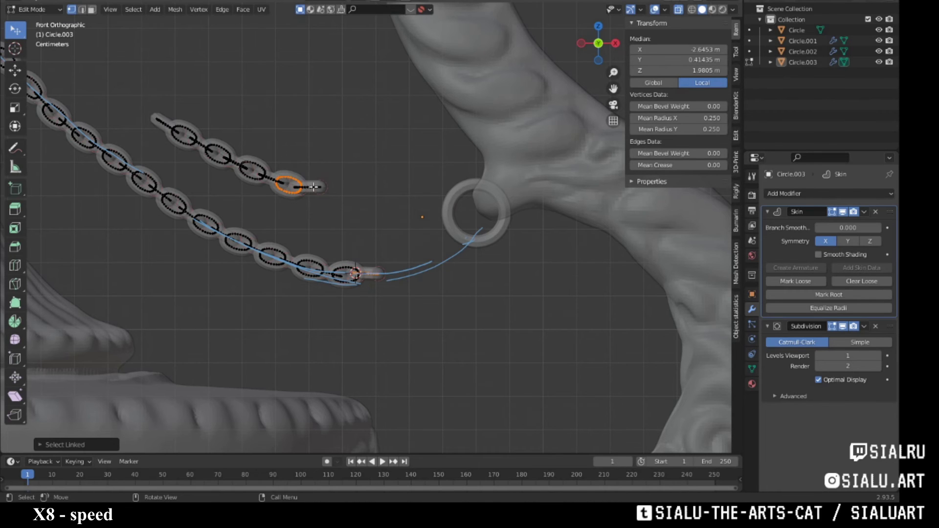
Duplicate a link and place the copy past the lower chain's end.
{"action": "key", "text": "shift+d"}
{"action": "left_click", "coordinate": [330, 176]}
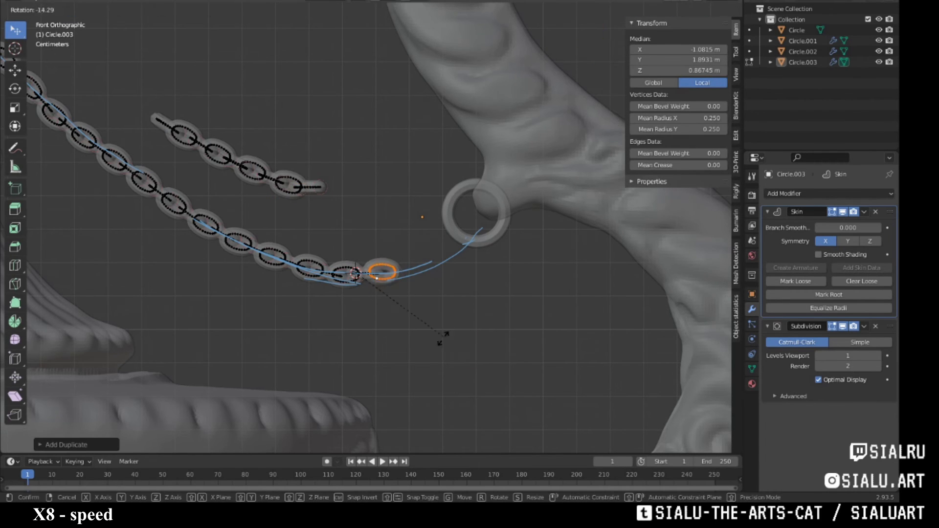
{"action": "scroll", "coordinate": [405, 296], "scroll_direction": "up", "scroll_amount": 2}
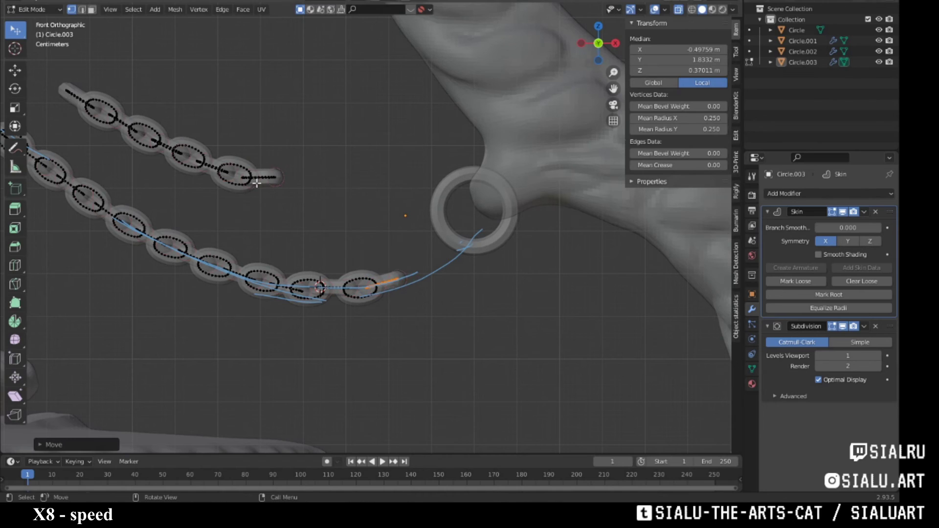
{"action": "left_click", "coordinate": [454, 292]}
{"action": "scroll", "coordinate": [453, 293], "scroll_direction": "down", "scroll_amount": 3}
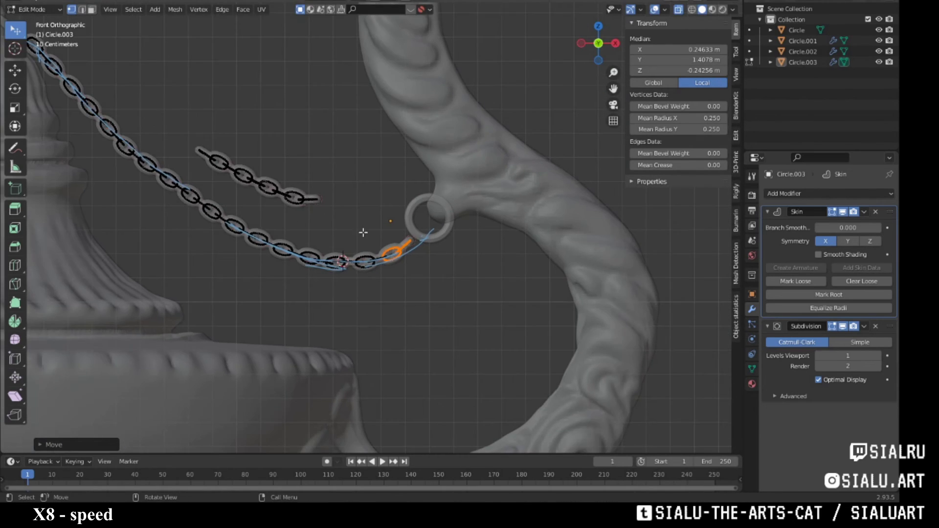
Scale the entire chain.
{"action": "key", "text": "a"}
{"action": "mouse_move", "coordinate": [454, 292]}
{"action": "middle_mouse_down"}
{"action": "mouse_move", "coordinate": [519, 304]}
{"action": "mouse_move", "coordinate": [419, 298]}
{"action": "middle_mouse_up"}
{"action": "key", "text": "s"}
{"action": "left_click", "coordinate": [526, 313]}
Select the two end links and align them with the chain in Top view.
{"action": "key", "text": "alt+a"}
{"action": "key", "text": "l"}
{"action": "key", "text": "KP_7"}
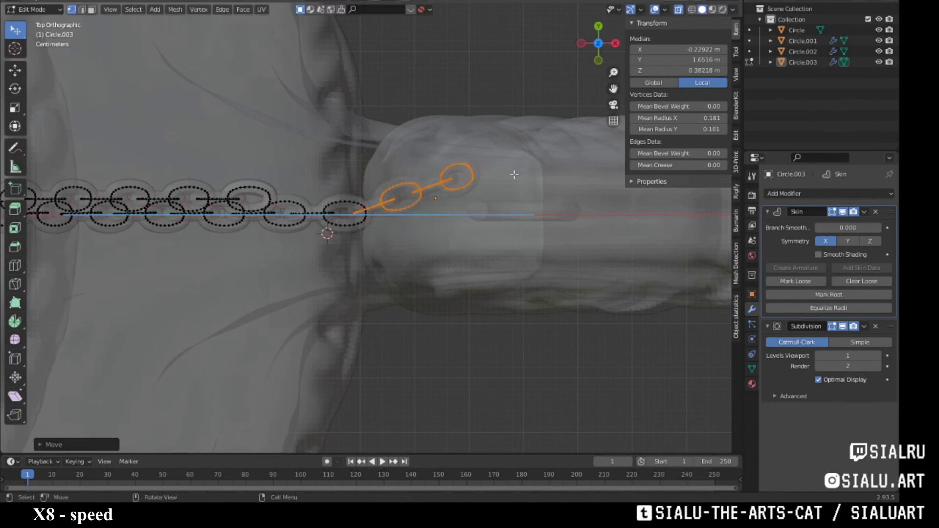
{"action": "scroll", "coordinate": [401, 239], "scroll_direction": "down", "scroll_amount": 3}
{"action": "mouse_move", "coordinate": [400, 240]}
{"action": "middle_mouse_down"}
{"action": "mouse_move", "coordinate": [440, 269]}
{"action": "mouse_move", "coordinate": [424, 273]}
{"action": "mouse_move", "coordinate": [540, 320]}
{"action": "middle_mouse_up"}
Rotate and reposition the whole chain using Front and Top views.
{"action": "key", "text": "alt+a"}
{"action": "key", "text": "a"}
{"action": "key", "text": "KP_1"}
{"action": "key", "text": "r"}
{"action": "key", "text": "Return"}
{"action": "key", "text": "g"}
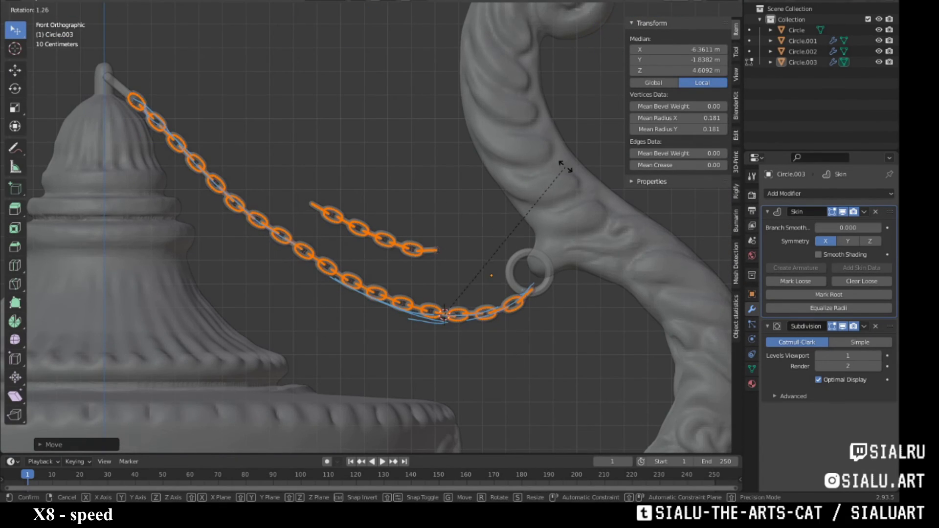
{"action": "key", "text": "KP_7"}
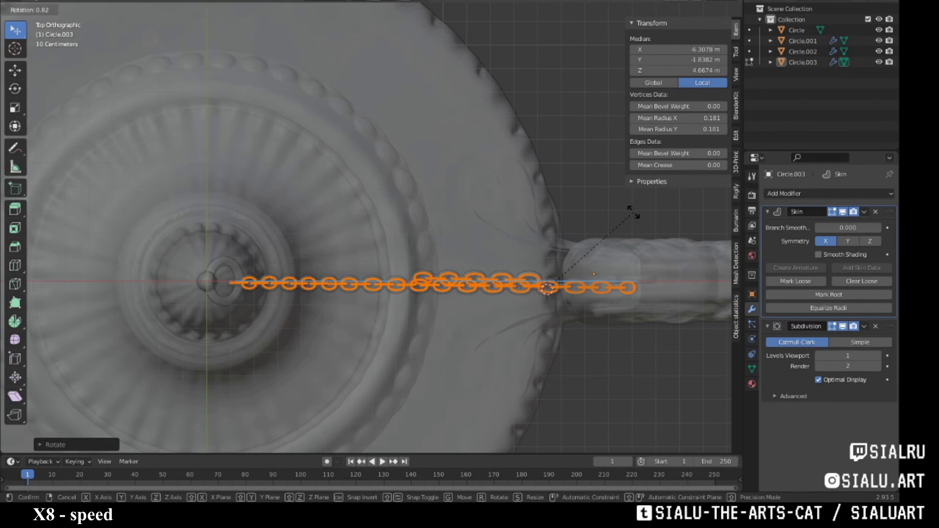
{"action": "left_click", "coordinate": [529, 332]}
Tilt the chain around X and turn it around Z toward the handle ring.
{"action": "middle_click_drag", "start_coordinate": [529, 331], "coordinate": [561, 264]}
{"action": "key", "text": "r"}
{"action": "key", "text": "x"}
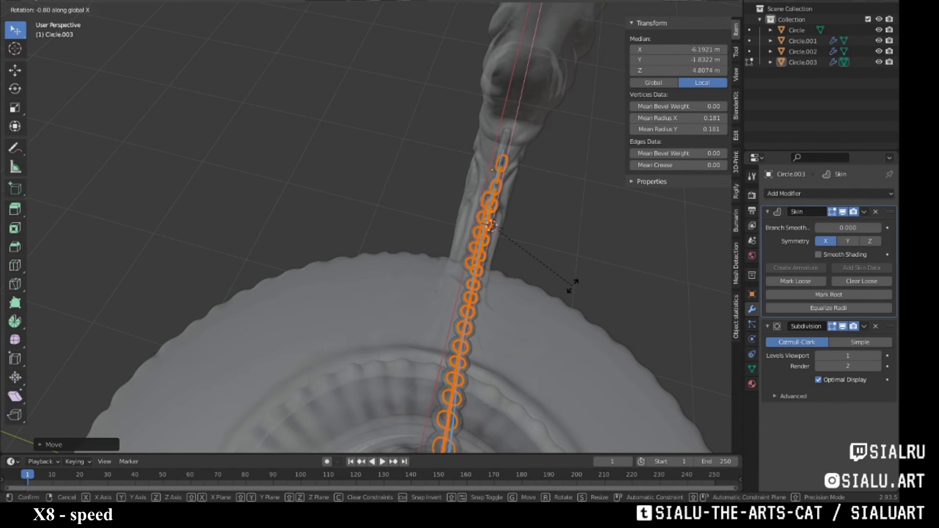
{"action": "left_click", "coordinate": [583, 287]}
{"action": "key", "text": "KP_7"}
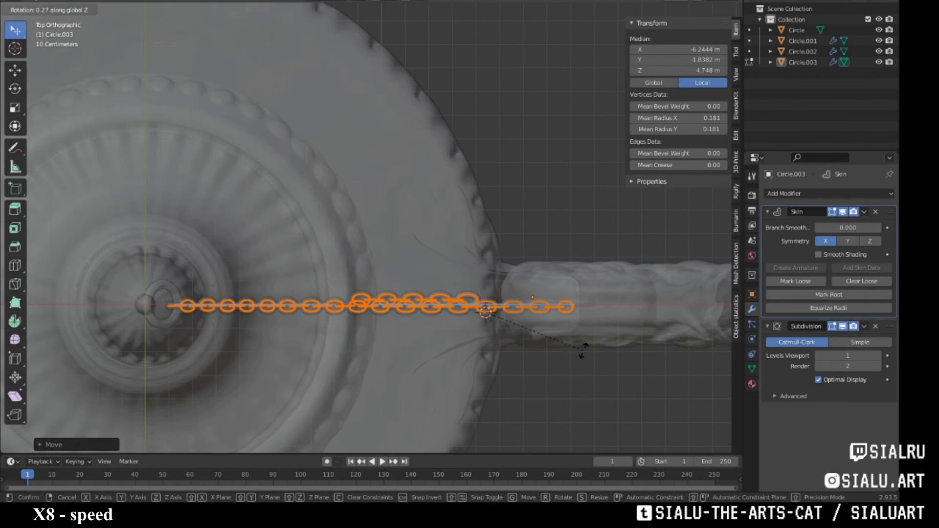
{"action": "left_click", "coordinate": [582, 349]}
{"action": "middle_click_drag", "start_coordinate": [582, 350], "coordinate": [538, 294]}
Leave Edit Mode and move the handle ring Circle.002 to meet the chain's end.
{"action": "key", "text": "Tab"}
{"action": "mouse_move", "coordinate": [533, 251]}
{"action": "middle_mouse_down"}
{"action": "mouse_move", "coordinate": [529, 313]}
{"action": "mouse_move", "coordinate": [557, 301]}
{"action": "middle_mouse_up"}
{"action": "key", "text": "g"}
{"action": "left_click", "coordinate": [566, 269]}
{"action": "middle_click_drag", "start_coordinate": [566, 269], "coordinate": [442, 192]}
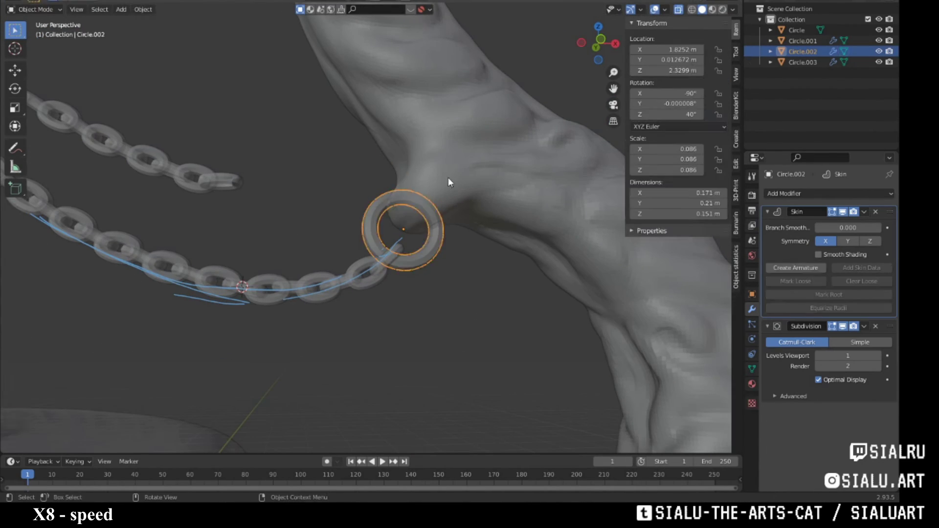
Inspect the lamp handle and ring in Sculpt Mode, then return to Object Mode.
{"action": "left_click", "coordinate": [449, 182]}
{"action": "key", "text": "ctrl+Tab"}
{"action": "key", "text": "KP_1"}
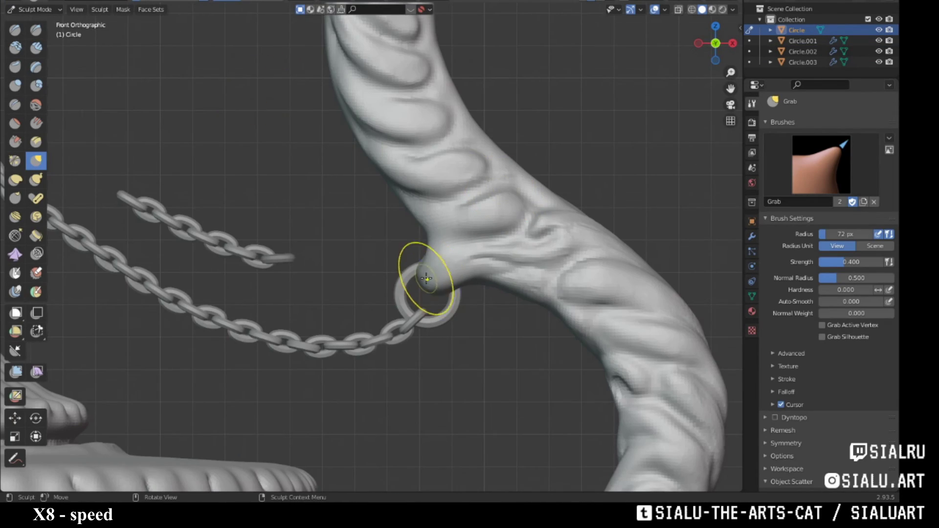
{"action": "mouse_move", "coordinate": [435, 264]}
{"action": "middle_mouse_down"}
{"action": "mouse_move", "coordinate": [437, 206]}
{"action": "mouse_move", "coordinate": [433, 265]}
{"action": "mouse_move", "coordinate": [436, 244]}
{"action": "middle_mouse_up"}
{"action": "key", "text": "ctrl+Tab"}
Select Circle.001, Circle.002 and Circle.003 and join them with Ctrl+J into Circle.003.
{"action": "left_click", "coordinate": [411, 220]}
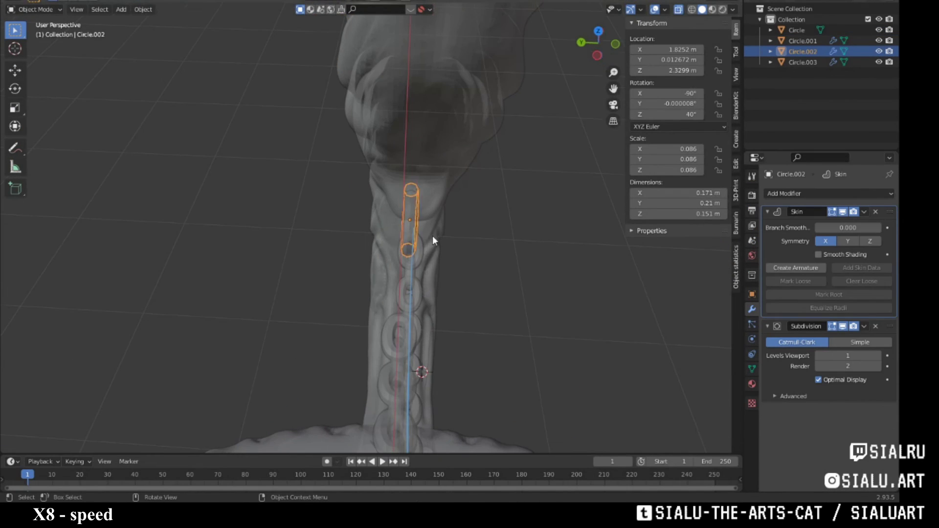
{"action": "middle_click_drag", "start_coordinate": [304, 218], "coordinate": [244, 195]}
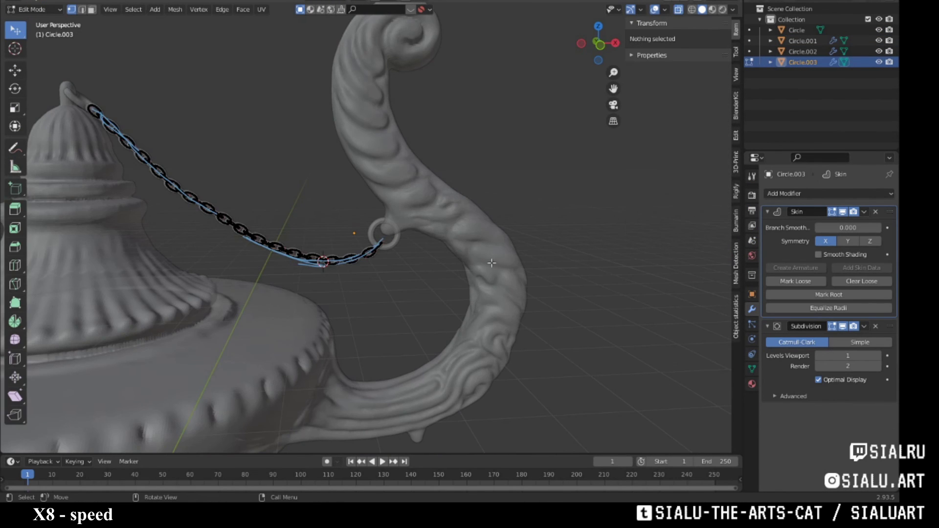
{"action": "key", "text": "Tab"}
{"action": "middle_click_drag", "start_coordinate": [383, 268], "coordinate": [343, 259]}
{"action": "left_click", "coordinate": [15, 31]}
{"action": "left_click", "coordinate": [237, 178]}
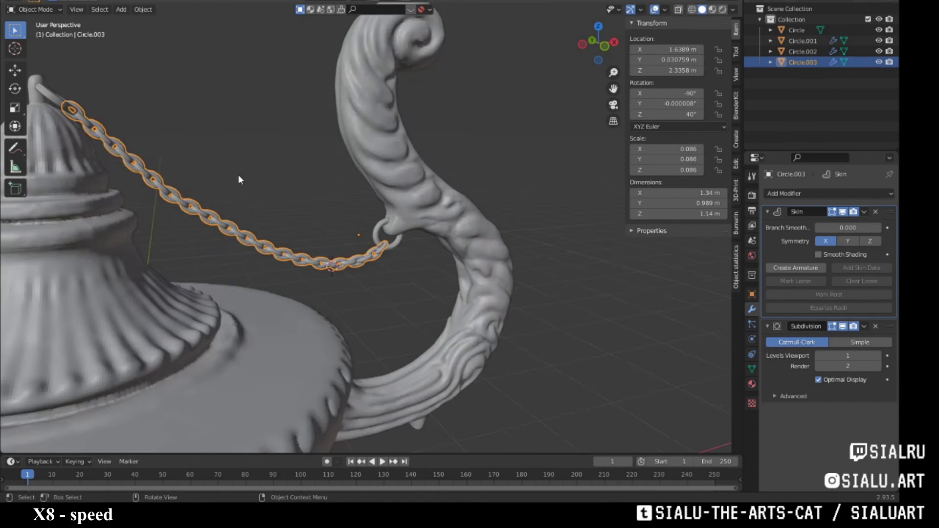
{"action": "scroll", "coordinate": [237, 179], "scroll_direction": "down", "scroll_amount": 8}
{"action": "scroll", "coordinate": [235, 196], "scroll_direction": "up", "scroll_amount": 2}
{"action": "left_click", "coordinate": [27, 1]}
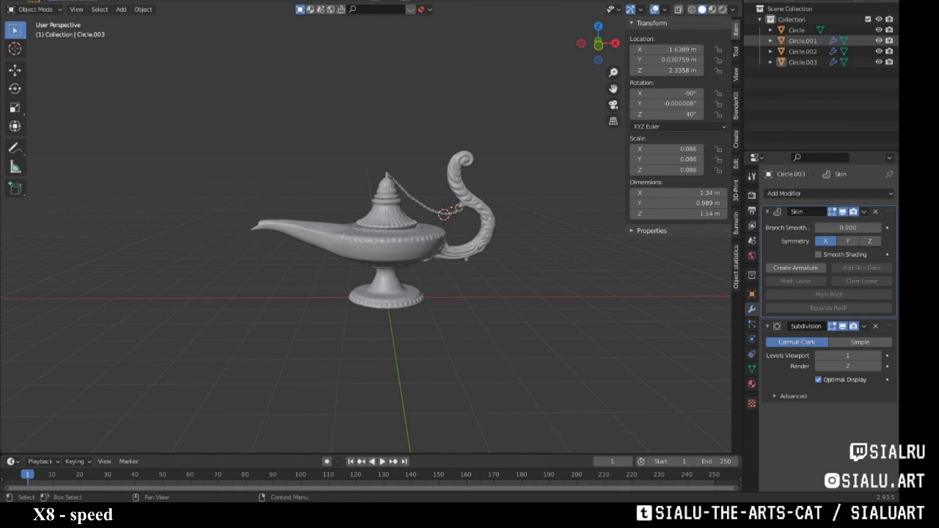
{"action": "key", "text": "ctrl+j"}
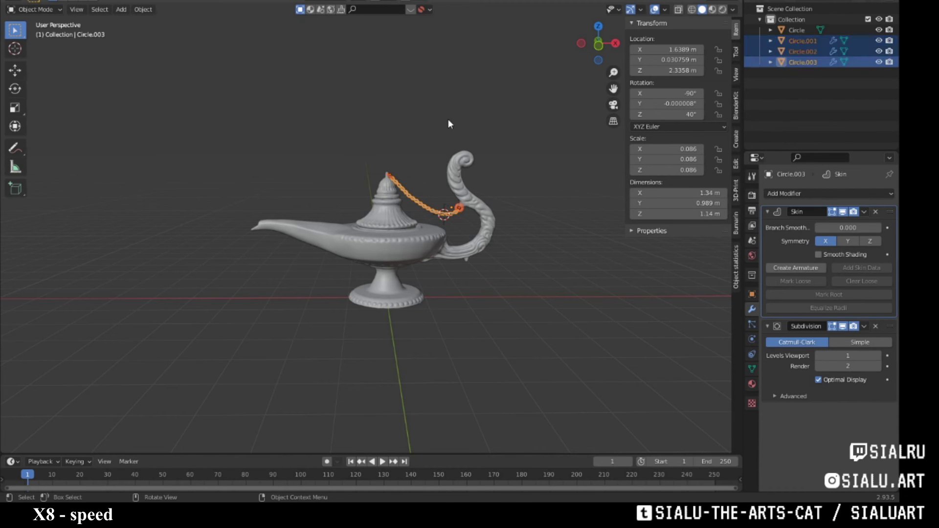
Orbit toward the lamp spout and bring up the Add > Mesh menu.
{"action": "middle_click_drag", "start_coordinate": [285, 247], "coordinate": [332, 316]}
{"action": "scroll", "coordinate": [515, 266], "scroll_direction": "up", "scroll_amount": 5}
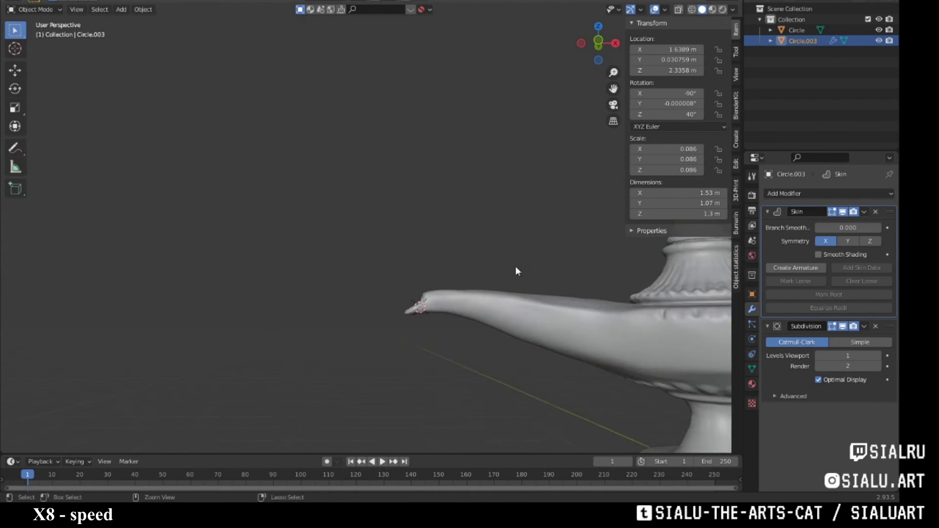
{"action": "scroll", "coordinate": [399, 212], "scroll_direction": "down", "scroll_amount": 2}
{"action": "key", "text": "shift+a"}
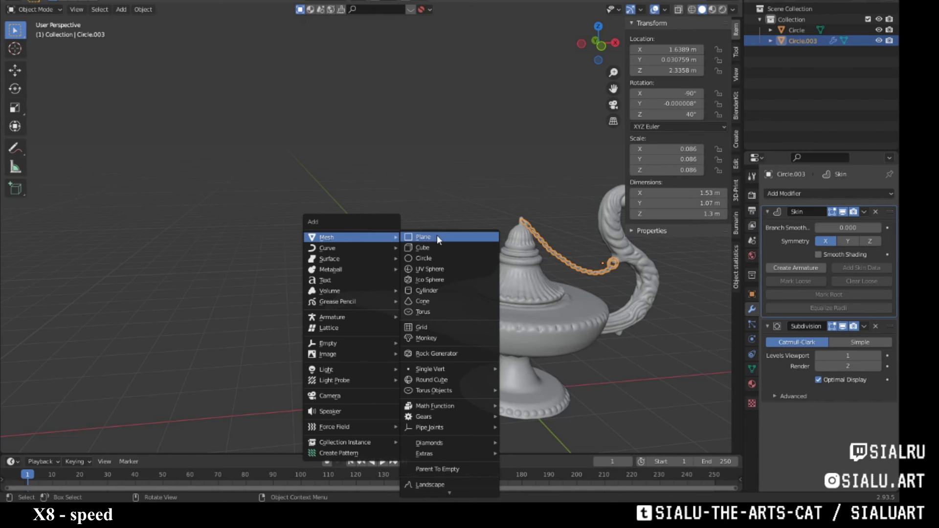
Add a plane at the lamp's spout and delete part of its vertices in Edit Mode.
{"action": "left_click", "coordinate": [436, 235]}
{"action": "key", "text": "g"}
{"action": "left_click", "coordinate": [408, 330]}
{"action": "key", "text": "Tab"}
{"action": "mouse_move", "coordinate": [404, 325]}
{"action": "middle_mouse_down"}
{"action": "mouse_move", "coordinate": [342, 313]}
{"action": "mouse_move", "coordinate": [342, 220]}
{"action": "middle_mouse_up"}
{"action": "scroll", "coordinate": [309, 293], "scroll_direction": "up", "scroll_amount": 4}
{"action": "key", "text": "x"}
{"action": "left_click", "coordinate": [307, 346]}
Extrude the plane's remaining edge into a strip at the spout.
{"action": "key", "text": "KP_7"}
{"action": "scroll", "coordinate": [318, 254], "scroll_direction": "up", "scroll_amount": 4}
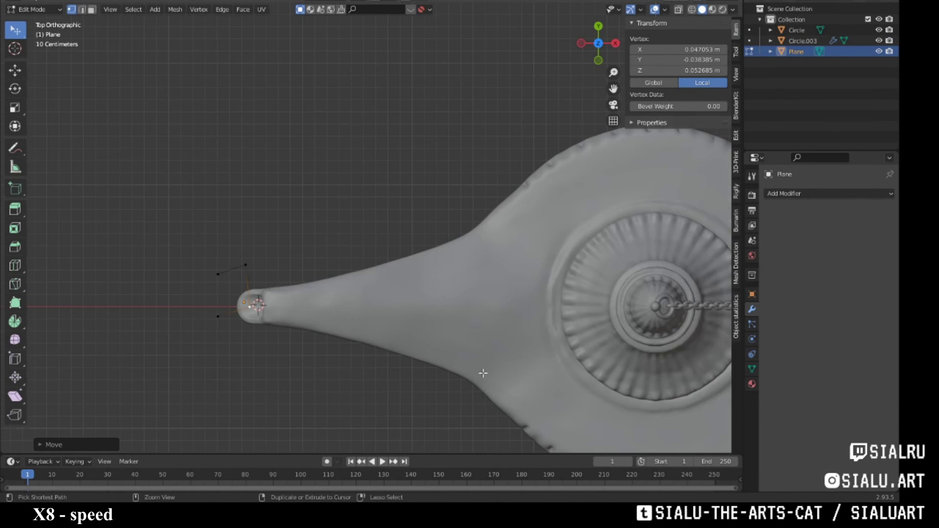
{"action": "key", "text": "e"}
{"action": "left_click", "coordinate": [309, 252]}
{"action": "middle_click_drag", "start_coordinate": [299, 241], "coordinate": [313, 196]}
{"action": "scroll", "coordinate": [313, 195], "scroll_direction": "down", "scroll_amount": 5}
{"action": "scroll", "coordinate": [420, 245], "scroll_direction": "up", "scroll_amount": 4}
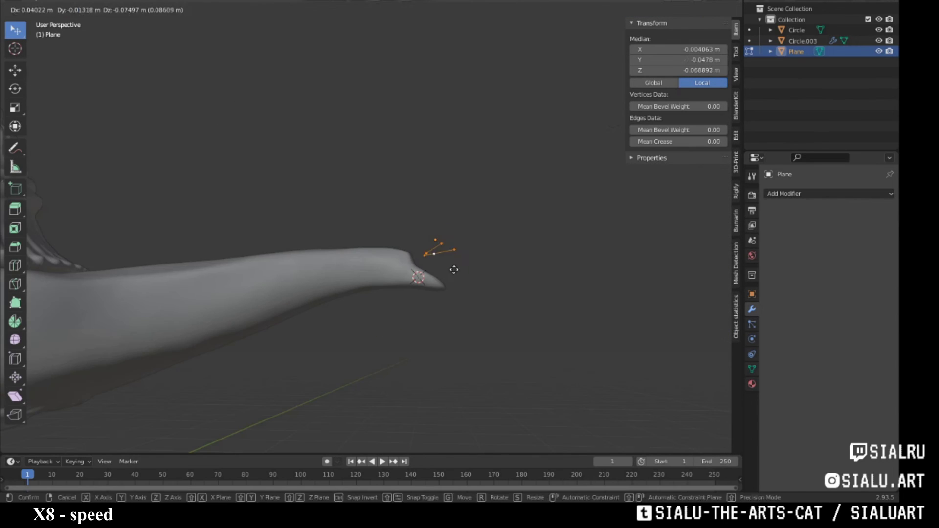
{"action": "mouse_move", "coordinate": [421, 244]}
{"action": "middle_mouse_down"}
{"action": "mouse_move", "coordinate": [376, 293]}
{"action": "mouse_move", "coordinate": [326, 53]}
{"action": "mouse_move", "coordinate": [461, 297]}
{"action": "mouse_move", "coordinate": [465, 216]}
{"action": "middle_mouse_up"}
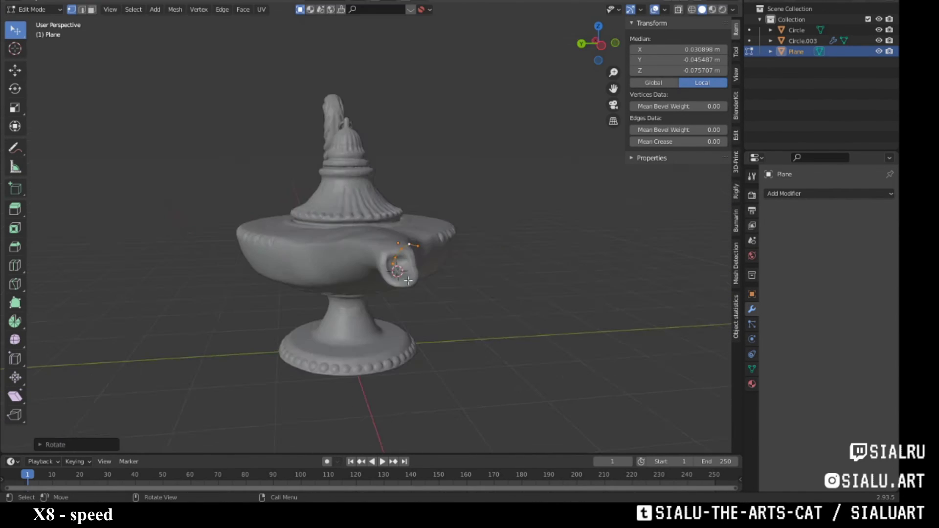
{"action": "scroll", "coordinate": [465, 215], "scroll_direction": "up", "scroll_amount": 4}
Rotate the edge upward and extrude two rising segments of the smoke strip.
{"action": "key", "text": "r"}
{"action": "left_click", "coordinate": [440, 264]}
{"action": "key", "text": "g"}
{"action": "mouse_move", "coordinate": [441, 265]}
{"action": "middle_mouse_down"}
{"action": "mouse_move", "coordinate": [418, 340]}
{"action": "mouse_move", "coordinate": [437, 232]}
{"action": "mouse_move", "coordinate": [497, 193]}
{"action": "mouse_move", "coordinate": [397, 223]}
{"action": "middle_mouse_up"}
{"action": "key", "text": "e"}
{"action": "left_click", "coordinate": [447, 213]}
{"action": "key", "text": "e"}
{"action": "left_click", "coordinate": [478, 166]}
Widen the strip's top, extrude one more segment and rotate it.
{"action": "key", "text": "s"}
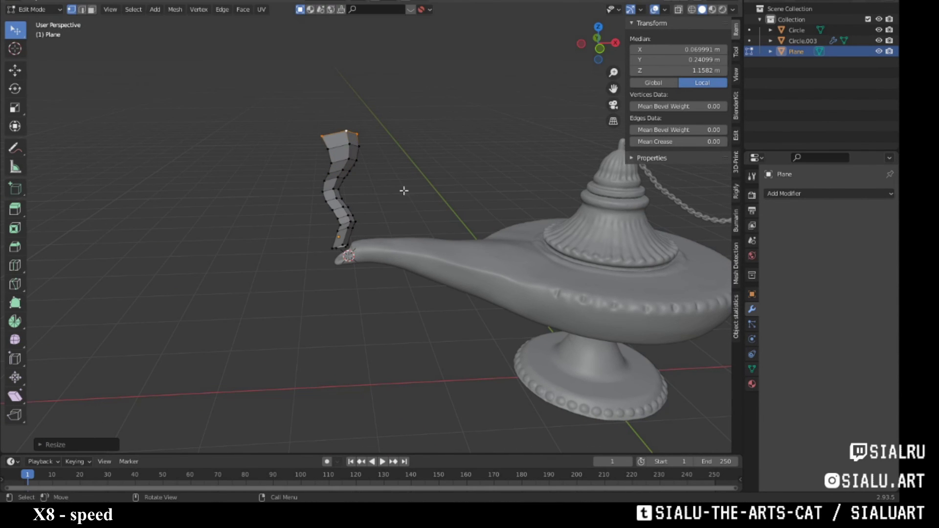
{"action": "mouse_move", "coordinate": [406, 182]}
{"action": "middle_mouse_down"}
{"action": "mouse_move", "coordinate": [502, 204]}
{"action": "mouse_move", "coordinate": [503, 167]}
{"action": "mouse_move", "coordinate": [561, 185]}
{"action": "mouse_move", "coordinate": [482, 246]}
{"action": "mouse_move", "coordinate": [550, 237]}
{"action": "mouse_move", "coordinate": [504, 222]}
{"action": "mouse_move", "coordinate": [481, 280]}
{"action": "mouse_move", "coordinate": [480, 203]}
{"action": "middle_mouse_up"}
{"action": "key", "text": "e"}
{"action": "left_click", "coordinate": [494, 201]}
{"action": "scroll", "coordinate": [495, 201], "scroll_direction": "up", "scroll_amount": 3}
{"action": "key", "text": "r"}
{"action": "key", "text": "g"}
{"action": "left_click", "coordinate": [484, 242]}
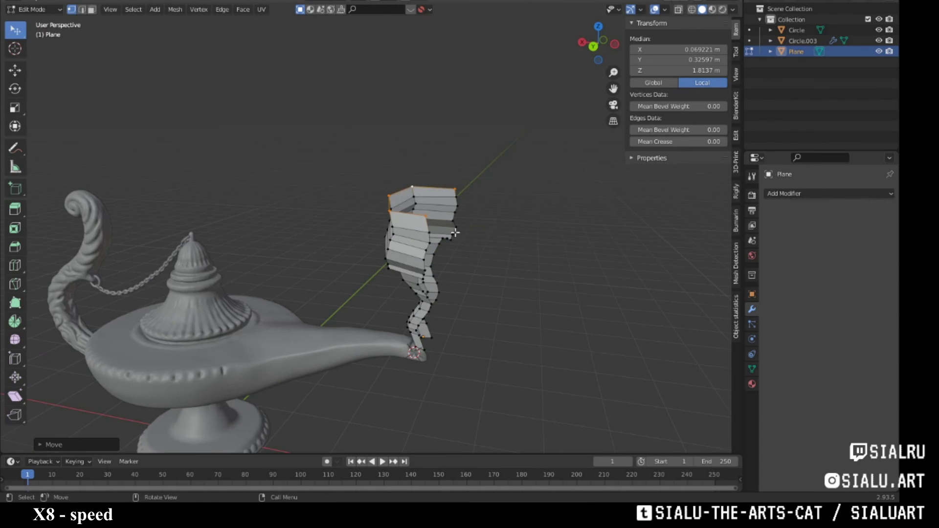
Raise the wisp's top face and twist the selected upper rings around Z.
{"action": "key", "text": "g"}
{"action": "left_click", "coordinate": [480, 203]}
{"action": "mouse_move", "coordinate": [472, 237]}
{"action": "middle_mouse_down"}
{"action": "mouse_move", "coordinate": [501, 164]}
{"action": "mouse_move", "coordinate": [507, 190]}
{"action": "mouse_move", "coordinate": [453, 210]}
{"action": "middle_mouse_up"}
{"action": "key", "text": "c"}
{"action": "left_click_drag", "start_coordinate": [453, 211], "coordinate": [455, 226]}
{"action": "mouse_move", "coordinate": [455, 226]}
{"action": "middle_mouse_down"}
{"action": "mouse_move", "coordinate": [478, 328]}
{"action": "mouse_move", "coordinate": [470, 274]}
{"action": "mouse_move", "coordinate": [518, 244]}
{"action": "mouse_move", "coordinate": [485, 174]}
{"action": "middle_mouse_up"}
{"action": "key", "text": "r"}
{"action": "key", "text": "z"}
{"action": "left_click", "coordinate": [557, 226]}
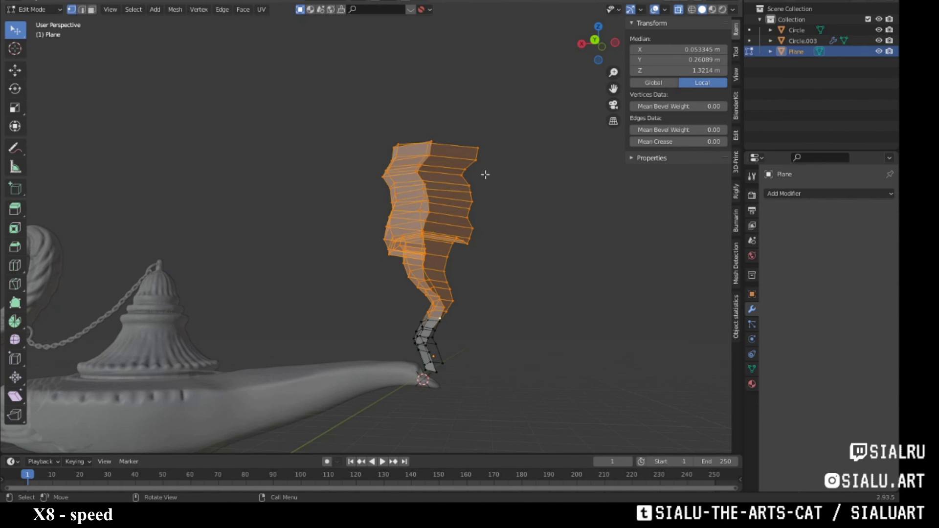
Circle-select the upper part and rotate it again around Z for a zigzag.
{"action": "left_click", "coordinate": [578, 215]}
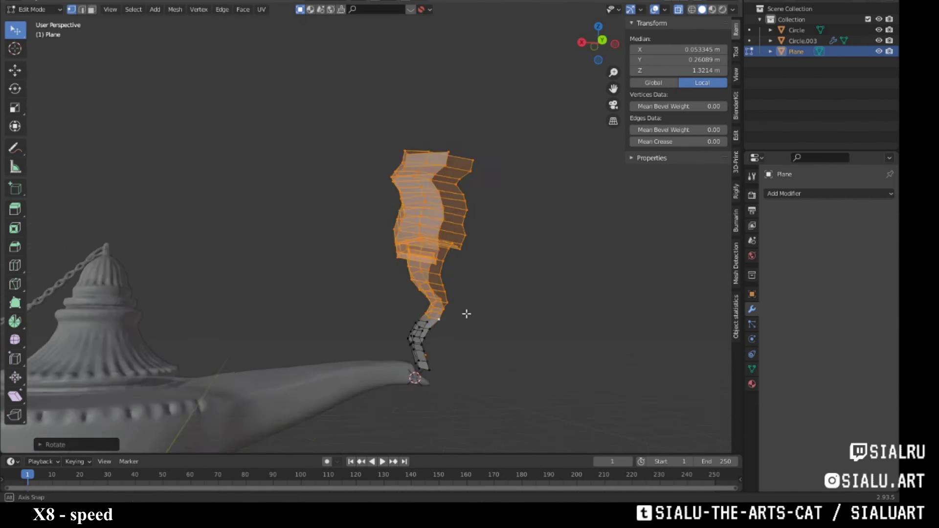
{"action": "mouse_move", "coordinate": [465, 315]}
{"action": "middle_mouse_down"}
{"action": "mouse_move", "coordinate": [438, 347]}
{"action": "mouse_move", "coordinate": [486, 342]}
{"action": "mouse_move", "coordinate": [480, 263]}
{"action": "mouse_move", "coordinate": [377, 345]}
{"action": "mouse_move", "coordinate": [545, 236]}
{"action": "mouse_move", "coordinate": [465, 311]}
{"action": "mouse_move", "coordinate": [427, 300]}
{"action": "middle_mouse_up"}
{"action": "key", "text": "c"}
{"action": "key", "text": "Escape"}
{"action": "key", "text": "r"}
{"action": "key", "text": "z"}
{"action": "left_click", "coordinate": [549, 222]}
Sculpt the wisp's top into a flowing shape with the Grab brush.
{"action": "key", "text": "ctrl+Tab"}
{"action": "scroll", "coordinate": [457, 157], "scroll_direction": "up", "scroll_amount": 3}
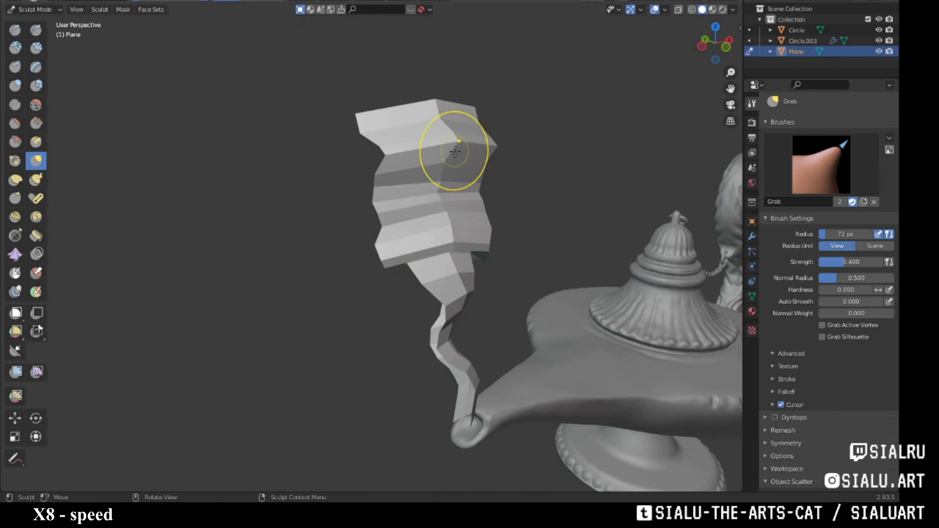
{"action": "mouse_move", "coordinate": [457, 157]}
{"action": "middle_mouse_down"}
{"action": "mouse_move", "coordinate": [547, 195]}
{"action": "mouse_move", "coordinate": [534, 157]}
{"action": "mouse_move", "coordinate": [524, 293]}
{"action": "mouse_move", "coordinate": [522, 253]}
{"action": "mouse_move", "coordinate": [323, 197]}
{"action": "middle_mouse_up"}
{"action": "scroll", "coordinate": [315, 245], "scroll_direction": "down", "scroll_amount": 2}
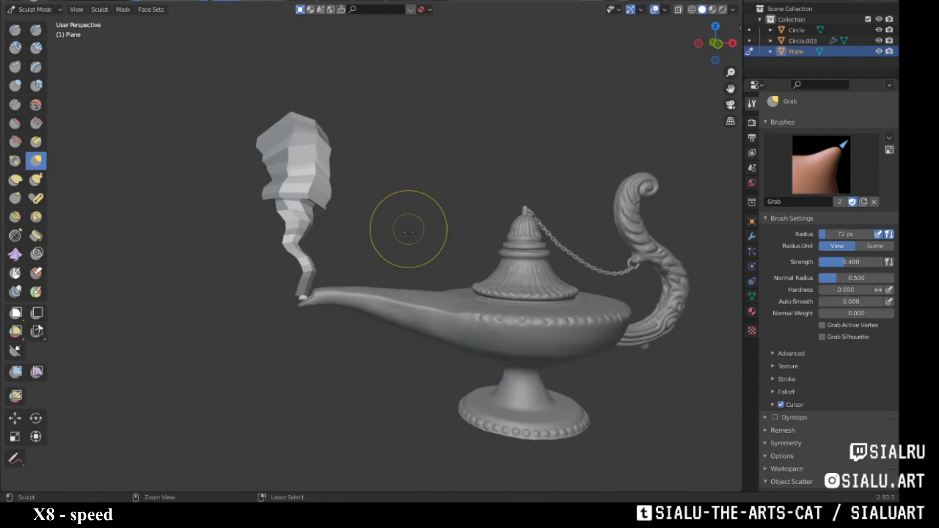
{"action": "scroll", "coordinate": [405, 230], "scroll_direction": "down", "scroll_amount": 2}
Add a Subdivision Surface modifier (level 2) and reshape the lower wisp near the spout.
{"action": "key", "text": "ctrl+Page_Up"}
{"action": "left_click", "coordinate": [793, 194]}
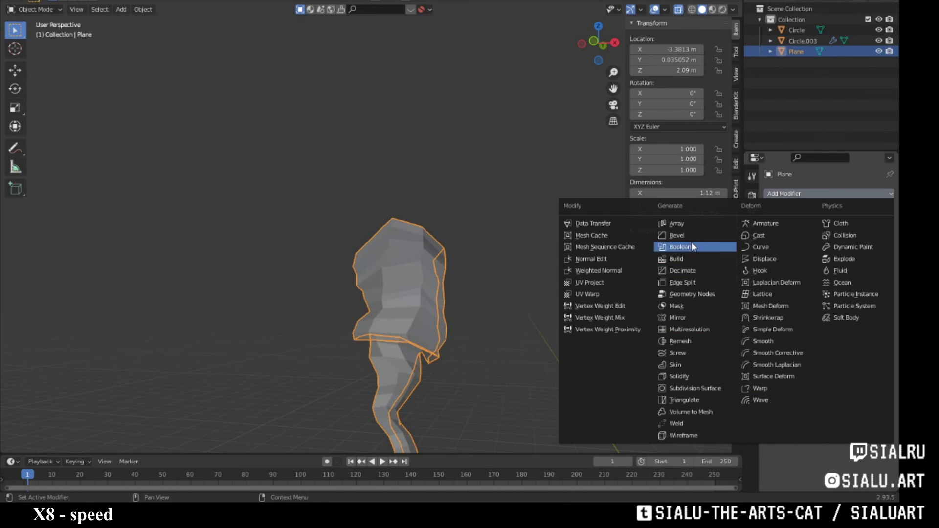
{"action": "left_click", "coordinate": [695, 388]}
{"action": "mouse_move", "coordinate": [440, 293]}
{"action": "middle_mouse_down"}
{"action": "mouse_move", "coordinate": [364, 292]}
{"action": "mouse_move", "coordinate": [462, 255]}
{"action": "middle_mouse_up"}
{"action": "key", "text": "Tab"}
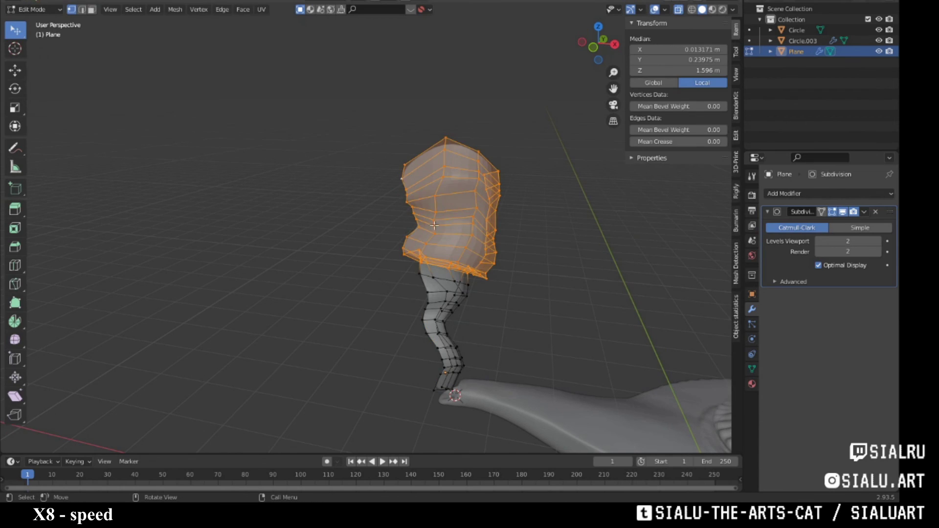
{"action": "key", "text": "ctrl+Page_Down"}
{"action": "middle_click_drag", "start_coordinate": [303, 210], "coordinate": [269, 254]}
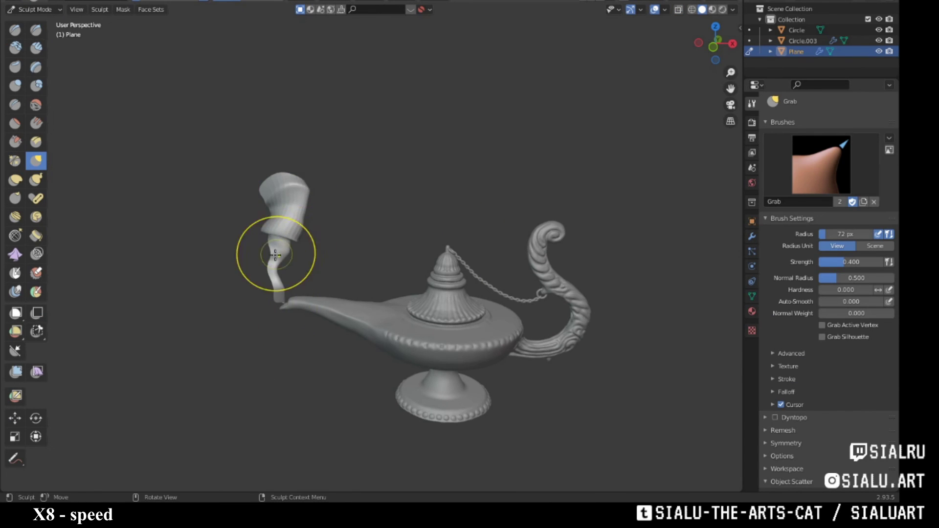
{"action": "key", "text": "ctrl+Page_Up"}
{"action": "key", "text": "ctrl+Page_Up"}
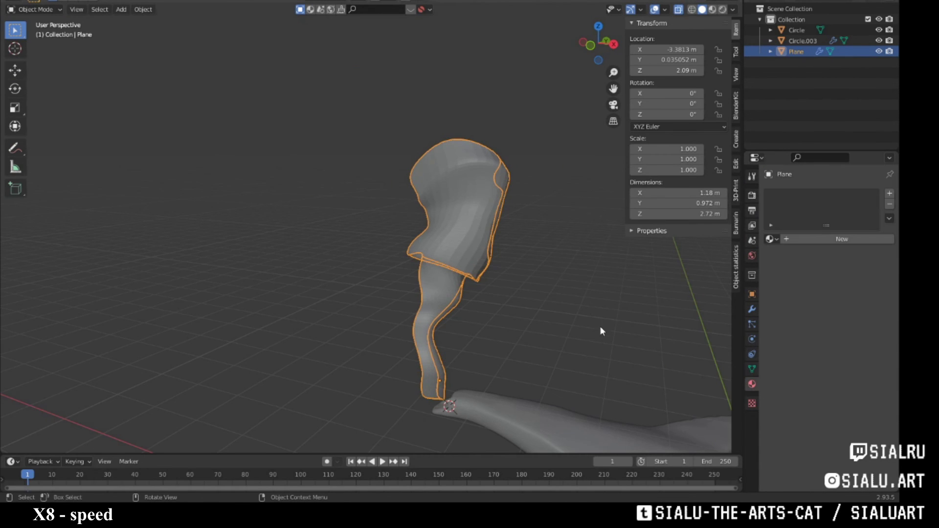
Create a purple wisp material with Alpha Blend and alpha 0.667, previewed in Material shading.
{"action": "middle_click_drag", "start_coordinate": [600, 326], "coordinate": [519, 294]}
{"action": "left_click", "coordinate": [712, 9]}
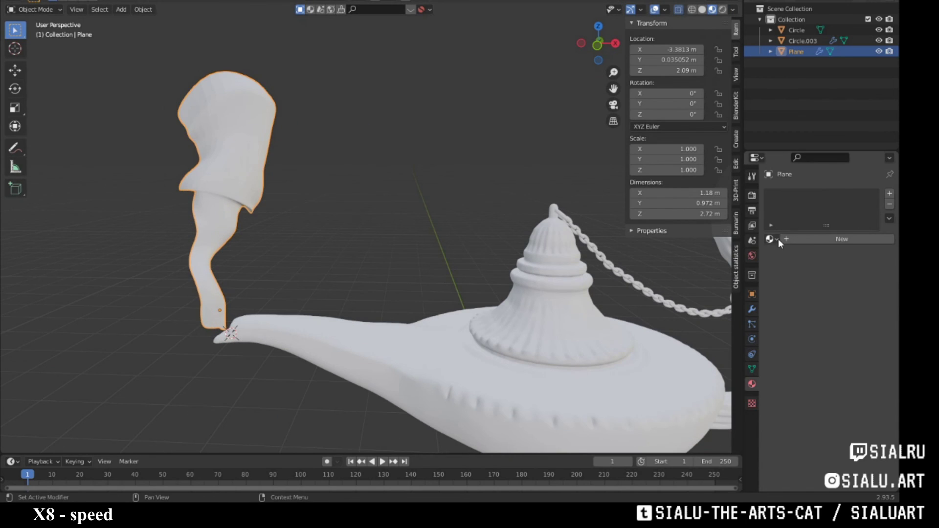
{"action": "left_click", "coordinate": [779, 238]}
{"action": "left_click", "coordinate": [868, 286]}
{"action": "left_click_drag", "start_coordinate": [879, 131], "coordinate": [847, 138]}
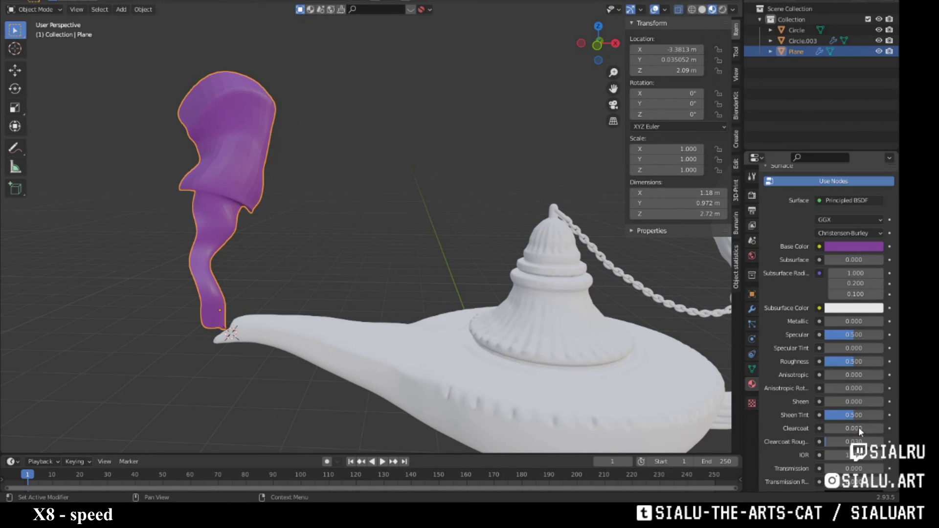
{"action": "scroll", "coordinate": [860, 429], "scroll_direction": "down", "scroll_amount": 10}
{"action": "scroll", "coordinate": [846, 384], "scroll_direction": "down", "scroll_amount": 3}
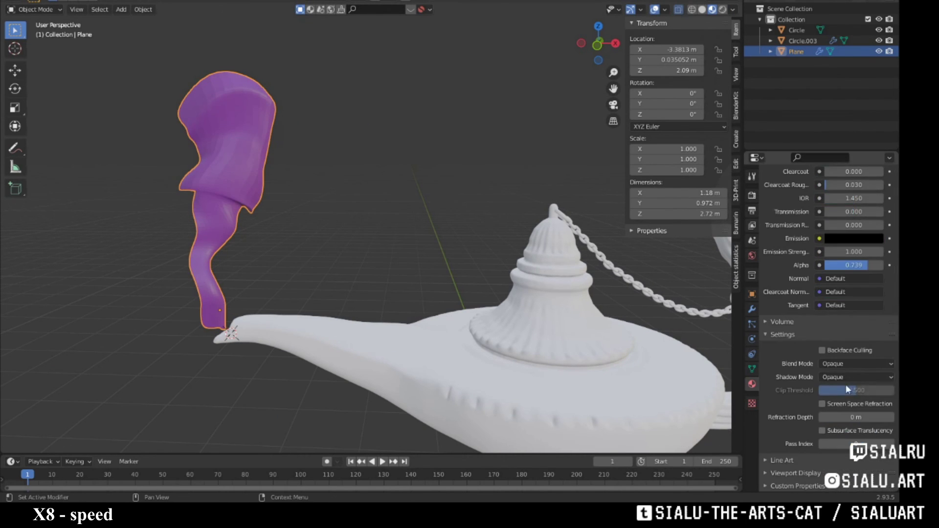
{"action": "left_click", "coordinate": [837, 411]}
{"action": "middle_click_drag", "start_coordinate": [307, 233], "coordinate": [505, 332]}
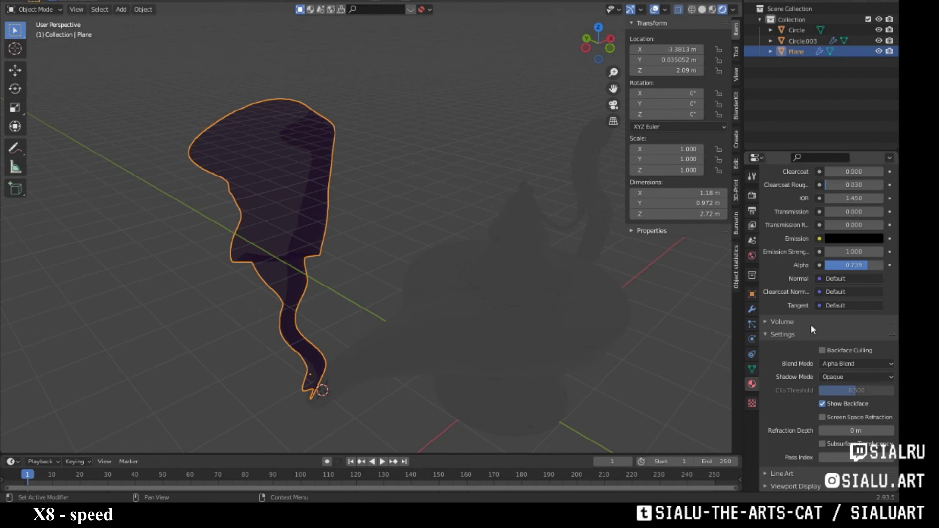
{"action": "left_click_drag", "start_coordinate": [841, 263], "coordinate": [847, 265]}
{"action": "middle_click_drag", "start_coordinate": [519, 284], "coordinate": [567, 304]}
{"action": "scroll", "coordinate": [414, 242], "scroll_direction": "up", "scroll_amount": 3}
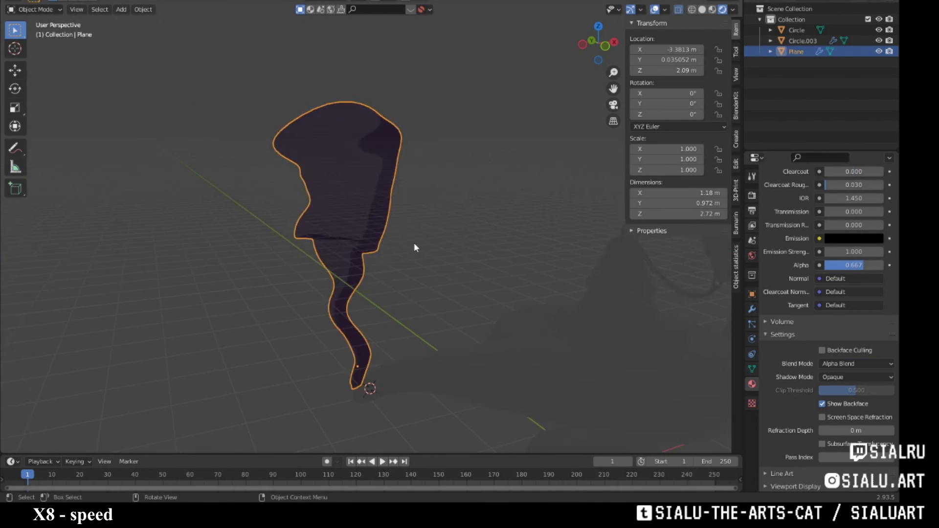
Enter Edit Mode on the wisp and add a loop cut along it.
{"action": "key", "text": "Tab"}
{"action": "left_click", "coordinate": [14, 265]}
{"action": "left_click", "coordinate": [338, 210]}
{"action": "scroll", "coordinate": [250, 220], "scroll_direction": "up", "scroll_amount": 3}
Move the new loop and select the wisp's outer edge loop in solid shading.
{"action": "key", "text": "w"}
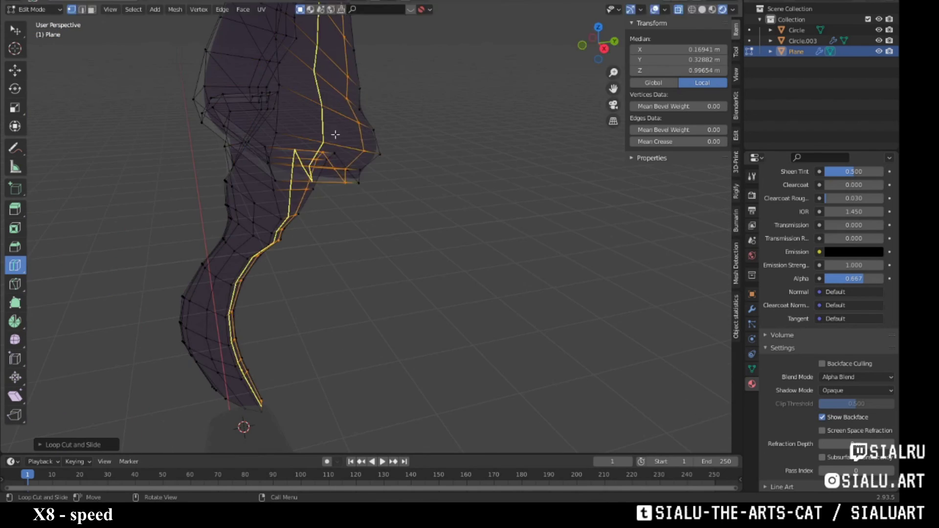
{"action": "mouse_move", "coordinate": [249, 220]}
{"action": "middle_mouse_down", "text": "shift"}
{"action": "mouse_move", "coordinate": [342, 156]}
{"action": "mouse_move", "coordinate": [476, 174]}
{"action": "mouse_move", "coordinate": [549, 168]}
{"action": "mouse_move", "coordinate": [552, 236]}
{"action": "mouse_move", "coordinate": [511, 273]}
{"action": "mouse_move", "coordinate": [674, 268]}
{"action": "middle_mouse_up", "text": "shift"}
{"action": "left_click", "coordinate": [592, 206], "text": "alt"}
{"action": "scroll", "coordinate": [581, 164], "scroll_direction": "down", "scroll_amount": 3}
{"action": "left_click", "coordinate": [699, 10]}
{"action": "middle_click_drag", "start_coordinate": [538, 206], "coordinate": [469, 255]}
{"action": "scroll", "coordinate": [490, 234], "scroll_direction": "up", "scroll_amount": 3}
Extrude the outer edge loop, reposition it, and return to Object Mode.
{"action": "key", "text": "e"}
{"action": "left_click", "coordinate": [482, 219]}
{"action": "middle_click_drag", "start_coordinate": [482, 218], "coordinate": [417, 271]}
{"action": "key", "text": "g"}
{"action": "left_click", "coordinate": [417, 271]}
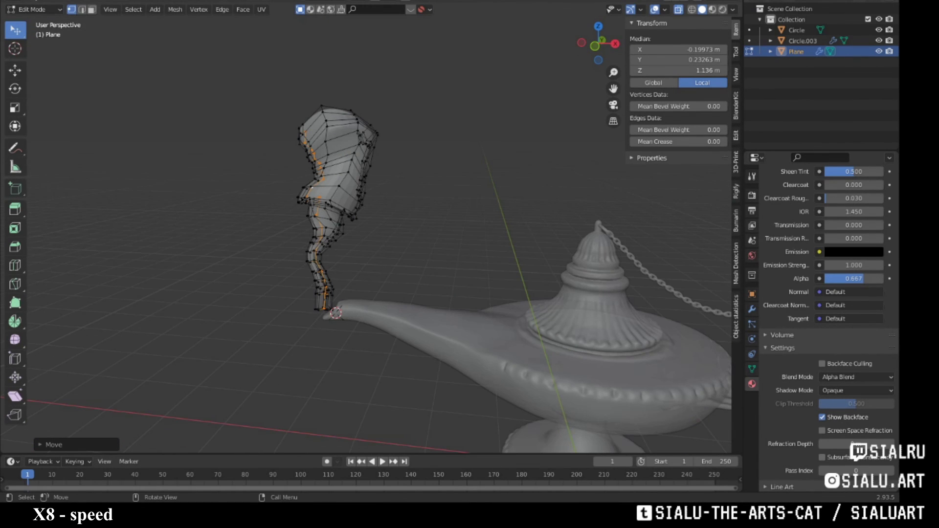
{"action": "key", "text": "Tab"}
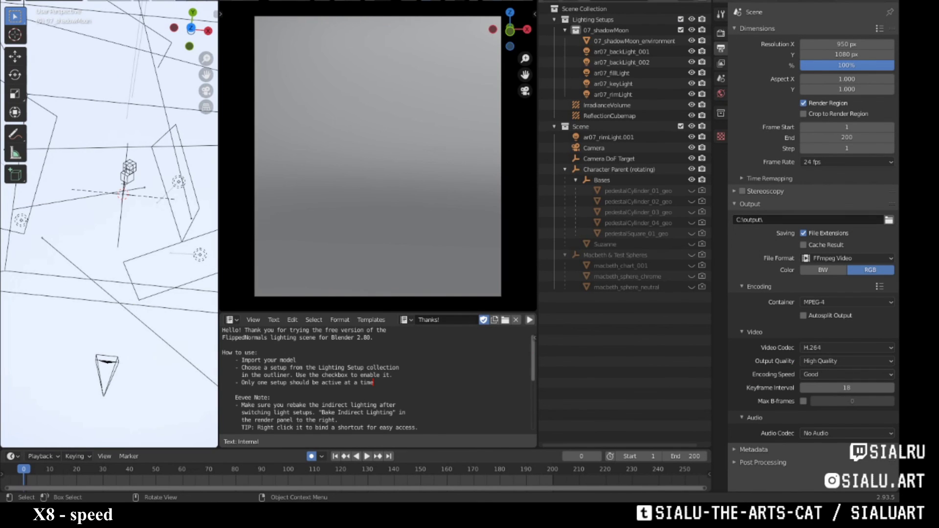
Paste the lamp and wisp, scale and raise them, and parent them to Bases.
{"action": "key", "text": "ctrl+v"}
{"action": "key", "text": "s"}
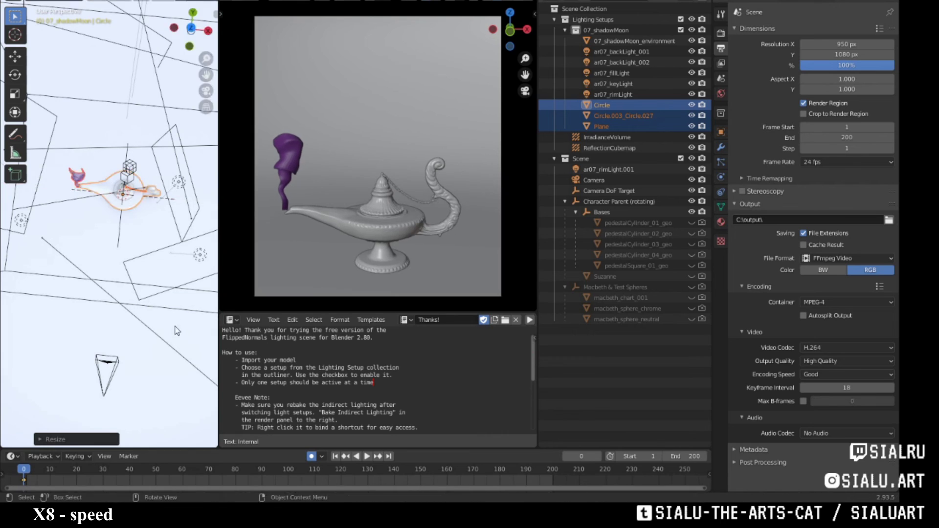
{"action": "key", "text": "x"}
{"action": "left_click", "coordinate": [296, 282]}
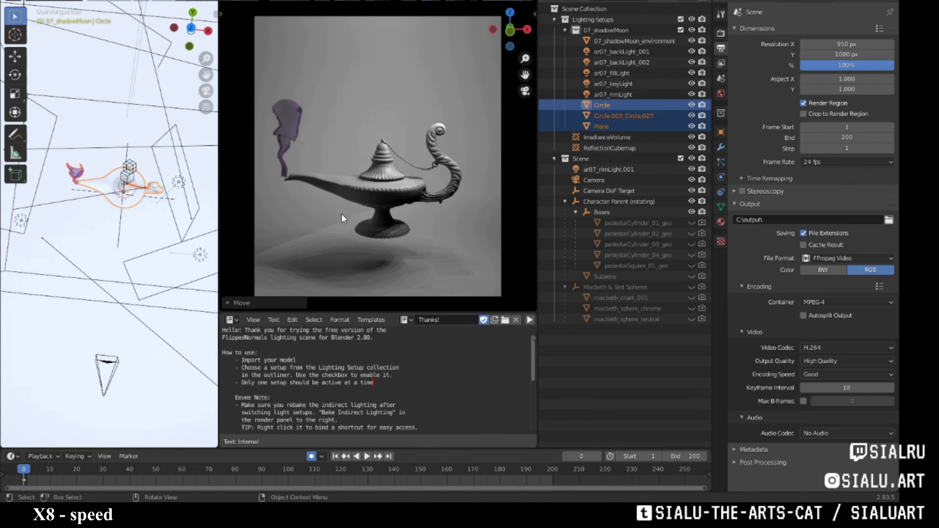
{"action": "left_click", "coordinate": [720, 222]}
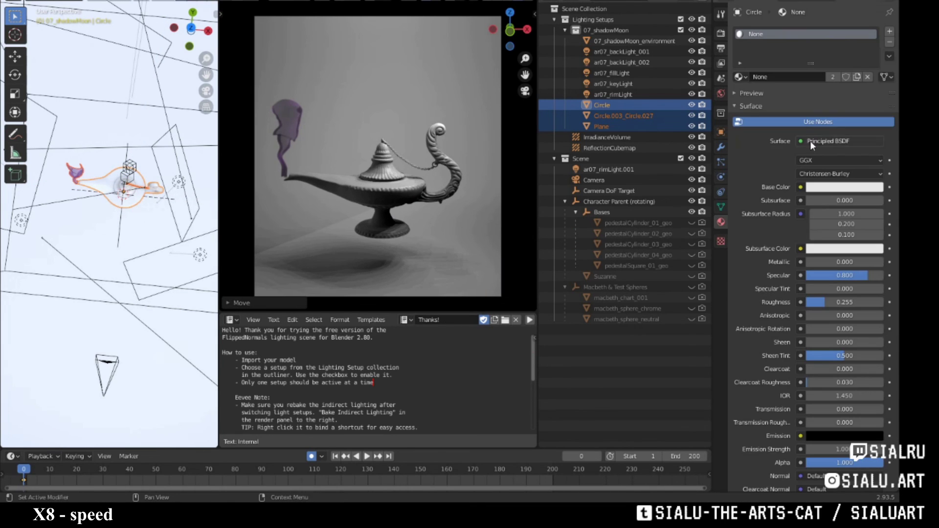
{"action": "left_click_drag", "start_coordinate": [602, 115], "coordinate": [601, 212]}
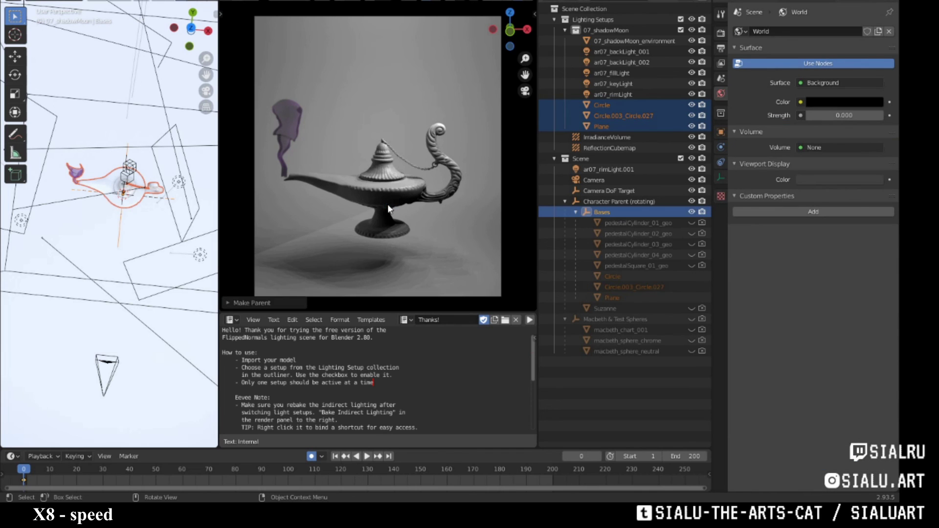
Turn the lamp around Z and preview the turntable animation.
{"action": "key", "text": "r"}
{"action": "key", "text": "z"}
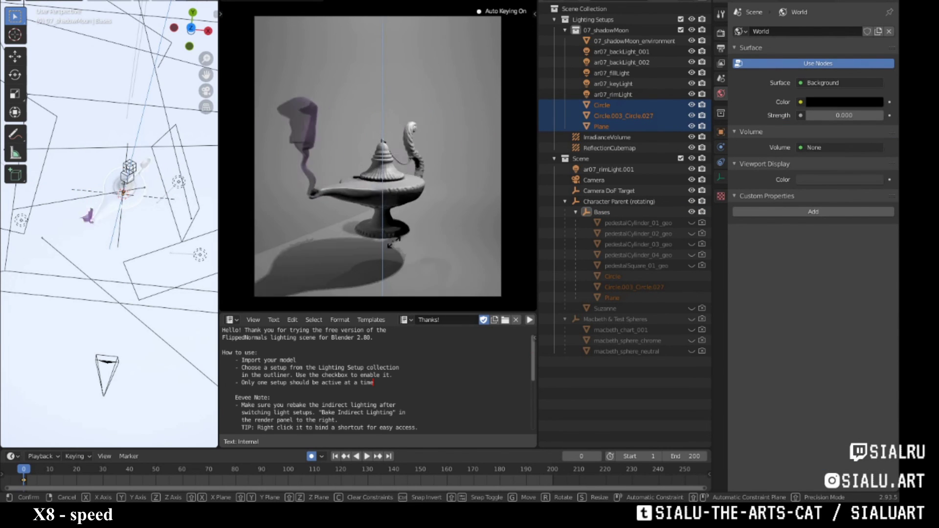
{"action": "left_click", "coordinate": [441, 268]}
{"action": "key", "text": "space"}
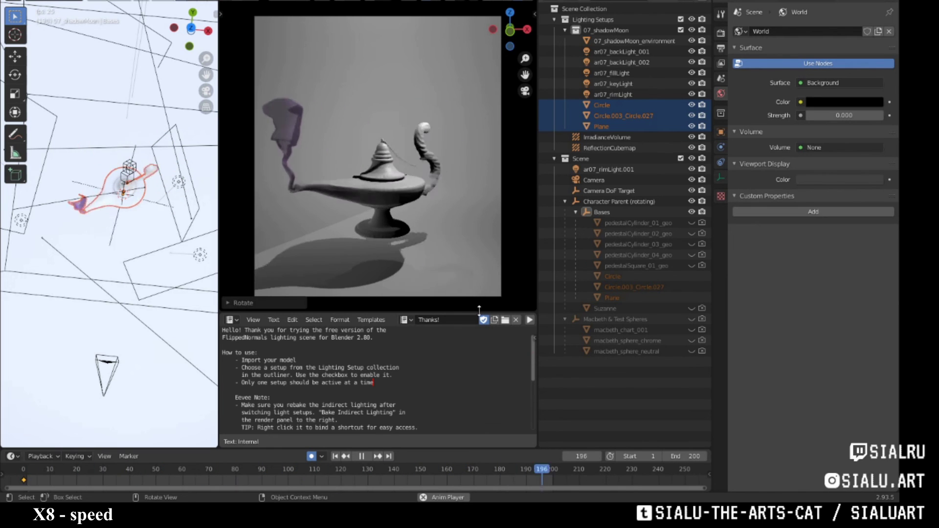
{"action": "key", "text": "Escape"}
Assign R13_chr_grey to the lamp body and R07_chr_SS_grey to its second part.
{"action": "left_click", "coordinate": [401, 209]}
{"action": "left_click", "coordinate": [614, 104]}
{"action": "left_click", "coordinate": [738, 77]}
{"action": "left_click", "coordinate": [802, 184]}
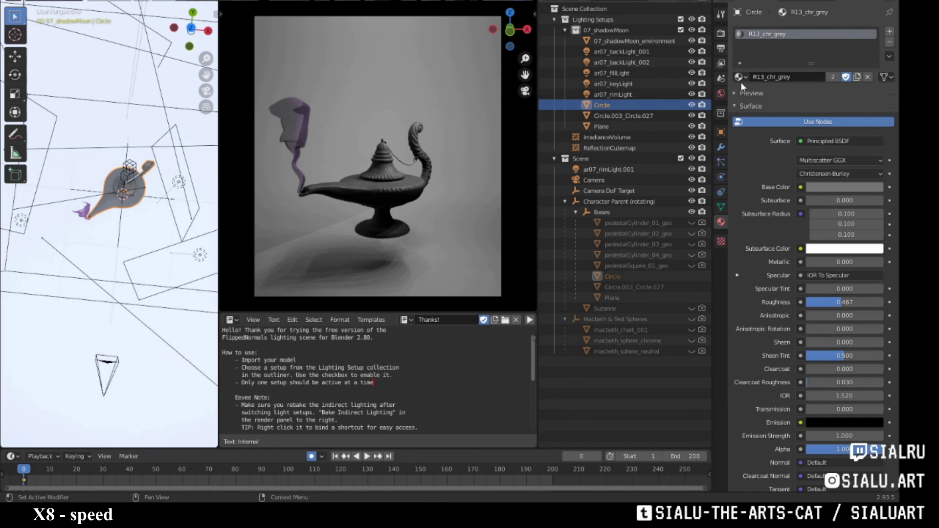
{"action": "left_click", "coordinate": [740, 76]}
{"action": "left_click", "coordinate": [802, 185]}
{"action": "key", "text": "space"}
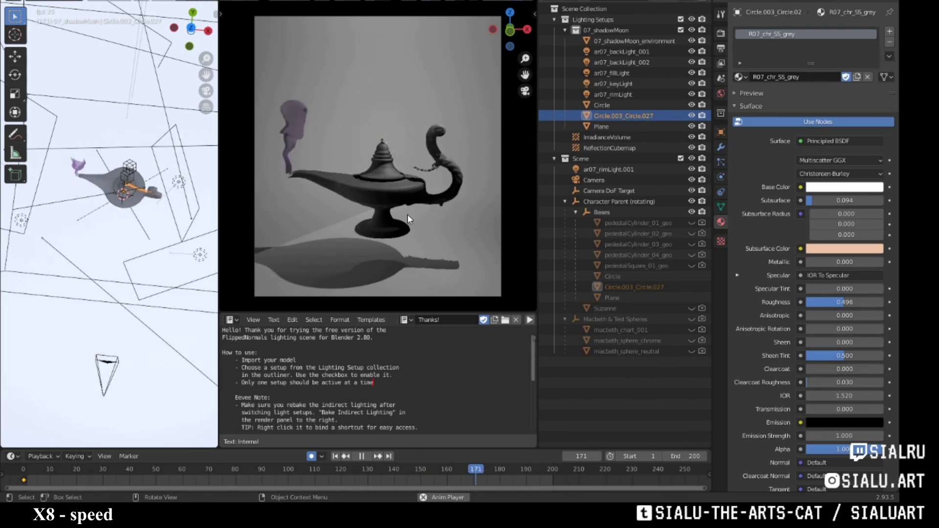